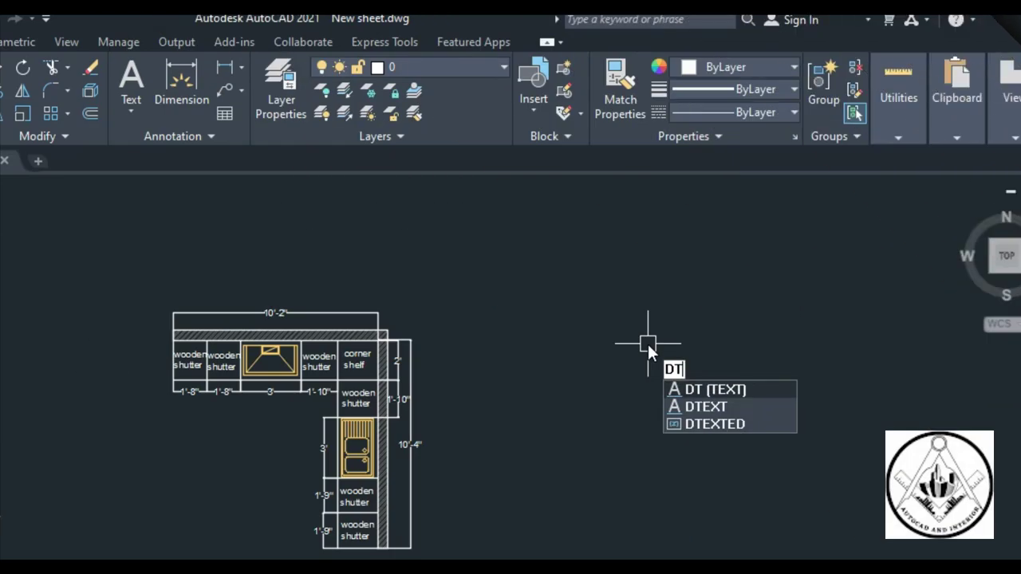
Add the single-line title 'ELEVATION PLAN WALL (A)' to the right of the kitchen plan
key(Return)
click(650, 364)
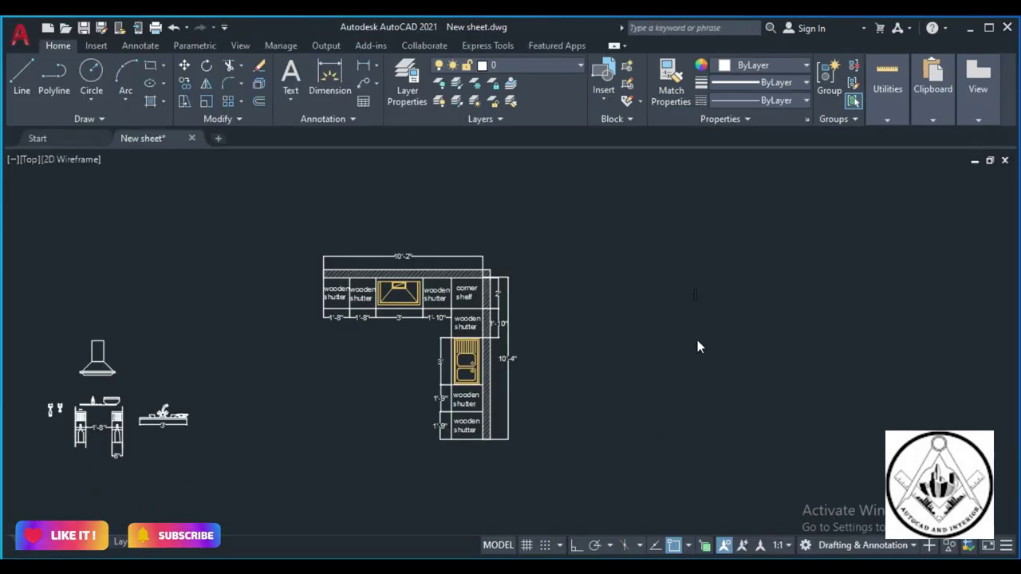
text(E)
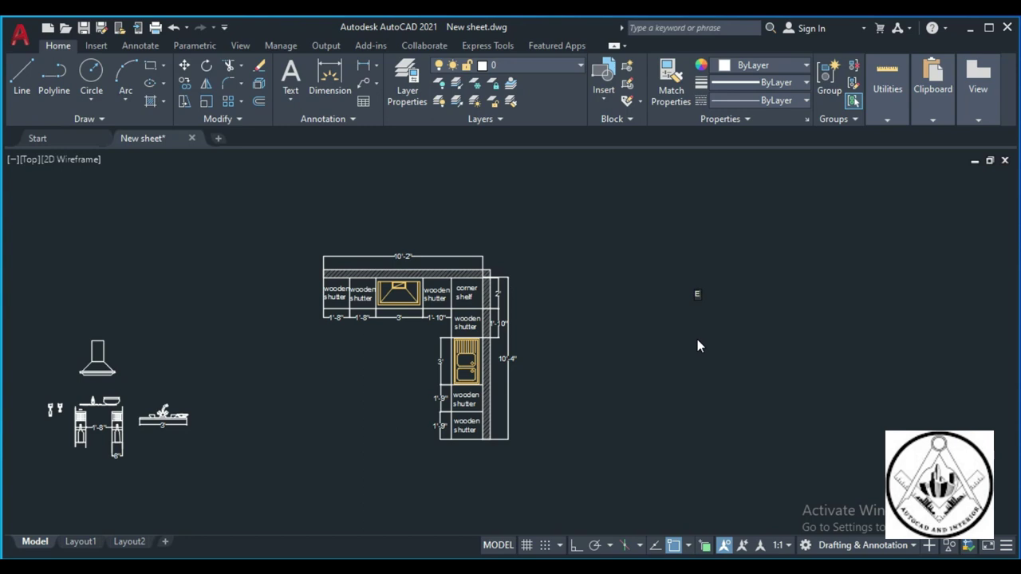
text(LEVATION)
text( PLAN WALL)
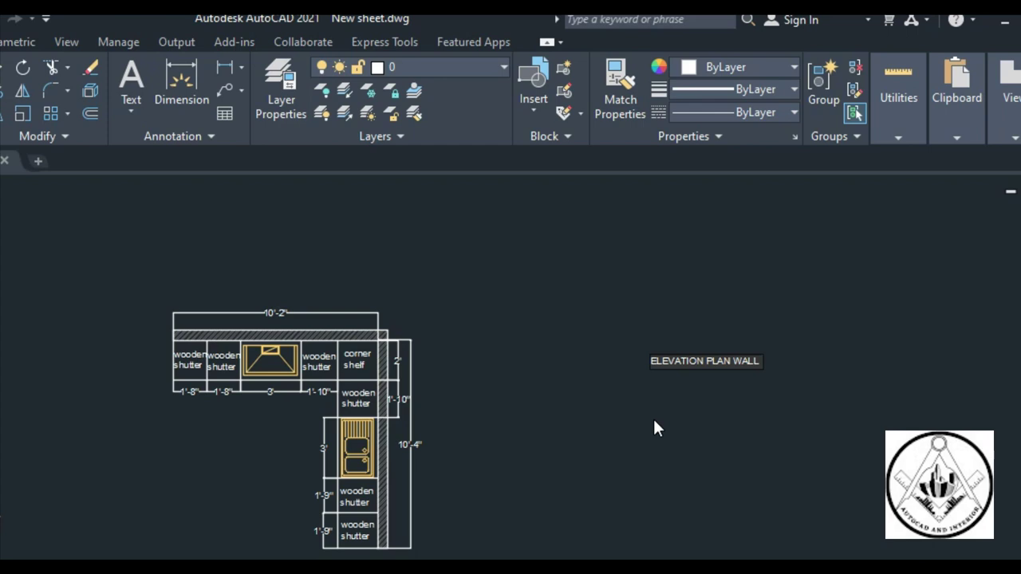
text( A)
key(BackSpace)
key(BackSpace)
text(()
text(A))
scroll(731, 387, down, 2)
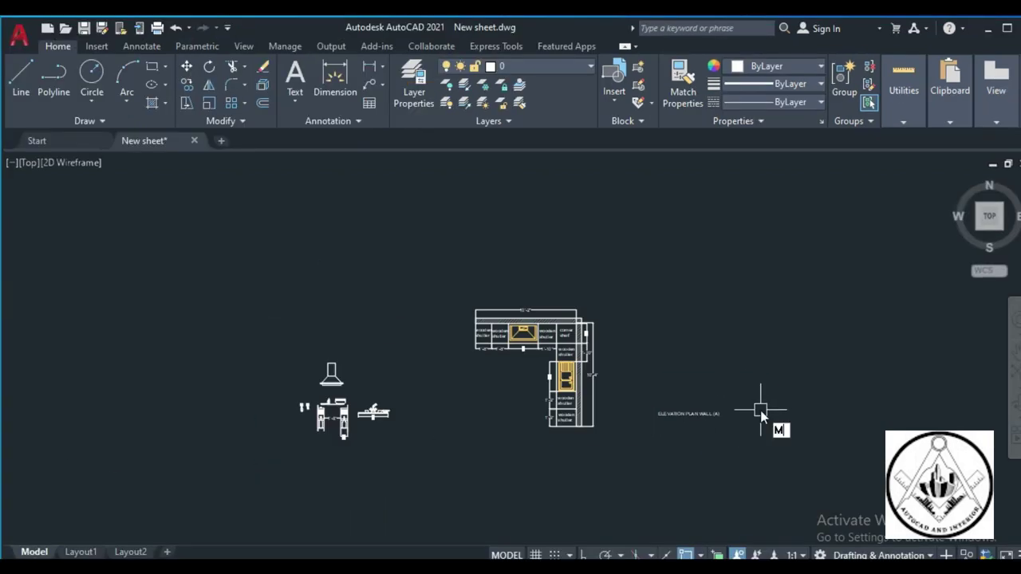
key(Return)
drag(752, 435, 631, 365)
Move the Wall (A) title just above the 10'-2" dimension
key(Return)
click(698, 433)
scroll(542, 298, up, 4)
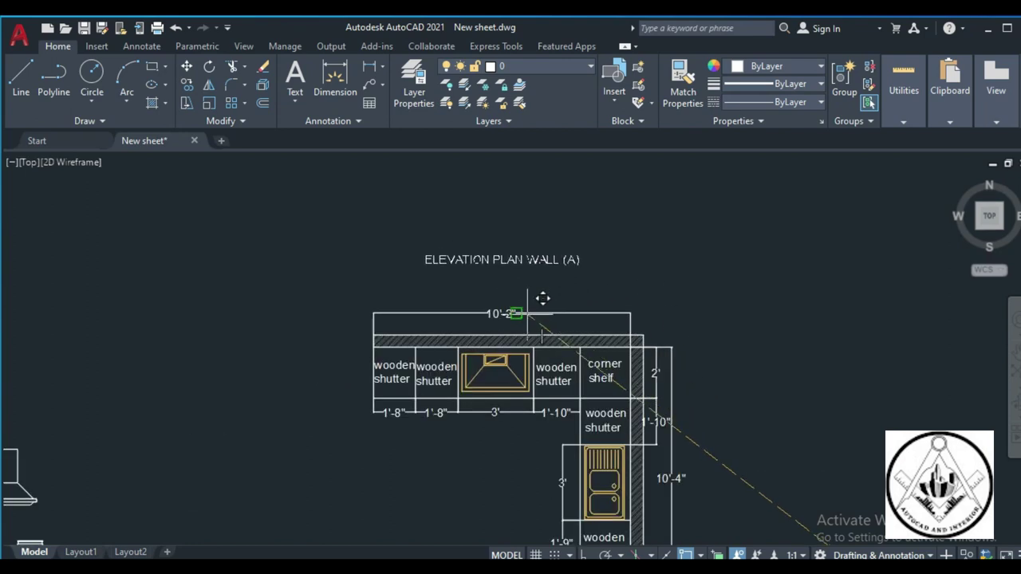
scroll(542, 298, up, 2)
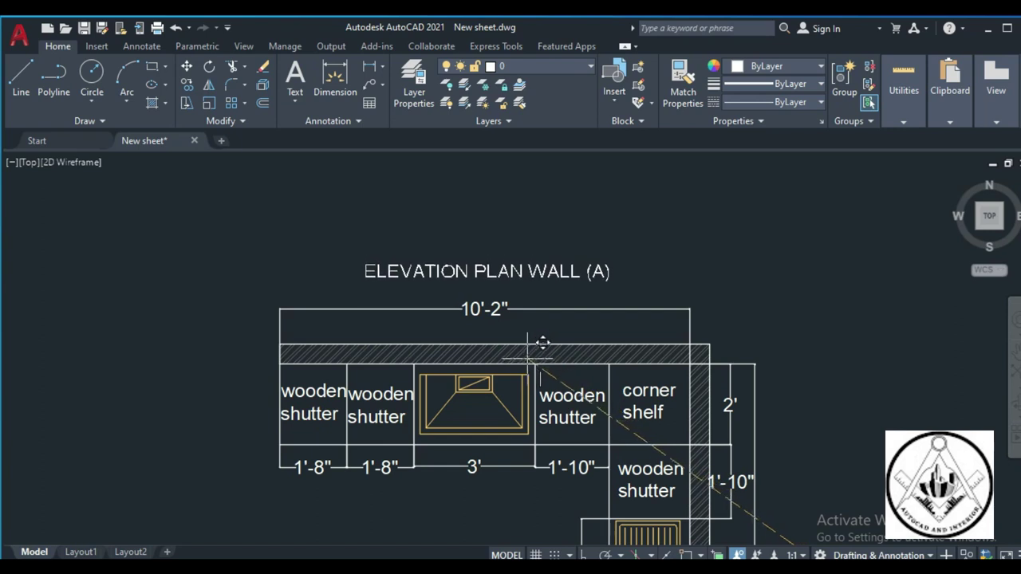
click(529, 359)
scroll(606, 335, down, 4)
scroll(645, 335, up, 1)
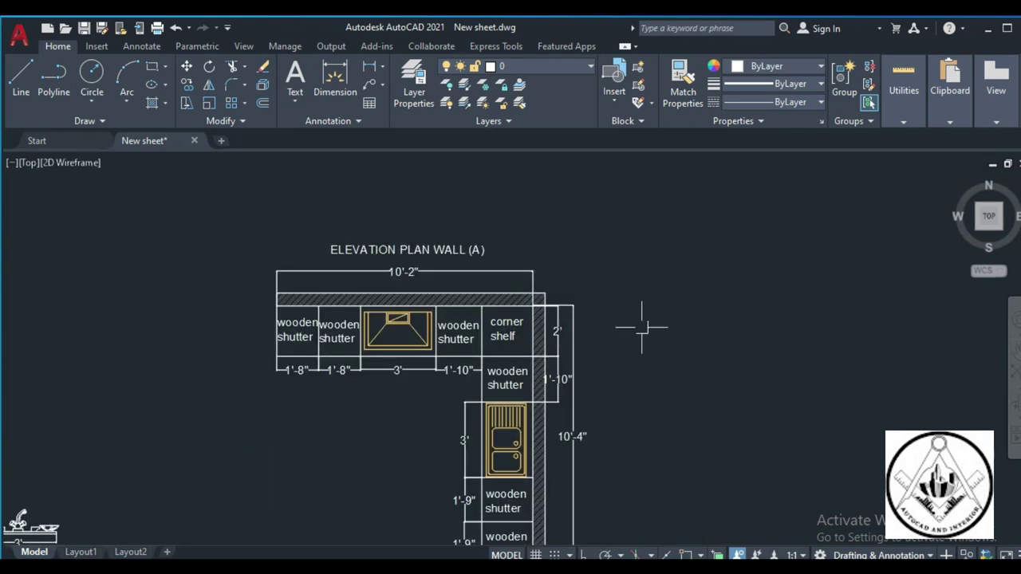
scroll(606, 316, down, 1)
Copy the Wall (A) title straight to the right with Ortho on
key(Return)
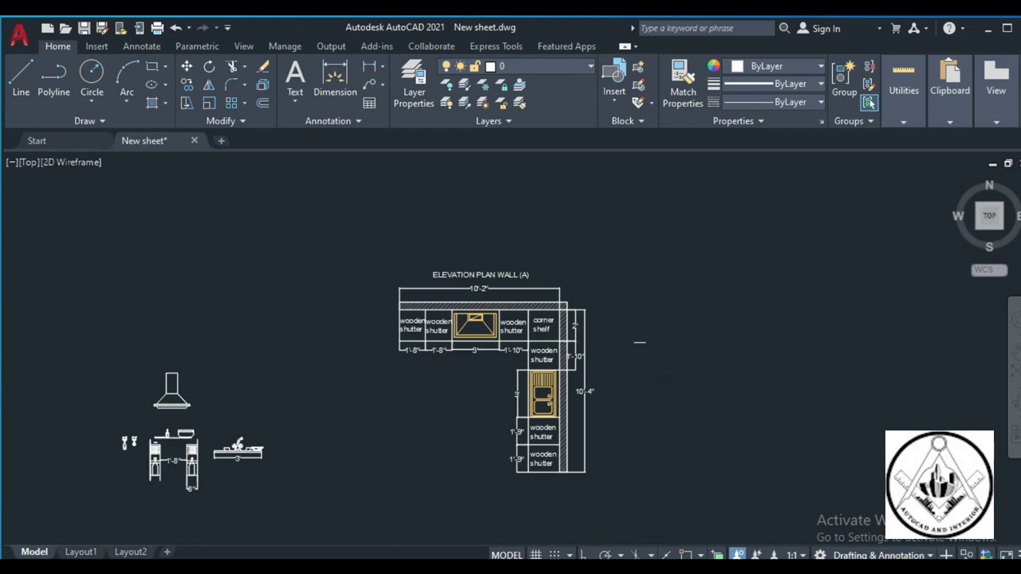
click(513, 271)
key(Return)
click(498, 272)
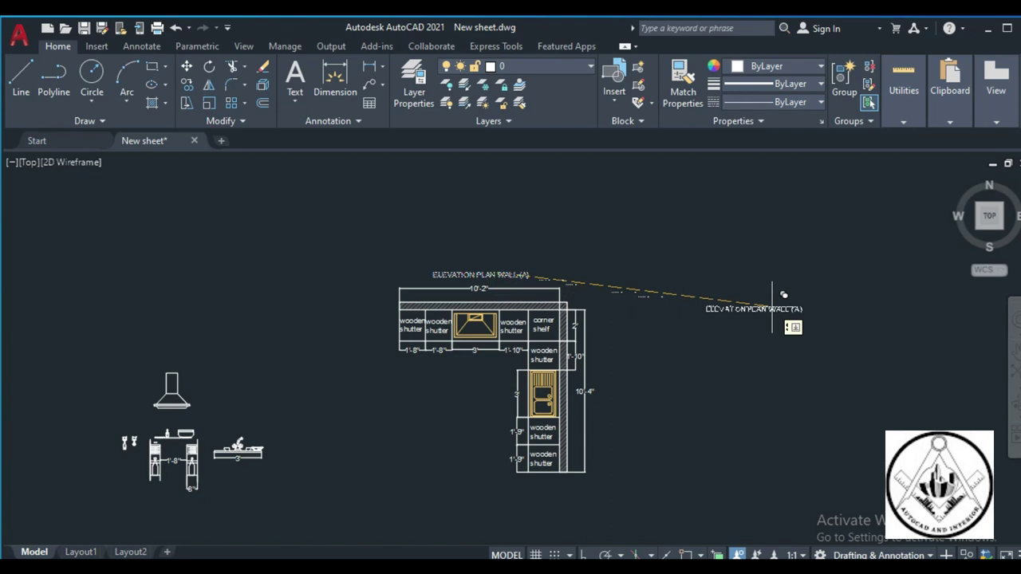
key(F8)
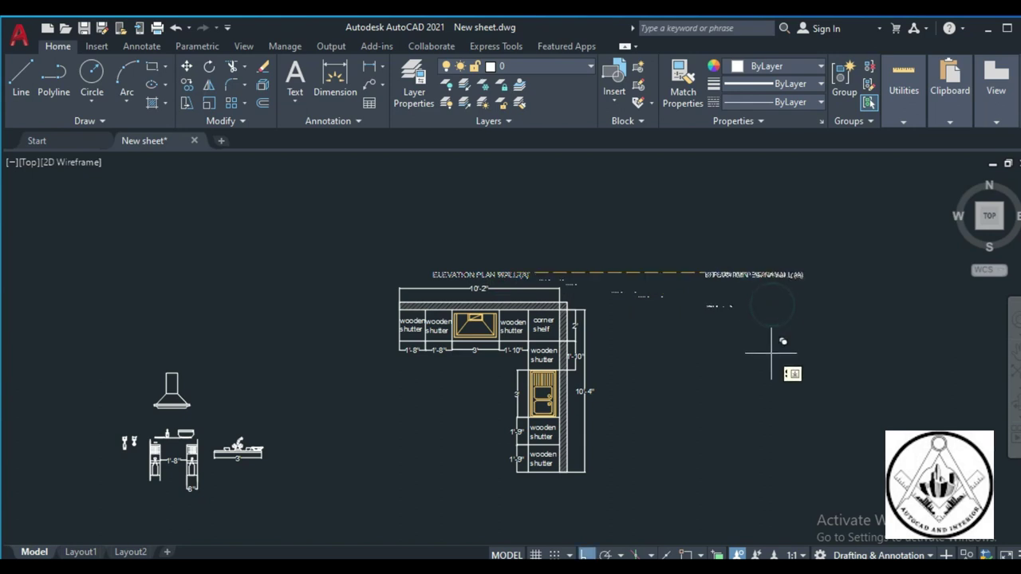
click(771, 351)
scroll(798, 267, up, 4)
scroll(726, 295, up, 2)
Change the copied title's A to B so it reads 'ELEVATION PLAN WALL (B)'
click(727, 324)
double_click(728, 323)
click(730, 325)
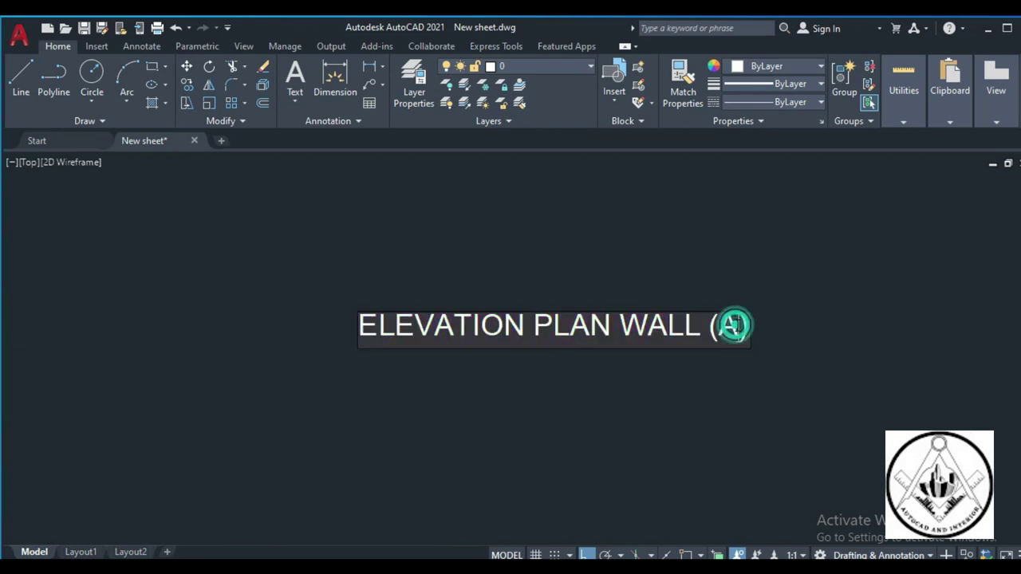
key(BackSpace)
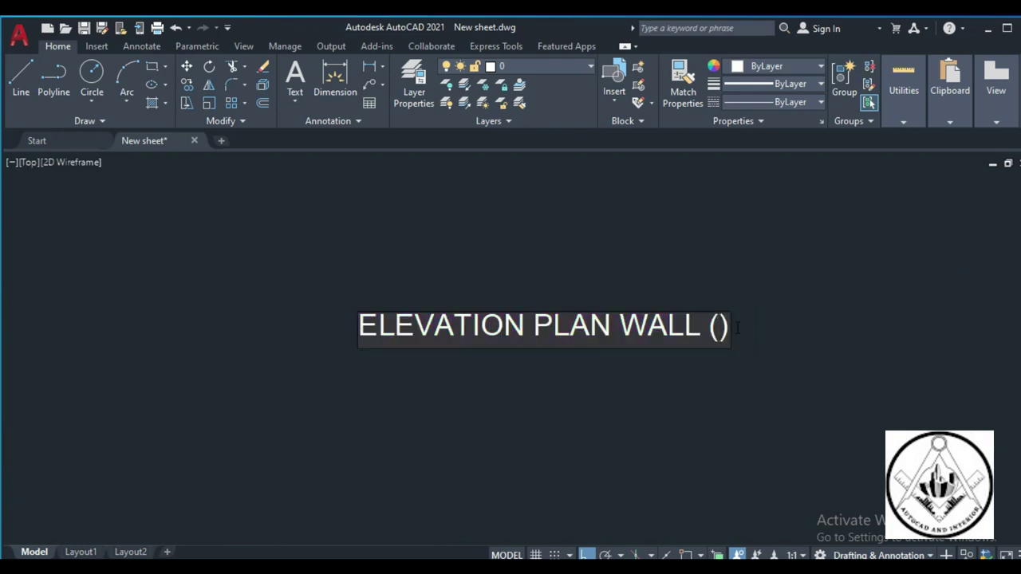
text(B)
click(809, 368)
scroll(675, 303, down, 5)
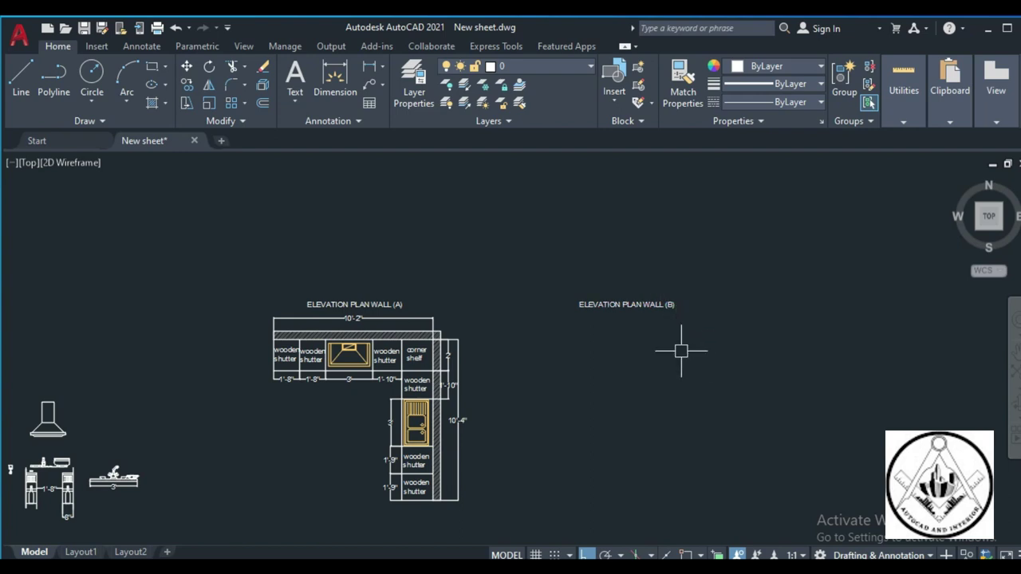
text(RO)
Rotate the Wall (B) title 90° so it runs vertically
key(Return)
click(697, 343)
click(555, 257)
key(Return)
click(705, 313)
click(720, 363)
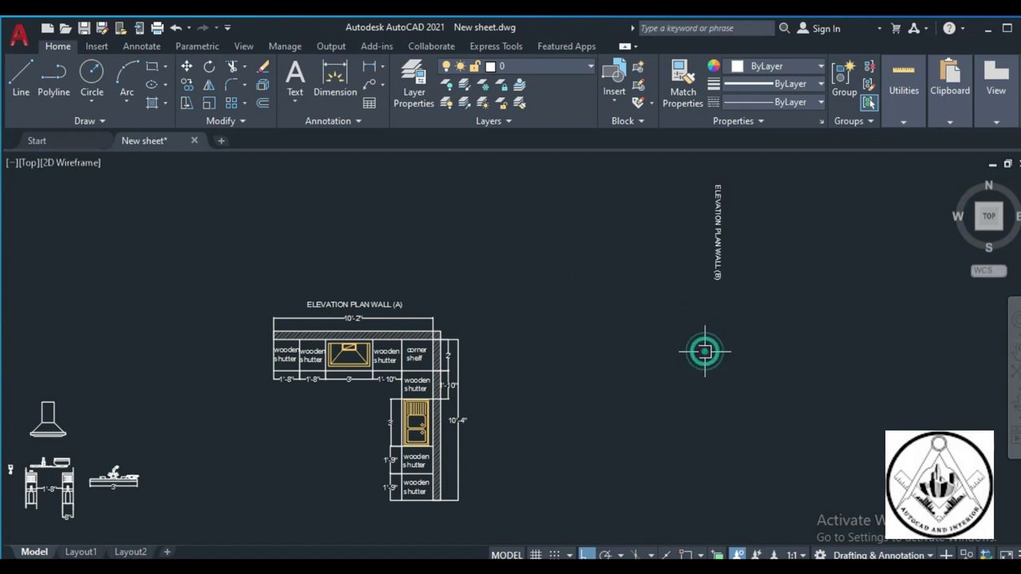
Copy the vertical Wall (B) title beside the 10'-4" dimension on the plan's right side
click(737, 333)
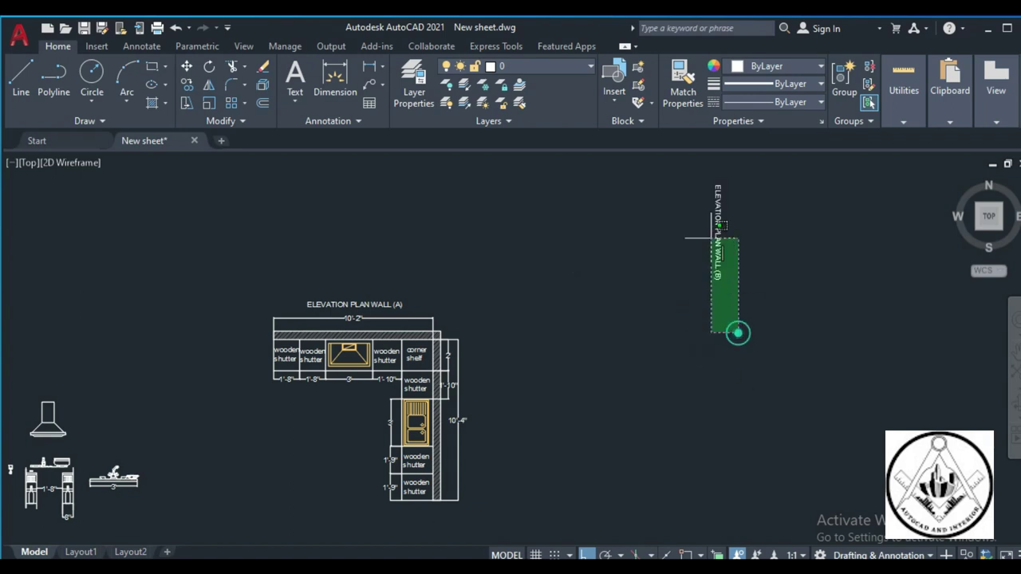
click(703, 175)
text(co)
key(Return)
click(721, 237)
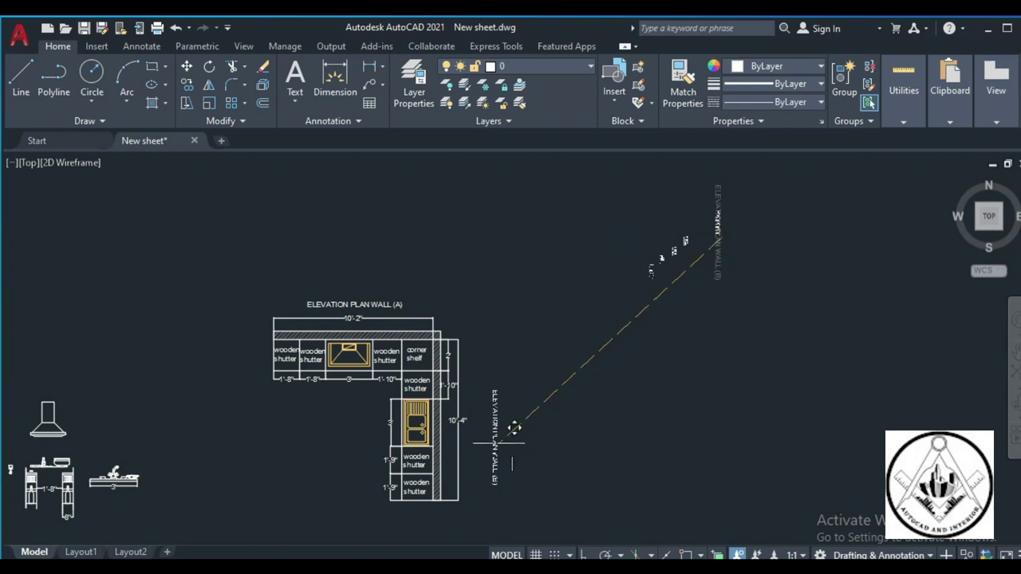
scroll(511, 425, up, 3)
scroll(482, 430, up, 2)
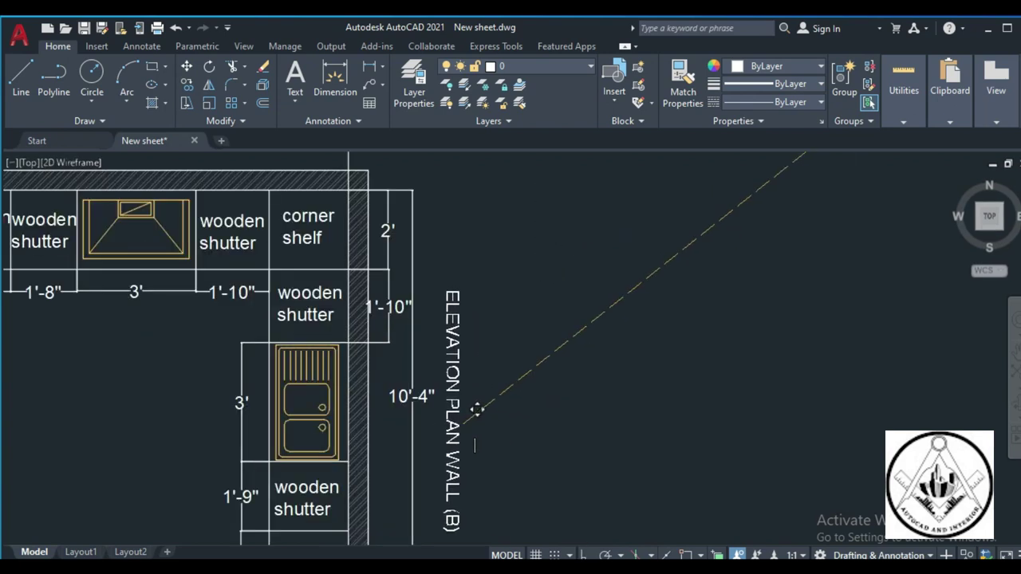
click(474, 409)
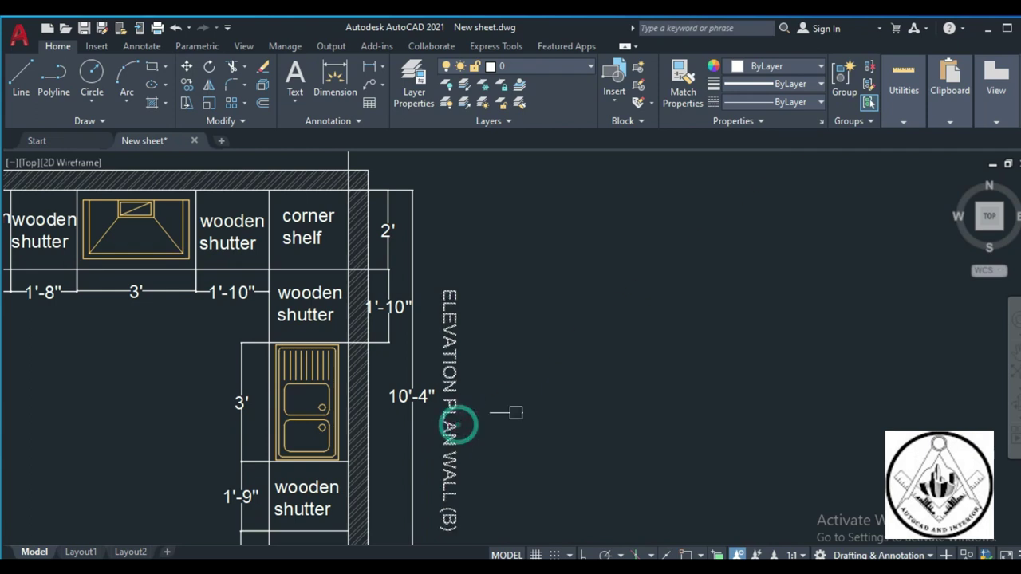
scroll(569, 390, down, 10)
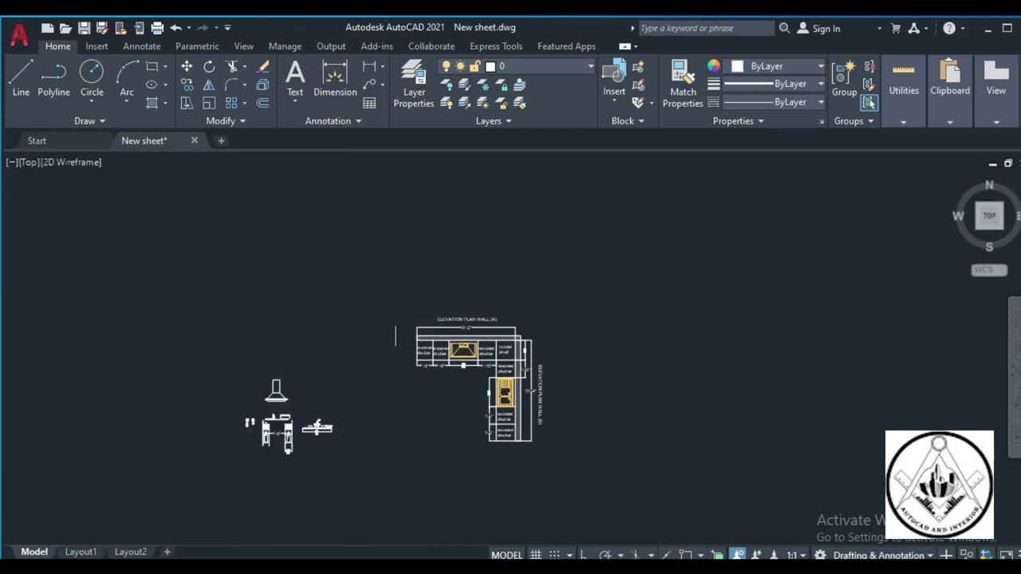
scroll(483, 334, up, 3)
scroll(463, 319, up, 2)
scroll(423, 293, up, 2)
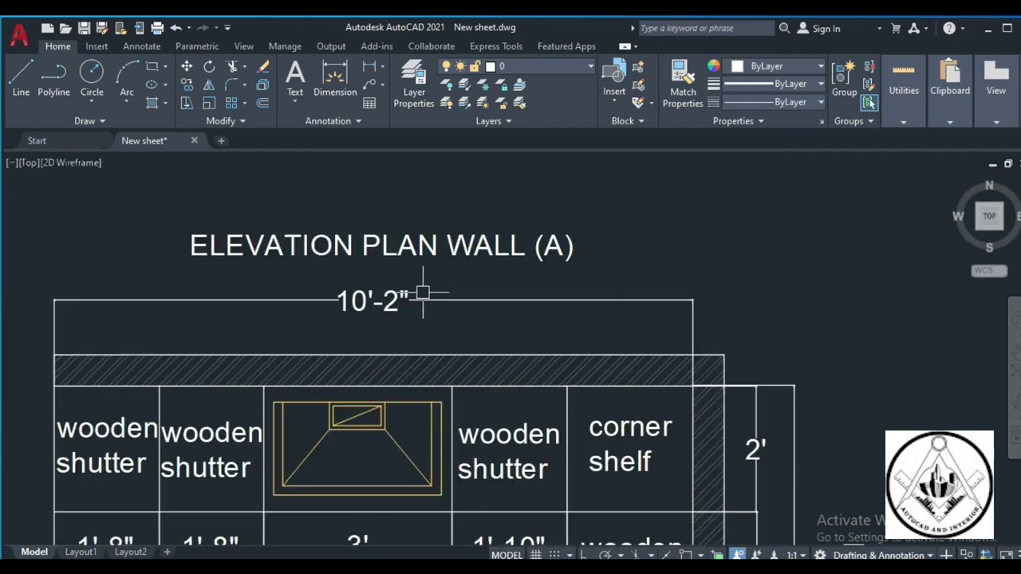
scroll(423, 293, down, 5)
scroll(527, 351, down, 1)
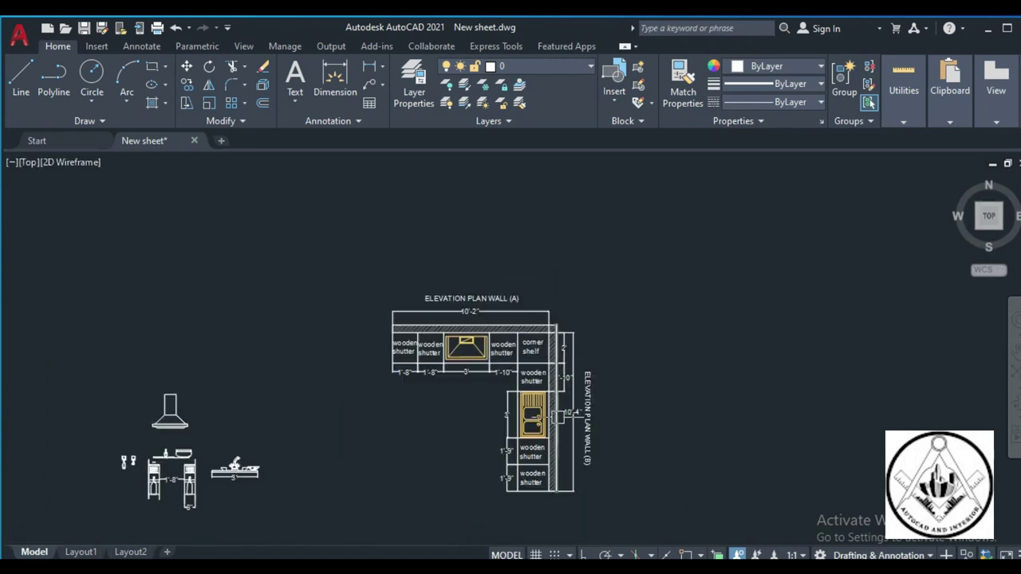
scroll(558, 414, up, 4)
scroll(542, 411, down, 6)
scroll(574, 398, down, 1)
scroll(594, 395, up, 2)
scroll(479, 375, up, 3)
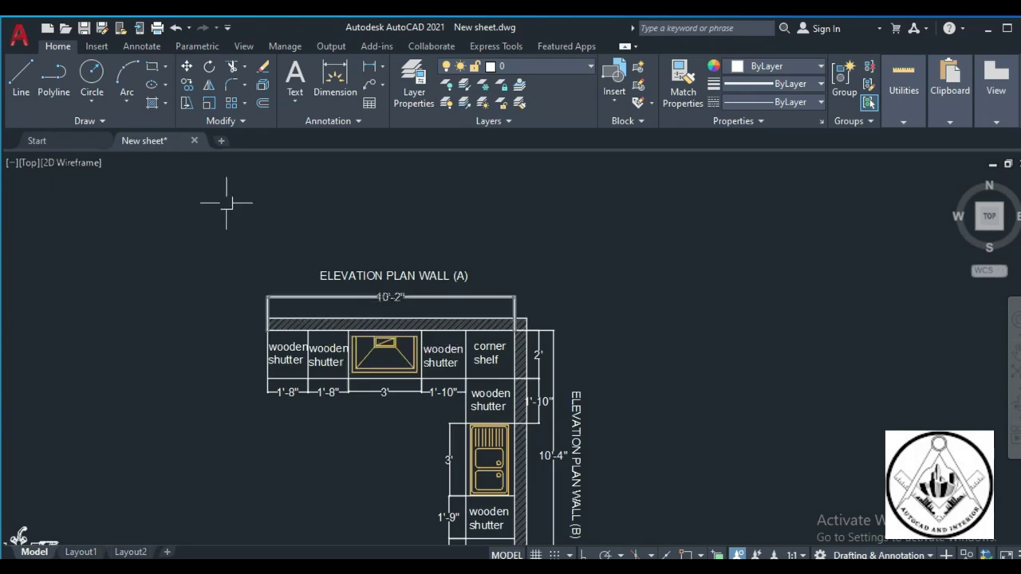
scroll(374, 255, down, 2)
Delete the extra door arc and vertical line beside the horizontal base line
scroll(282, 275, down, 2)
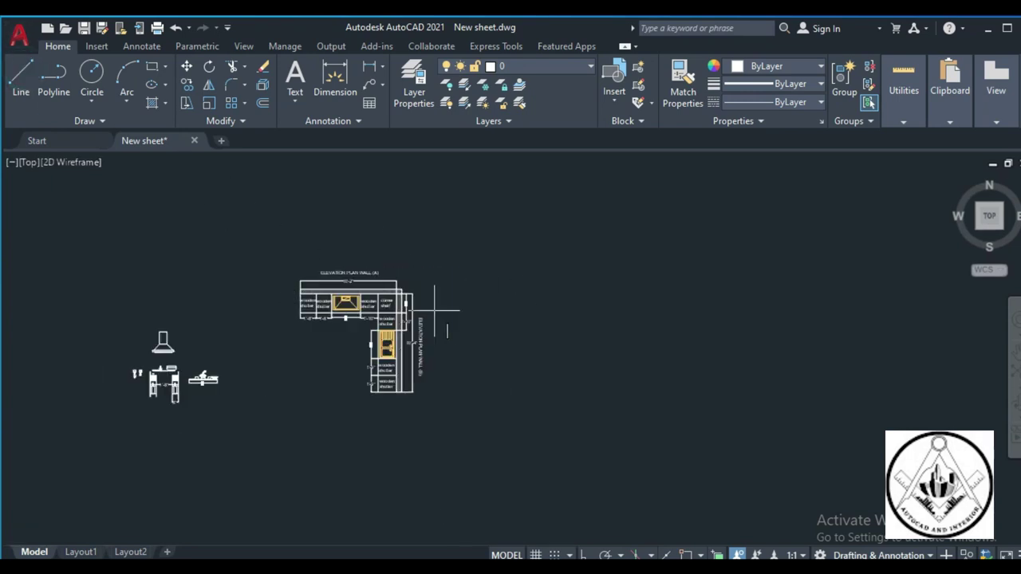
scroll(455, 335, up, 1)
drag(502, 398, 725, 406)
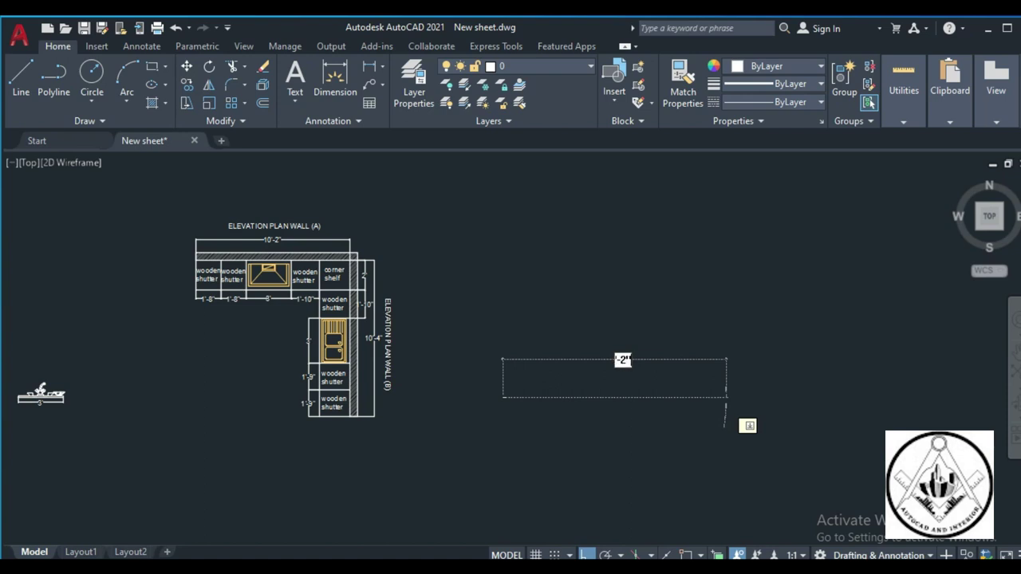
mouse_move(724, 423)
mouse_down()
mouse_move(726, 404)
mouse_move(683, 354)
mouse_up()
key(Delete)
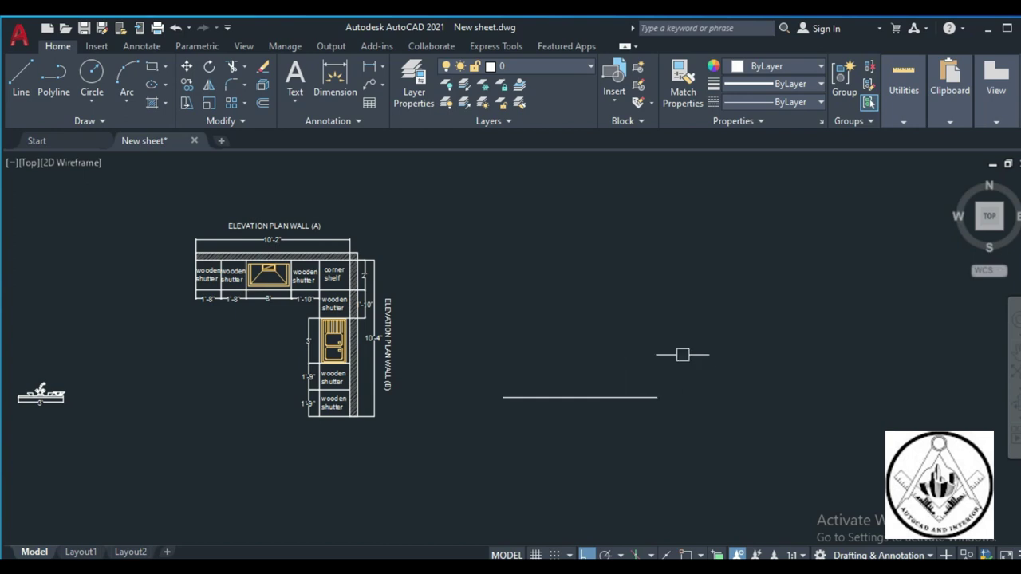
scroll(228, 298, up, 2)
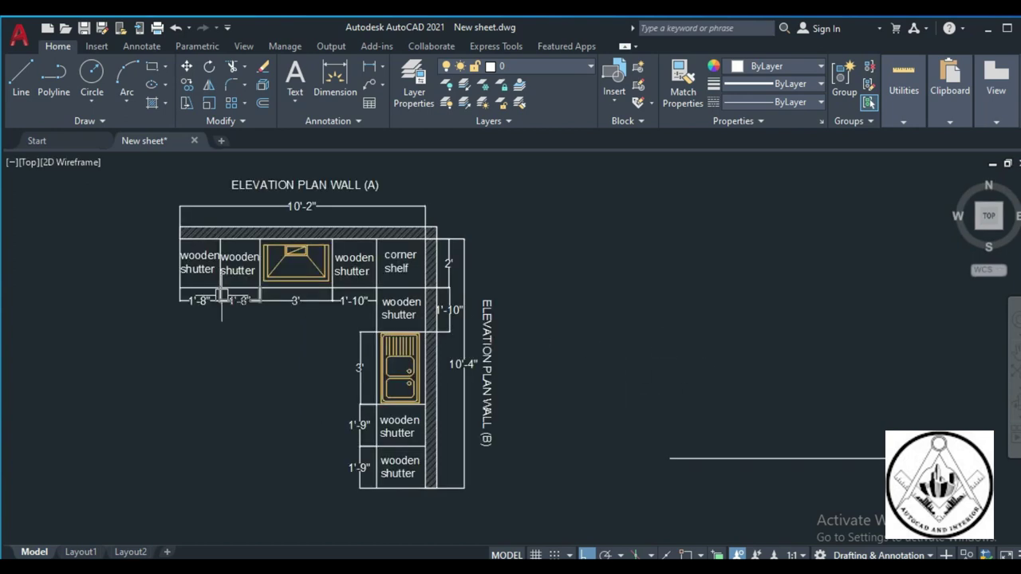
scroll(458, 322, down, 2)
scroll(615, 393, up, 1)
scroll(644, 392, up, 1)
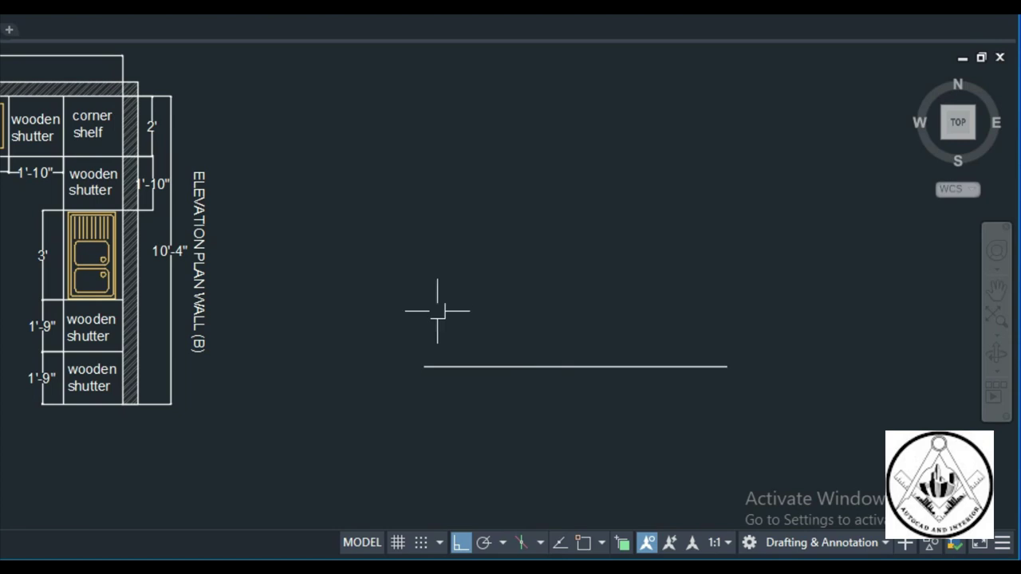
Offset the base line upward once using the current offset distance
text(o)
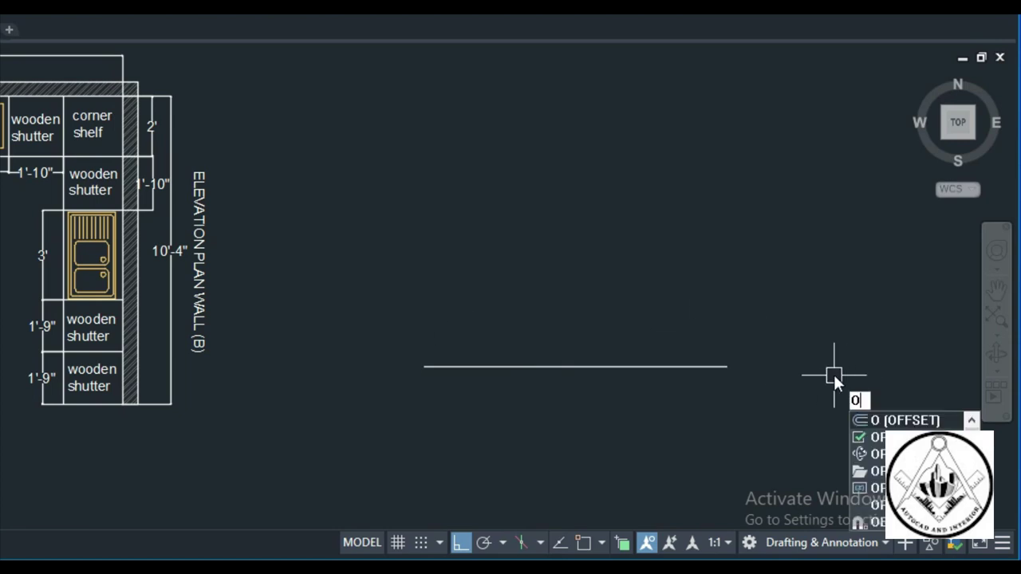
key(Return)
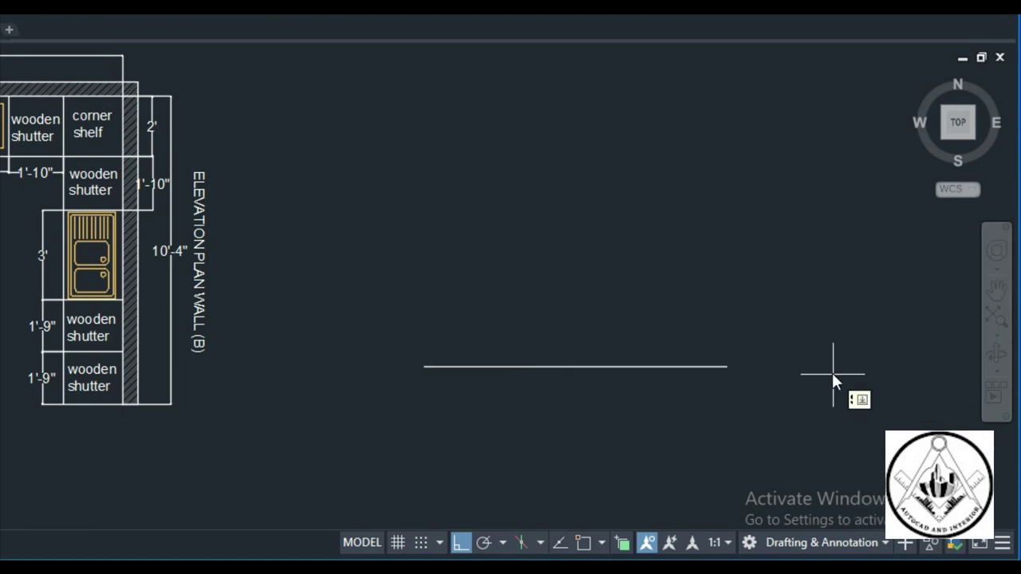
text(4")
key(Return)
click(603, 366)
click(600, 307)
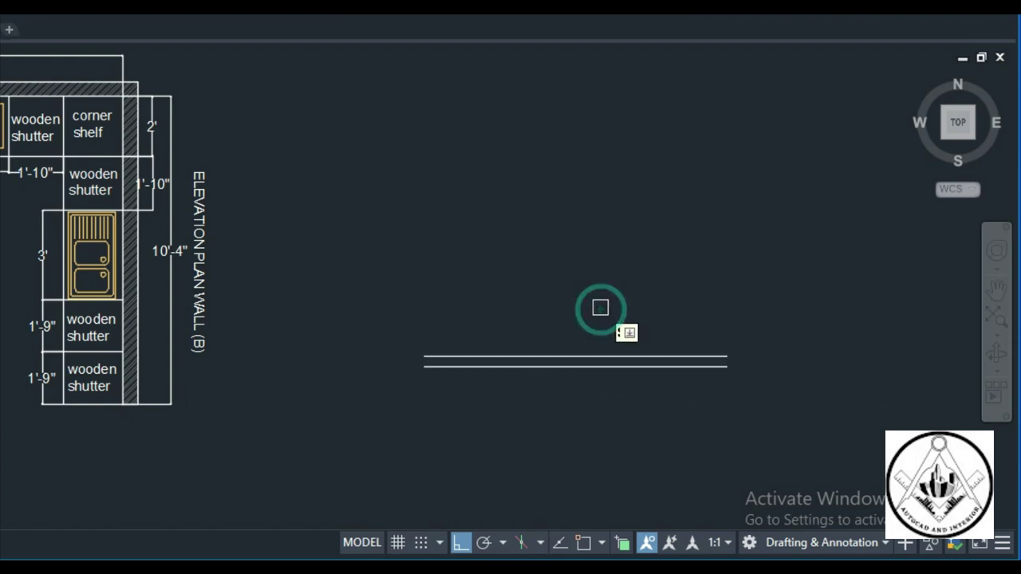
key(Return)
text(O)
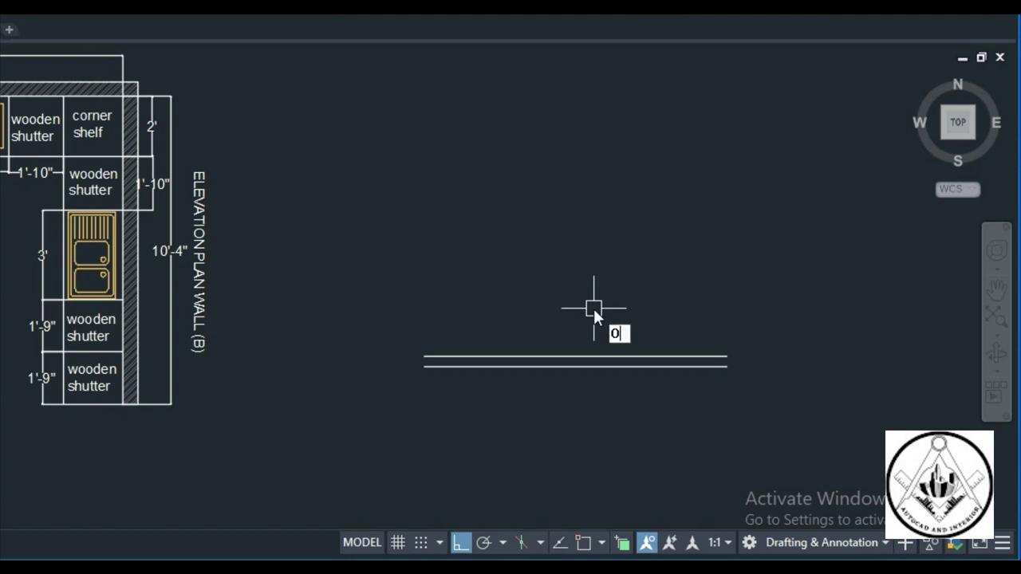
Offset the upper line 2'-8" upward
key(Return)
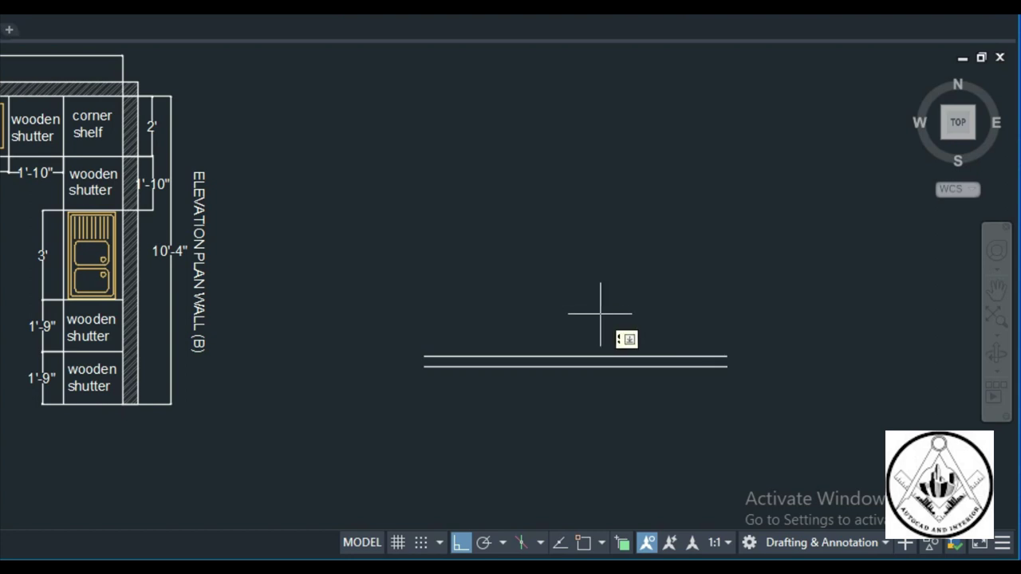
text(2')
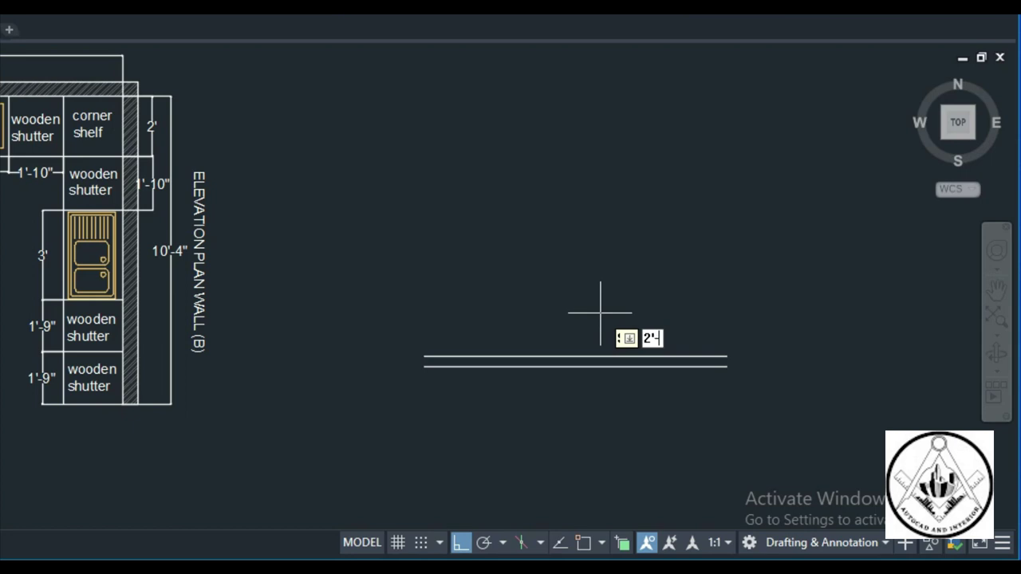
text(-8)
key(Return)
click(599, 356)
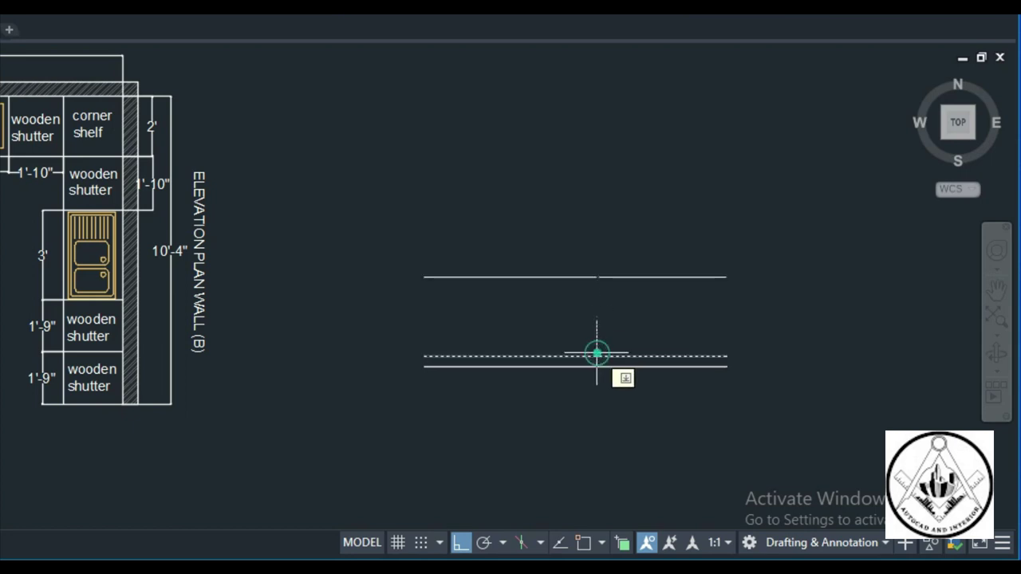
click(587, 229)
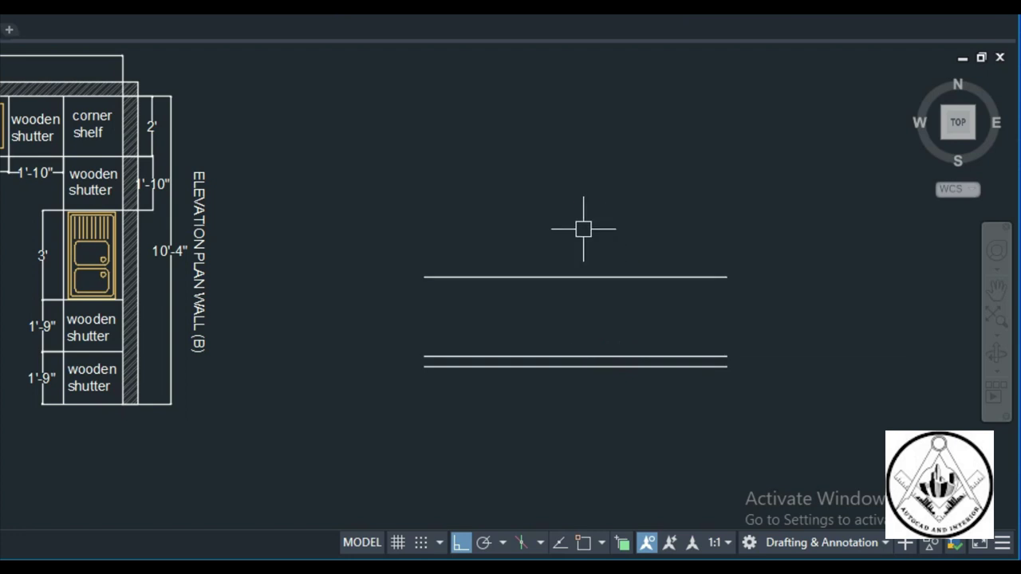
middle_drag(555, 257, 531, 254)
Offset the top line 2" upward to form a thin double line
key(Escape)
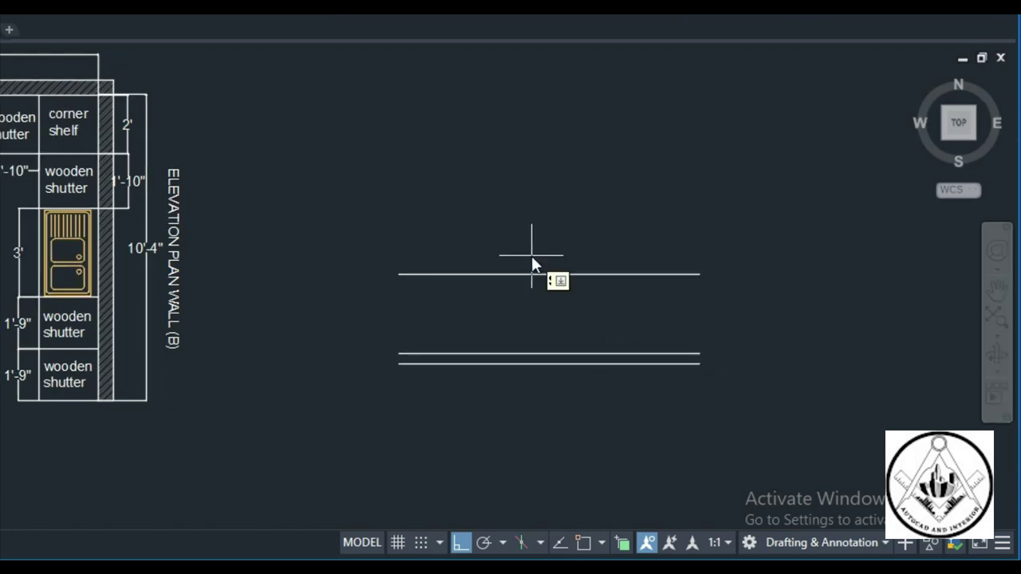
text(2)
key(Return)
click(535, 275)
click(539, 232)
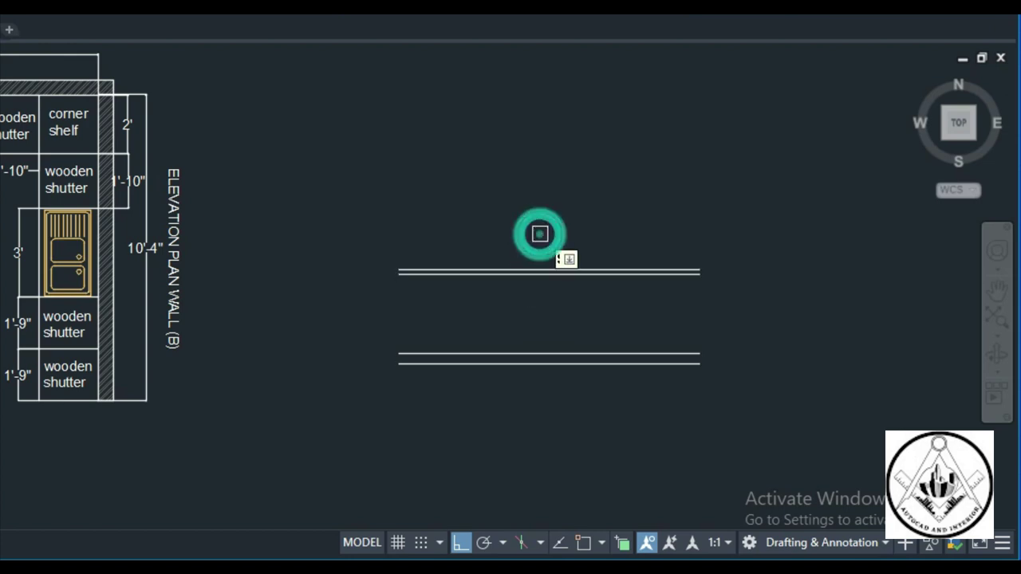
key(Escape)
Add two more parallel lines above the stack with the same offset distance
key(Return)
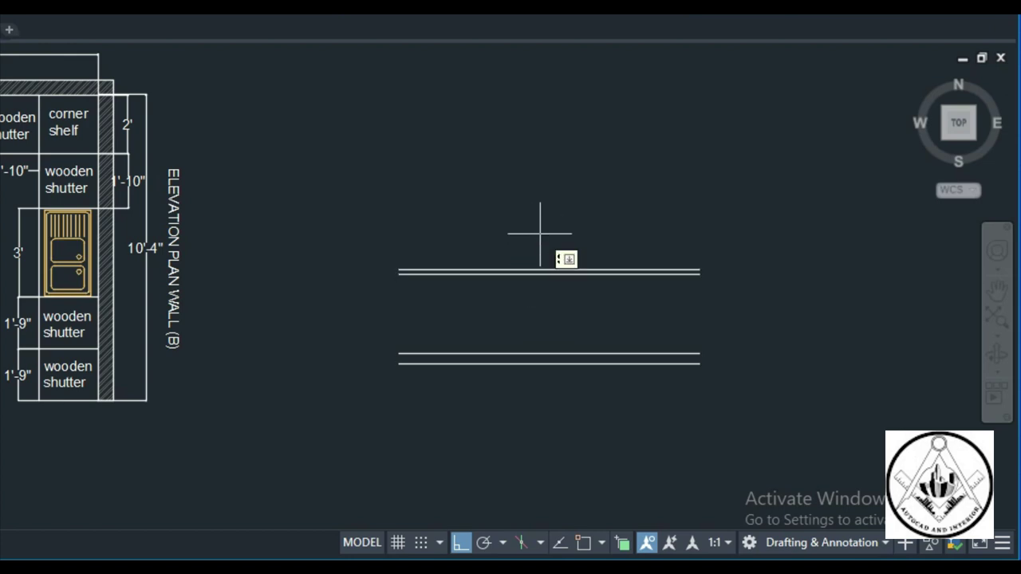
key(Return)
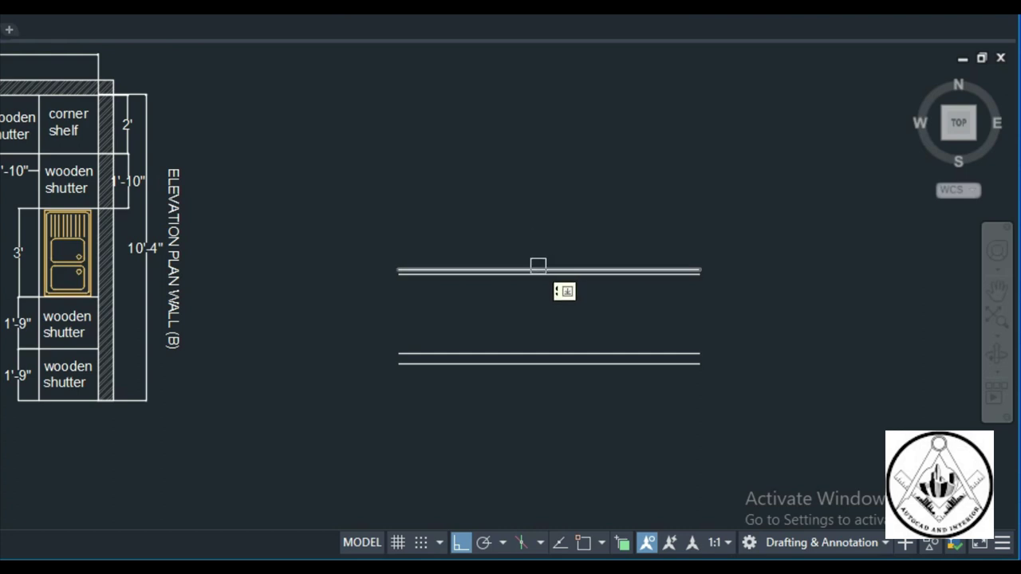
scroll(539, 264, up, 2)
click(539, 270)
click(547, 219)
scroll(508, 263, down, 2)
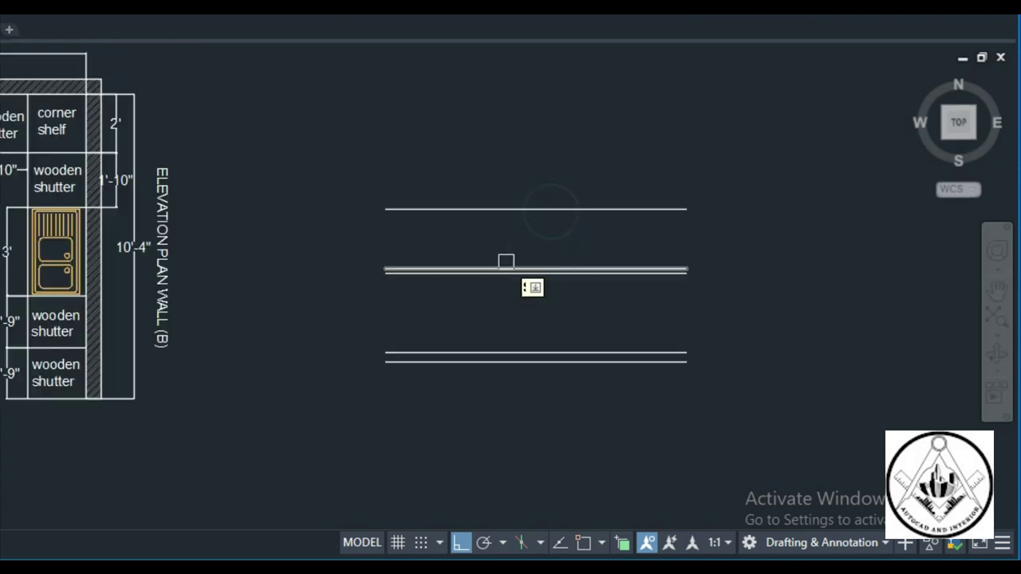
scroll(539, 161, up, 2)
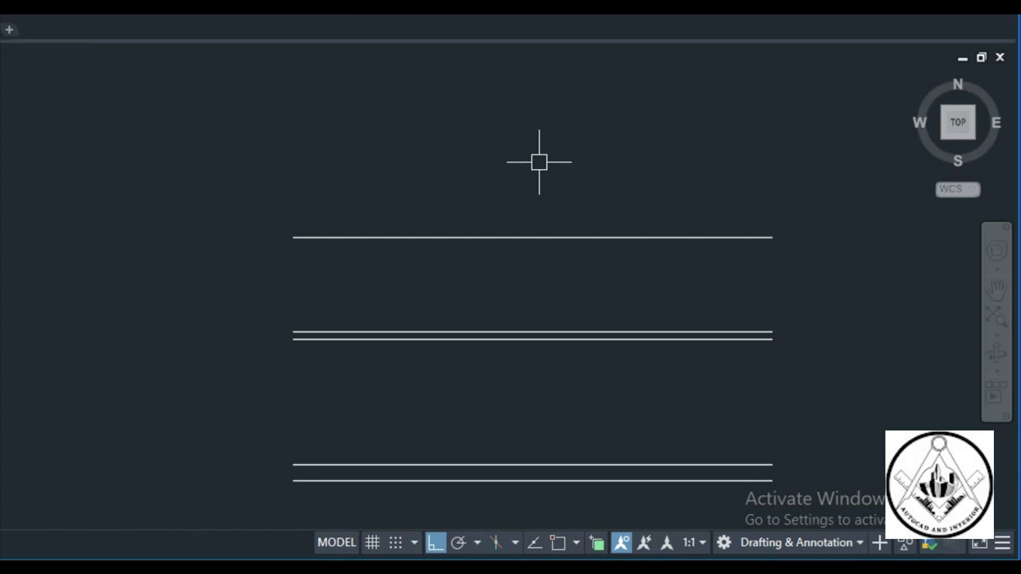
key(Return)
key(Return)
click(540, 237)
click(543, 172)
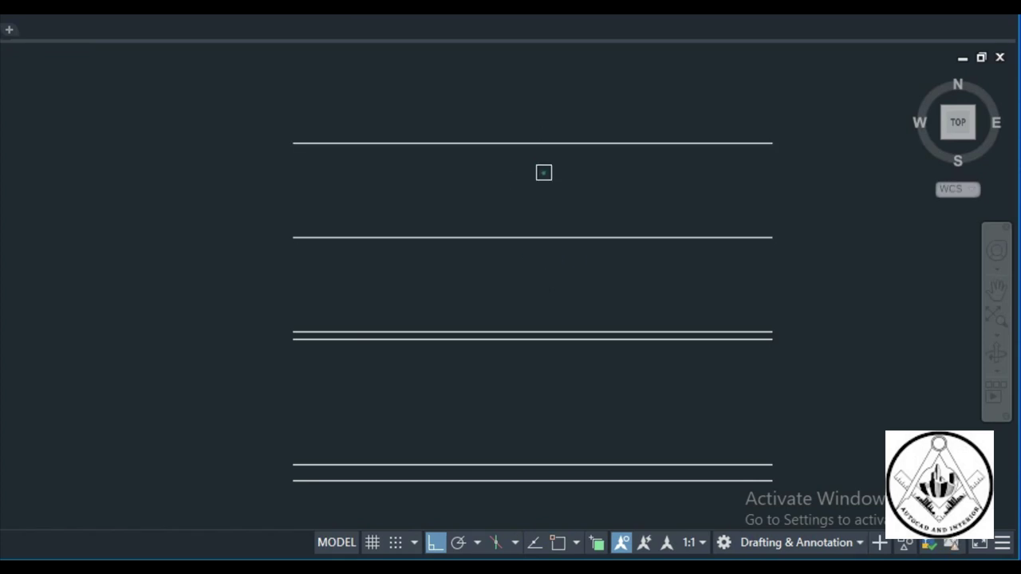
scroll(544, 173, down, 3)
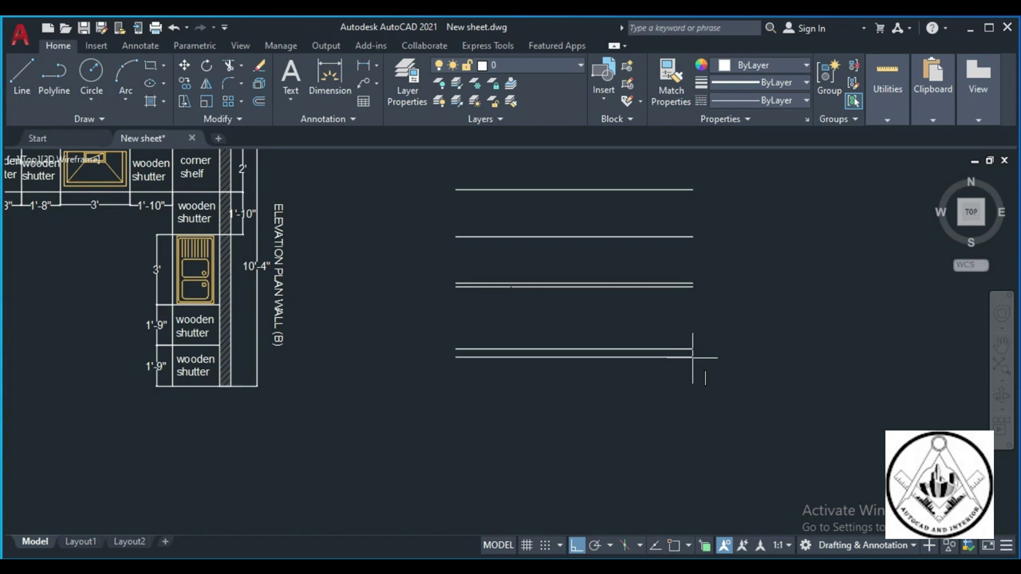
Draw the right and left vertical edges joining the bottom and top line ends
click(693, 356)
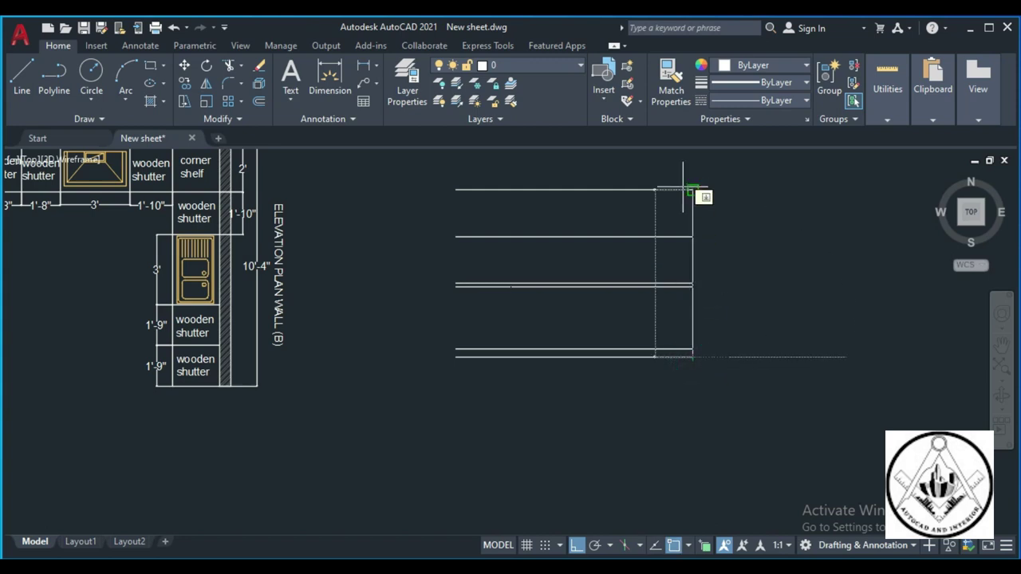
click(692, 190)
key(Escape)
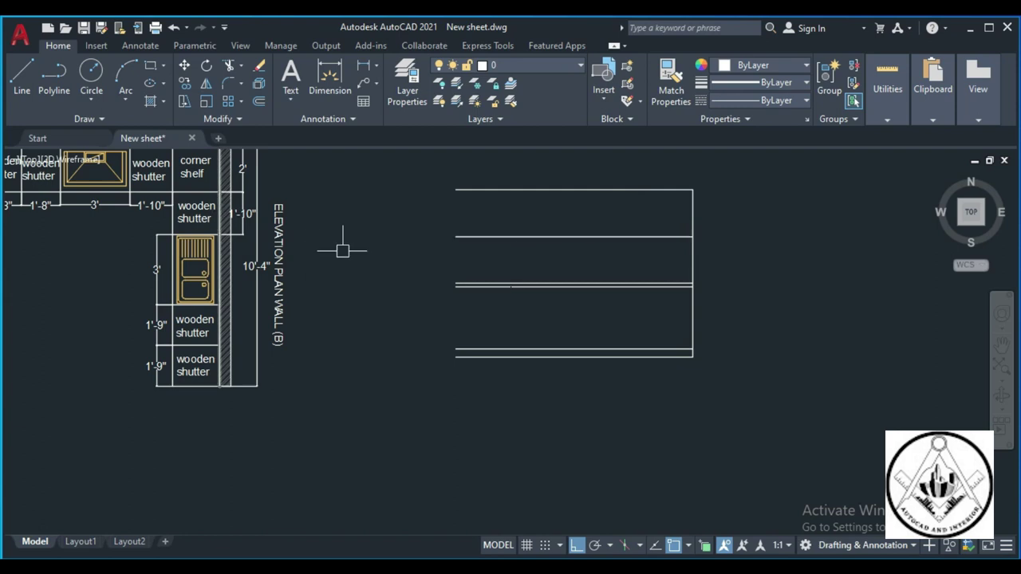
click(455, 357)
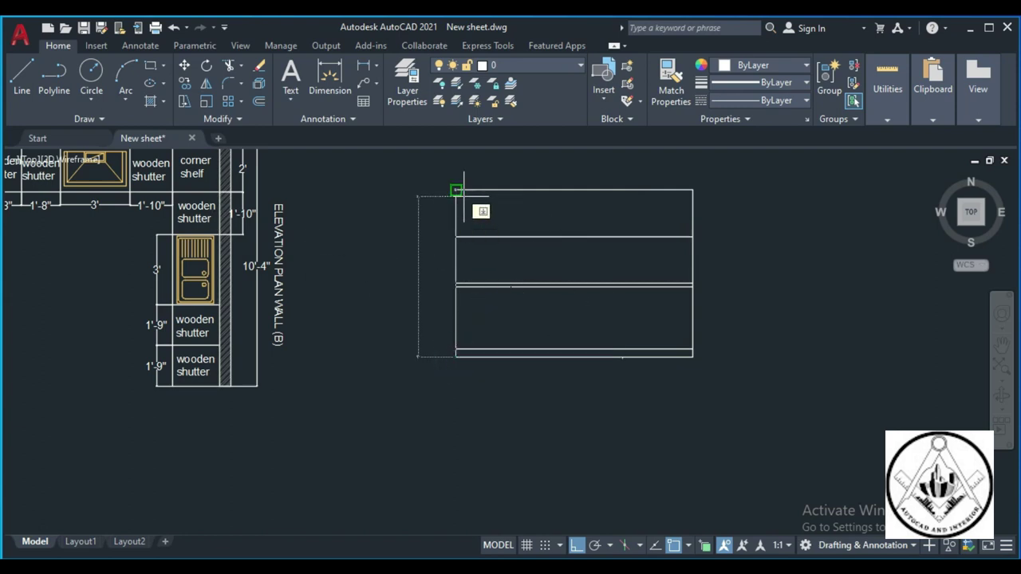
click(456, 191)
key(Escape)
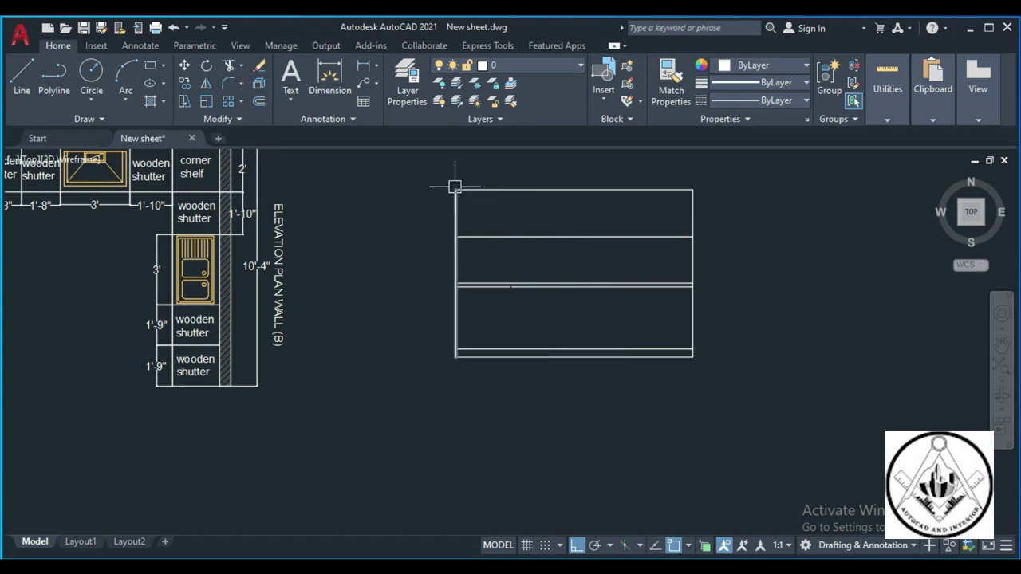
scroll(620, 347, down, 2)
Offset the rectangle's left edge by 1' to create the first two vertical dividers
scroll(611, 346, up, 2)
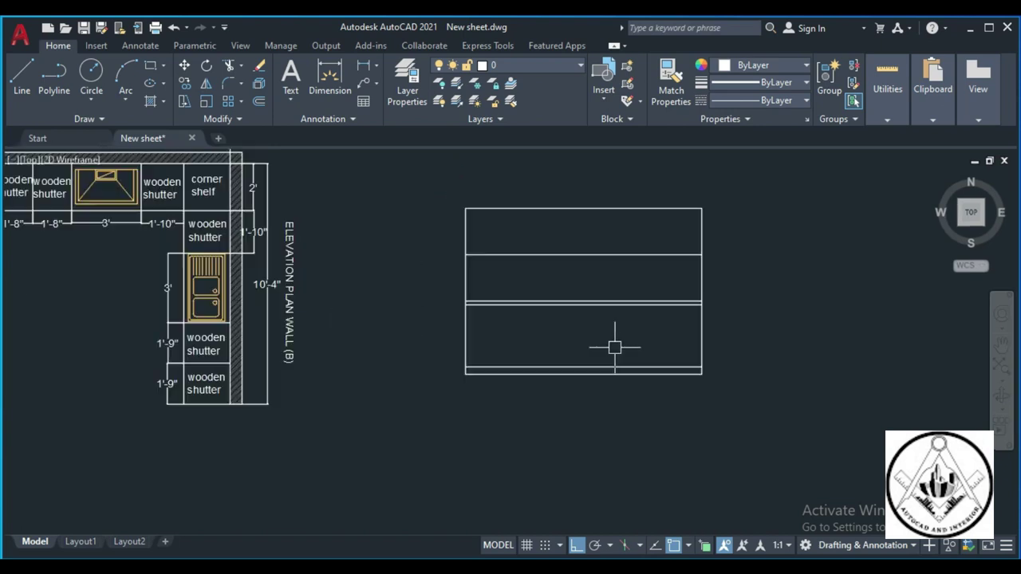
scroll(618, 341, down, 2)
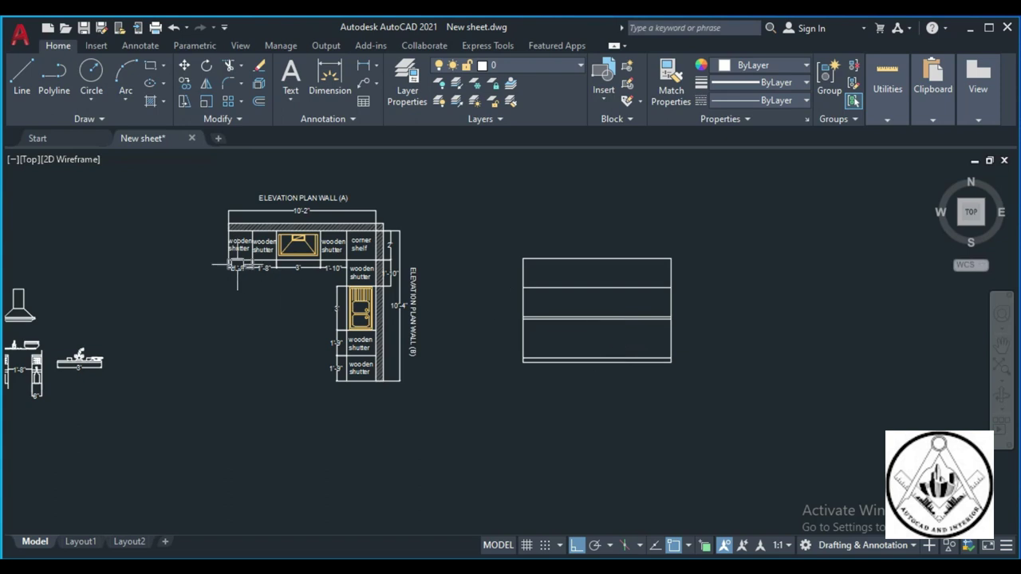
scroll(240, 271, up, 2)
scroll(231, 284, up, 2)
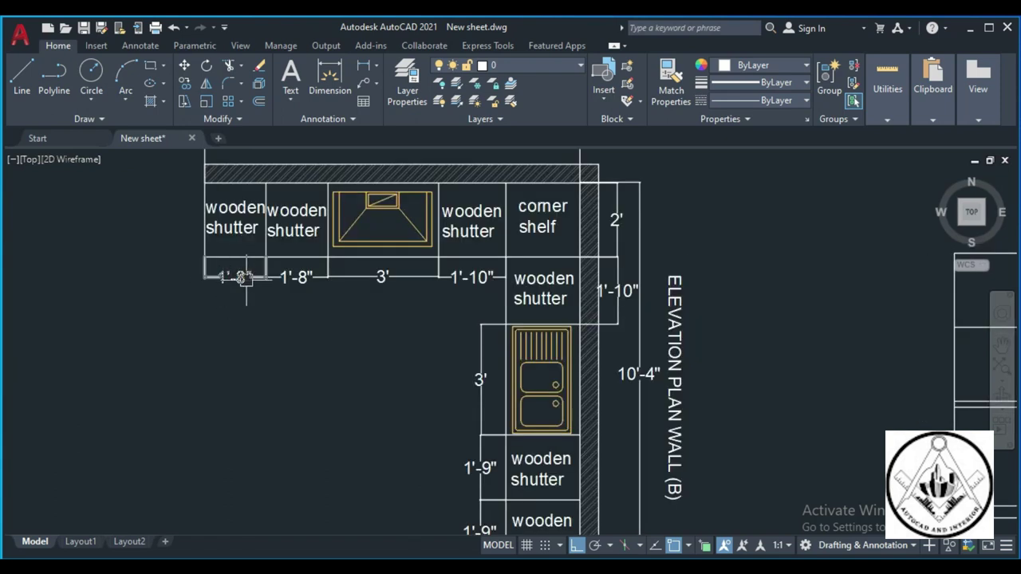
scroll(226, 312, down, 2)
scroll(550, 360, up, 1)
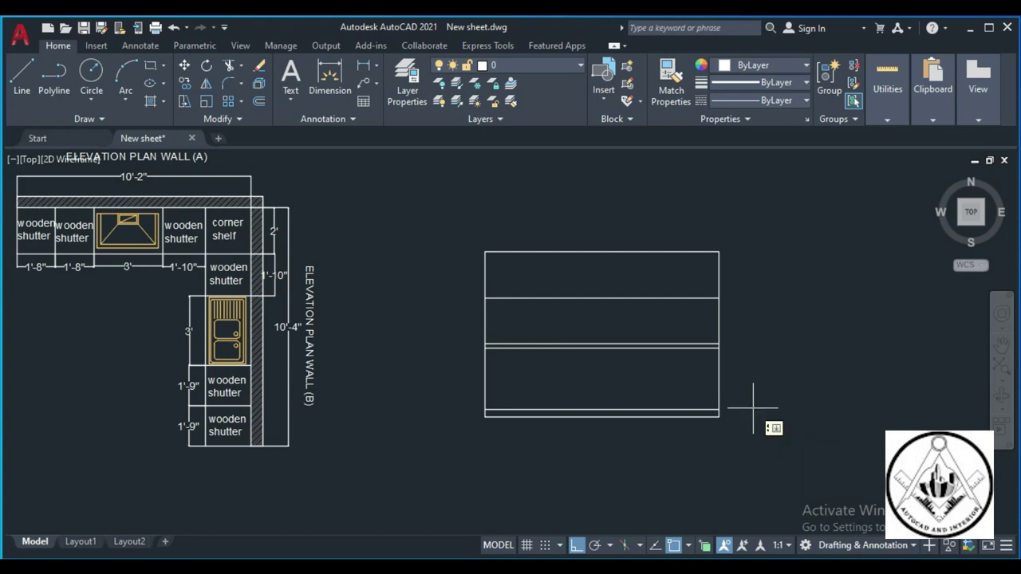
text(1')
text(-8")
key(Return)
click(483, 383)
click(559, 381)
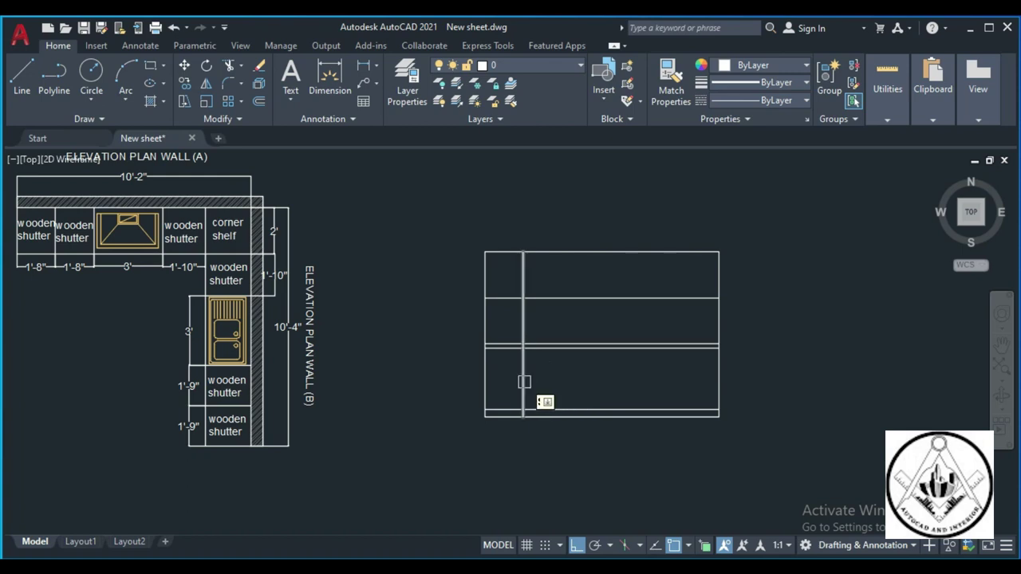
click(524, 382)
click(588, 387)
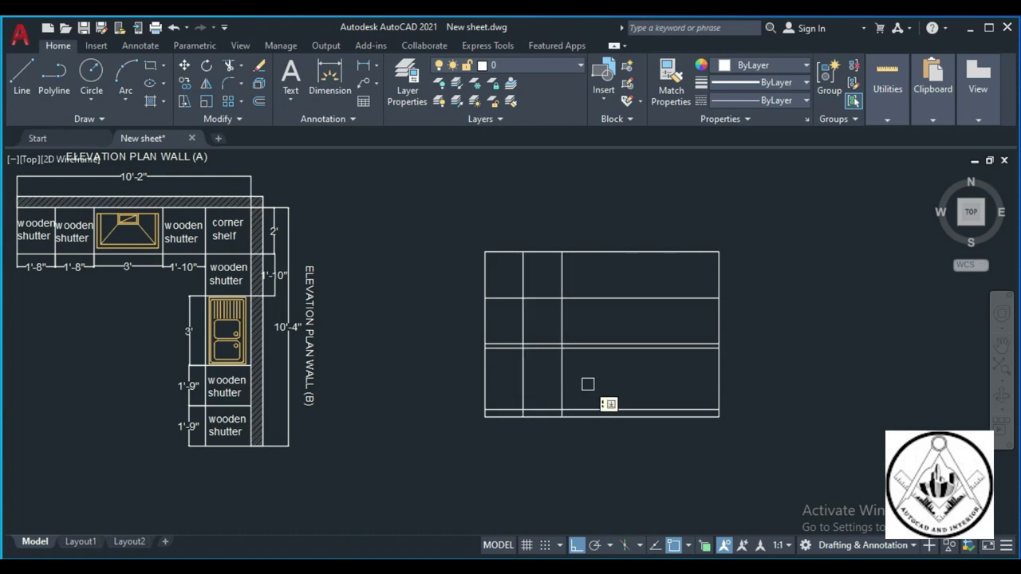
key(Escape)
Offset two more vertical dividers to the right, giving five bays
click(561, 384)
click(654, 385)
scroll(102, 254, up, 2)
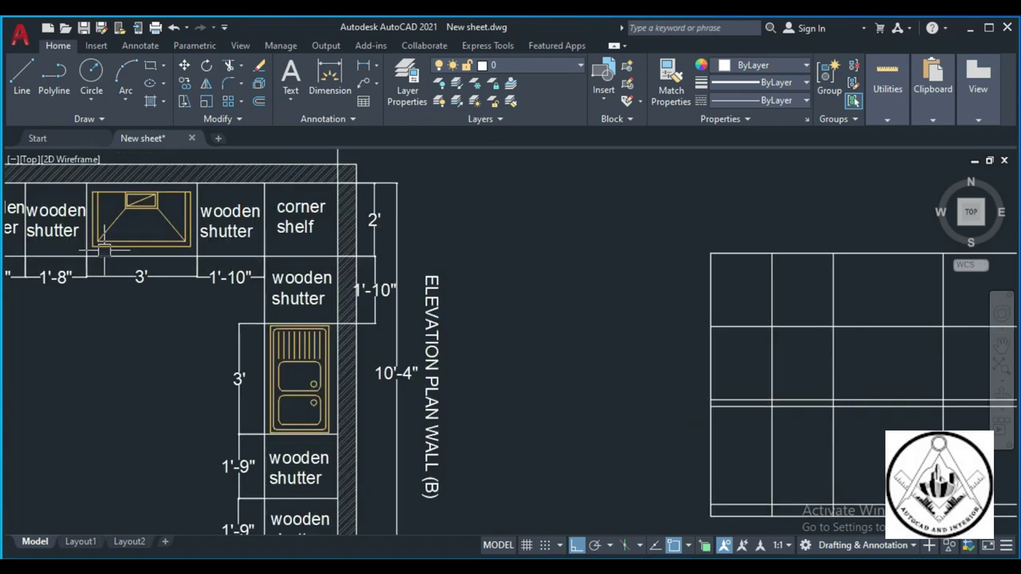
scroll(102, 254, up, 2)
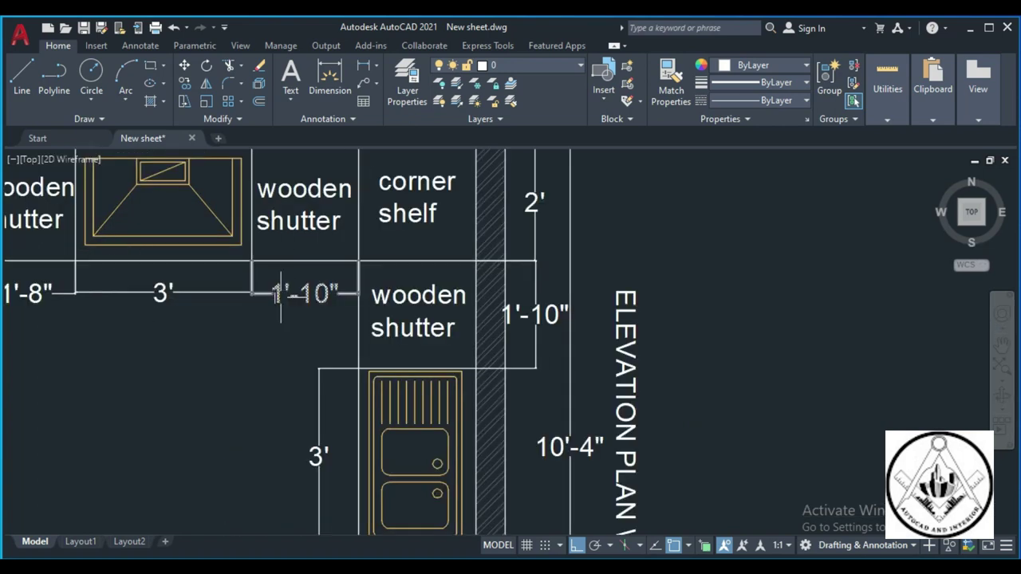
scroll(322, 293, down, 2)
scroll(351, 307, down, 2)
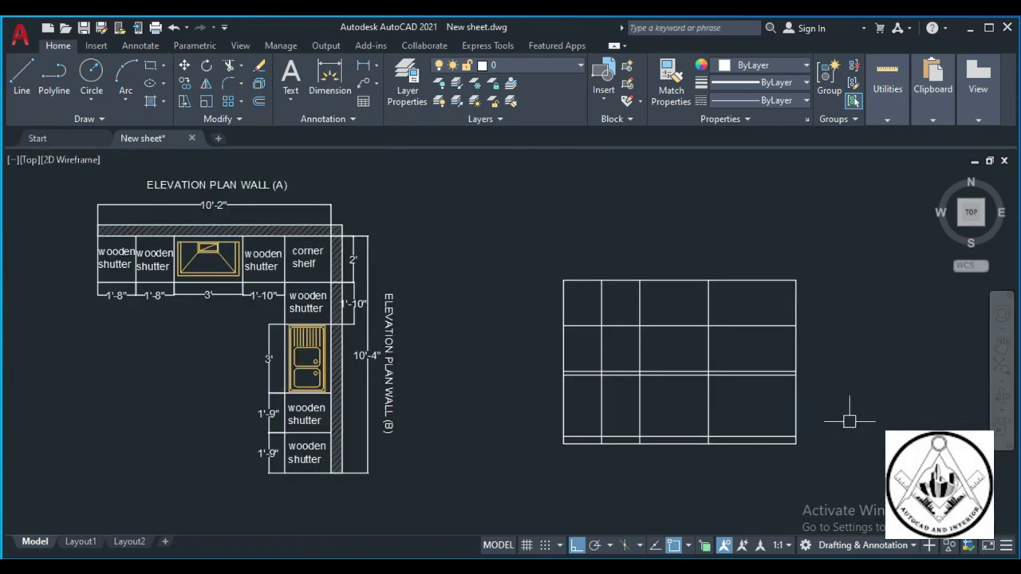
scroll(850, 420, up, 2)
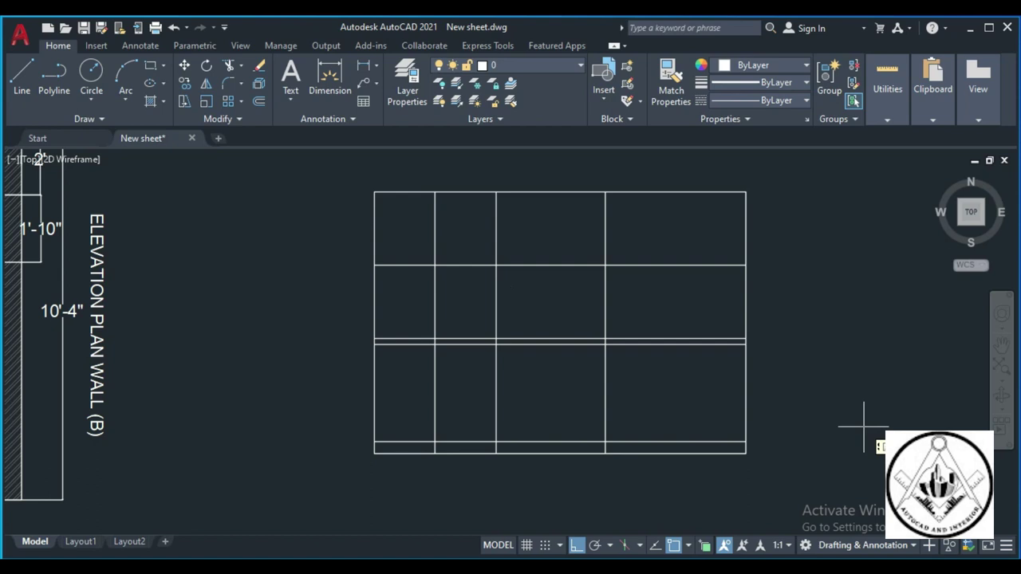
click(605, 406)
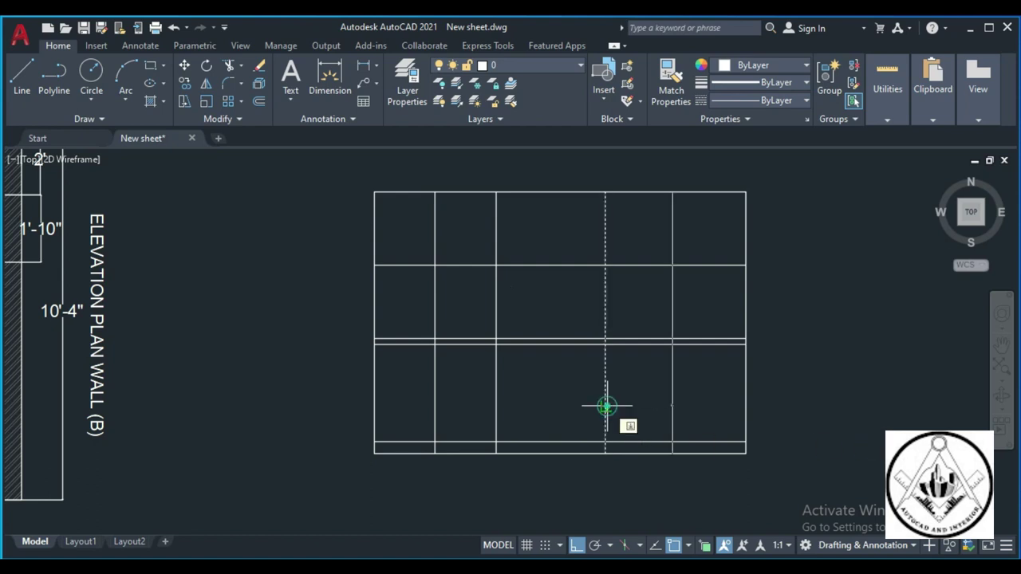
click(706, 404)
scroll(706, 404, down, 2)
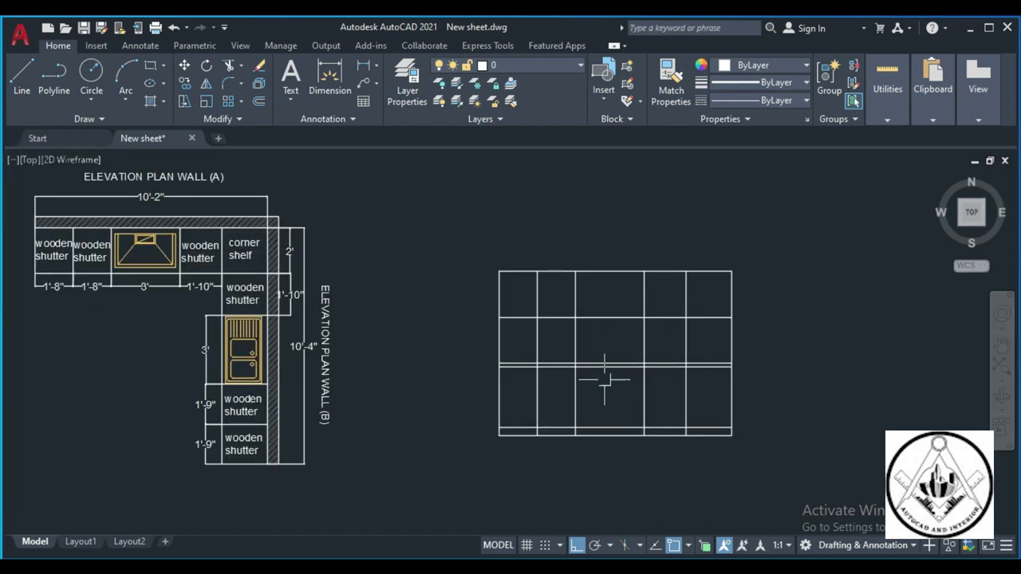
scroll(256, 276, up, 2)
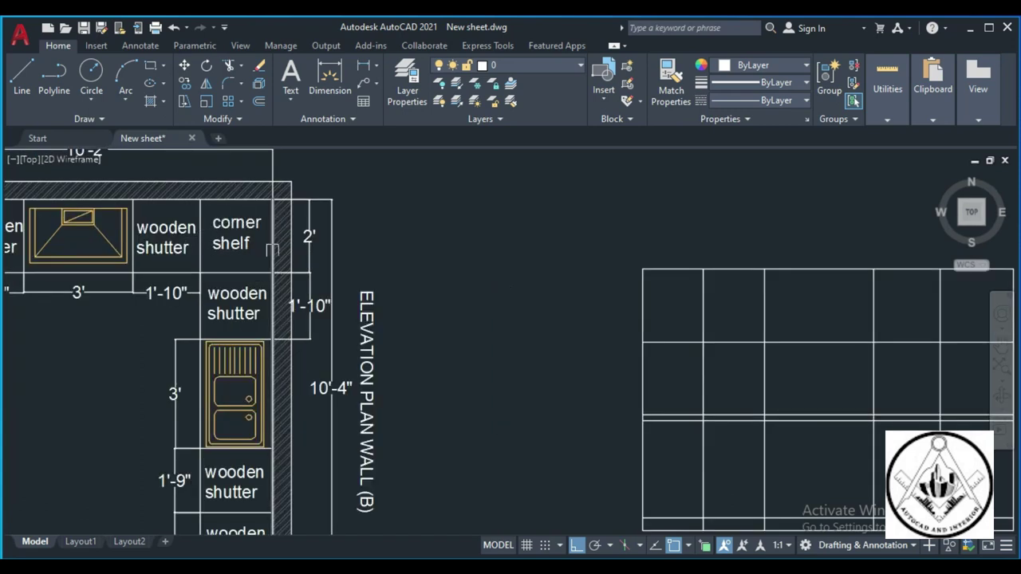
scroll(335, 292, down, 3)
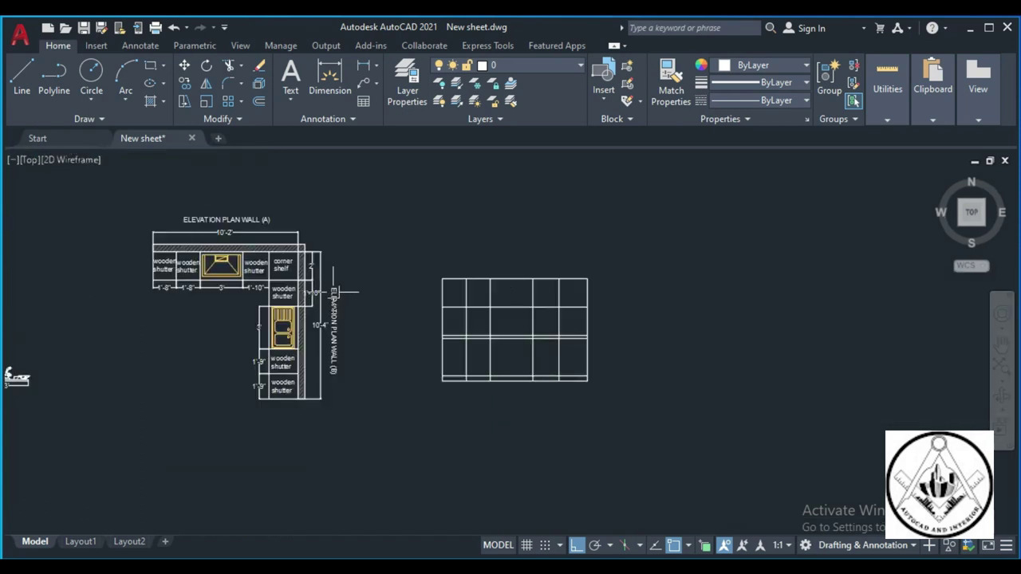
scroll(587, 359, up, 2)
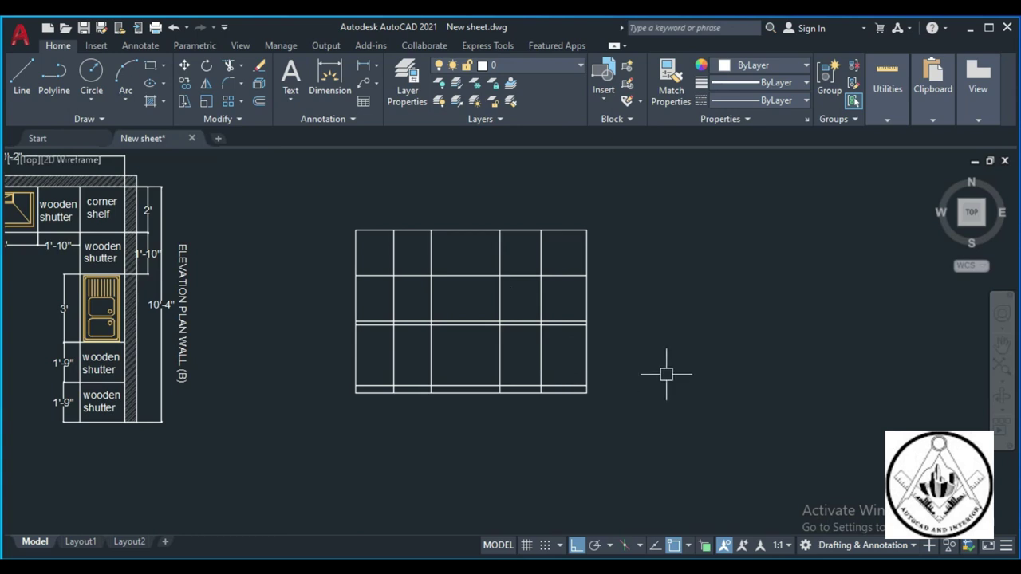
text(TR)
Trim the crossed grid segments and the vertical lines across the bottom strip
key(Return)
scroll(503, 303, up, 2)
scroll(509, 351, up, 2)
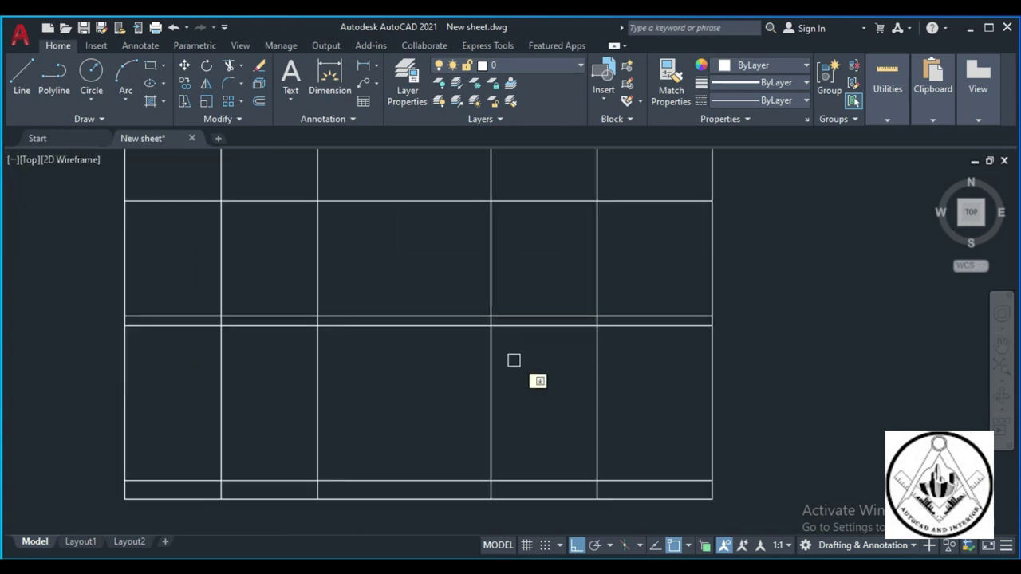
scroll(596, 319, up, 6)
scroll(603, 311, down, 2)
drag(559, 304, 237, 308)
scroll(422, 308, down, 3)
scroll(238, 302, up, 5)
scroll(450, 355, down, 7)
scroll(450, 356, up, 4)
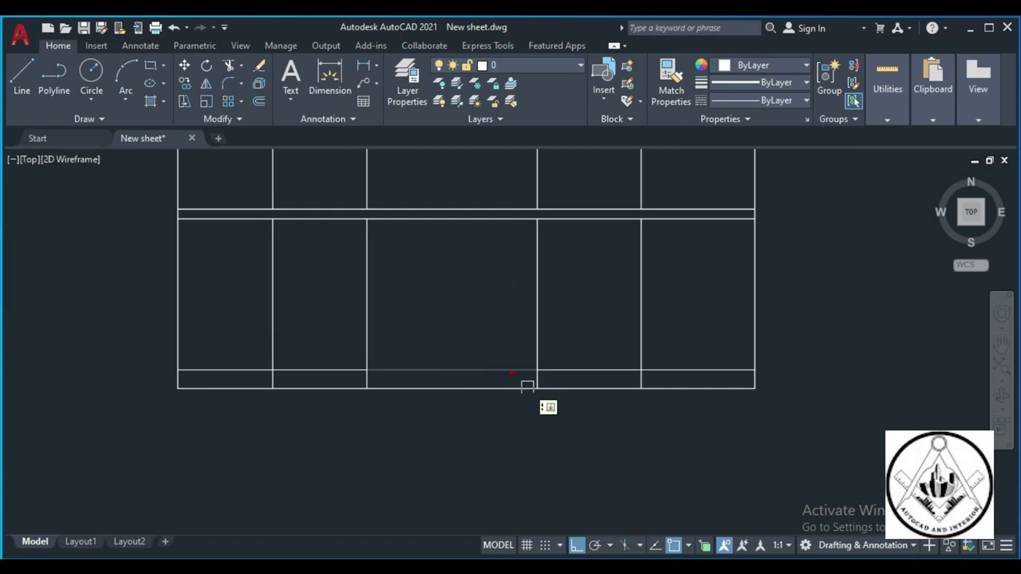
scroll(645, 383, up, 2)
scroll(638, 382, down, 2)
drag(604, 380, 205, 380)
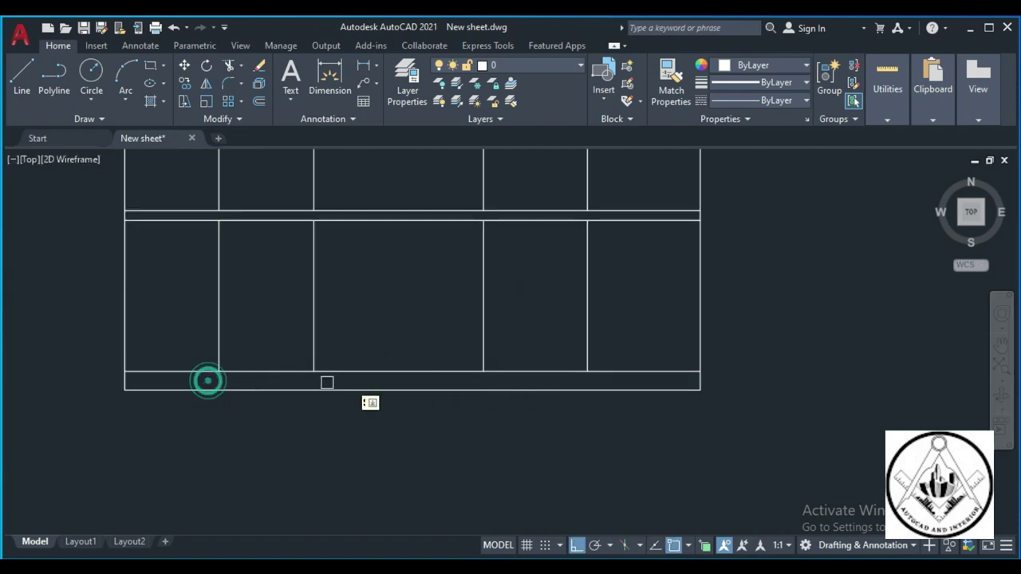
Trim the vertical dividers out of the middle band, leaving an open strip
scroll(505, 411, down, 4)
scroll(433, 335, up, 3)
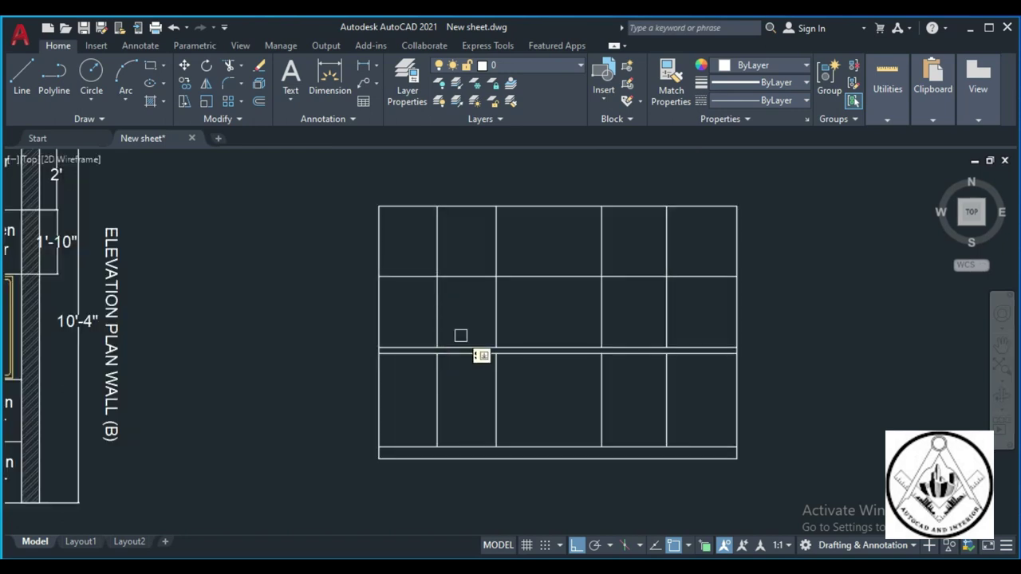
middle_drag(686, 325, 632, 341)
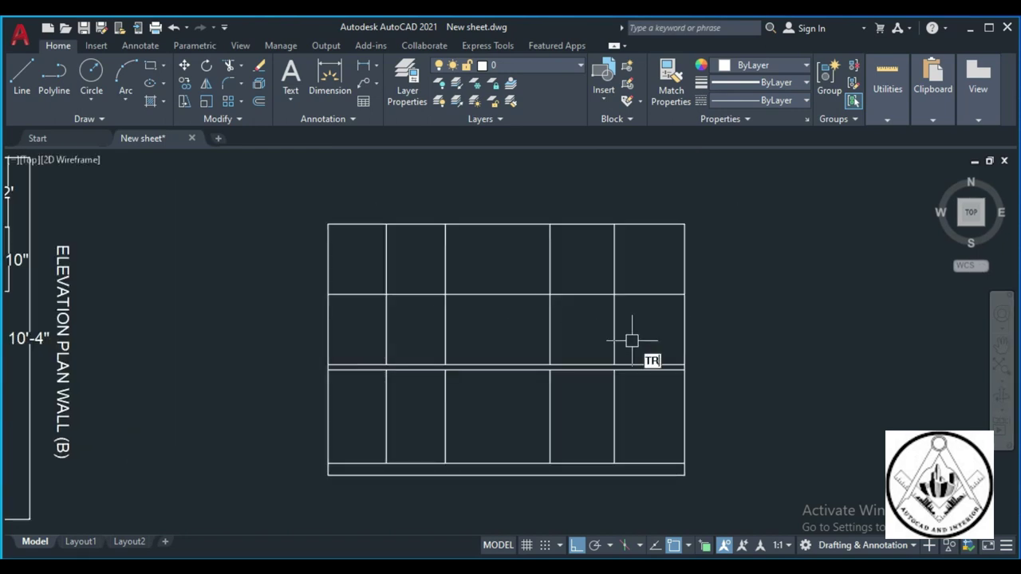
drag(632, 342, 363, 335)
scroll(604, 337, down, 3)
scroll(558, 339, up, 3)
key(Escape)
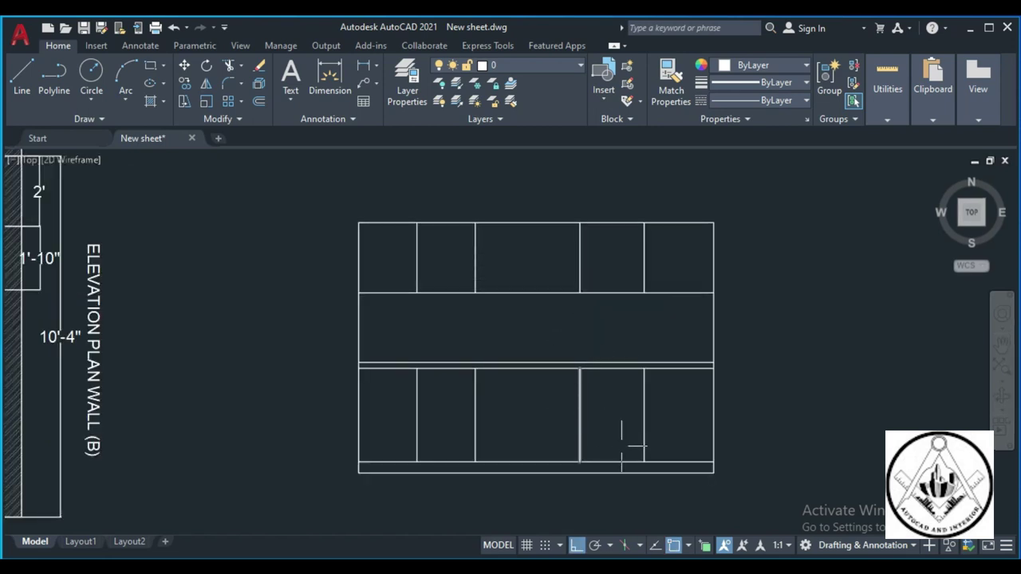
scroll(611, 397, down, 2)
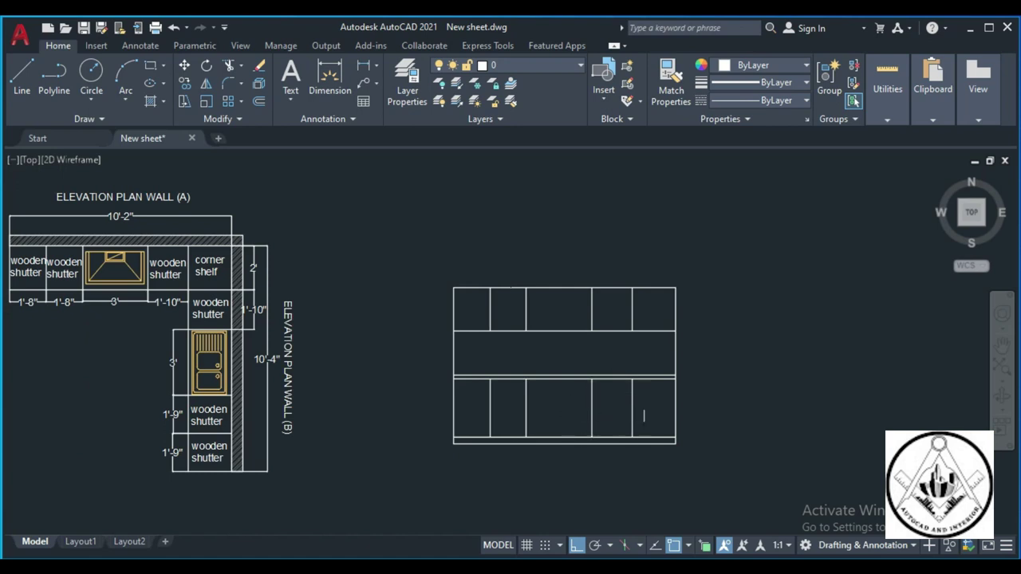
scroll(644, 415, up, 2)
scroll(650, 415, up, 2)
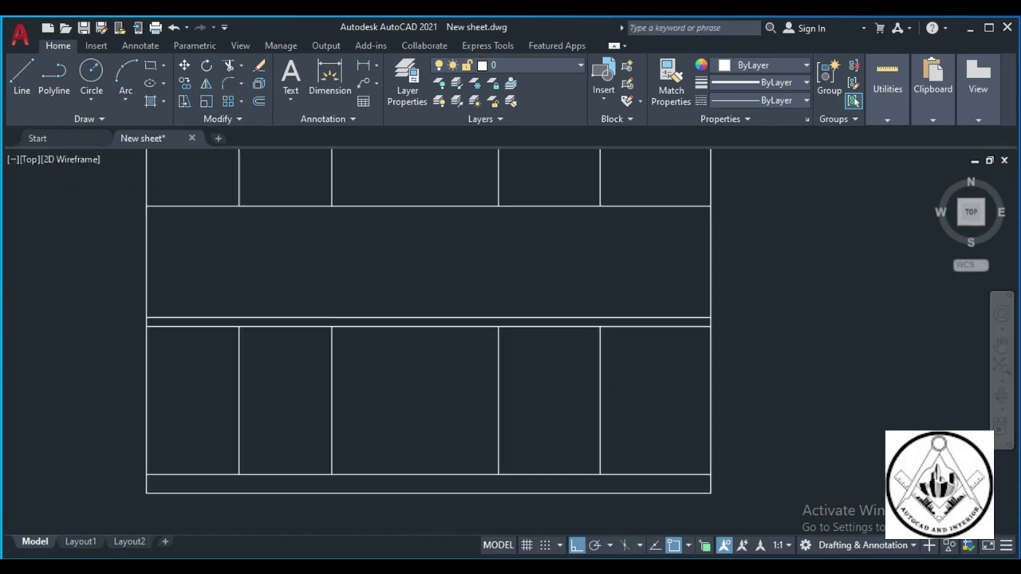
Draw two corner-to-corner diagonal lines forming an X in the rightmost box
click(22, 76)
click(599, 326)
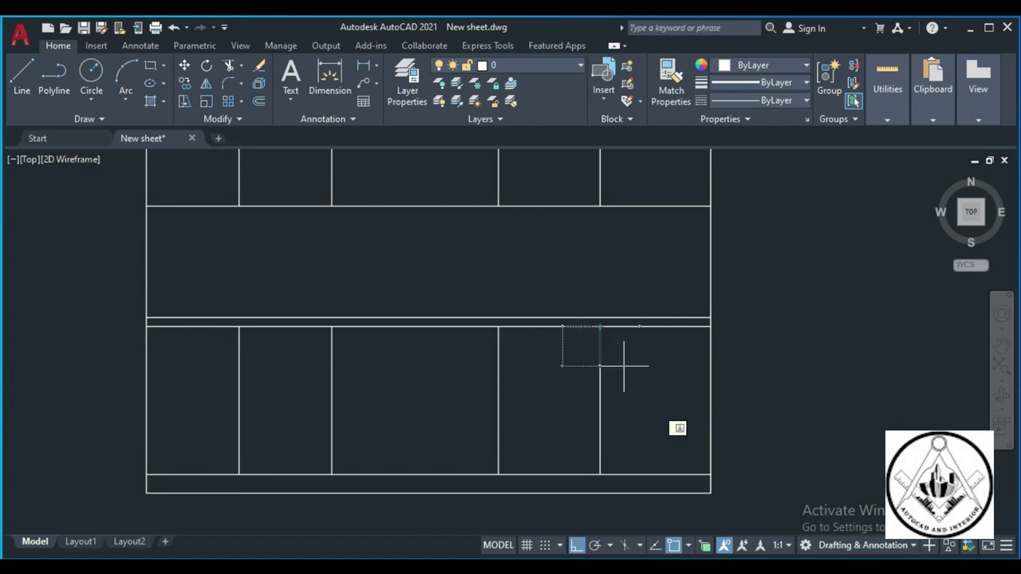
click(710, 476)
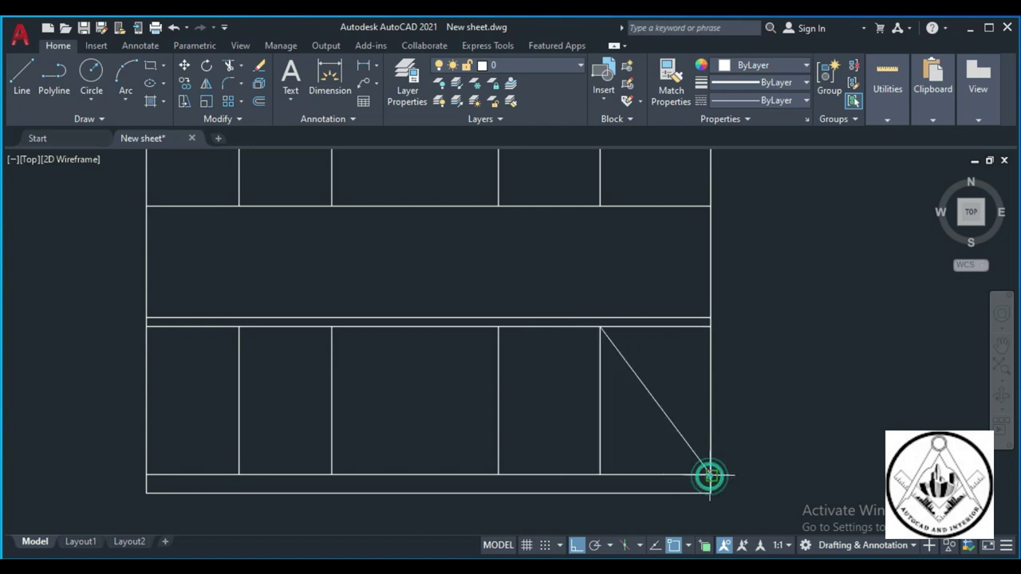
click(710, 327)
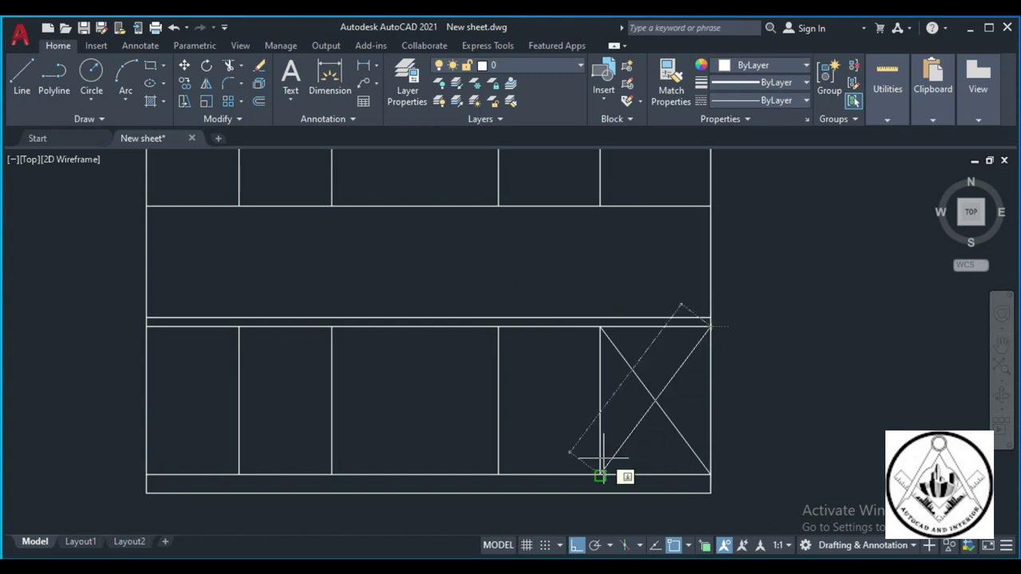
click(599, 475)
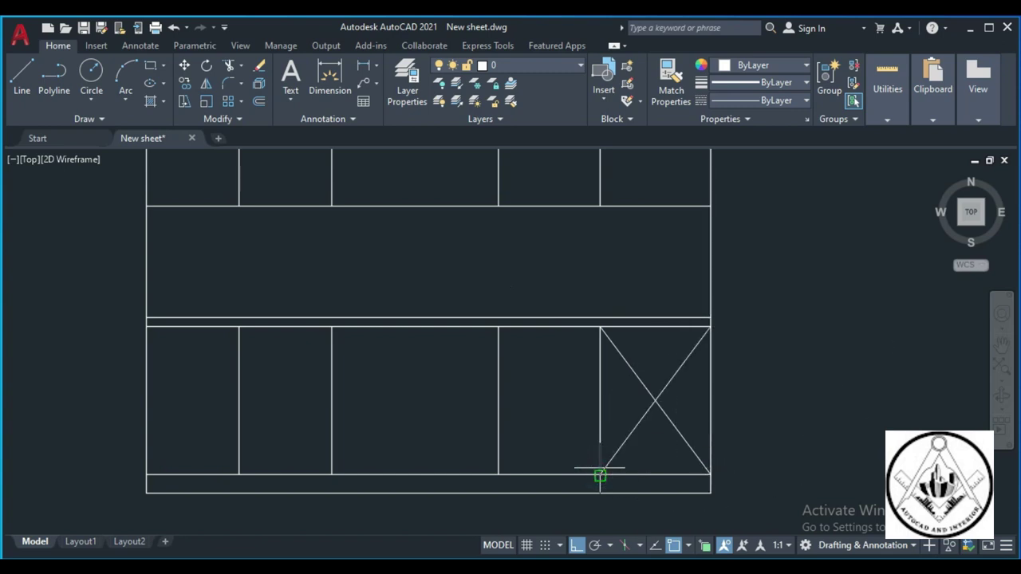
scroll(654, 440, down, 2)
scroll(499, 213, up, 4)
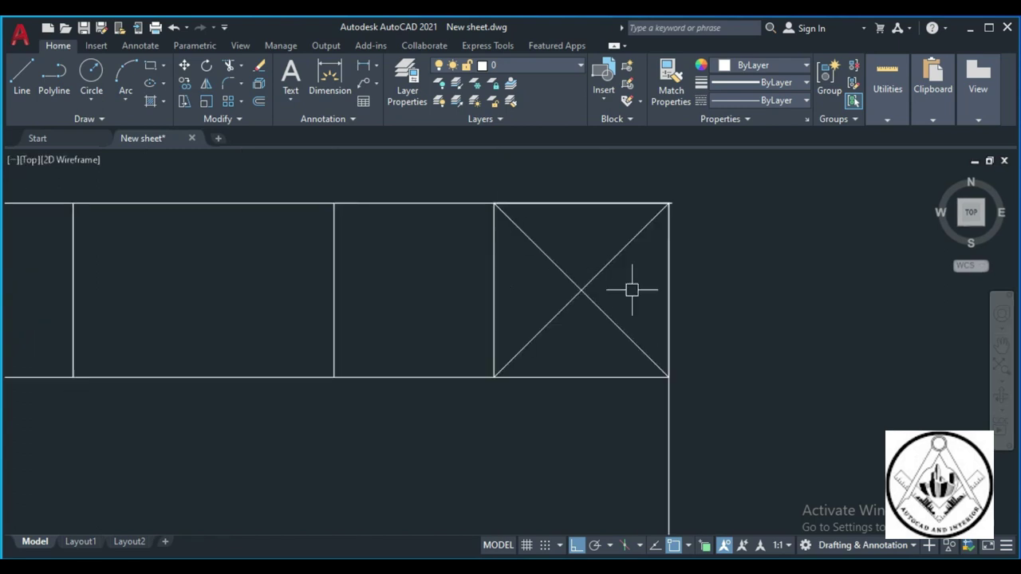
scroll(638, 279, down, 2)
scroll(659, 216, up, 4)
scroll(678, 252, up, 2)
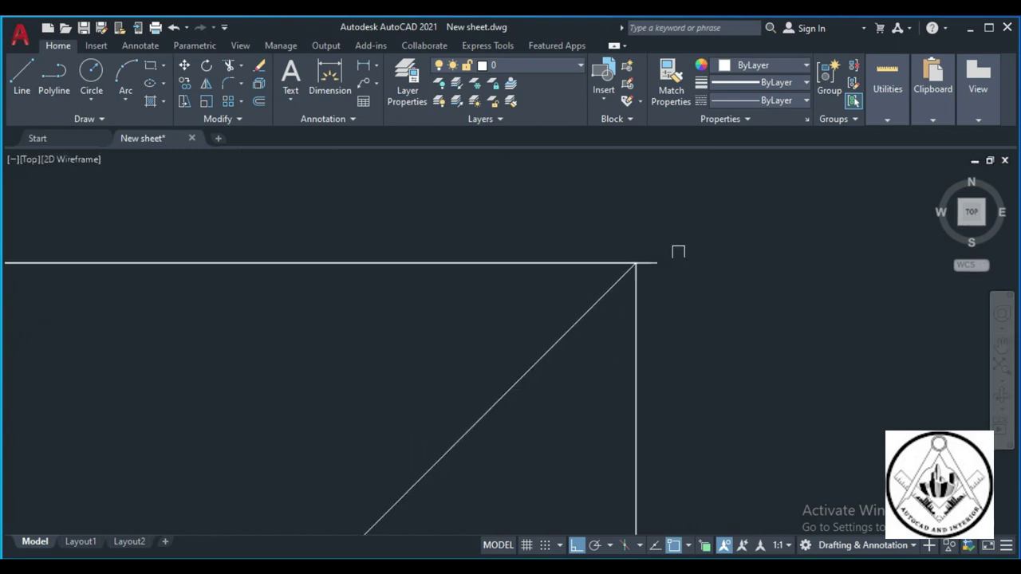
Trim the line overhang past the top-right corner
click(644, 265)
scroll(644, 265, down, 2)
scroll(643, 258, down, 2)
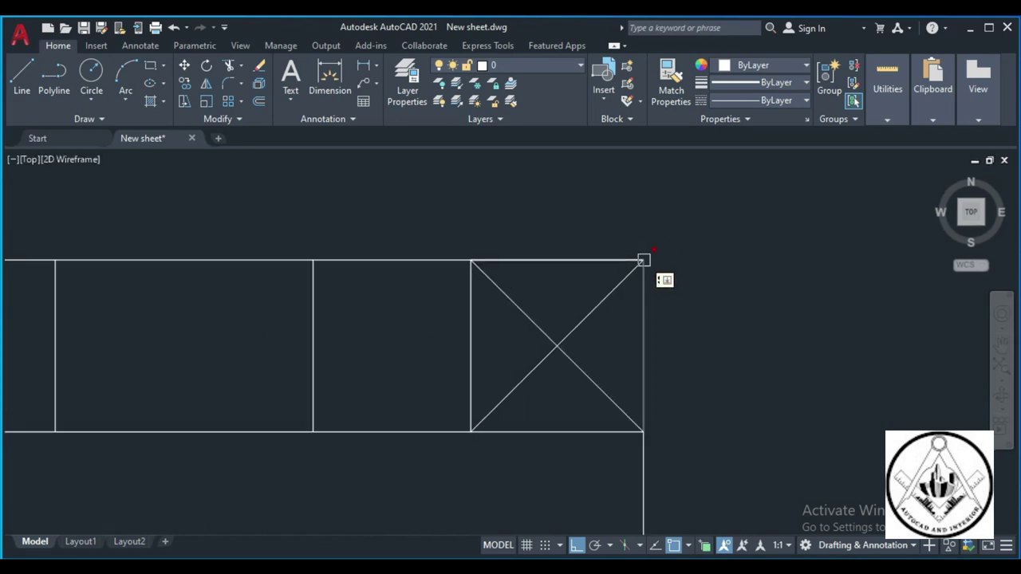
scroll(648, 256, down, 2)
scroll(647, 257, down, 2)
scroll(638, 323, up, 2)
scroll(611, 303, down, 4)
scroll(574, 335, up, 3)
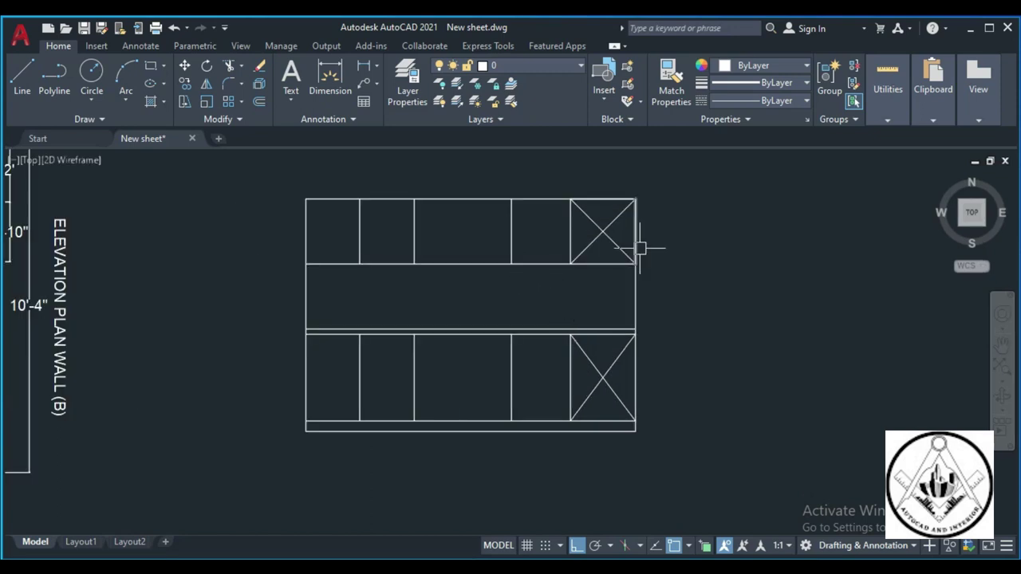
scroll(642, 244, up, 2)
Set the upper-right box's diagonals to the dashed ACAD_ISO02W100 linetype
click(604, 252)
click(608, 209)
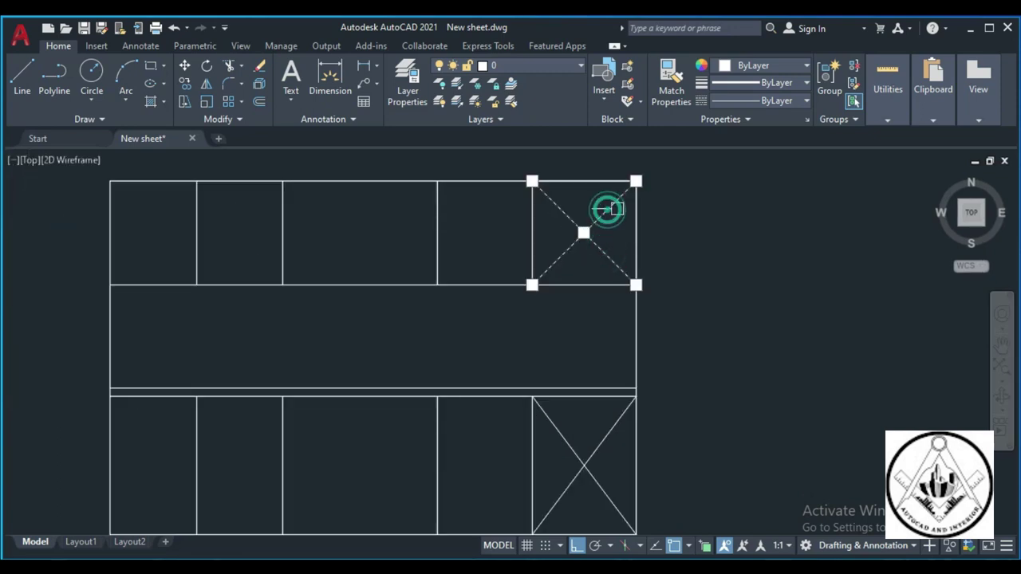
click(807, 100)
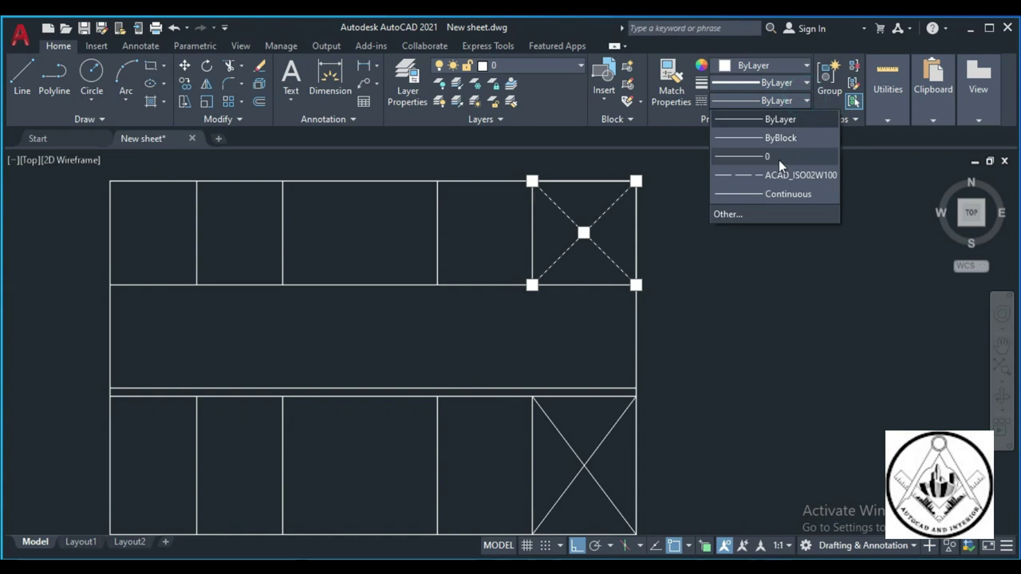
click(775, 174)
key(Escape)
scroll(713, 268, down, 2)
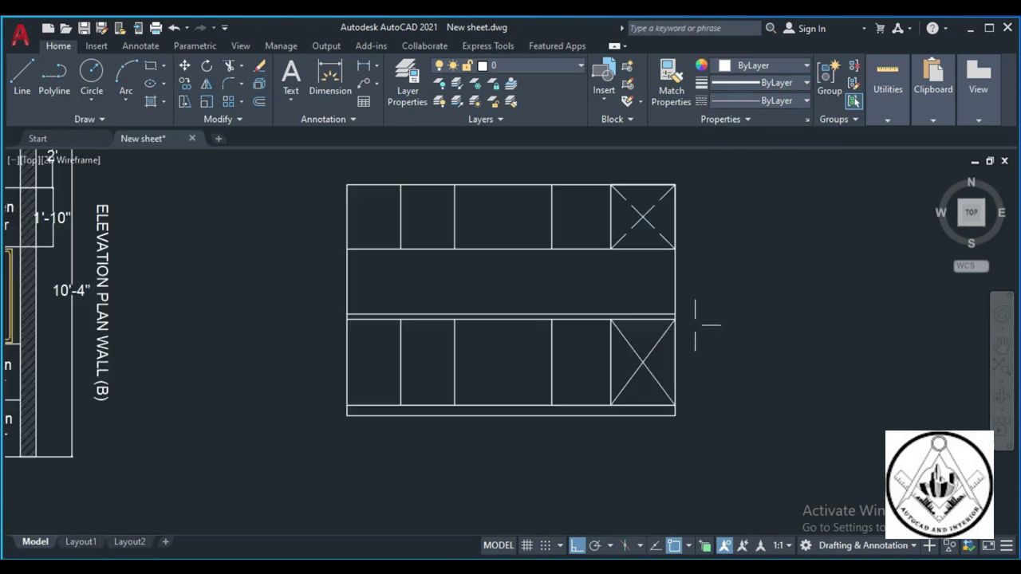
scroll(713, 248, up, 2)
Set the lower-right box's diagonals to the dashed ACAD_ISO02W100 linetype
click(615, 390)
click(633, 354)
click(800, 102)
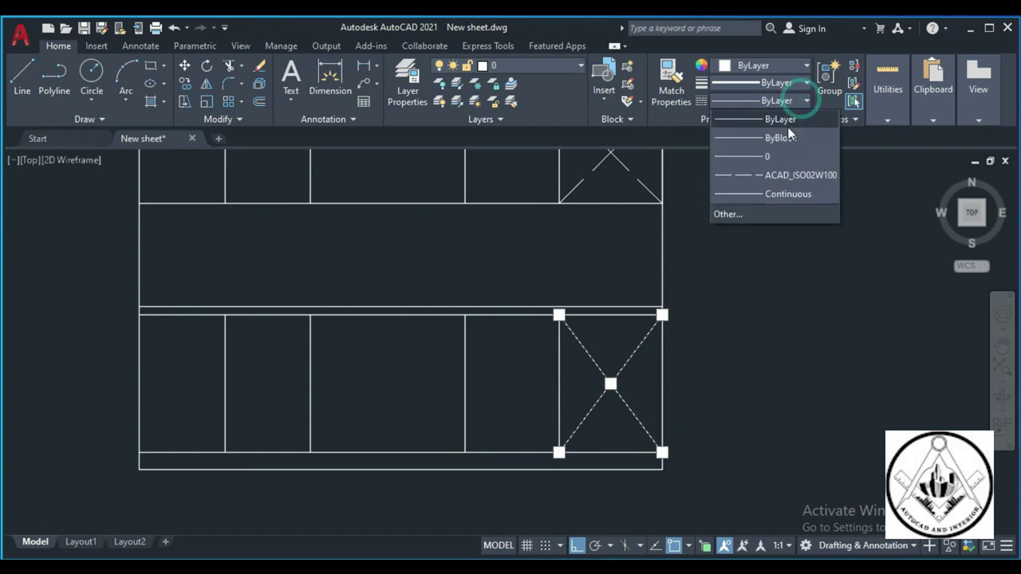
click(763, 175)
key(Escape)
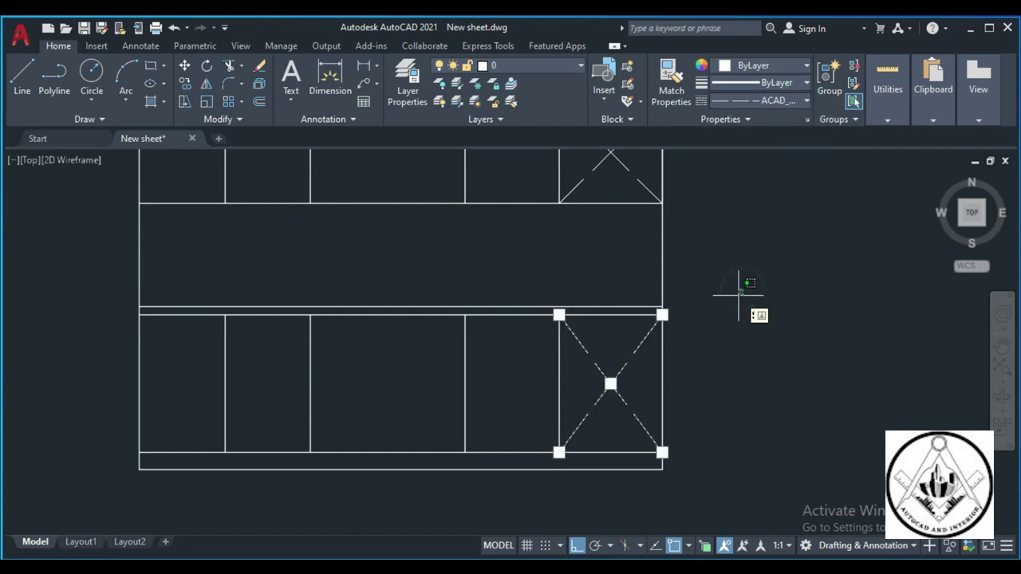
scroll(737, 279, down, 2)
key(Escape)
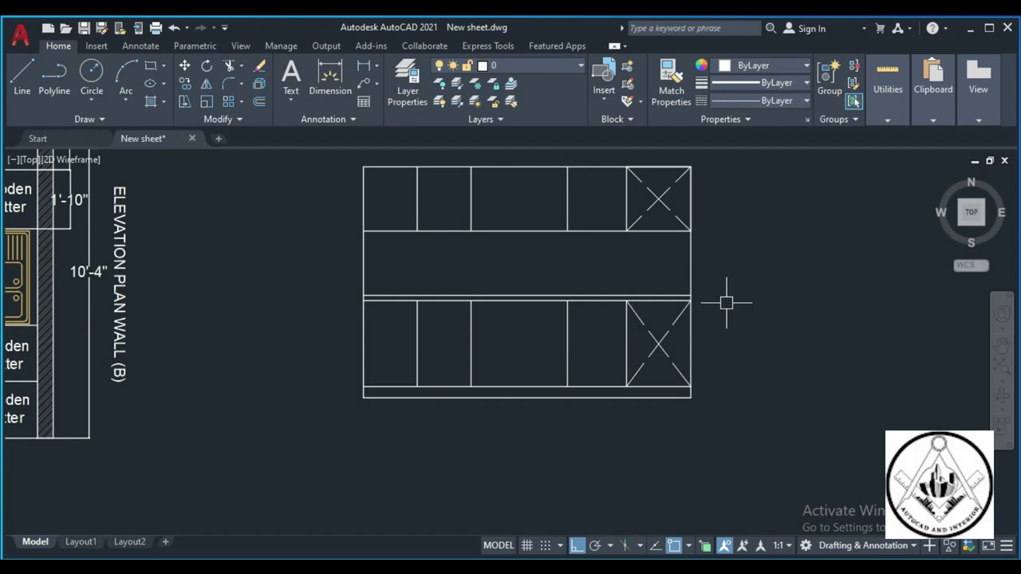
scroll(702, 287, down, 2)
scroll(692, 265, up, 2)
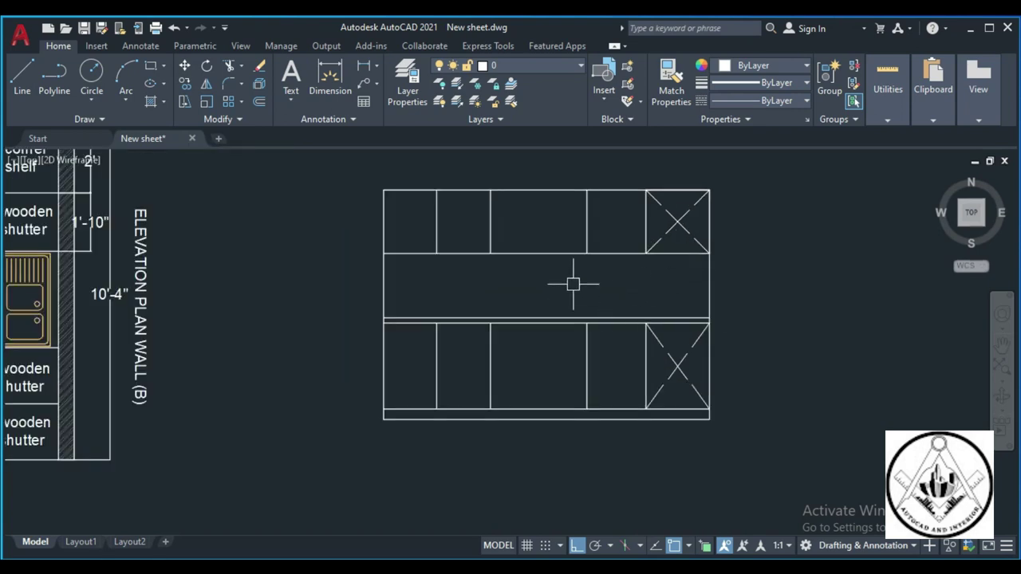
scroll(599, 302, down, 2)
scroll(618, 174, up, 2)
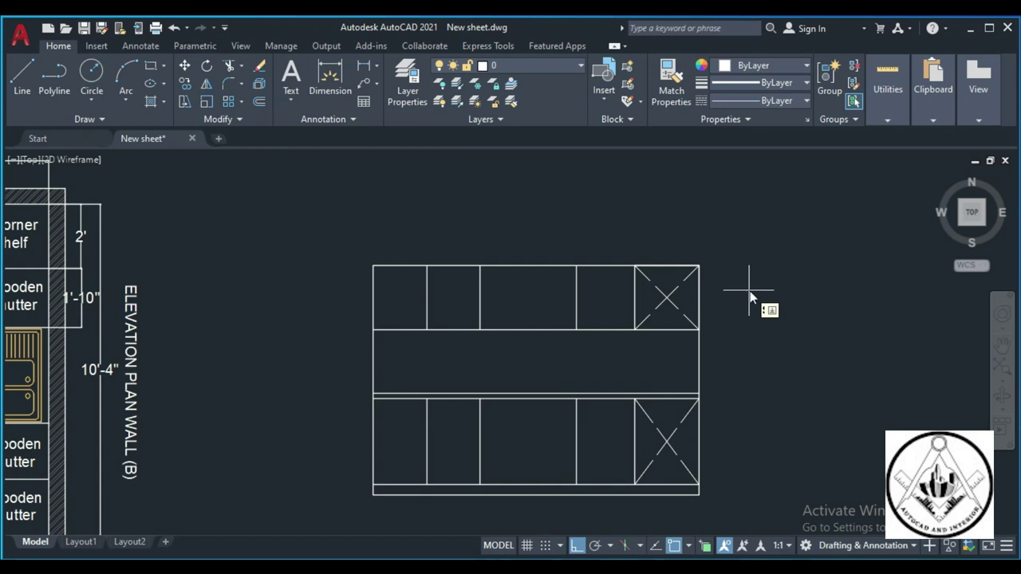
Offset the elevation's top edge upward and extend the left and right edges to it
click(547, 265)
click(544, 226)
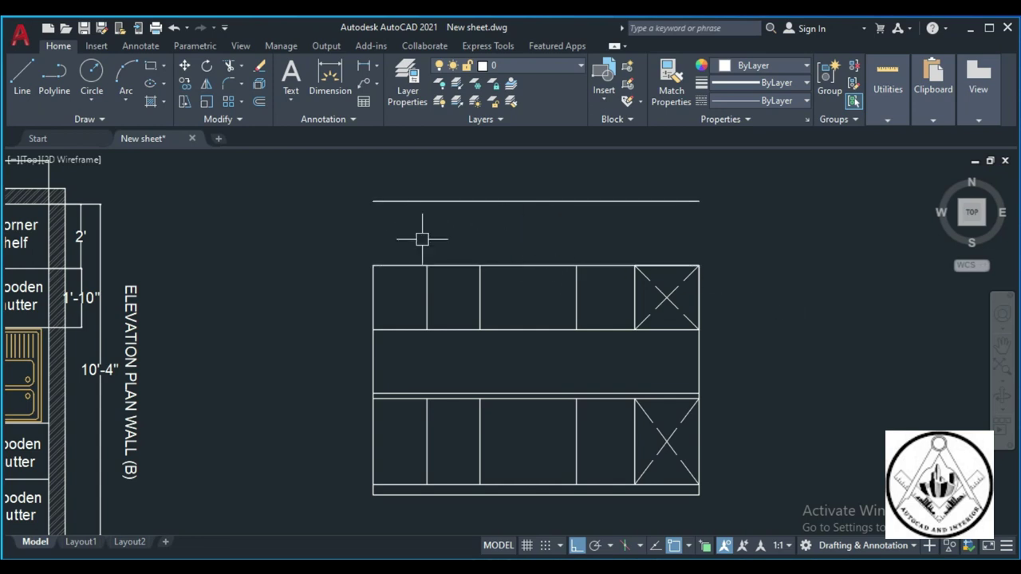
text(Ex)
key(Return)
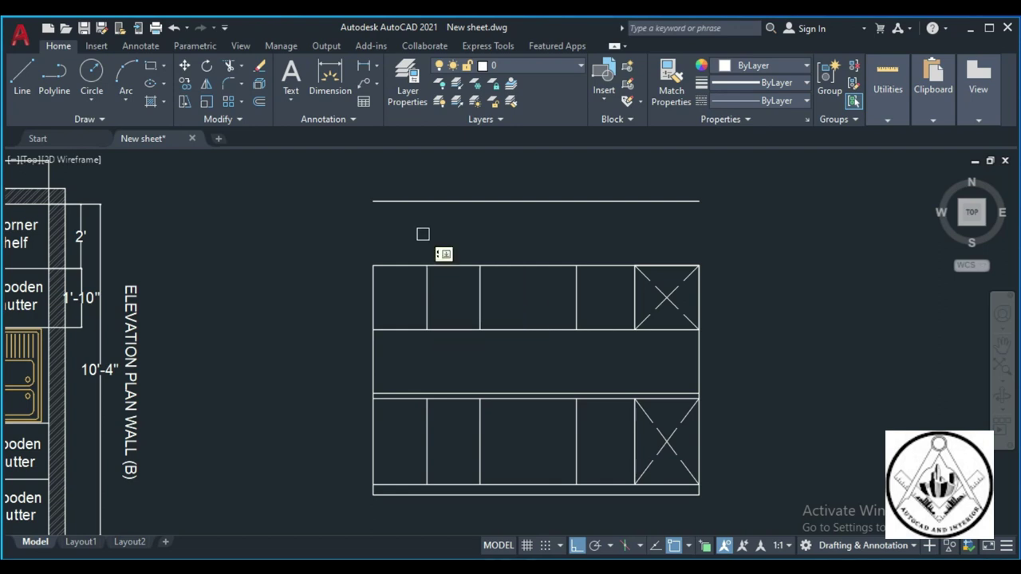
click(373, 307)
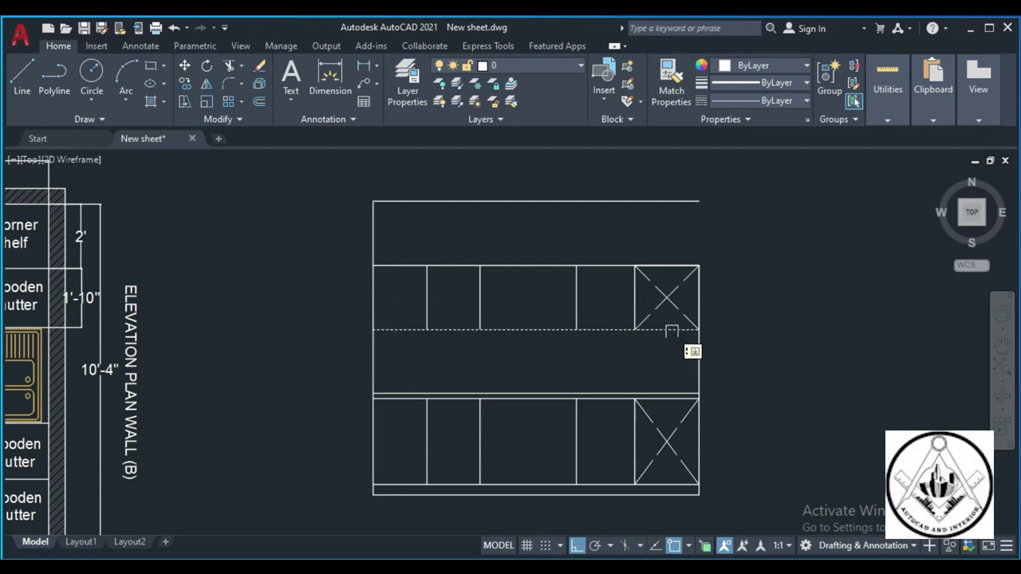
click(700, 303)
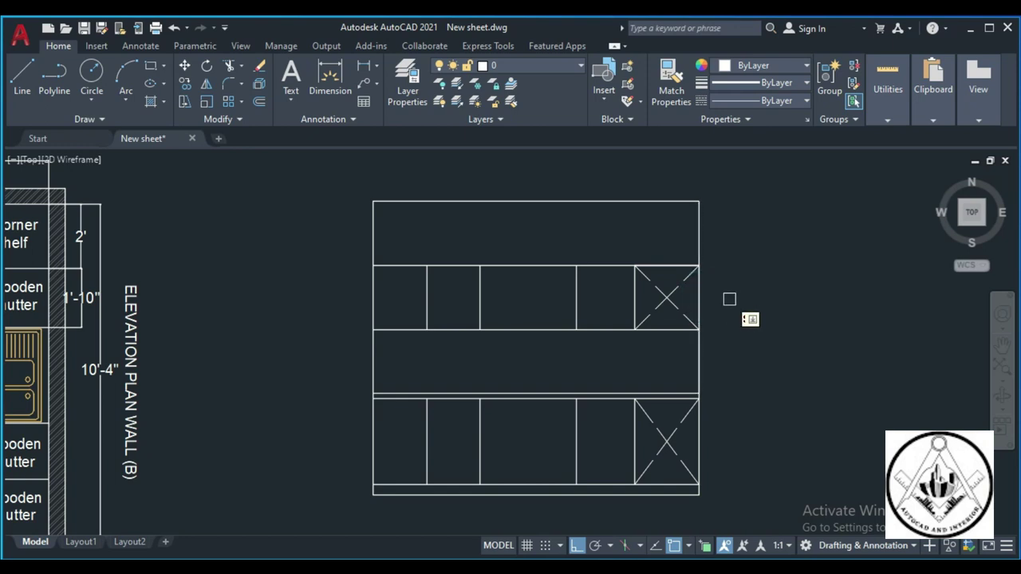
scroll(709, 303, down, 2)
key(Escape)
scroll(760, 318, up, 2)
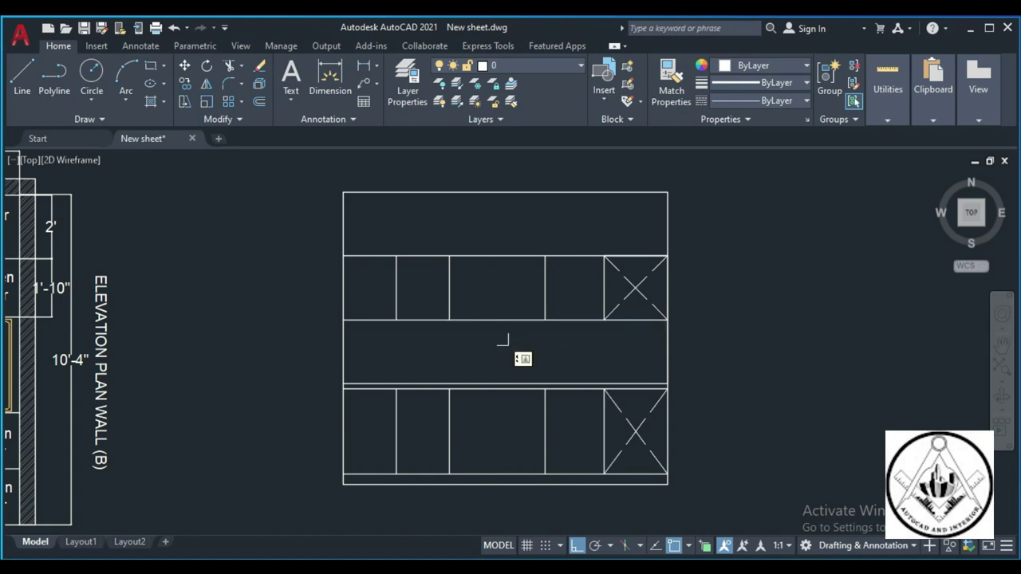
Copy the range hood drawing into the middle bay between the upper cabinets
scroll(497, 321, down, 3)
scroll(159, 324, up, 2)
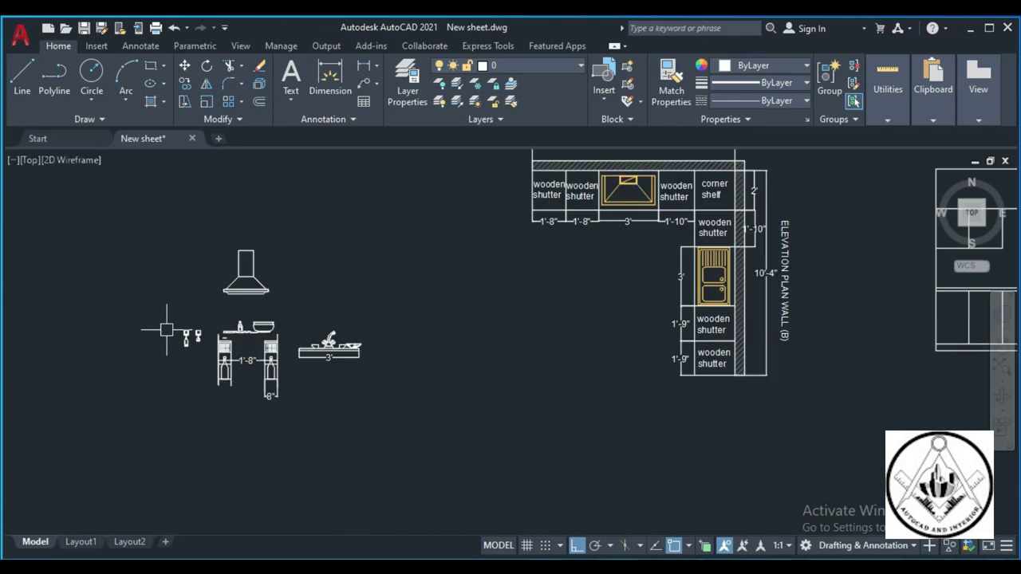
scroll(245, 273, up, 2)
key(Return)
click(308, 318)
click(199, 216)
key(Return)
click(257, 292)
scroll(296, 291, down, 3)
scroll(470, 307, up, 3)
scroll(470, 288, up, 2)
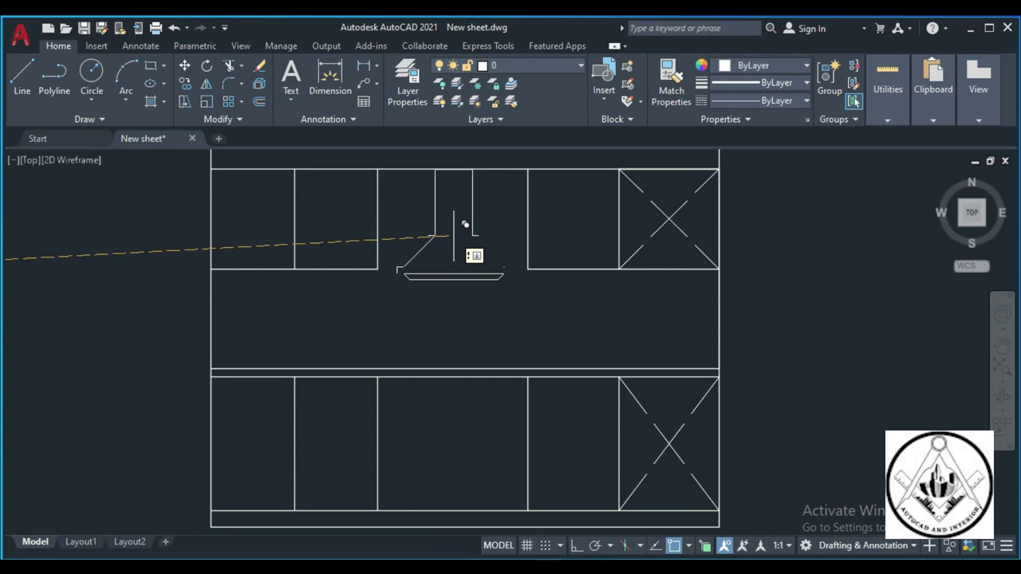
click(456, 230)
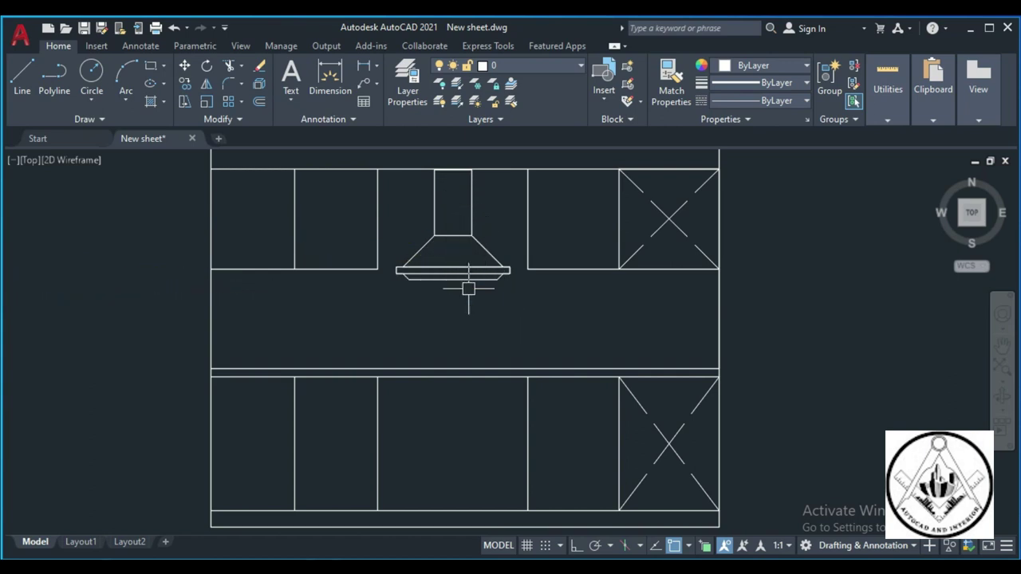
scroll(509, 299, down, 2)
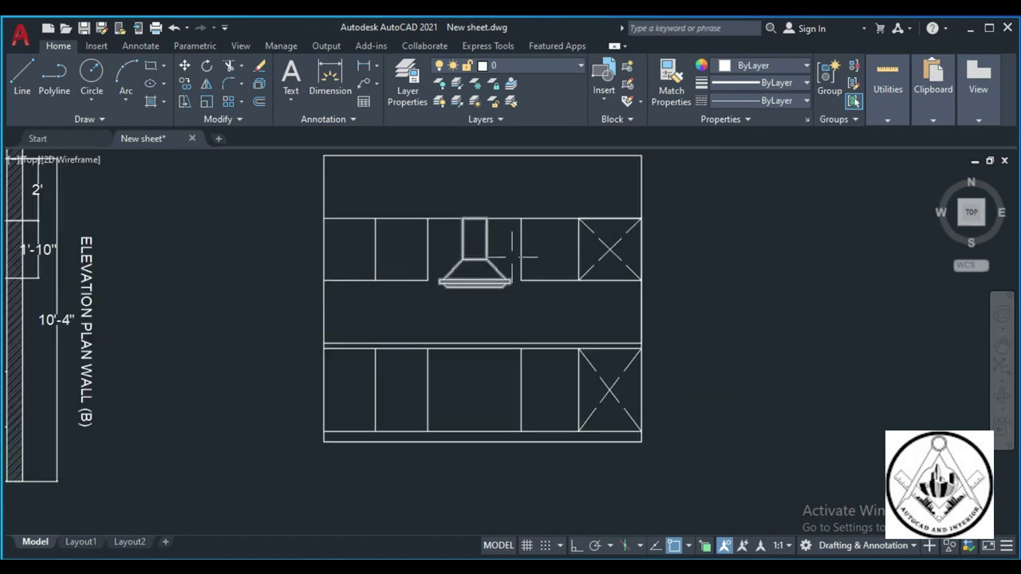
scroll(511, 256, up, 2)
Trim the upper cabinet lines behind the copied hood
text(r)
key(Return)
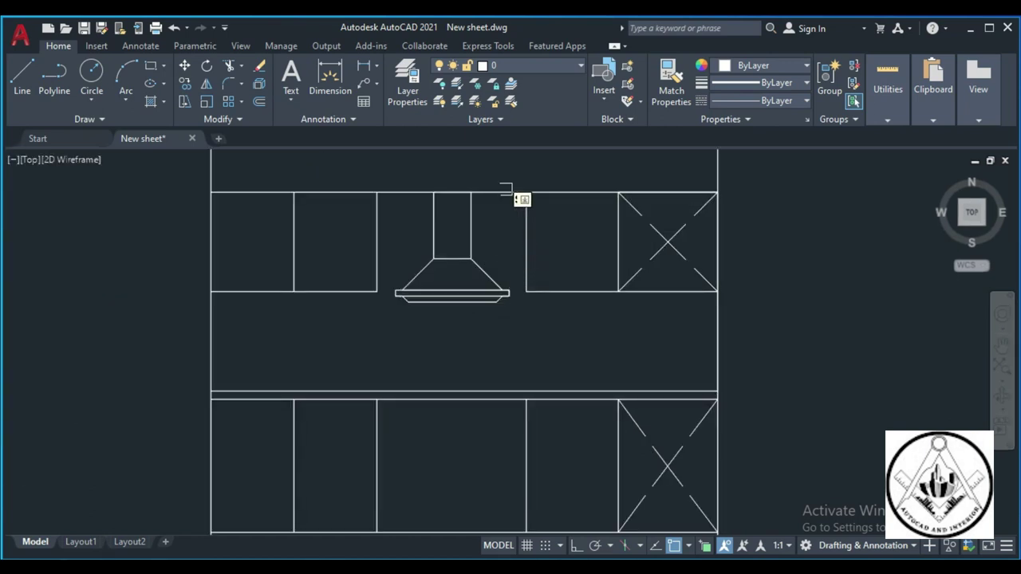
scroll(482, 227, down, 5)
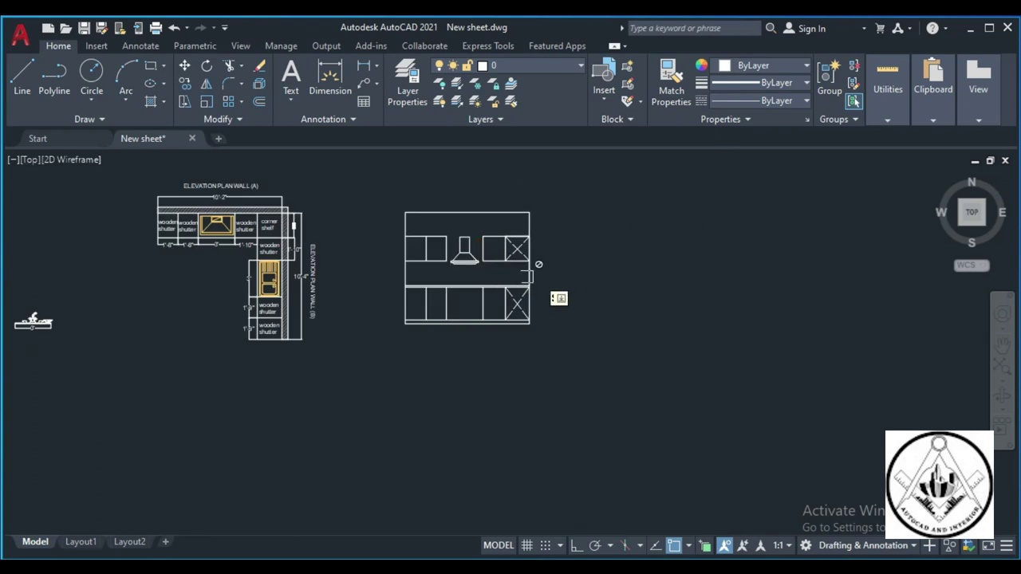
scroll(547, 287, up, 2)
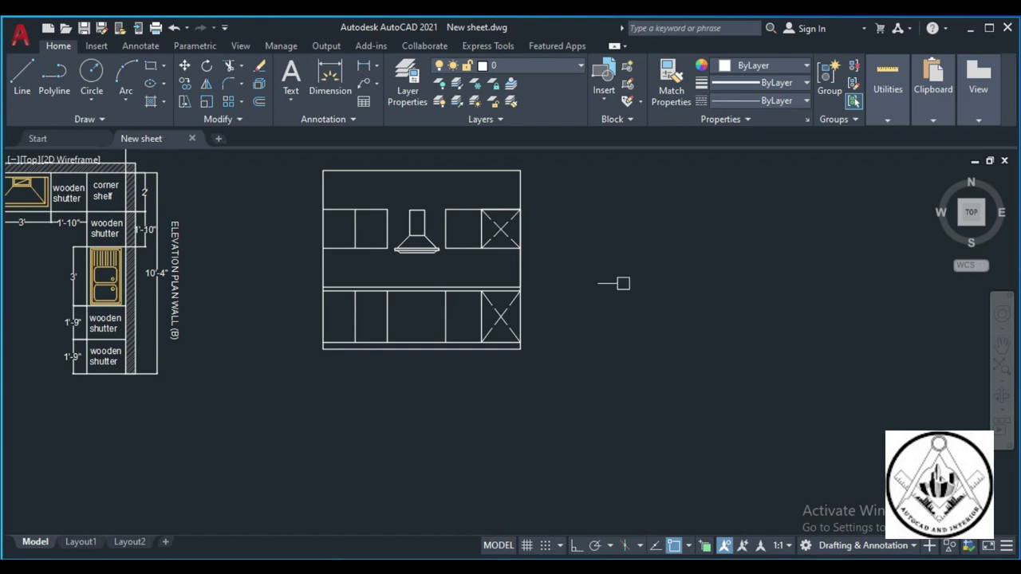
scroll(613, 284, down, 2)
scroll(558, 287, up, 1)
scroll(518, 255, up, 2)
scroll(527, 273, up, 2)
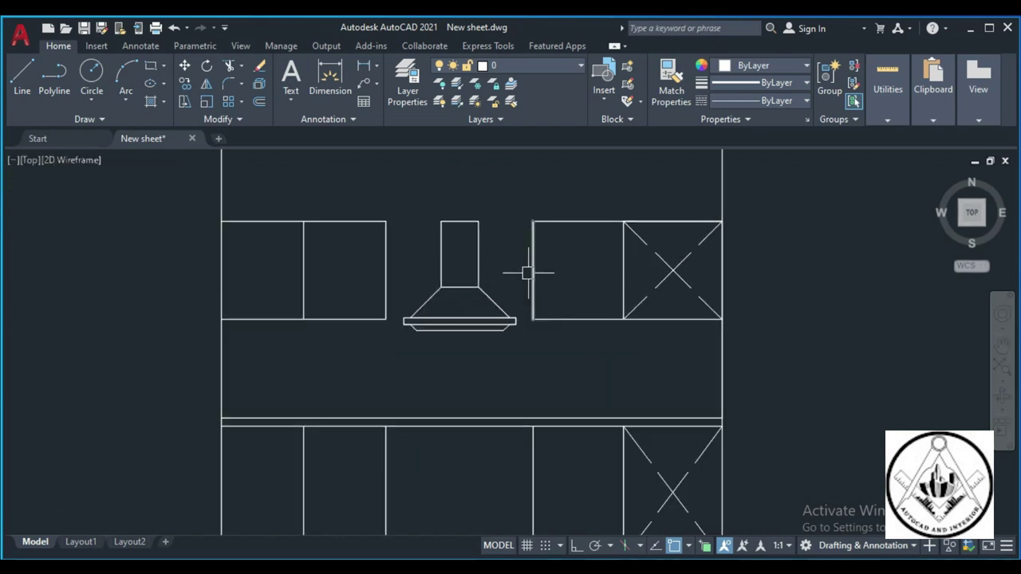
scroll(556, 279, down, 2)
scroll(560, 331, down, 1)
scroll(497, 365, up, 1)
scroll(536, 386, up, 1)
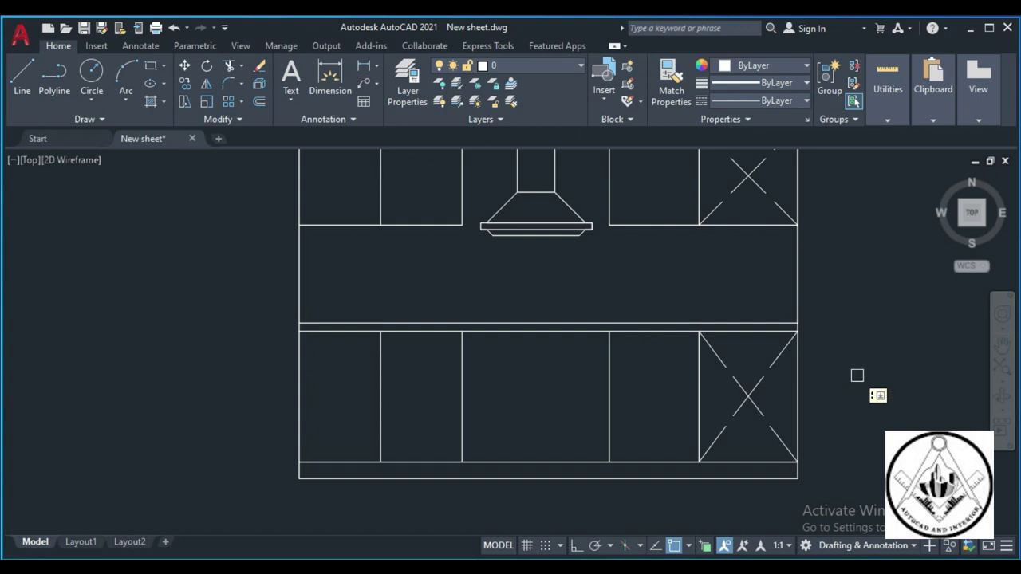
Offset the lower cabinet dividers to form the bottle-unit slots
click(609, 405)
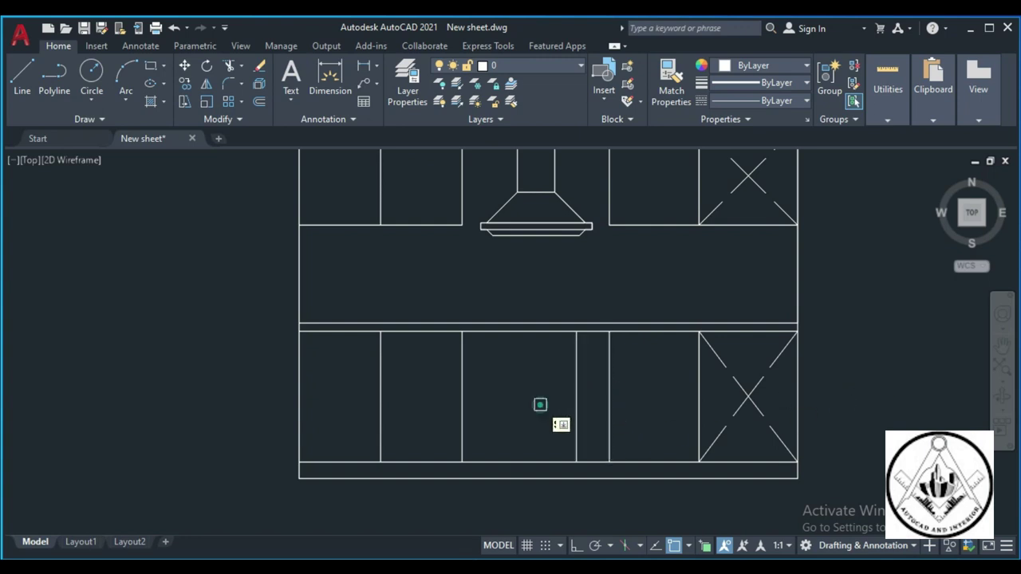
click(462, 404)
click(519, 404)
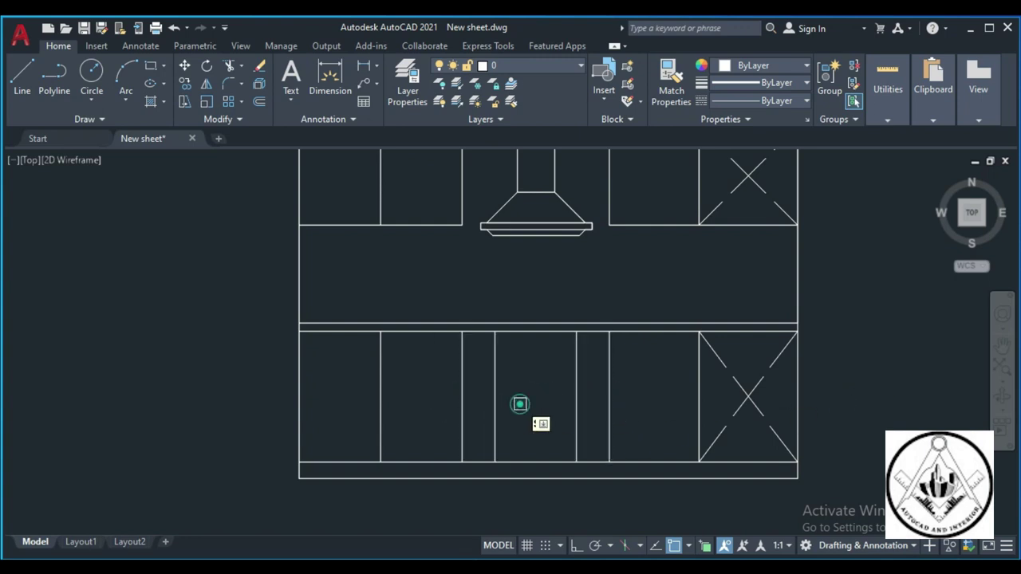
scroll(527, 399, down, 2)
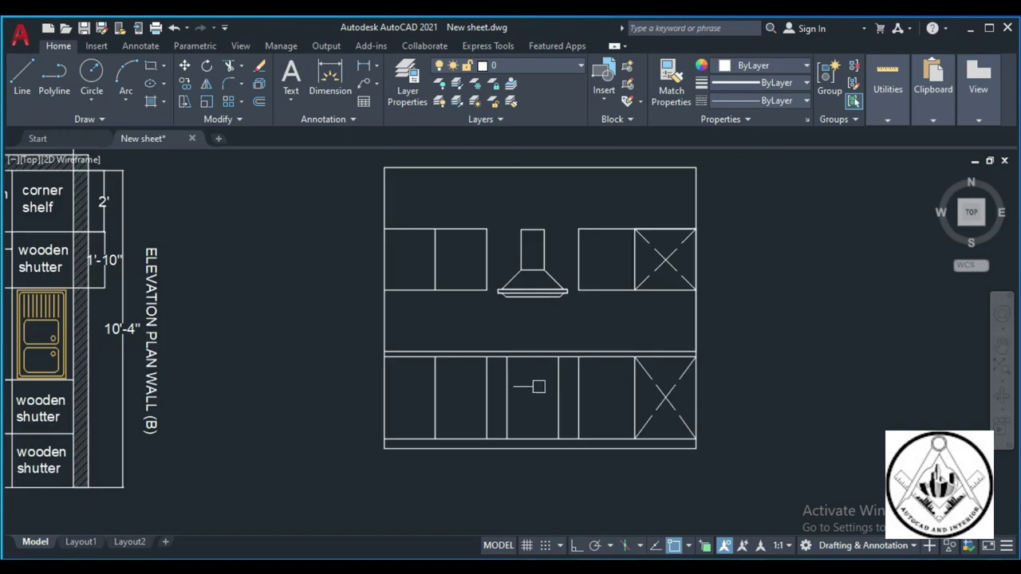
scroll(558, 374, down, 4)
scroll(481, 382, down, 3)
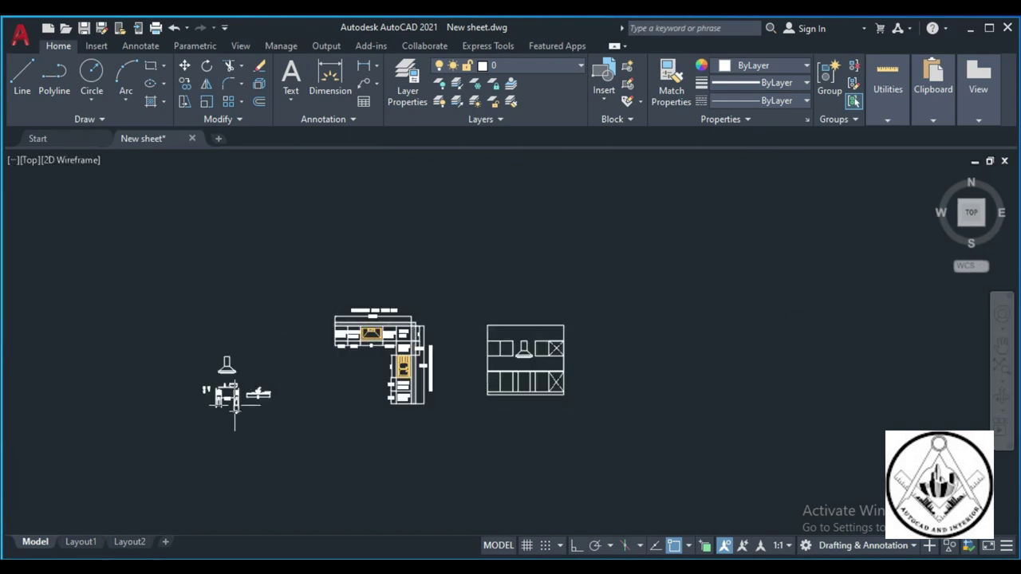
scroll(231, 395, up, 3)
scroll(239, 407, up, 5)
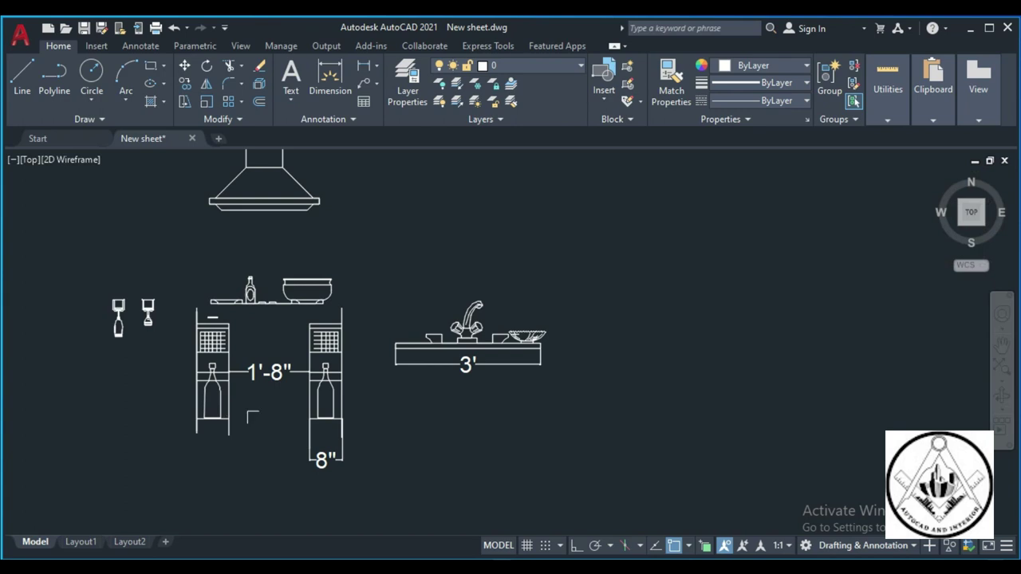
scroll(252, 416, up, 2)
Copy the bottle cabinet detail into the next lower cabinet slot
text(o)
key(Return)
click(227, 453)
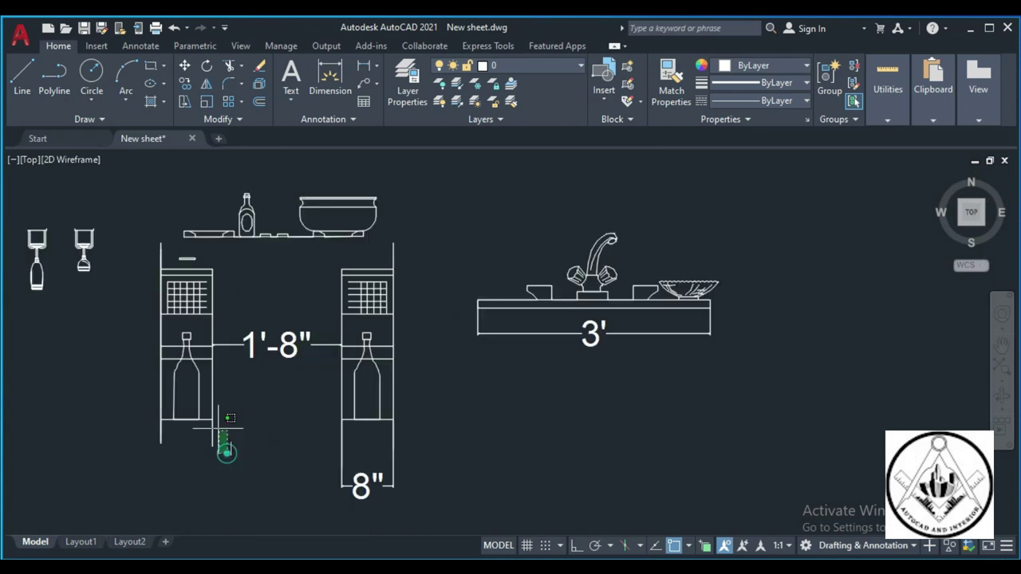
click(144, 248)
key(Return)
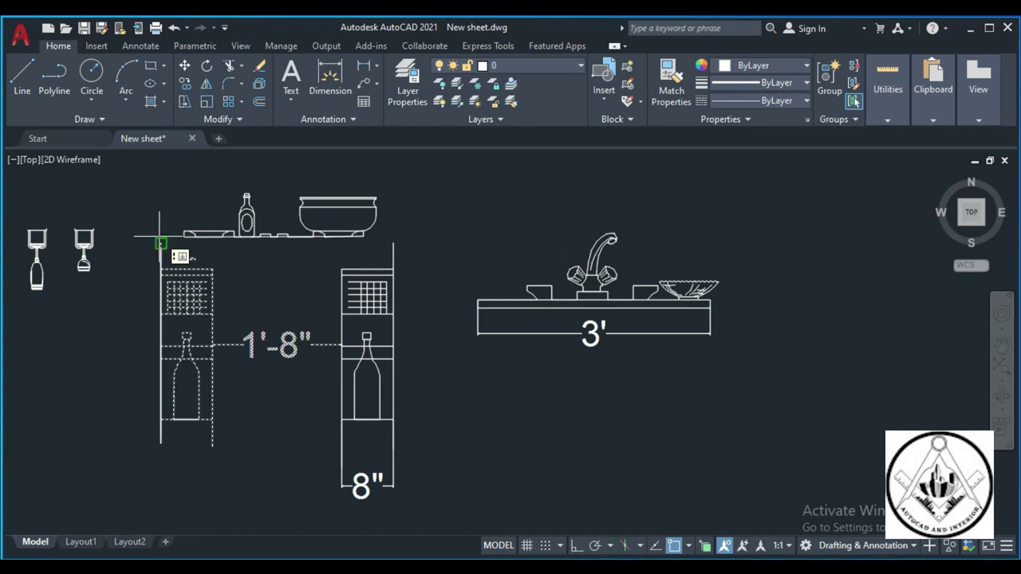
click(171, 231)
scroll(243, 283, down, 4)
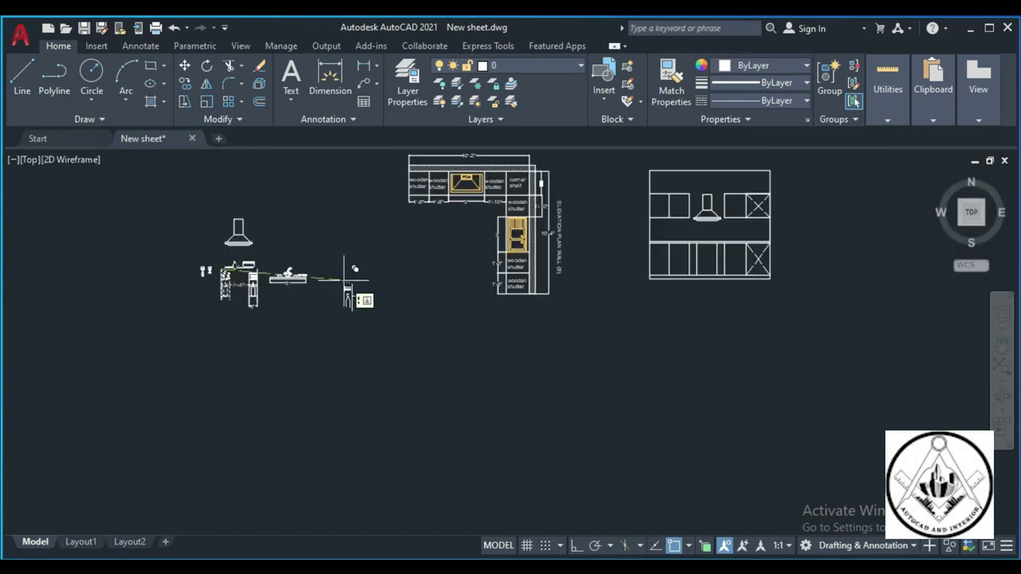
scroll(712, 245, up, 5)
scroll(668, 231, up, 2)
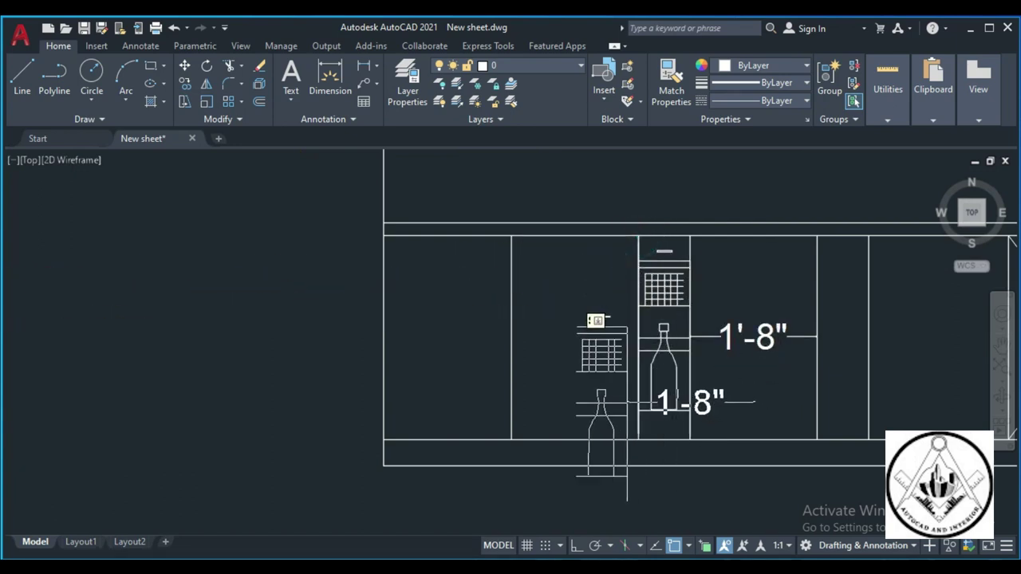
scroll(600, 339, down, 4)
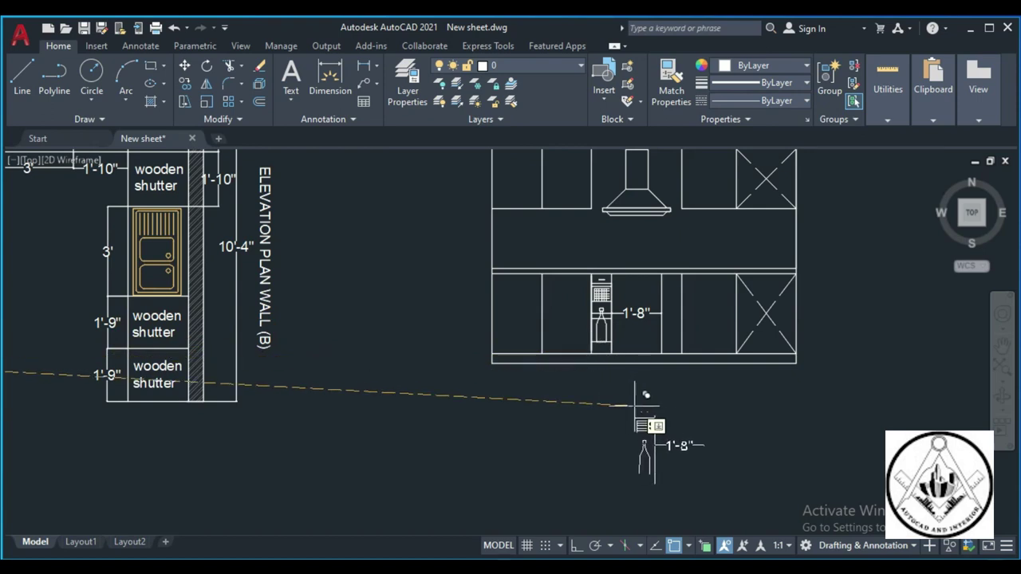
scroll(718, 323, up, 4)
scroll(673, 280, up, 2)
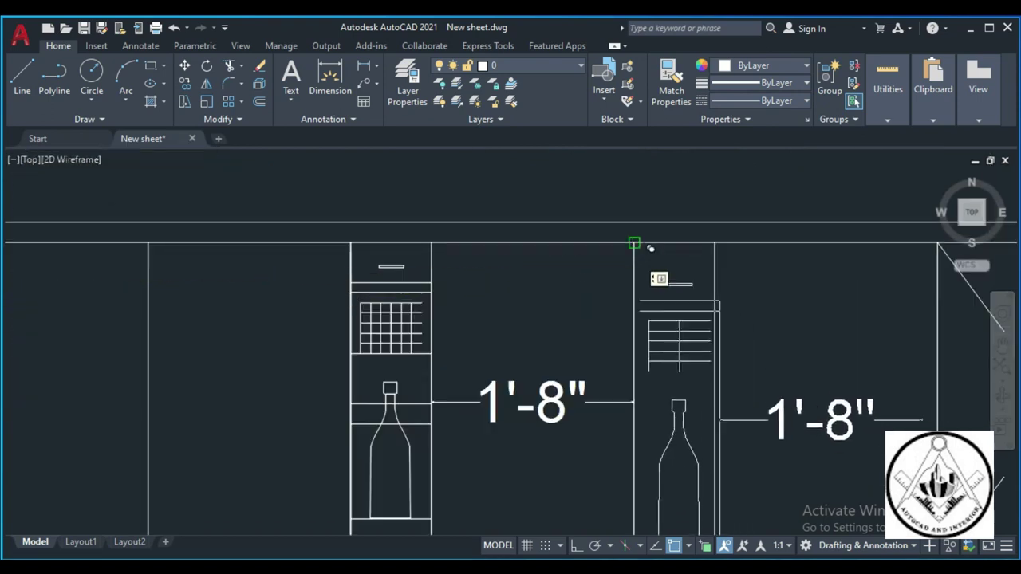
click(633, 242)
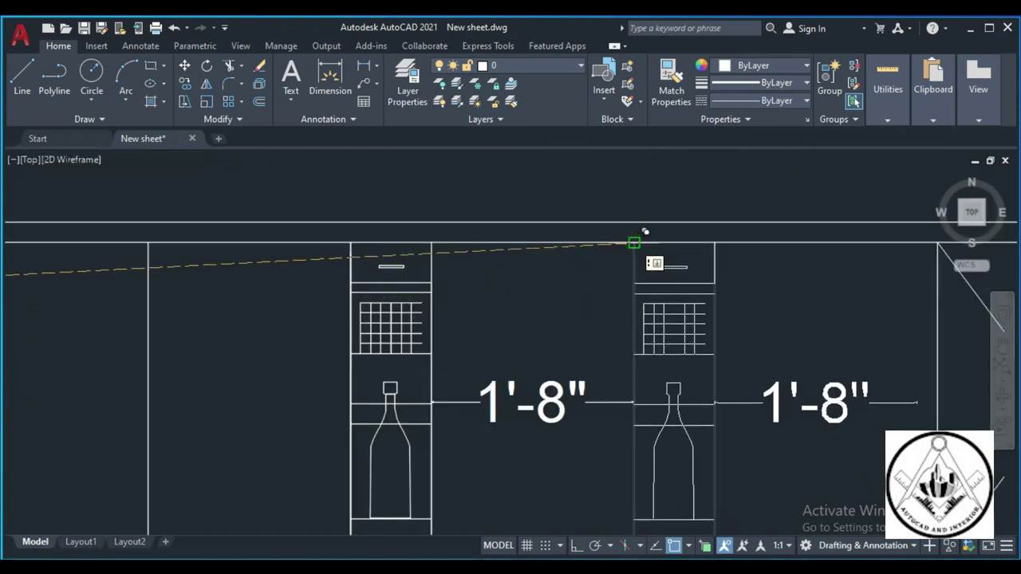
scroll(638, 233, down, 3)
Delete the leftover copied 1'-8" dimensions
click(708, 304)
click(588, 305)
key(Delete)
scroll(639, 307, up, 3)
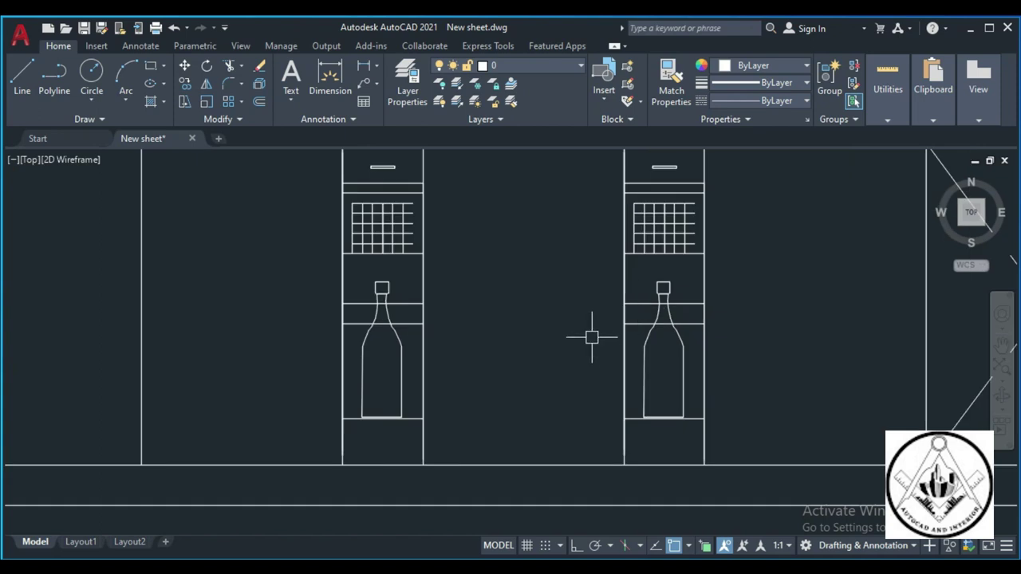
scroll(591, 338, down, 2)
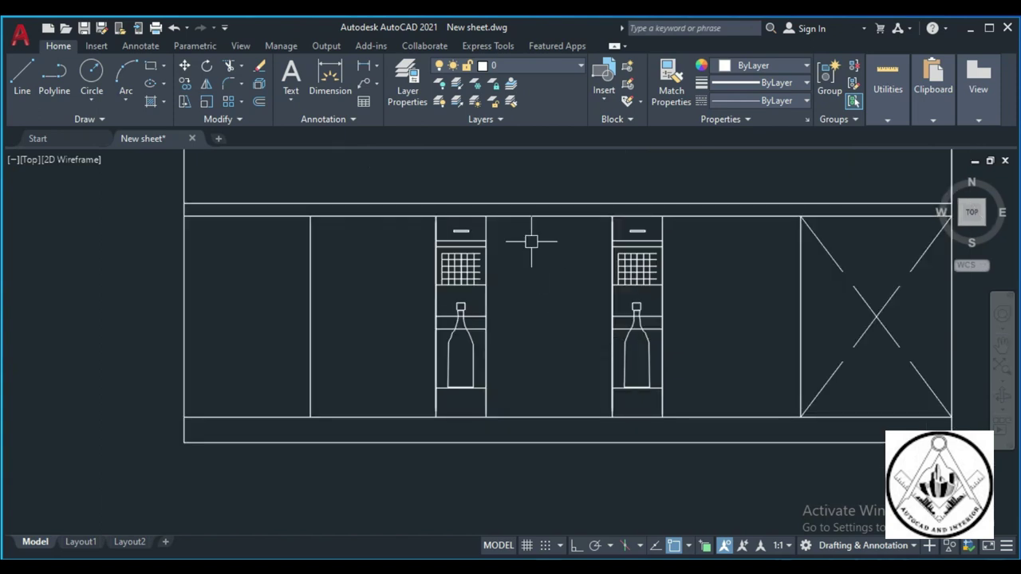
Offset the top drawer line down by 100 twice to divide the bay into three drawers
click(19, 75)
click(486, 217)
key(Escape)
text(O)
key(Return)
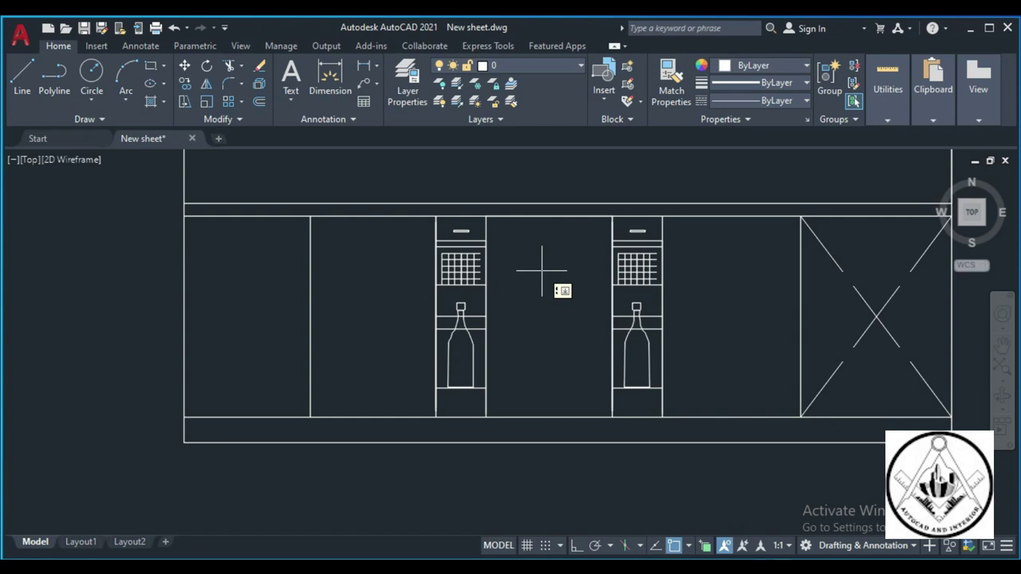
text(100)
key(Return)
click(547, 217)
click(548, 313)
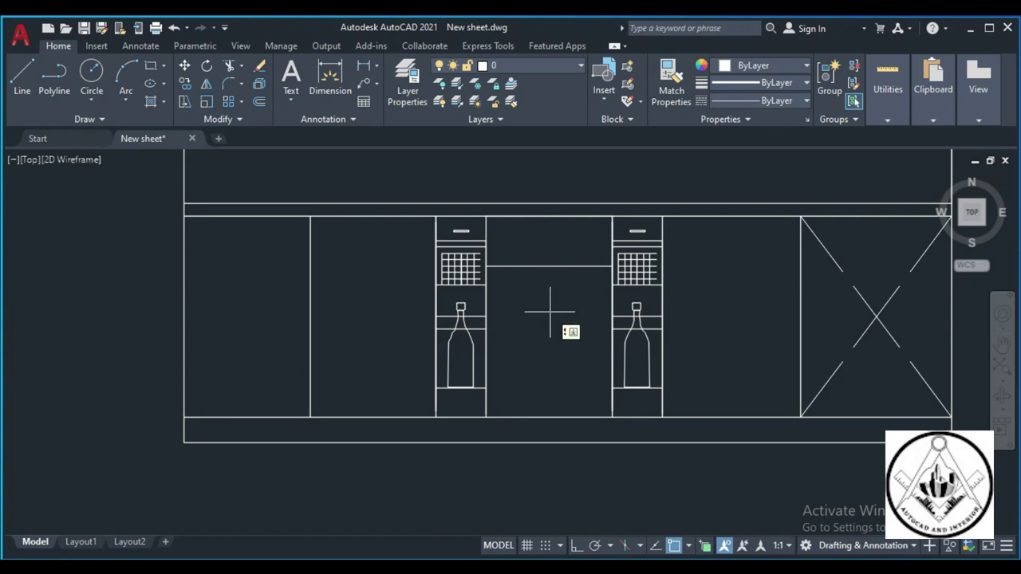
click(554, 266)
click(548, 357)
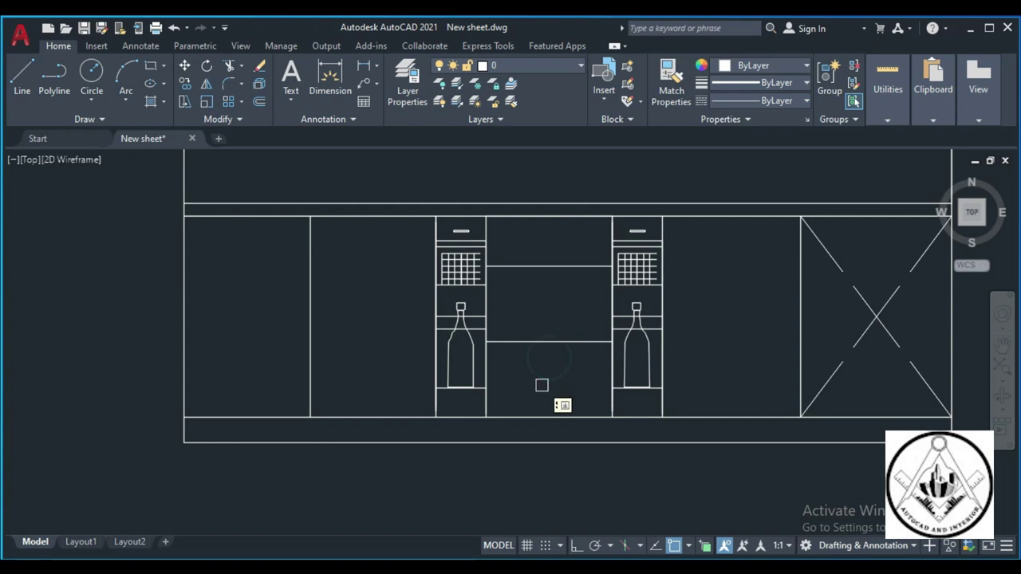
scroll(544, 377, down, 2)
scroll(542, 341, up, 2)
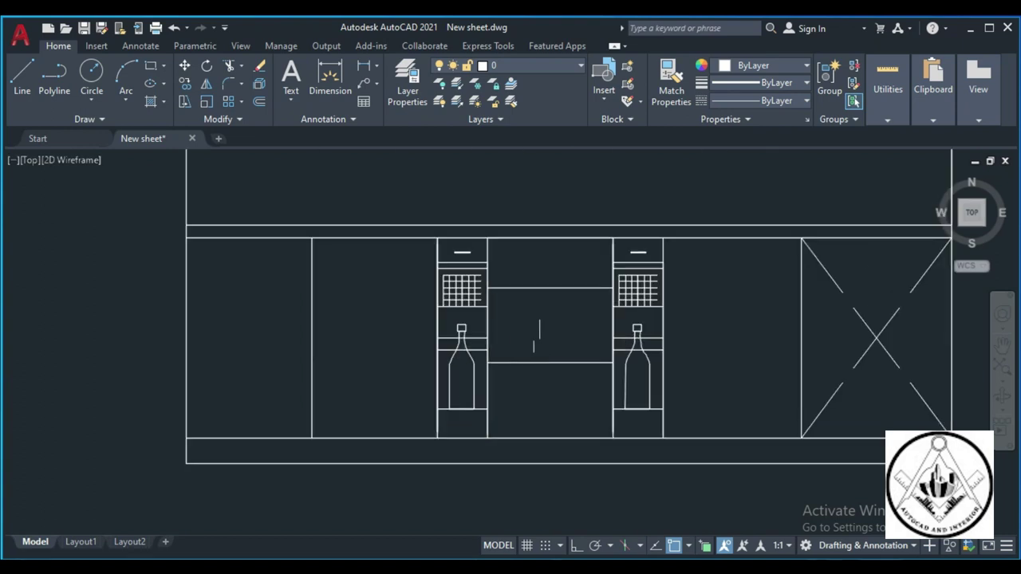
key(Escape)
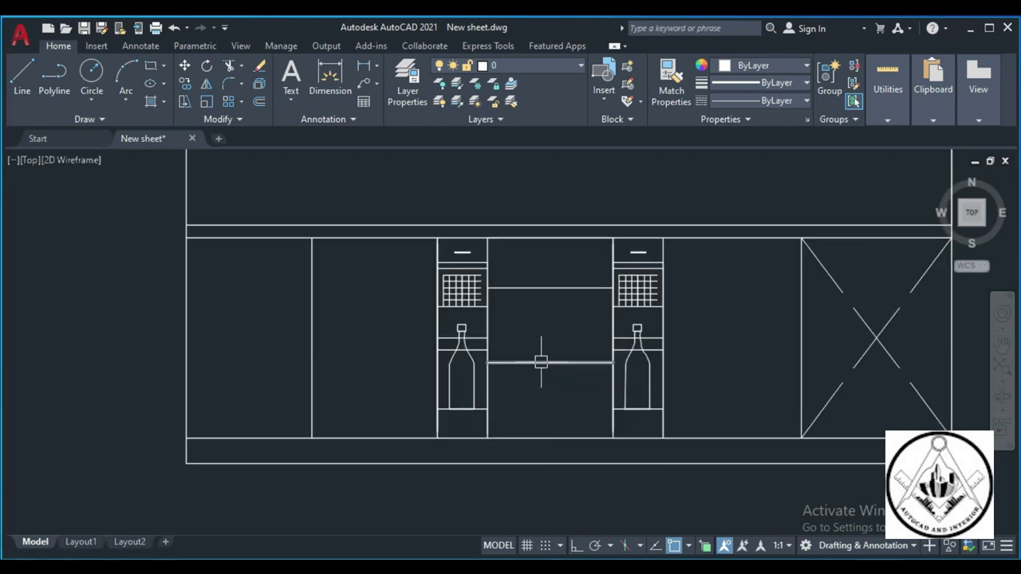
Copy the top drawer handle straight down onto the middle and bottom drawers with Ortho on
scroll(466, 255, up, 2)
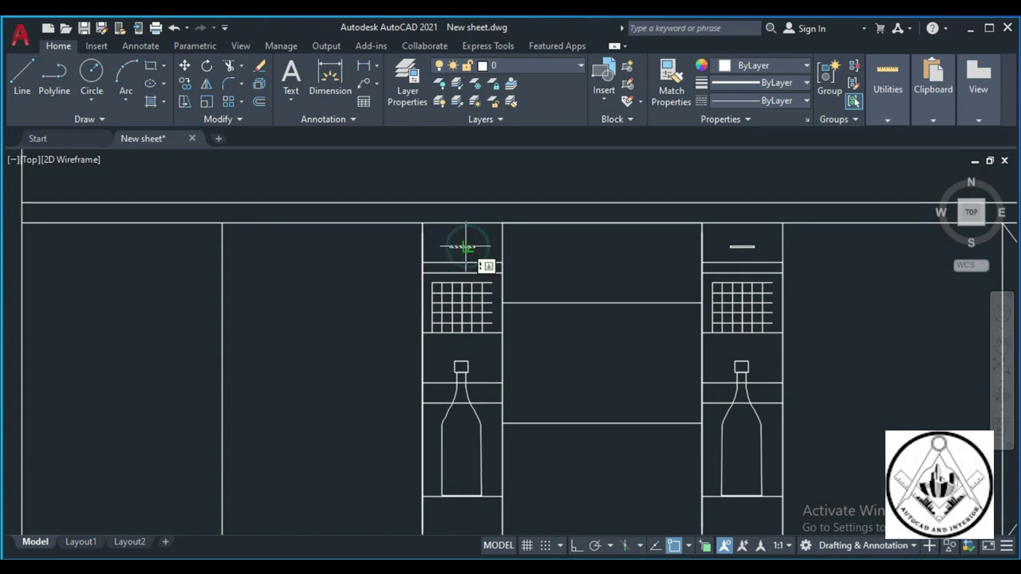
click(466, 246)
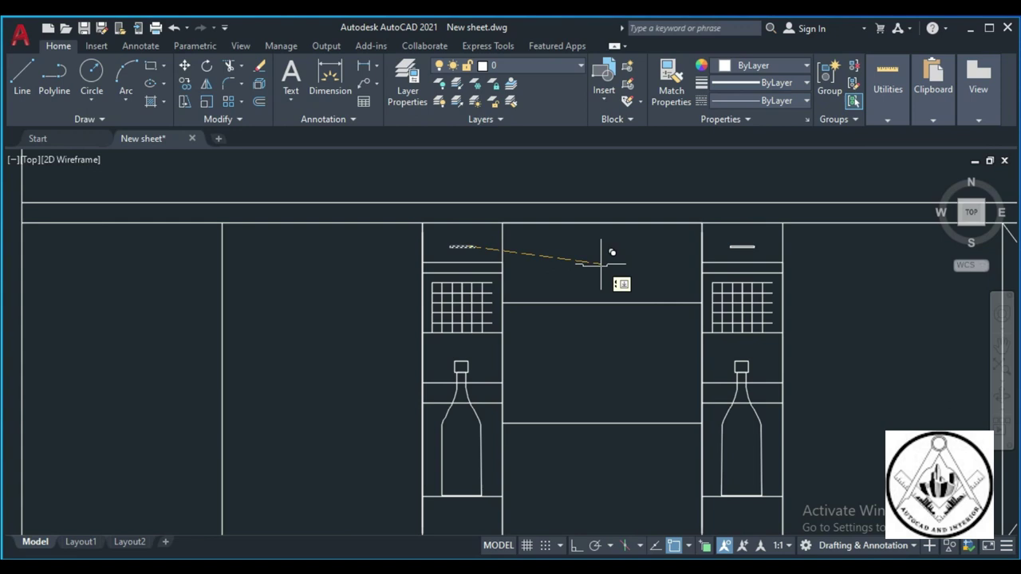
click(604, 266)
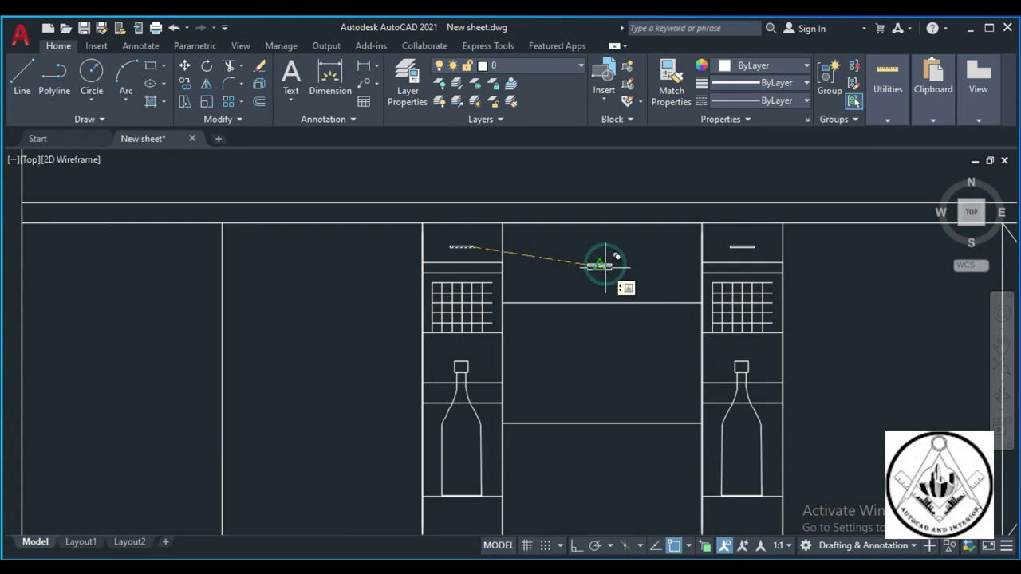
text(Co)
key(Return)
click(579, 256)
click(601, 274)
key(F8)
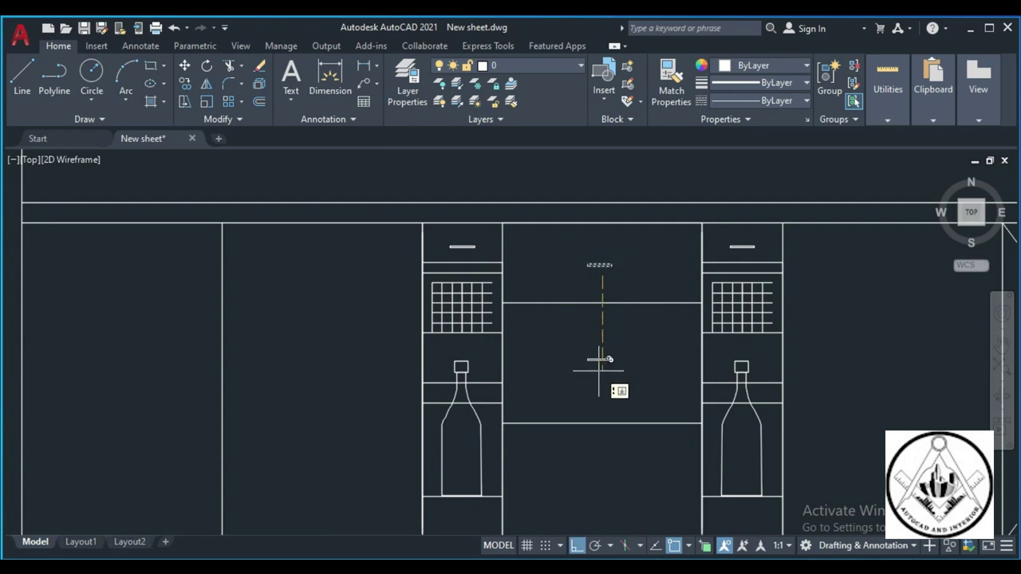
click(600, 374)
scroll(600, 374, down, 3)
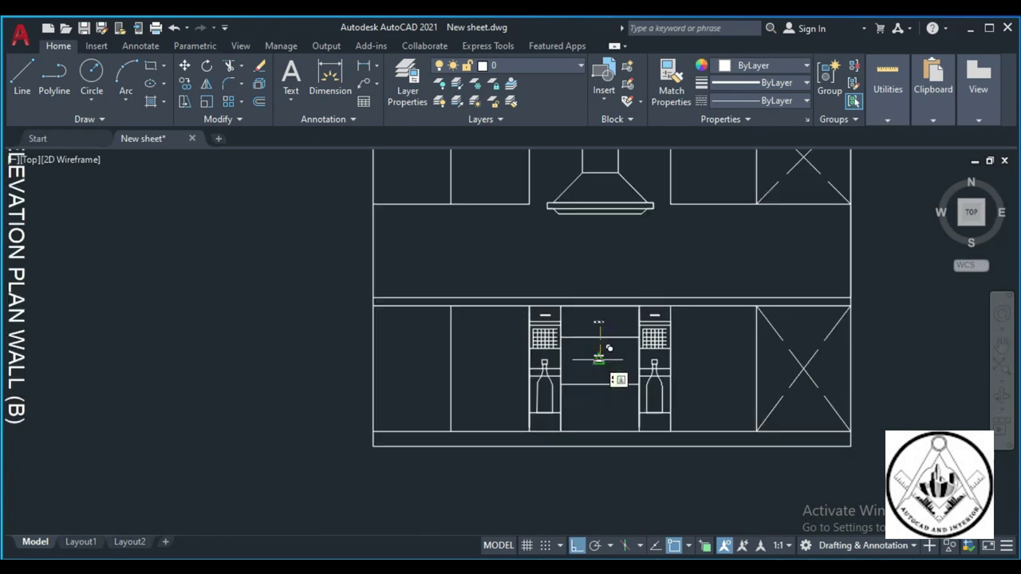
scroll(606, 399, up, 1)
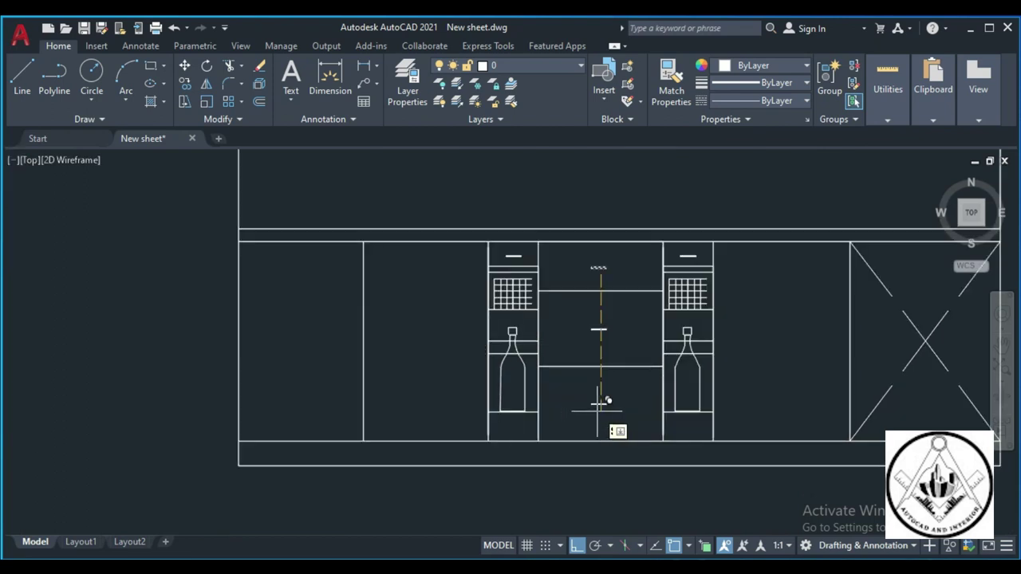
click(599, 401)
key(Return)
scroll(598, 403, down, 4)
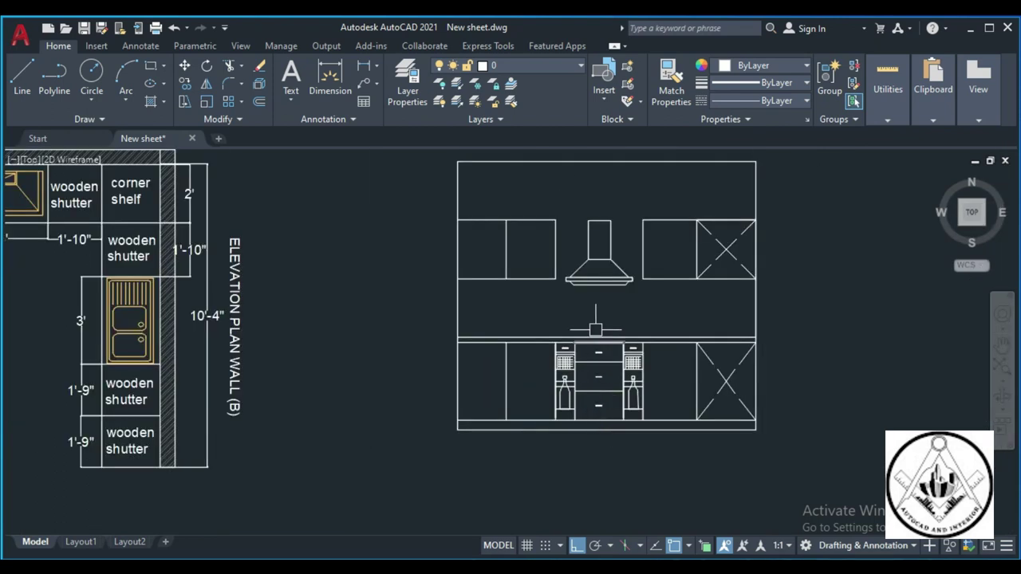
Copy the bottle and bowl from the sink detail onto the elevation countertop above the drawers
scroll(599, 328, down, 3)
scroll(86, 391, up, 2)
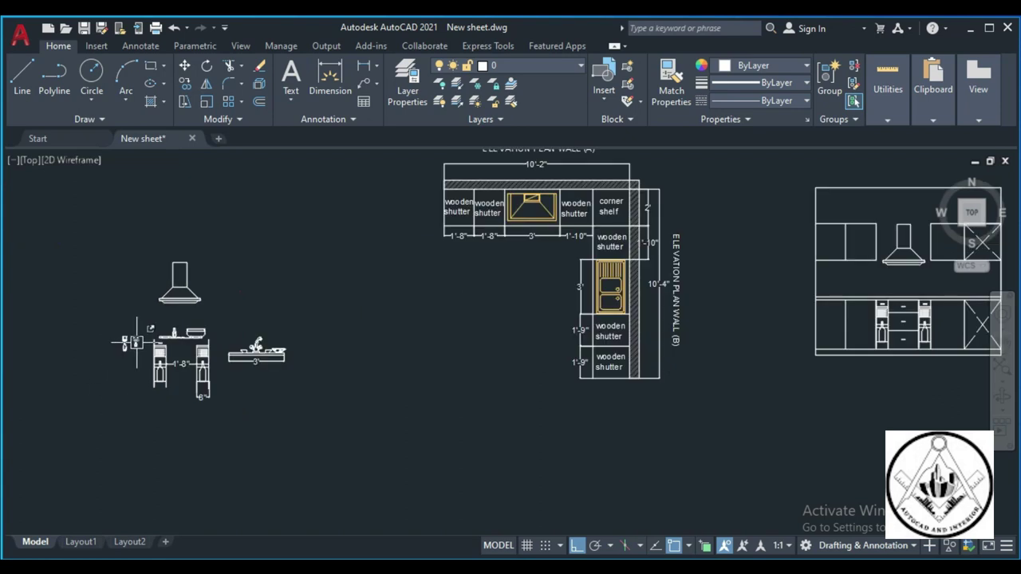
scroll(189, 335, up, 5)
text(o)
key(Return)
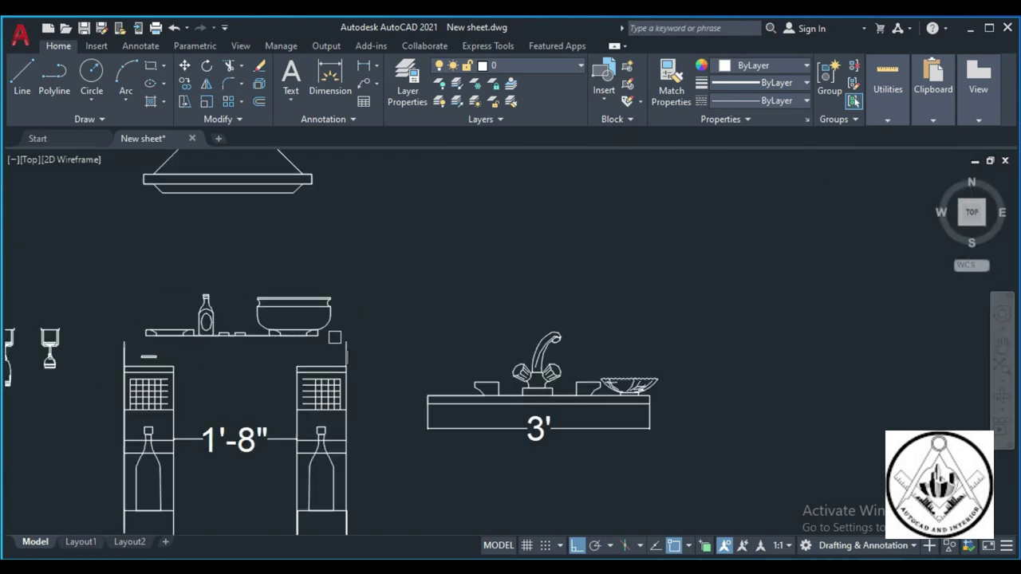
scroll(334, 338, up, 2)
click(335, 338)
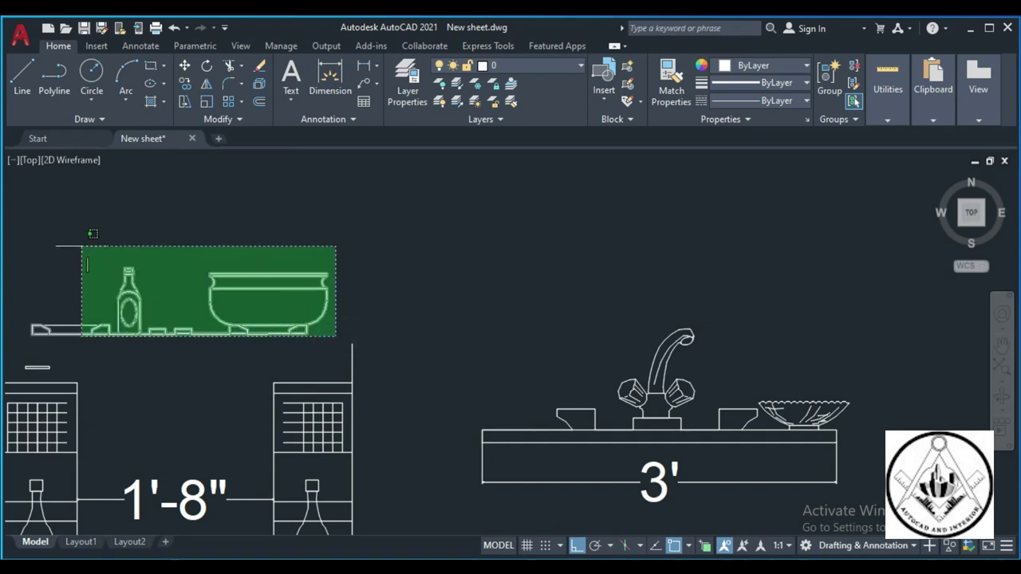
click(22, 240)
click(165, 304)
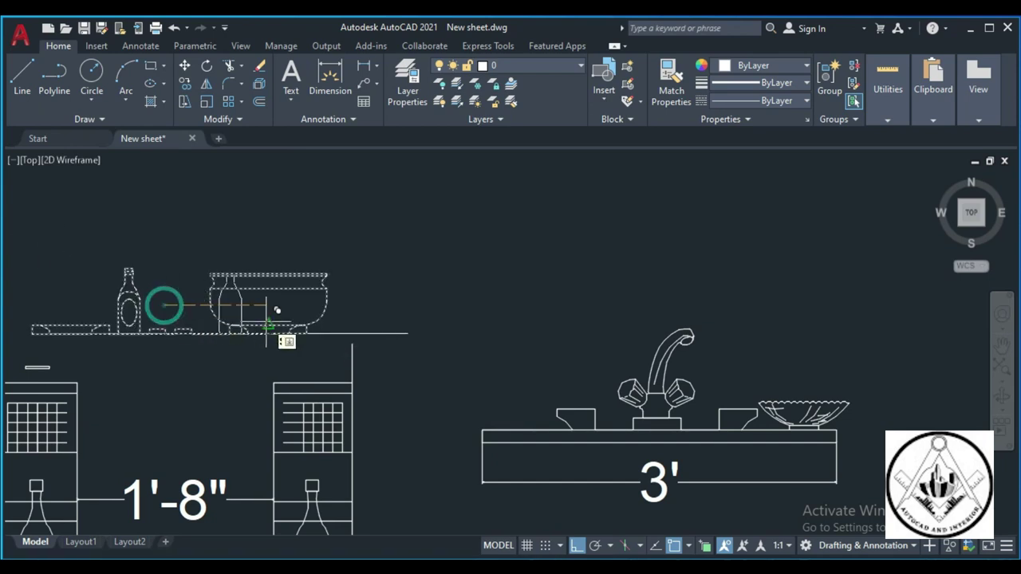
scroll(274, 319, down, 5)
scroll(272, 323, down, 2)
scroll(713, 297, up, 3)
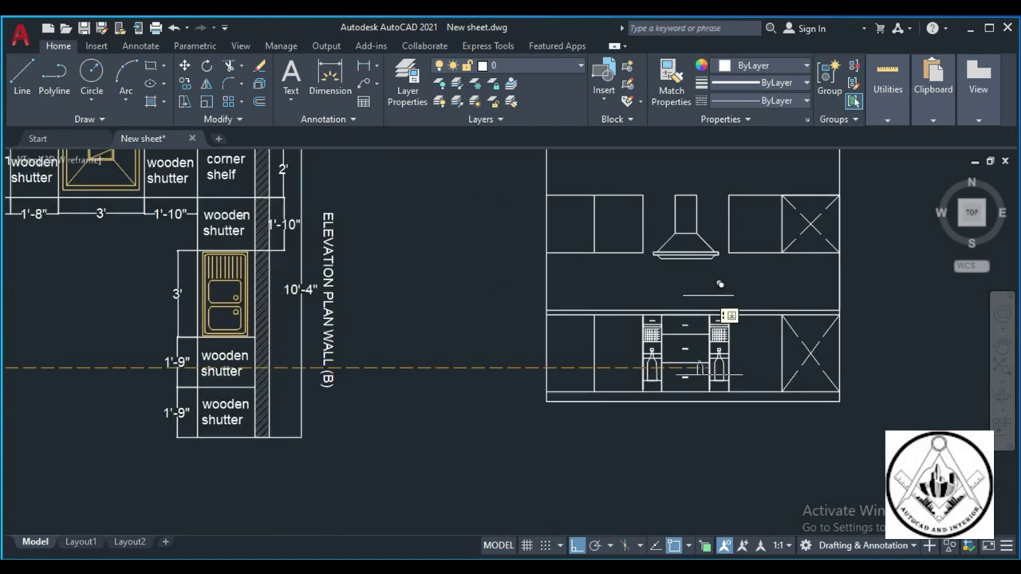
scroll(714, 297, up, 2)
scroll(670, 289, up, 3)
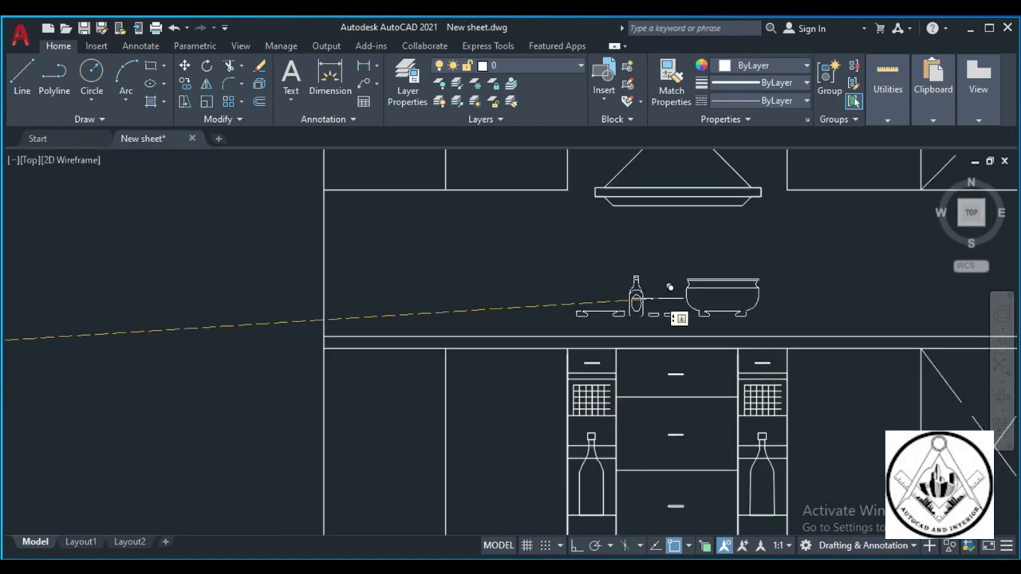
click(670, 286)
key(Return)
Zoom out and back in to review the bottle and bowl on the countertop
scroll(606, 303, down, 3)
scroll(653, 309, down, 1)
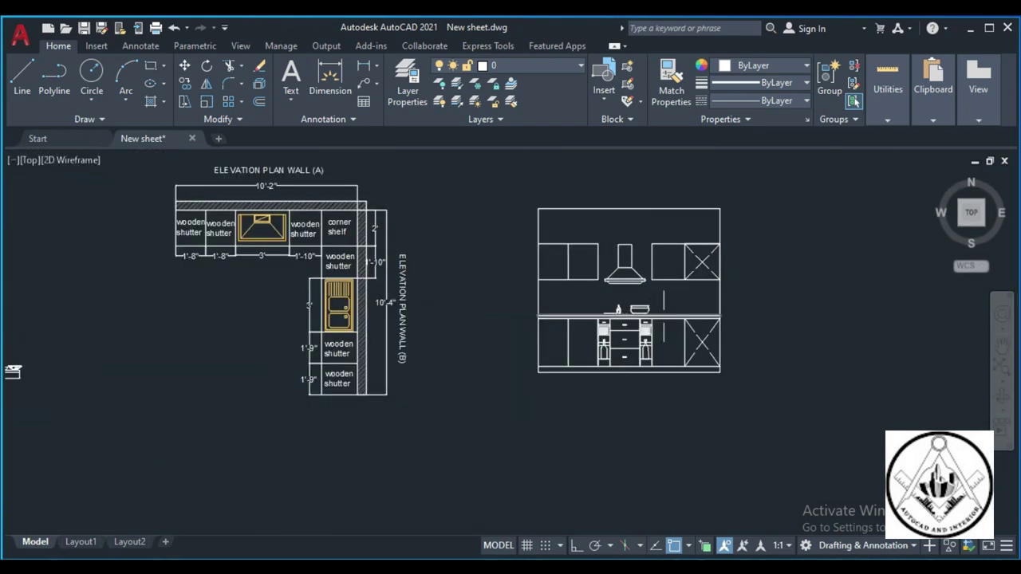
scroll(653, 319, down, 1)
scroll(677, 329, down, 1)
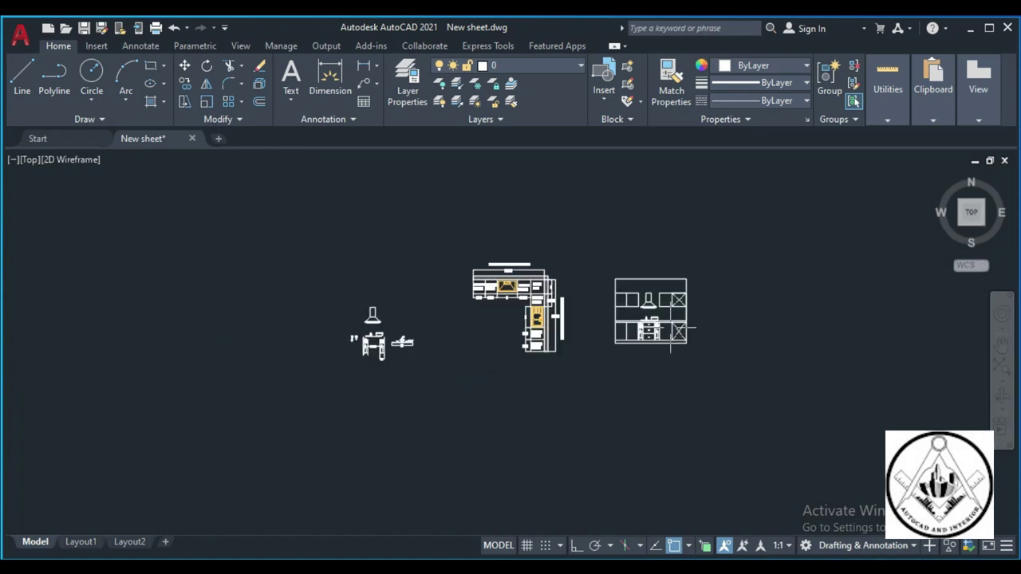
scroll(670, 334, up, 1)
scroll(626, 311, up, 1)
scroll(618, 308, up, 1)
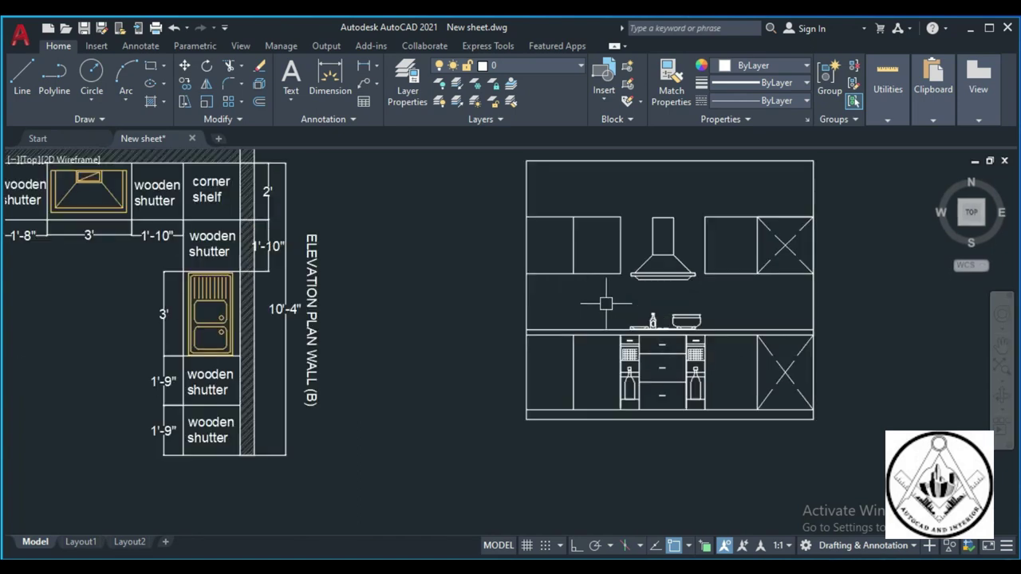
scroll(666, 297, down, 1)
scroll(168, 339, up, 1)
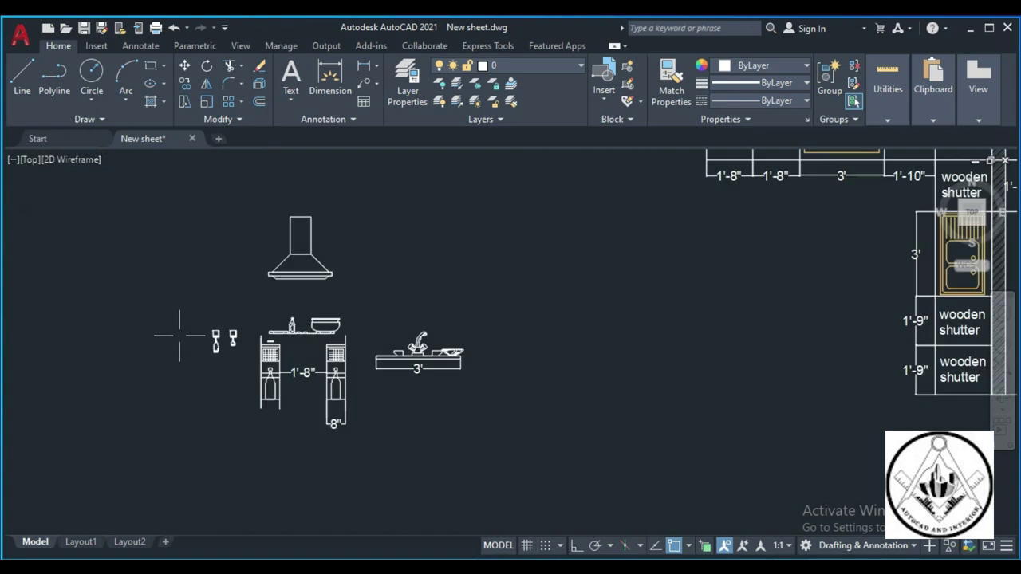
scroll(200, 371, up, 1)
Copy the two small hanging fixtures to sit under the upper cabinet
text(co)
key(Return)
drag(263, 354, 184, 285)
key(Return)
click(235, 343)
scroll(235, 343, down, 1)
scroll(319, 339, down, 1)
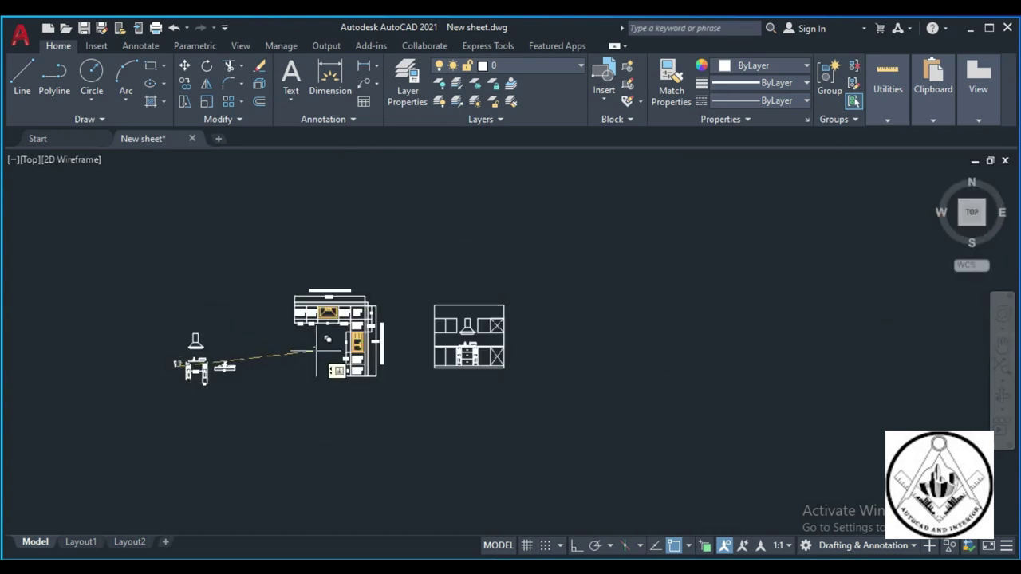
scroll(448, 333, up, 2)
scroll(449, 335, up, 1)
scroll(467, 353, up, 1)
click(467, 351)
scroll(319, 319, up, 1)
key(Return)
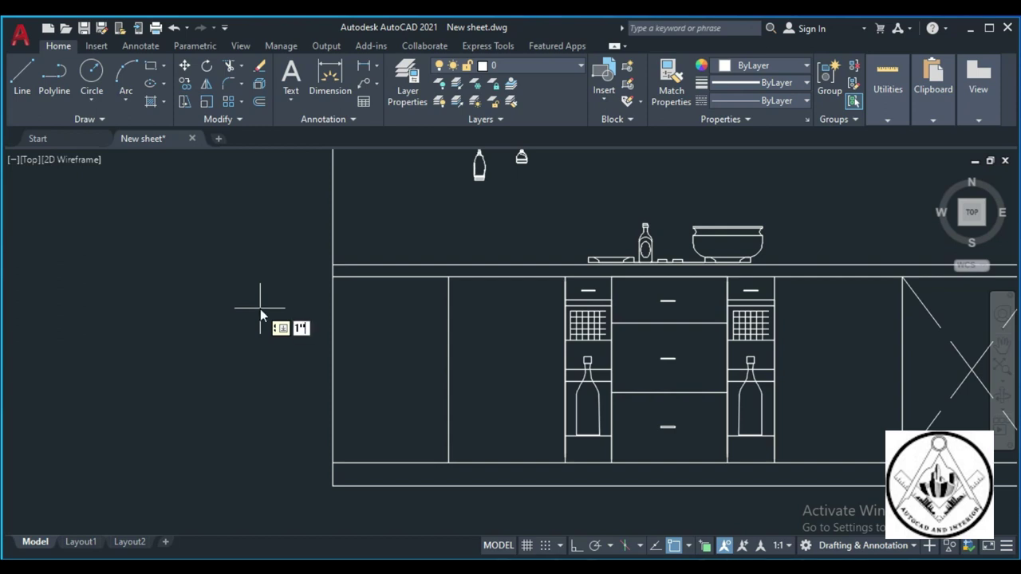
Offset the left lower cabinet's edges inward and trim stray lines to form a door outline
click(334, 352)
click(335, 352)
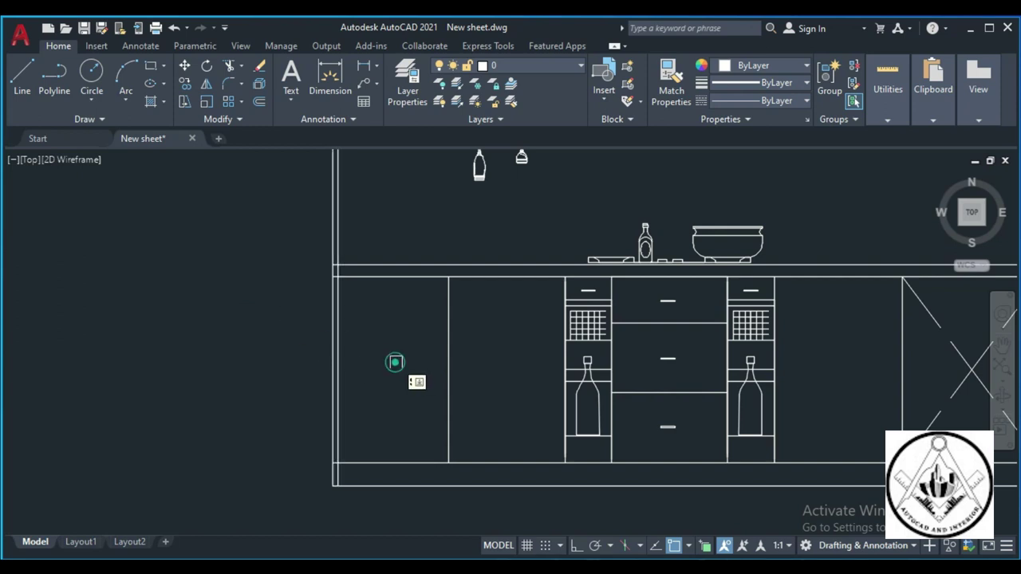
click(450, 368)
click(414, 375)
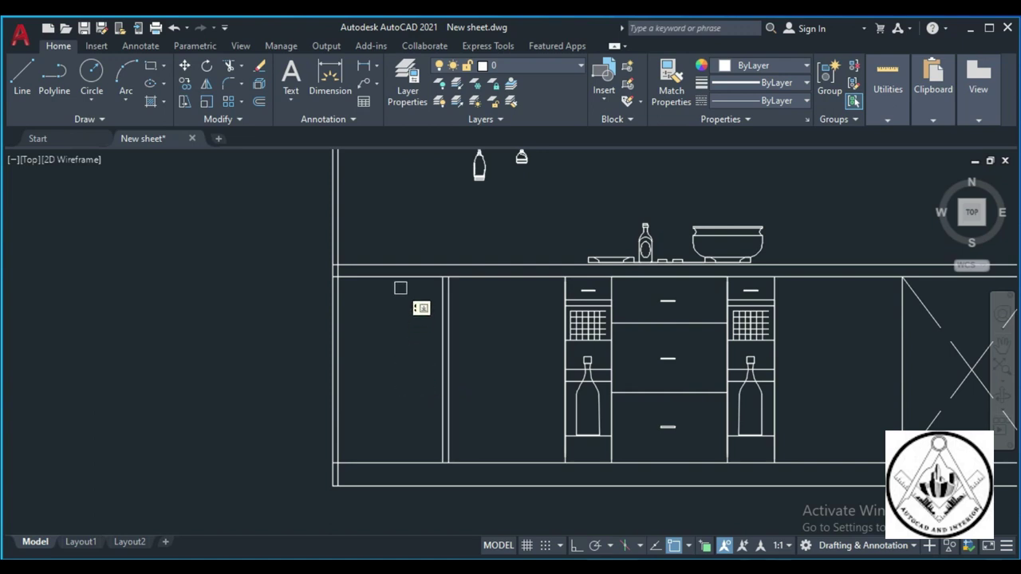
click(401, 277)
click(398, 330)
click(392, 461)
click(397, 424)
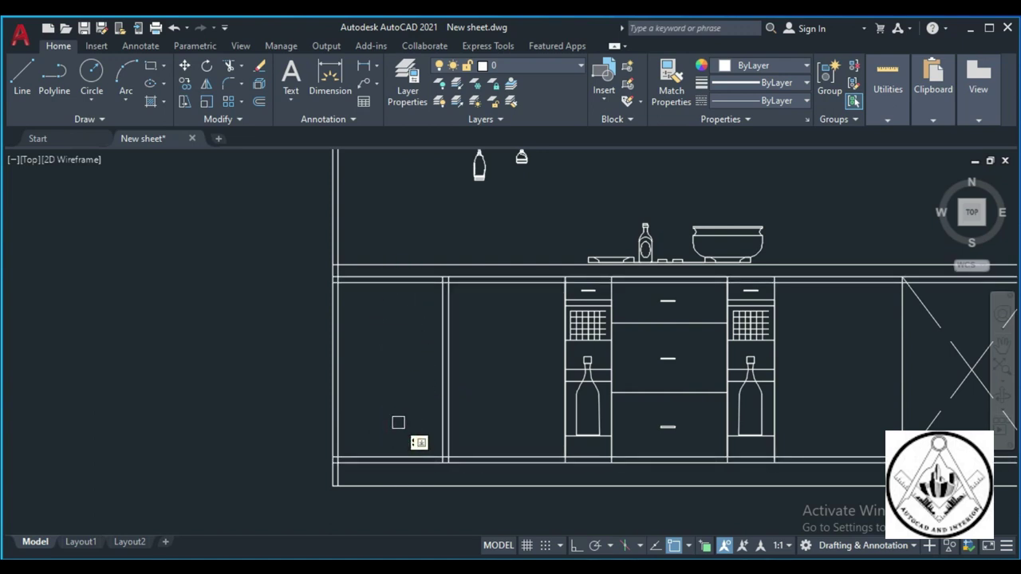
scroll(394, 411, down, 2)
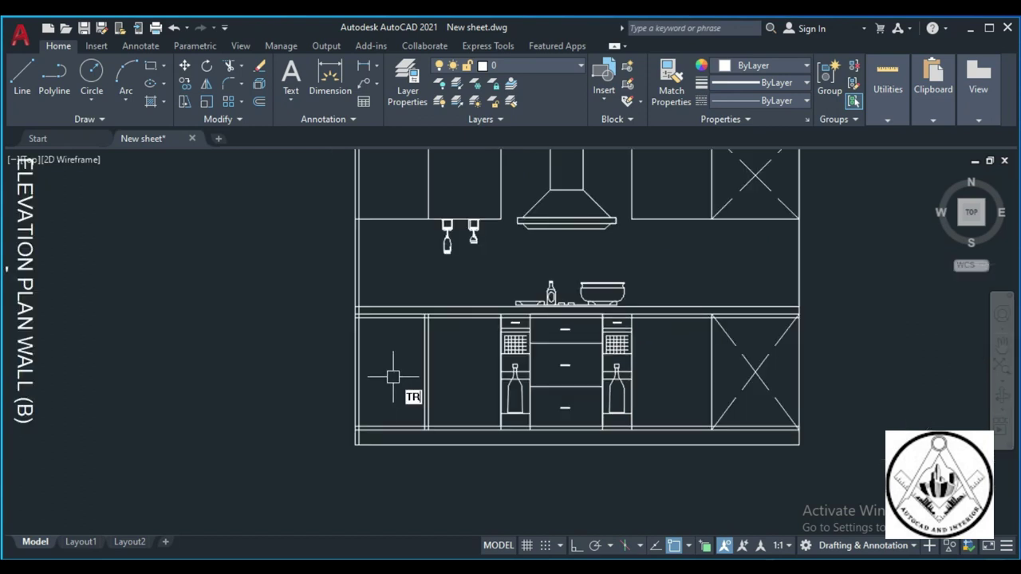
scroll(335, 436, up, 3)
click(324, 436)
click(324, 388)
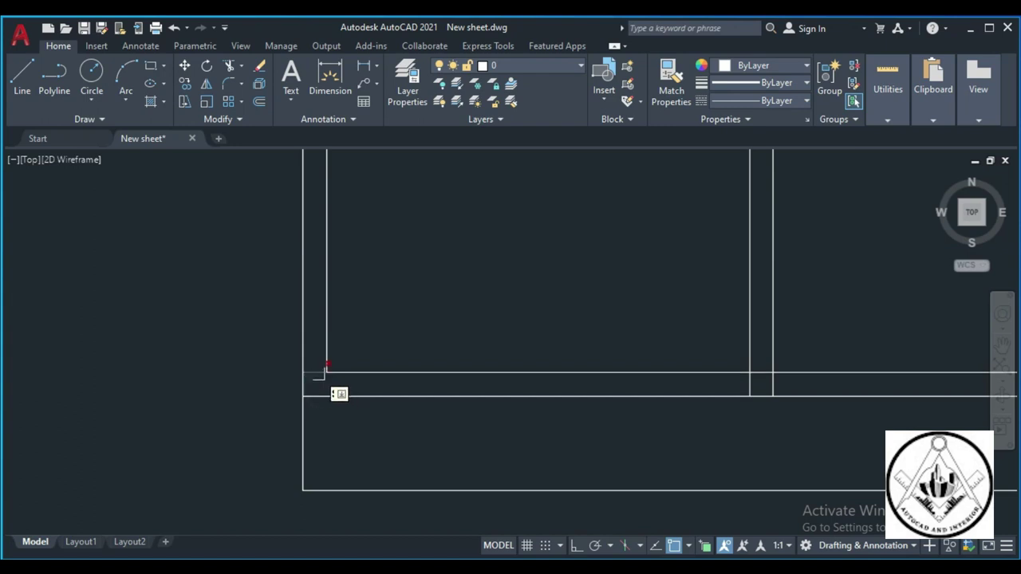
scroll(316, 375, down, 3)
scroll(342, 333, up, 2)
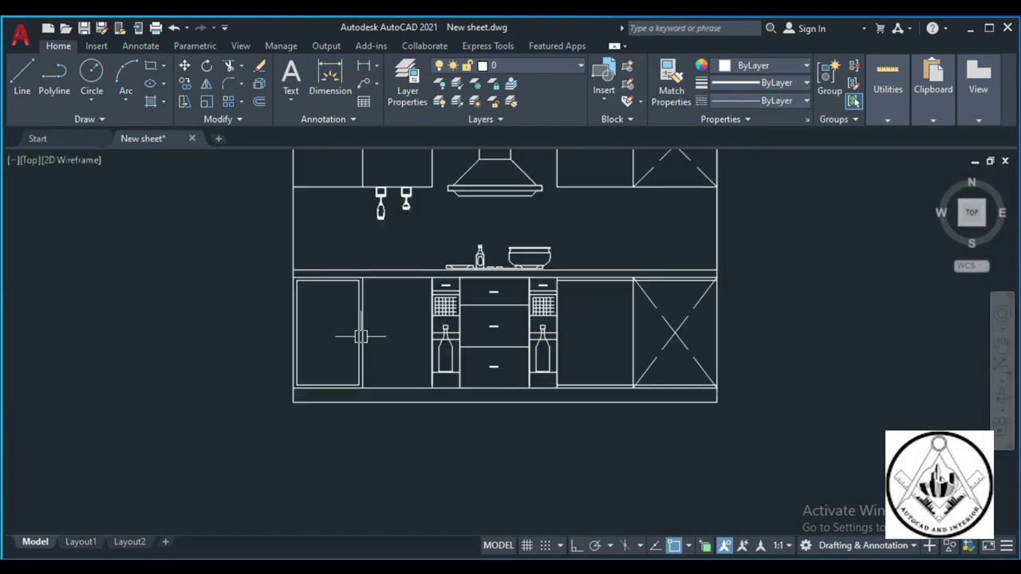
scroll(397, 334, up, 2)
Copy the leftmost lower shutter from its top-left corner into the adjacent empty bay
text(o)
key(Return)
click(322, 408)
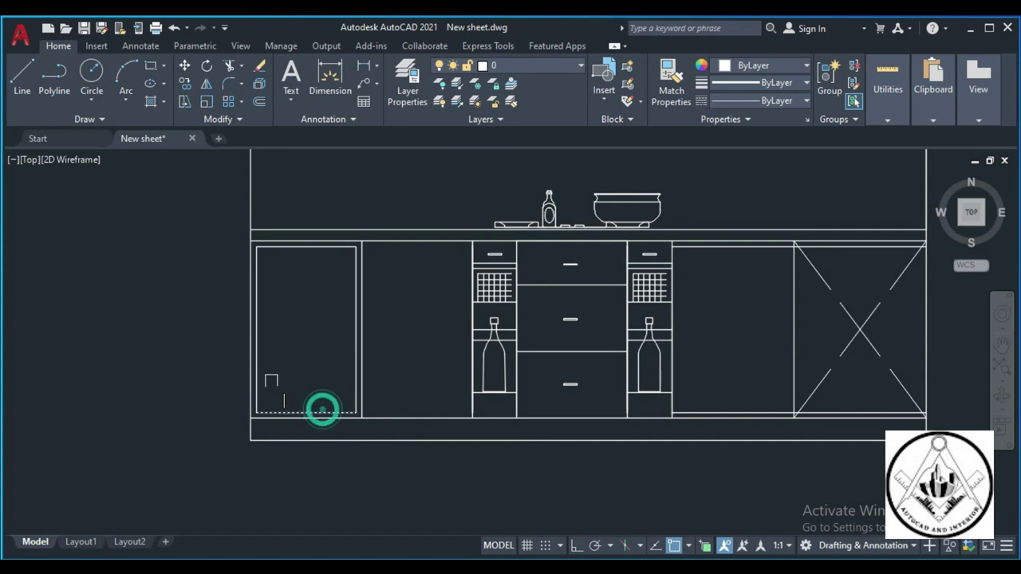
click(258, 375)
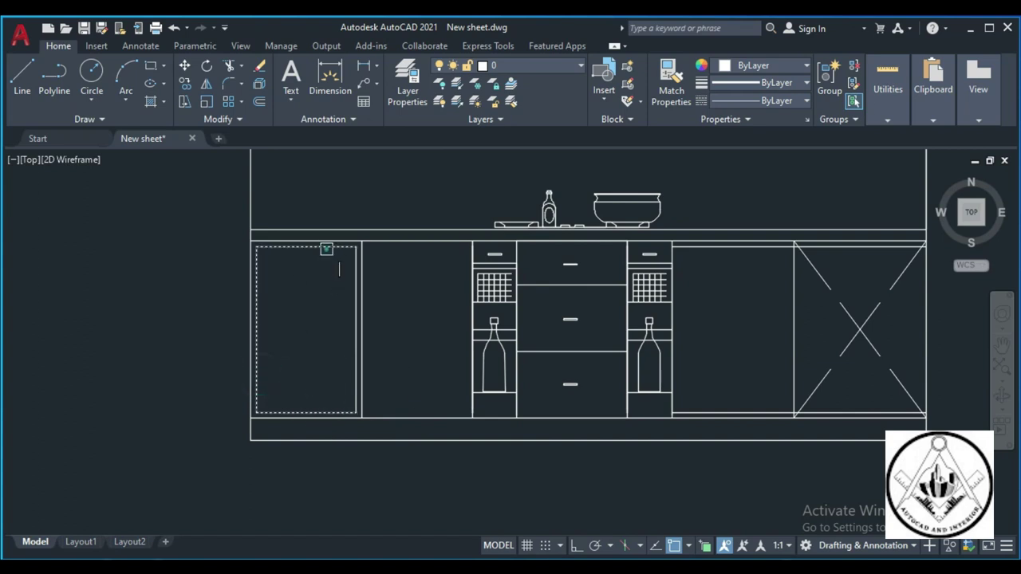
key(Return)
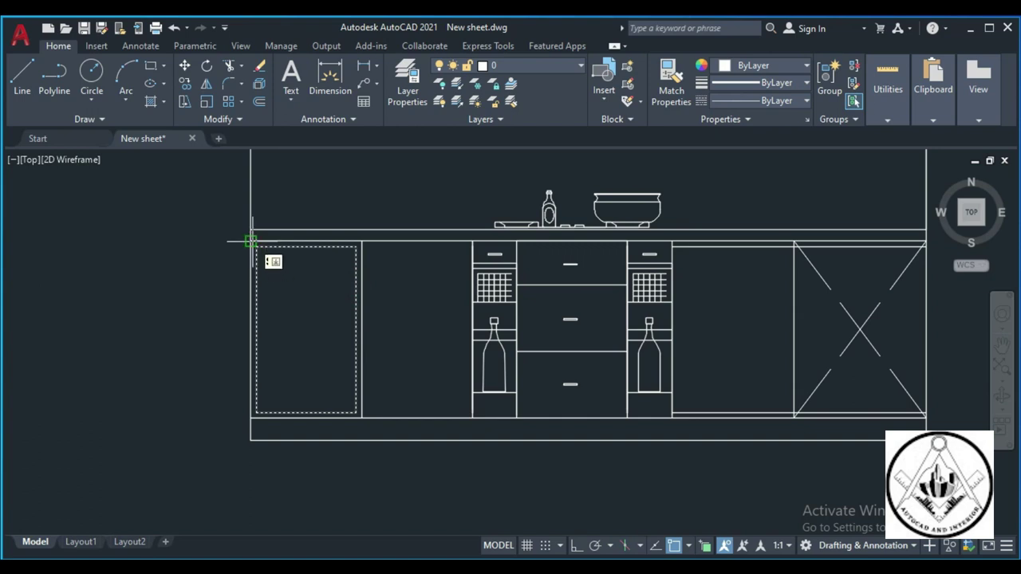
click(251, 241)
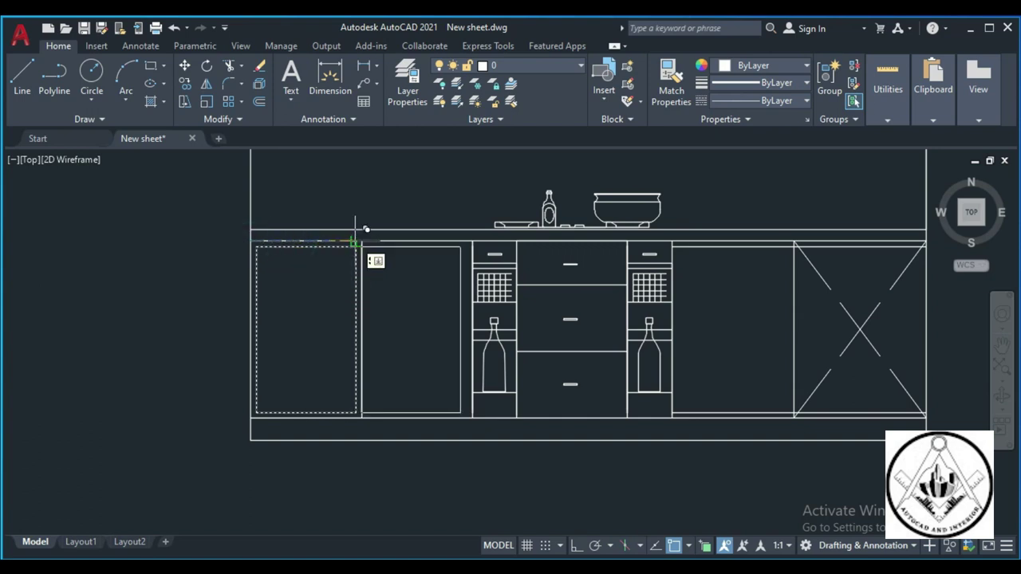
scroll(366, 229, up, 2)
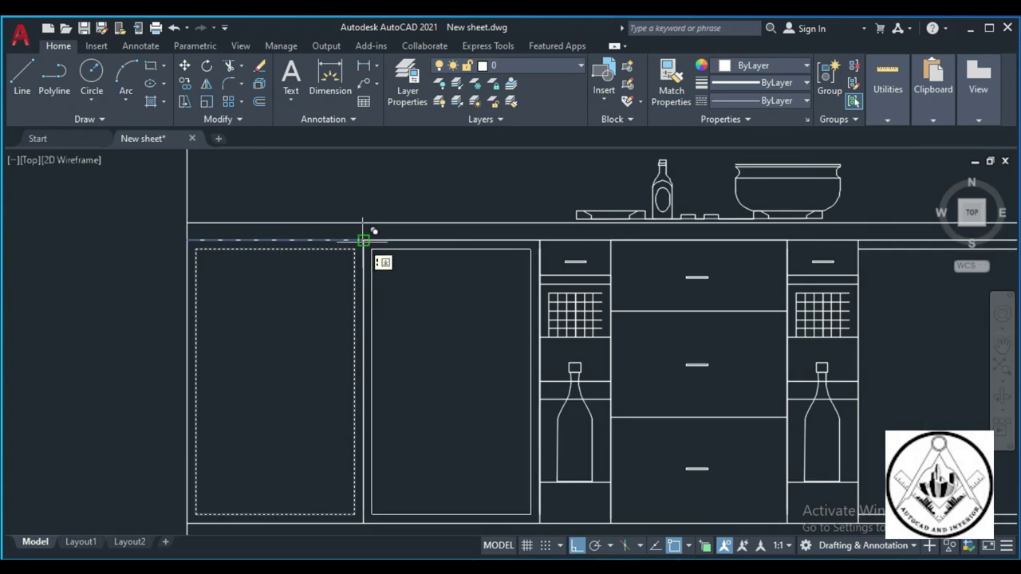
click(363, 239)
key(Escape)
scroll(363, 240, down, 3)
scroll(476, 305, up, 2)
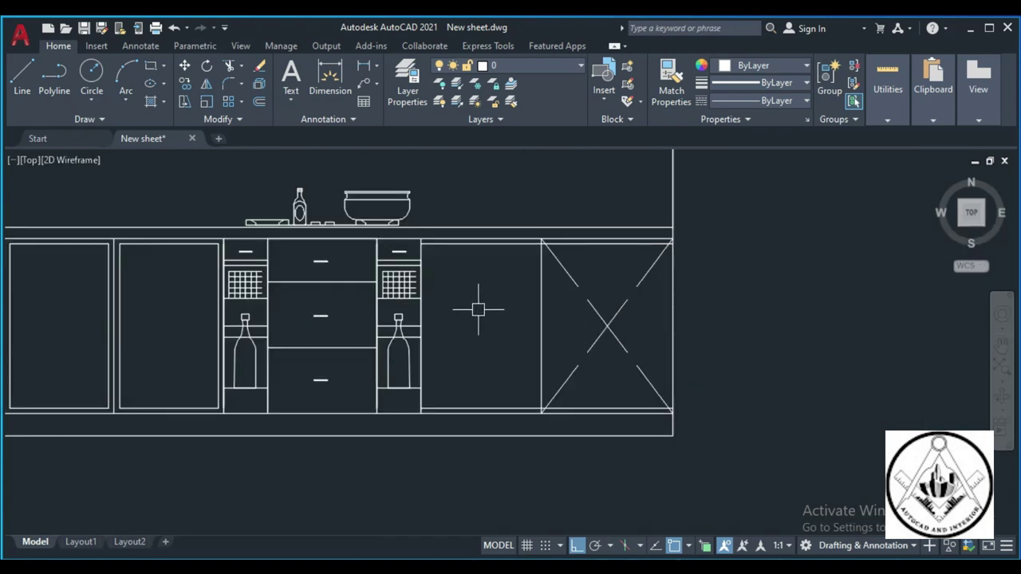
Offset the bay's side edges inward and trim the shutter's top-left corner overlaps
click(421, 312)
click(471, 322)
click(540, 338)
click(488, 338)
key(Return)
scroll(584, 256, up, 2)
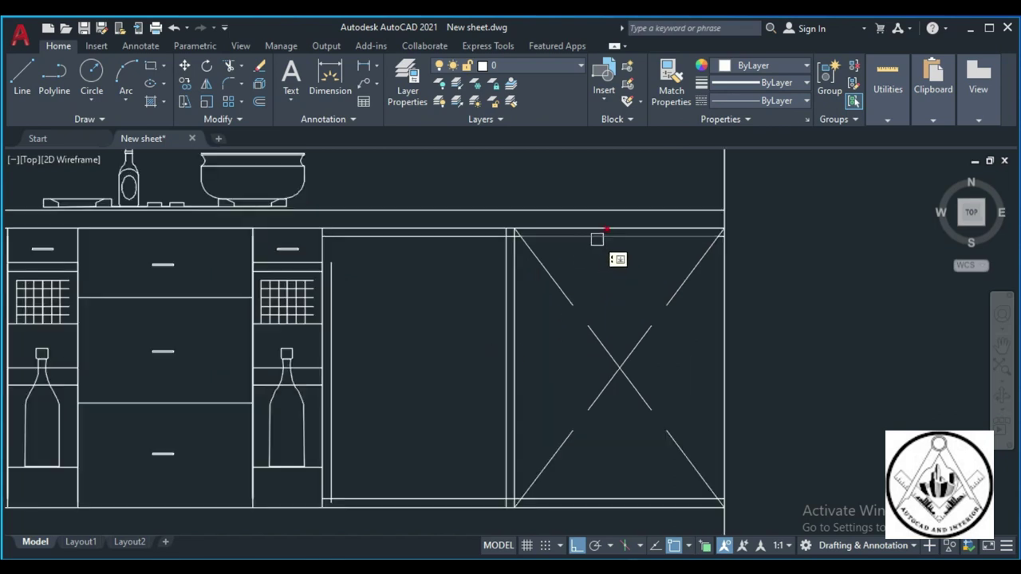
scroll(514, 233, up, 7)
click(485, 241)
click(459, 222)
Trim the remaining bottom-left and right corner overlaps to clean up the shutter outline
scroll(471, 224, down, 5)
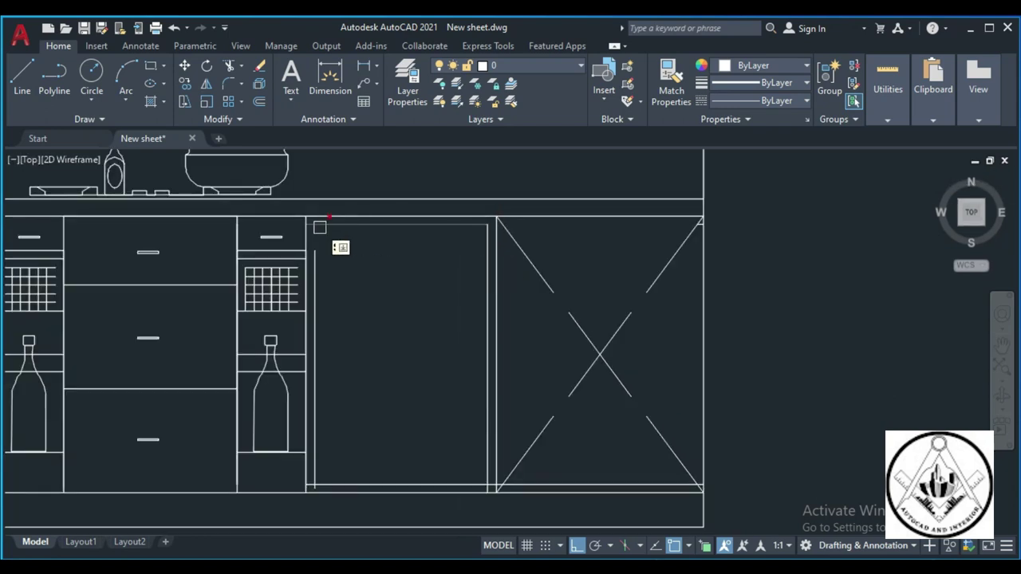
scroll(358, 282, down, 1)
scroll(328, 440, up, 3)
scroll(328, 440, up, 5)
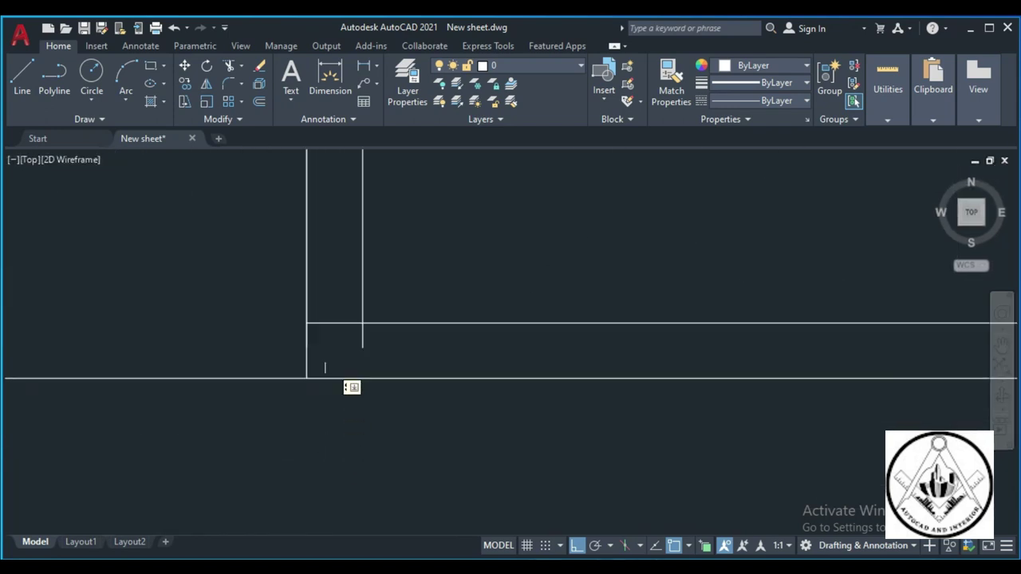
click(336, 328)
scroll(353, 335, down, 5)
scroll(619, 342, up, 2)
click(619, 341)
click(593, 360)
scroll(572, 390, down, 3)
scroll(572, 390, down, 3)
scroll(516, 304, up, 3)
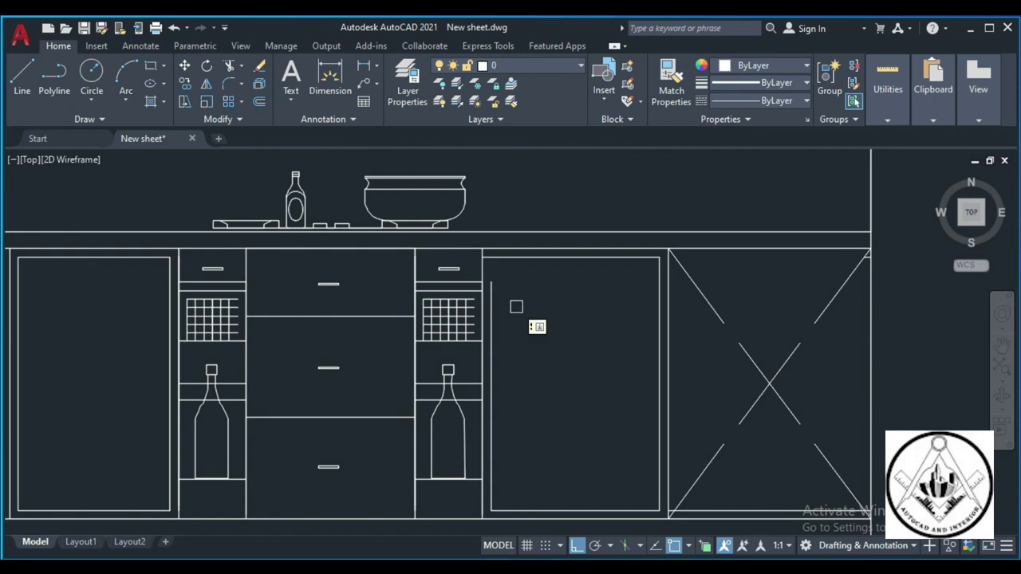
Check leftover lines along the right cabinet's bottom edge, then clear the selection
scroll(501, 303, down, 2)
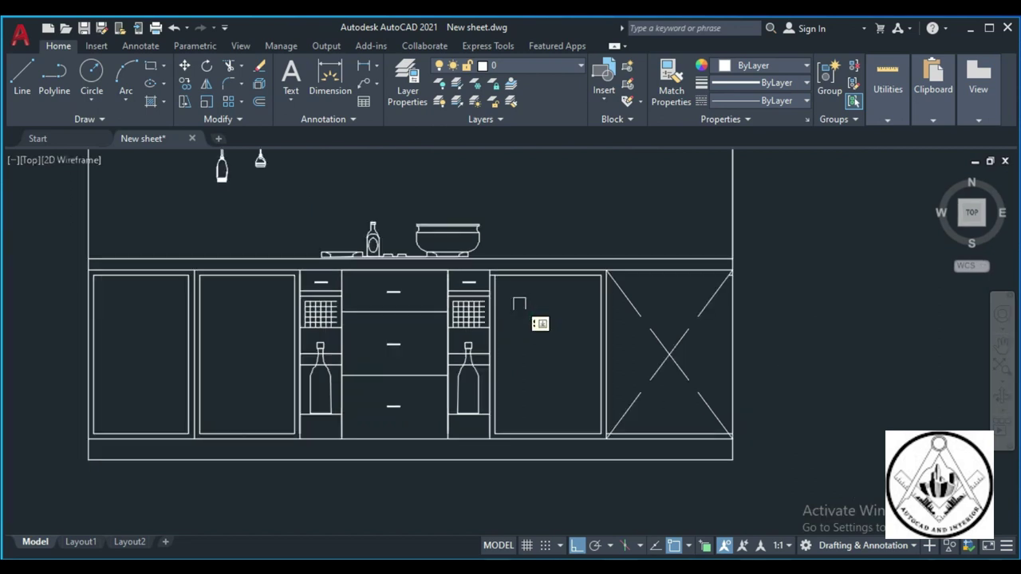
click(669, 434)
scroll(723, 264, up, 5)
click(812, 412)
scroll(695, 369, down, 5)
key(Escape)
scroll(605, 388, up, 4)
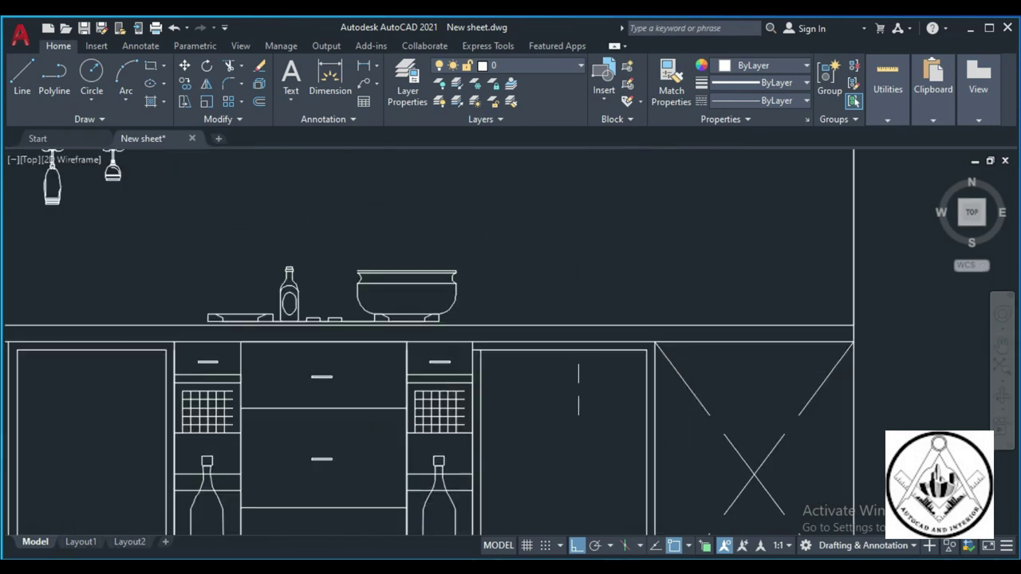
scroll(479, 351, up, 4)
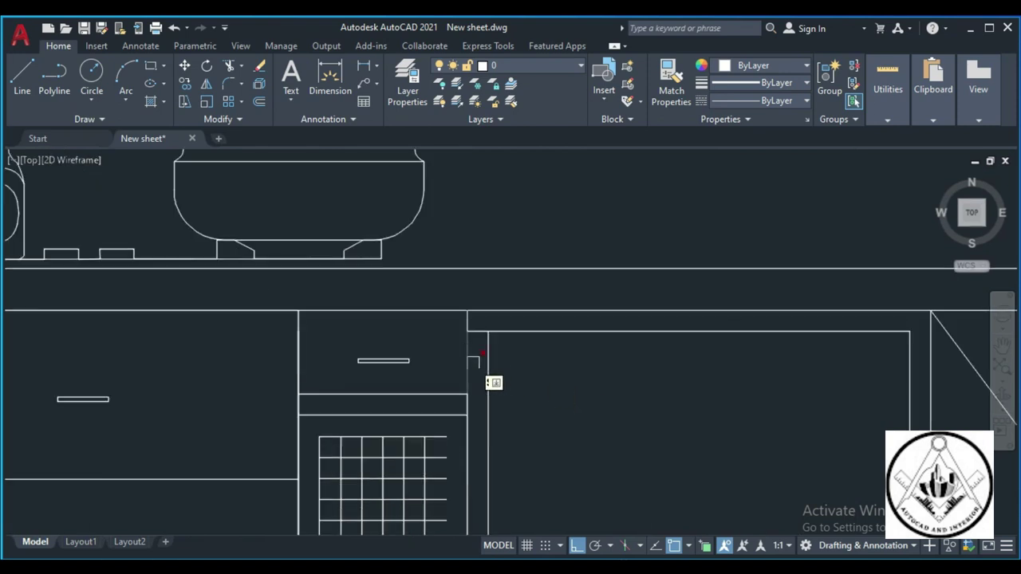
scroll(477, 331, down, 8)
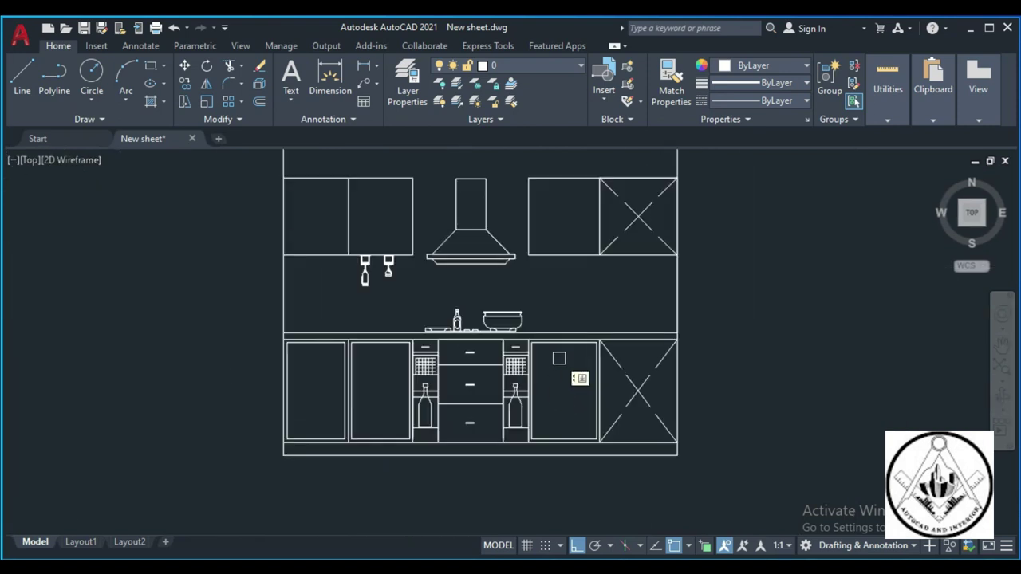
scroll(550, 381, down, 2)
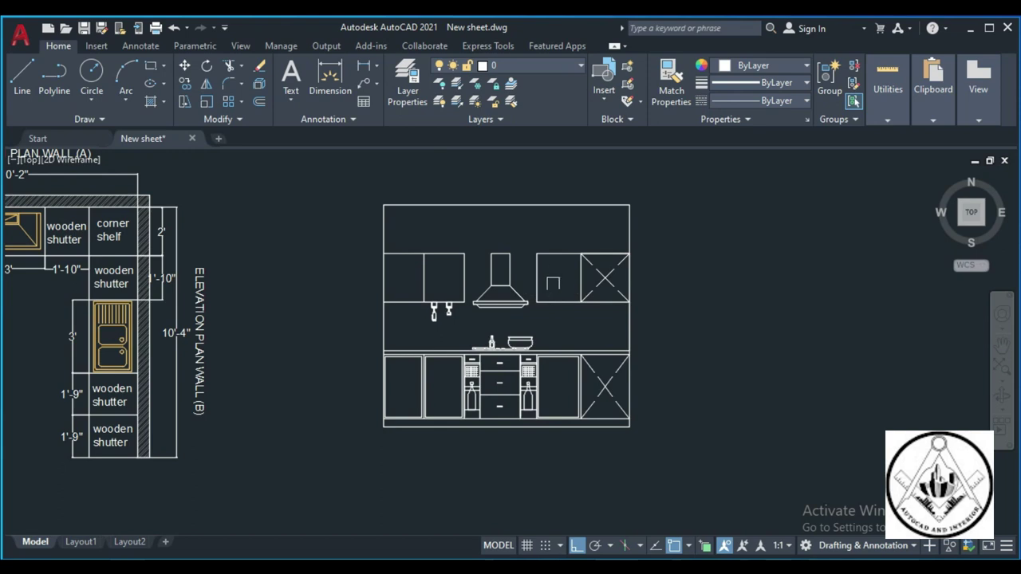
Offset the upper-left cabinets' left edge and middle divider inward to form inset frame lines
scroll(553, 279, up, 4)
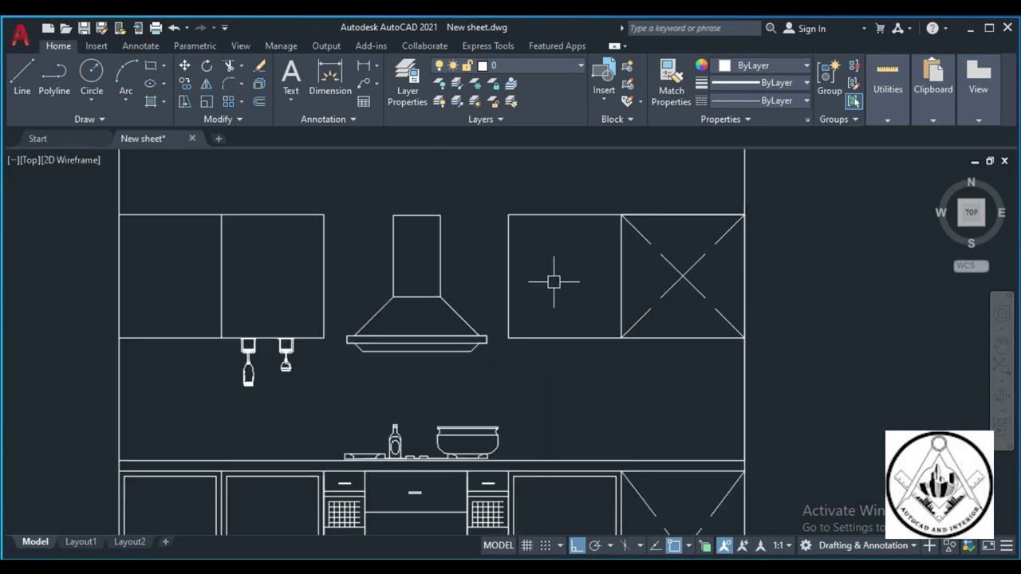
scroll(553, 281, down, 4)
scroll(403, 286, up, 4)
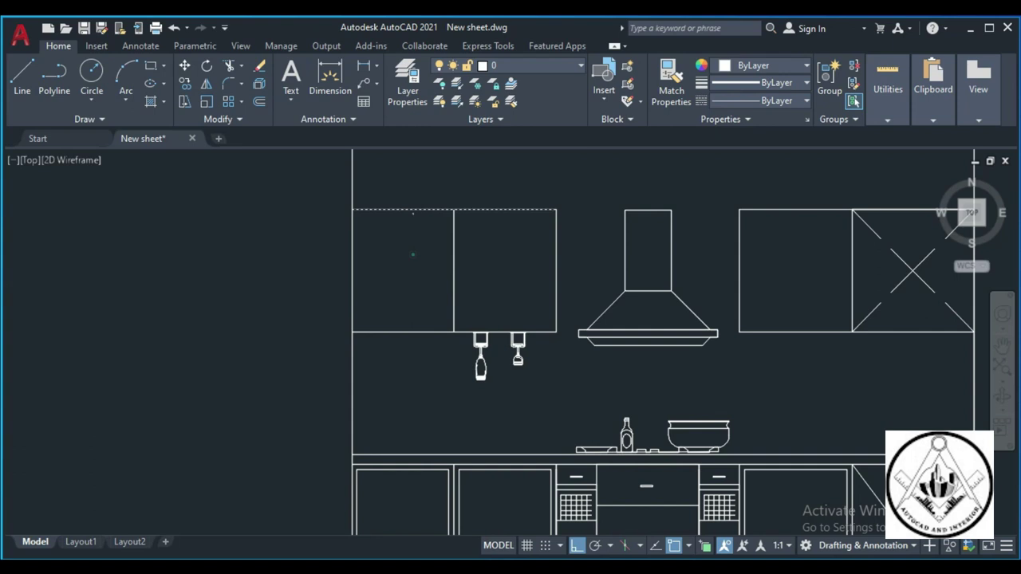
click(413, 303)
click(353, 277)
click(410, 281)
drag(550, 282, 454, 277)
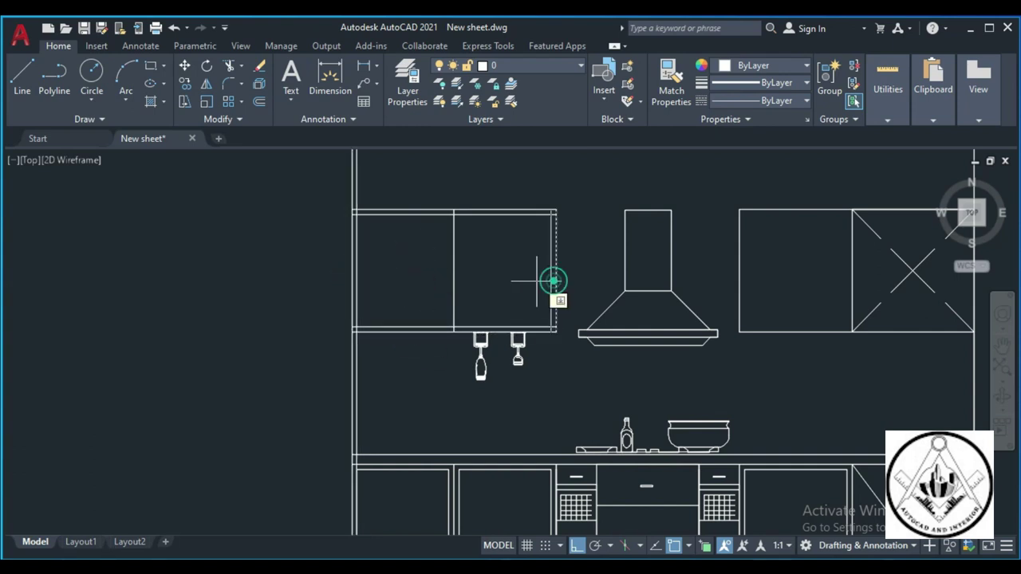
click(497, 274)
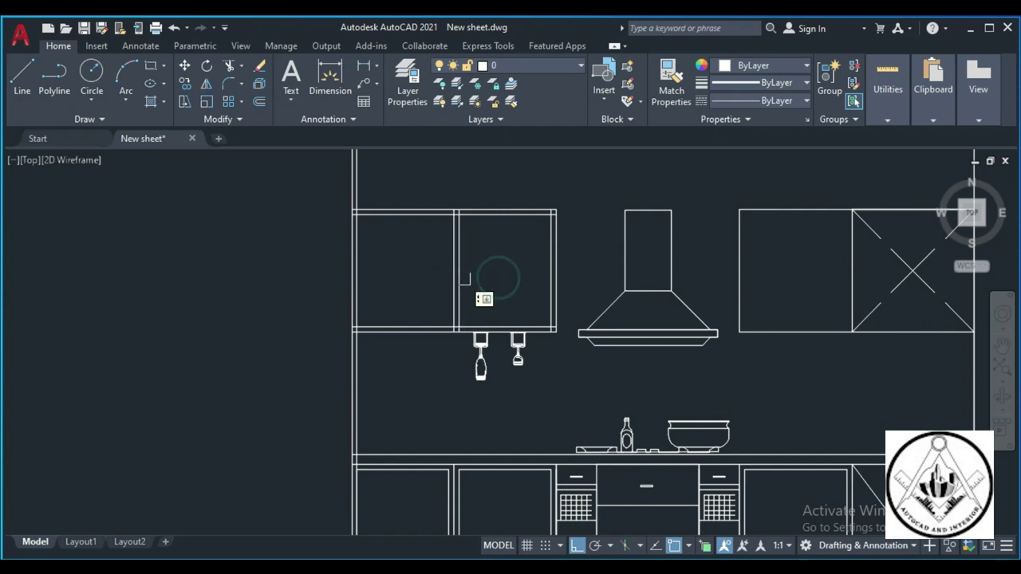
click(449, 281)
click(422, 282)
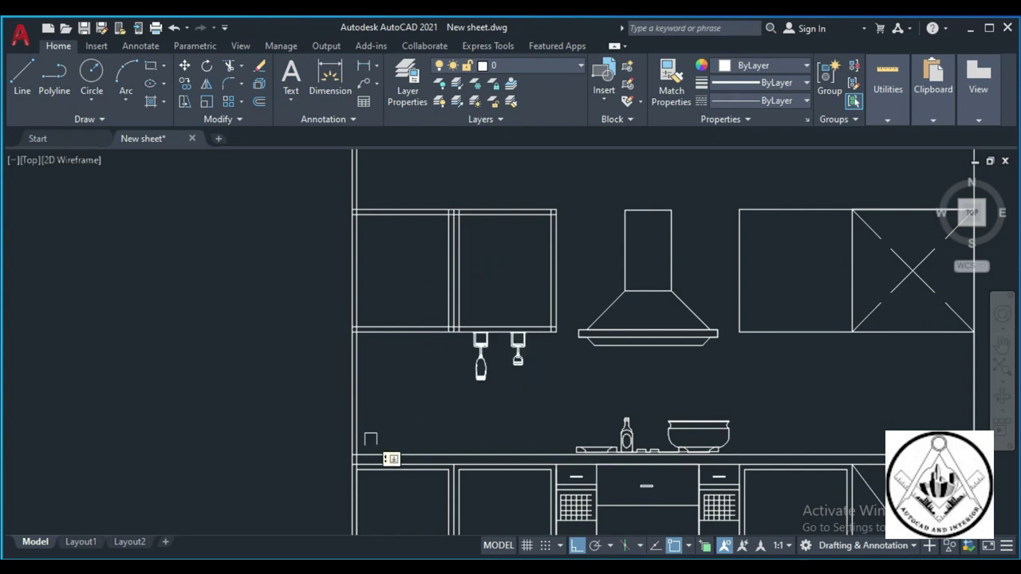
scroll(370, 438, up, 5)
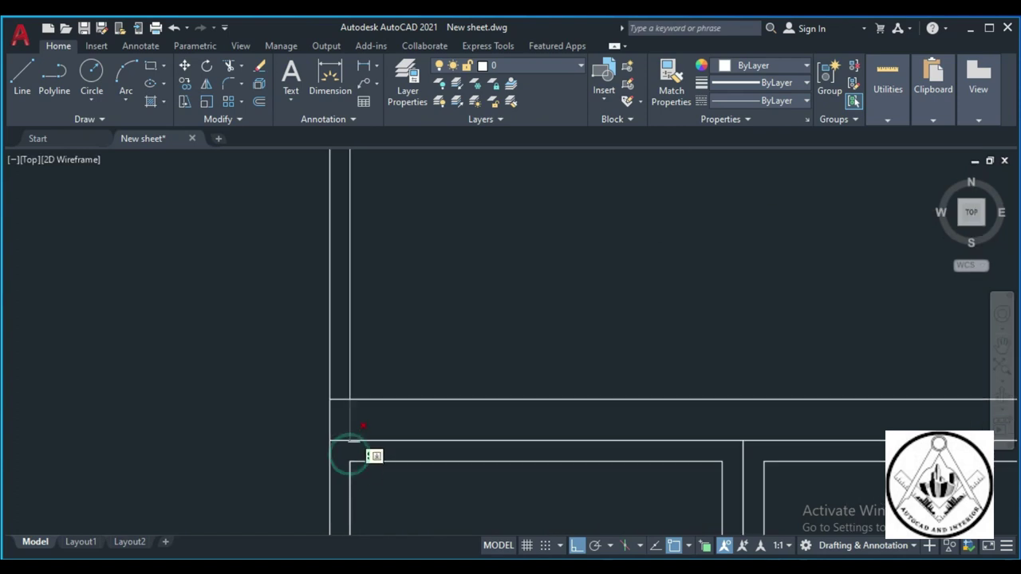
scroll(349, 426, down, 5)
scroll(373, 260, up, 3)
scroll(365, 288, up, 3)
scroll(365, 337, down, 3)
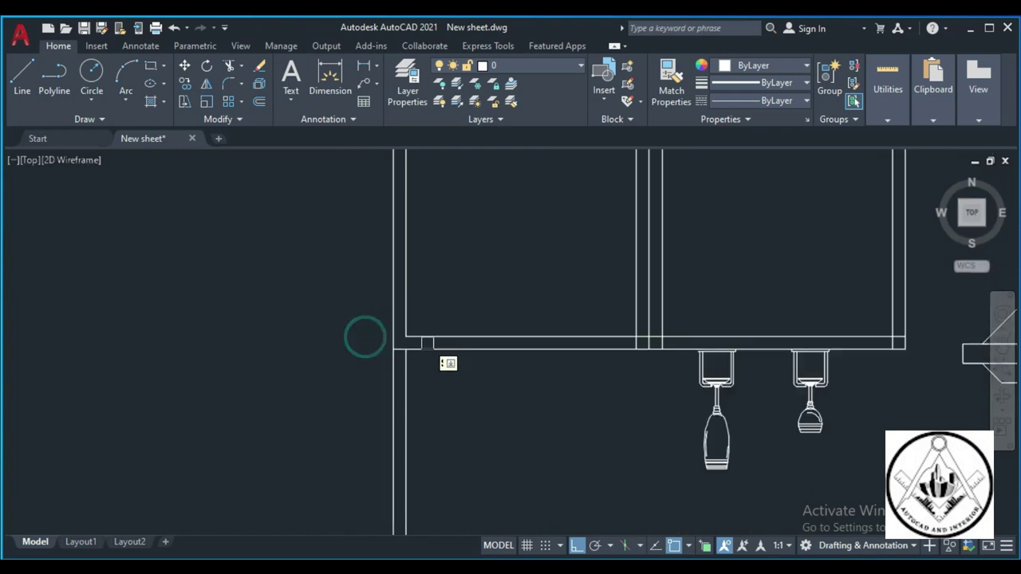
scroll(630, 339, up, 3)
Offset the right upper cabinet's top, bottom, left edge and divider lines inward for the shutter inset
scroll(642, 334, down, 3)
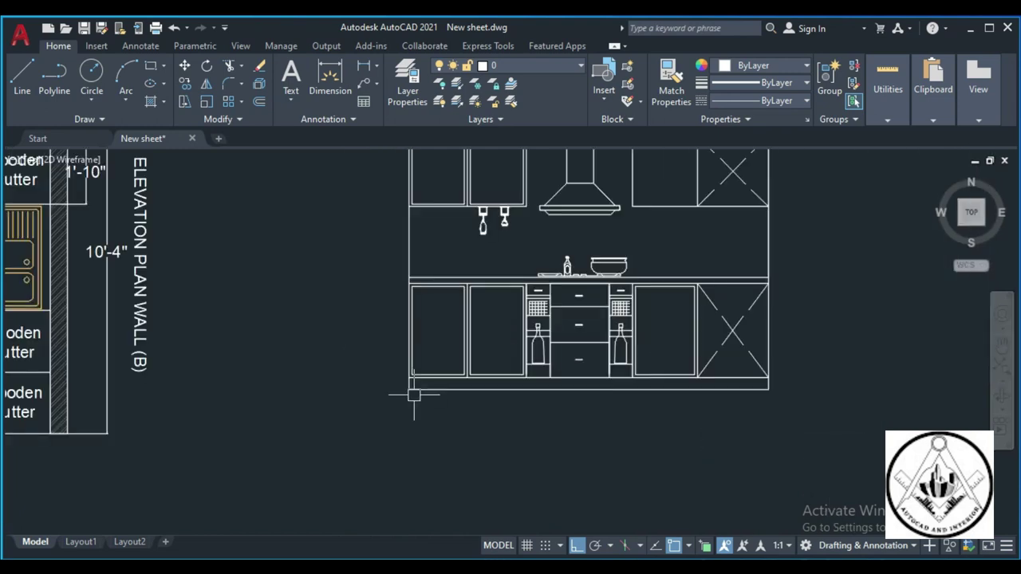
scroll(642, 333, down, 2)
scroll(534, 237, up, 3)
scroll(522, 228, up, 2)
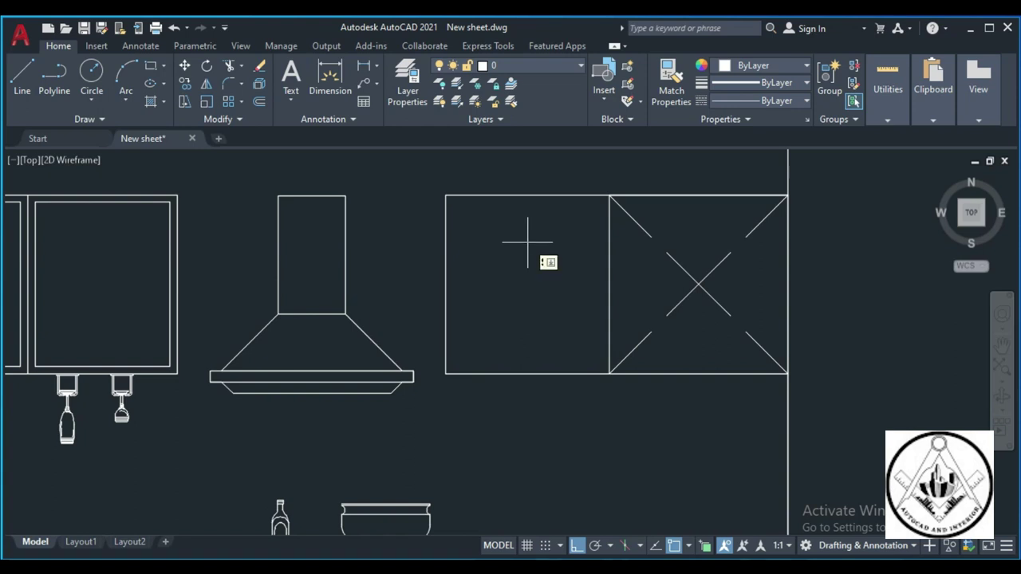
click(530, 196)
click(526, 370)
click(530, 323)
click(447, 297)
click(503, 301)
click(608, 297)
click(542, 301)
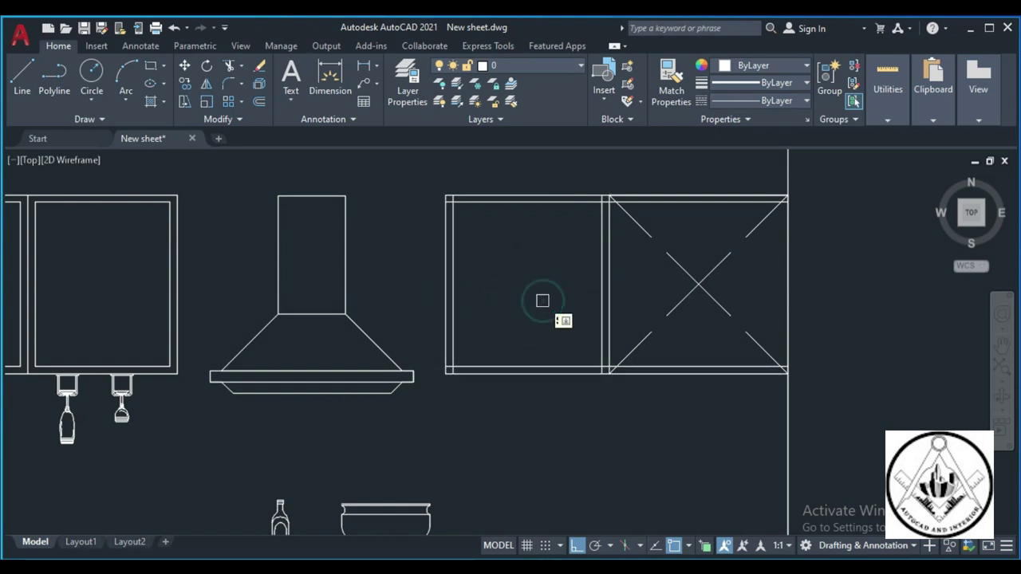
Trim the overlapping line ends: the stub above the top edge, the top-left and bottom corners
text(r)
key(Return)
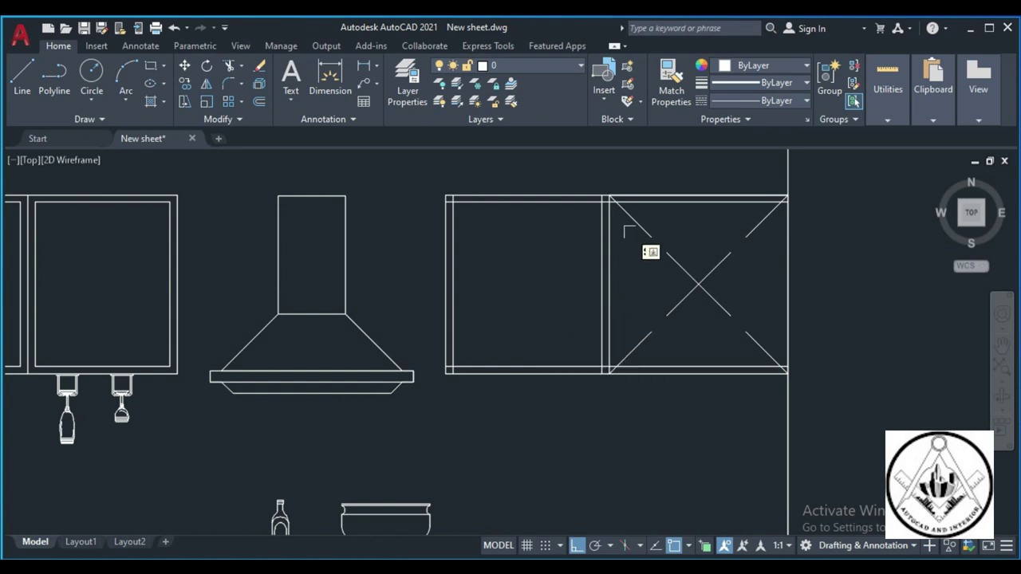
scroll(638, 239, up, 4)
scroll(700, 223, down, 2)
scroll(629, 193, up, 3)
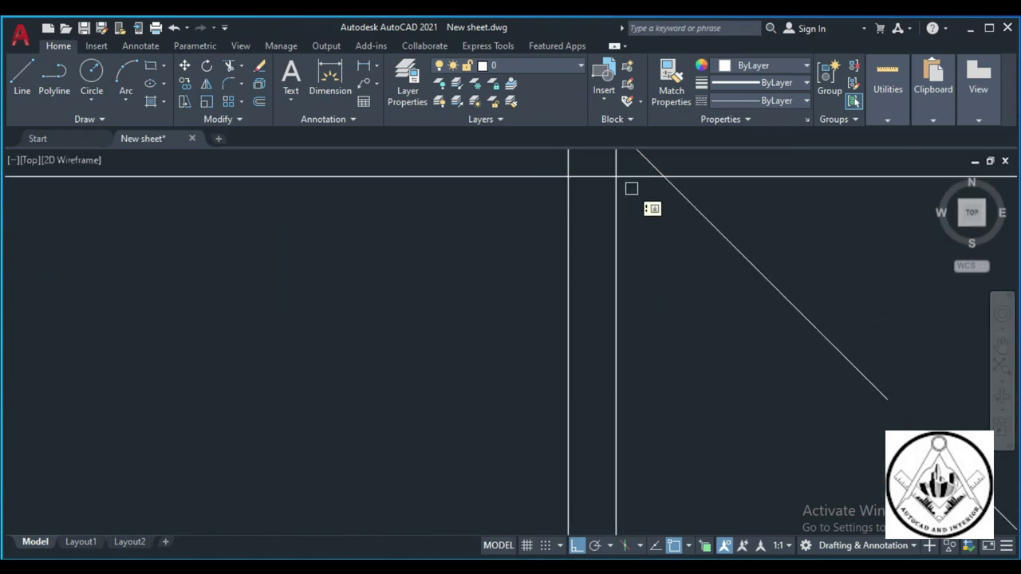
click(568, 160)
scroll(592, 199, down, 4)
scroll(319, 226, down, 4)
scroll(327, 223, up, 6)
click(352, 214)
scroll(341, 228, down, 4)
scroll(413, 381, up, 4)
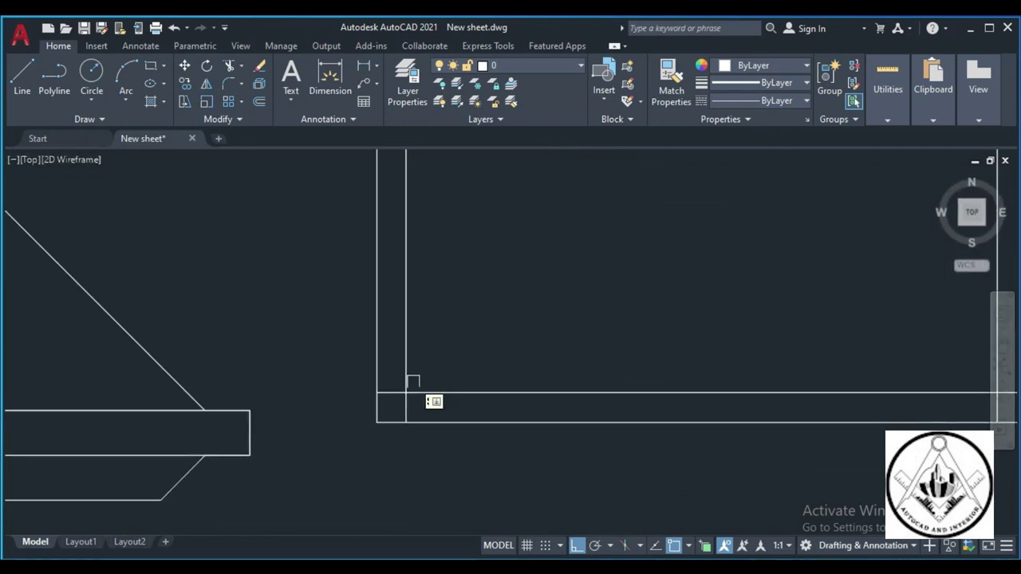
scroll(406, 410, down, 4)
scroll(526, 394, up, 4)
click(607, 378)
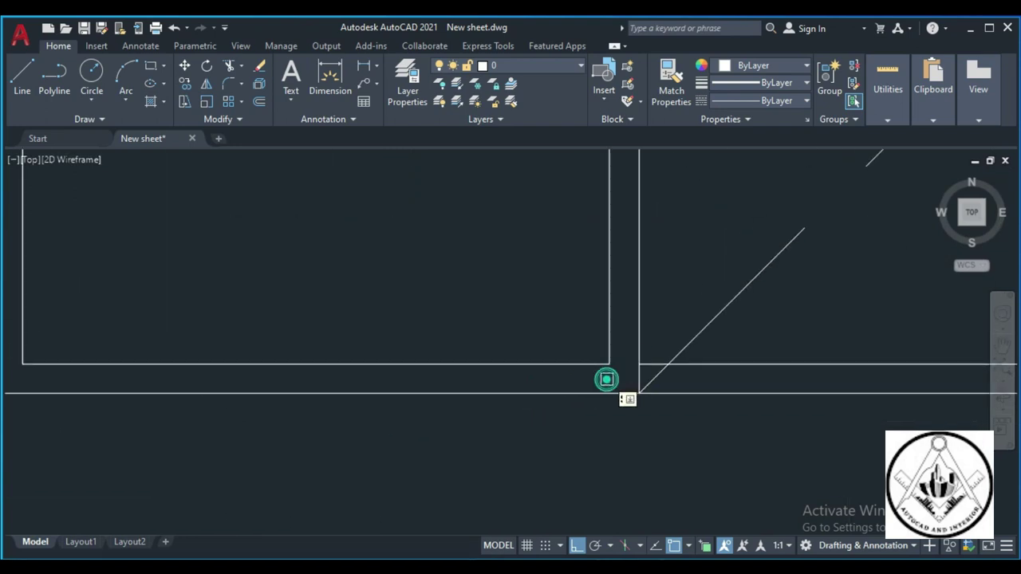
scroll(626, 383, down, 4)
scroll(637, 401, up, 4)
Select the corner upper cabinet's bottom and top edge lines, then clear the selection
click(665, 365)
scroll(621, 415, down, 4)
scroll(647, 311, up, 4)
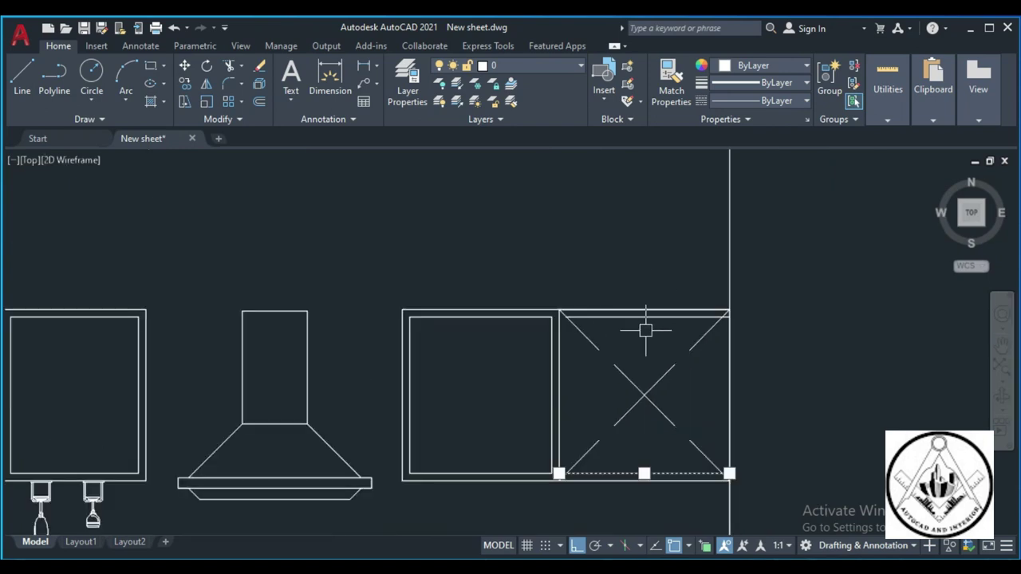
click(647, 313)
scroll(645, 311, down, 4)
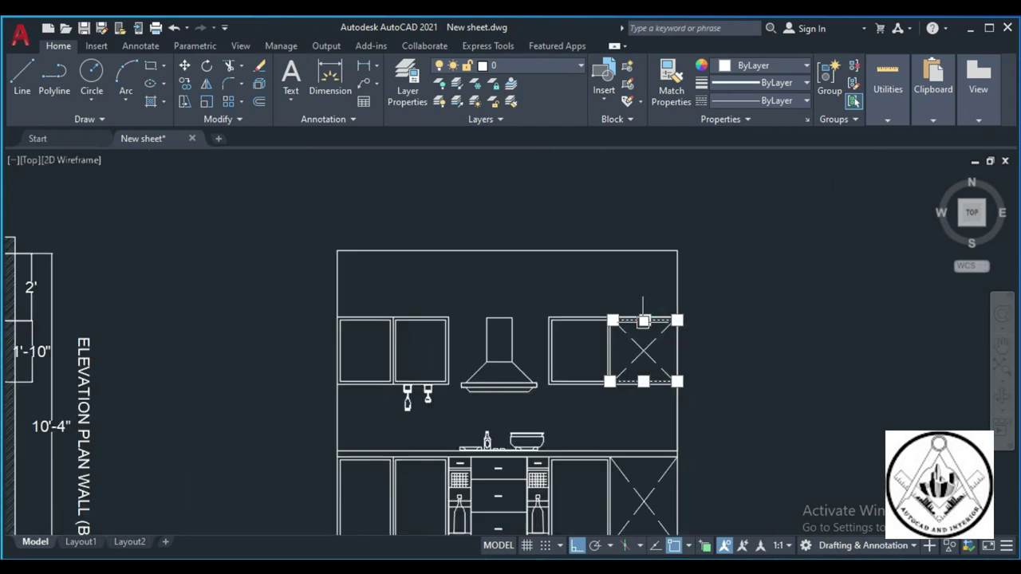
key(Escape)
scroll(483, 467, up, 2)
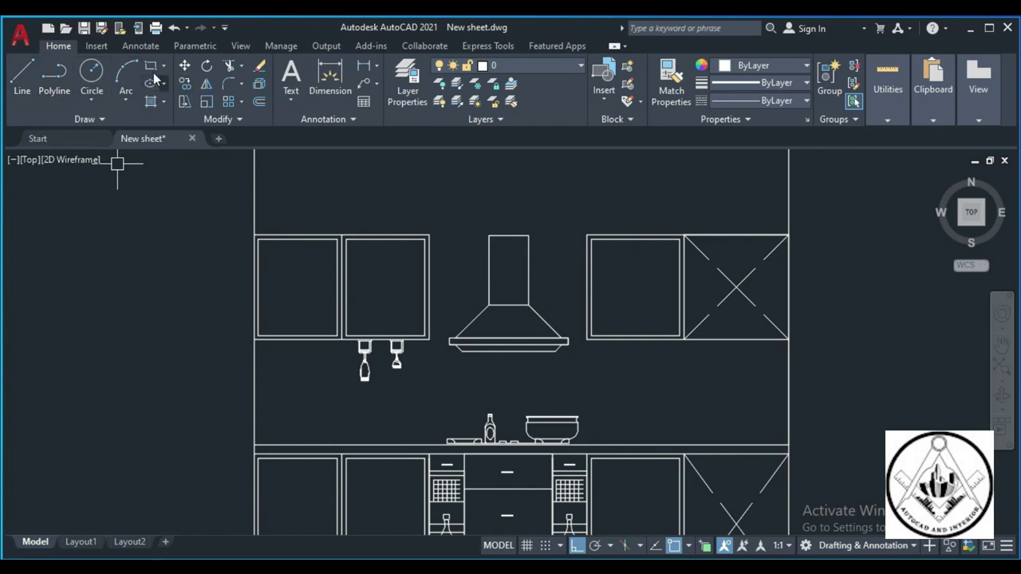
Draw inset panel rectangles inside the right upper cabinet and the second upper door
click(152, 69)
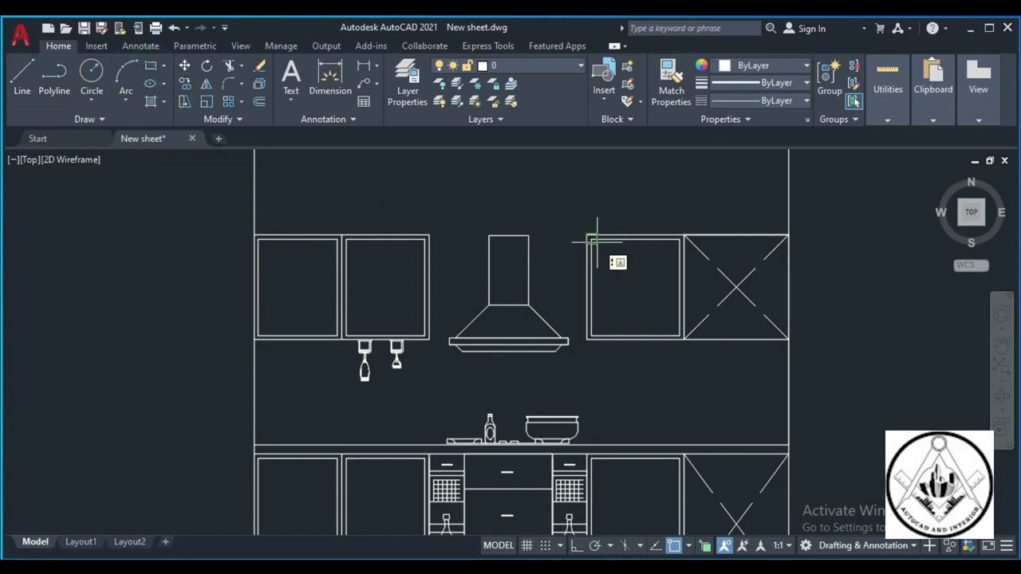
click(591, 239)
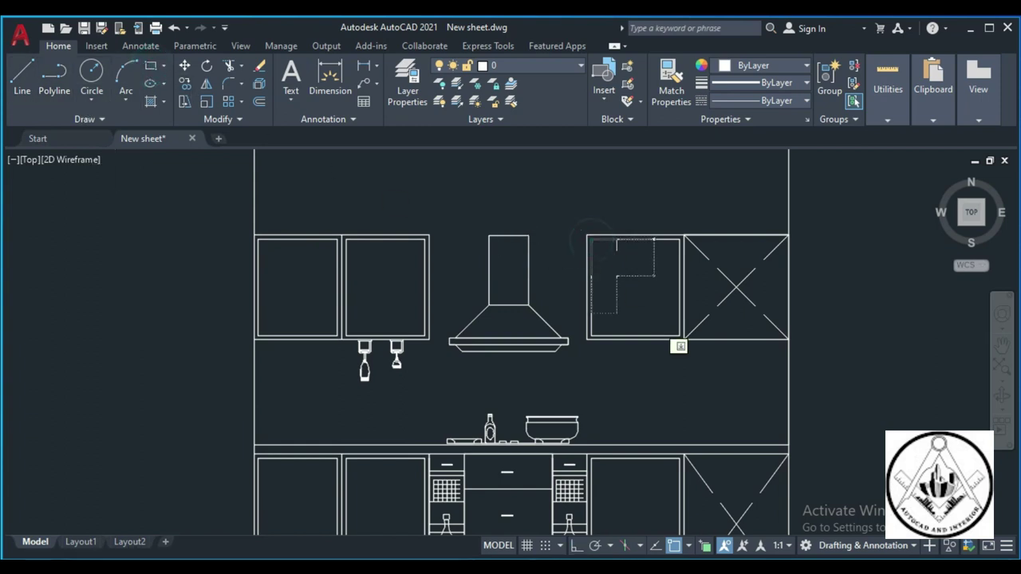
scroll(674, 335, up, 2)
click(681, 337)
scroll(654, 307, down, 2)
click(151, 67)
scroll(355, 250, up, 3)
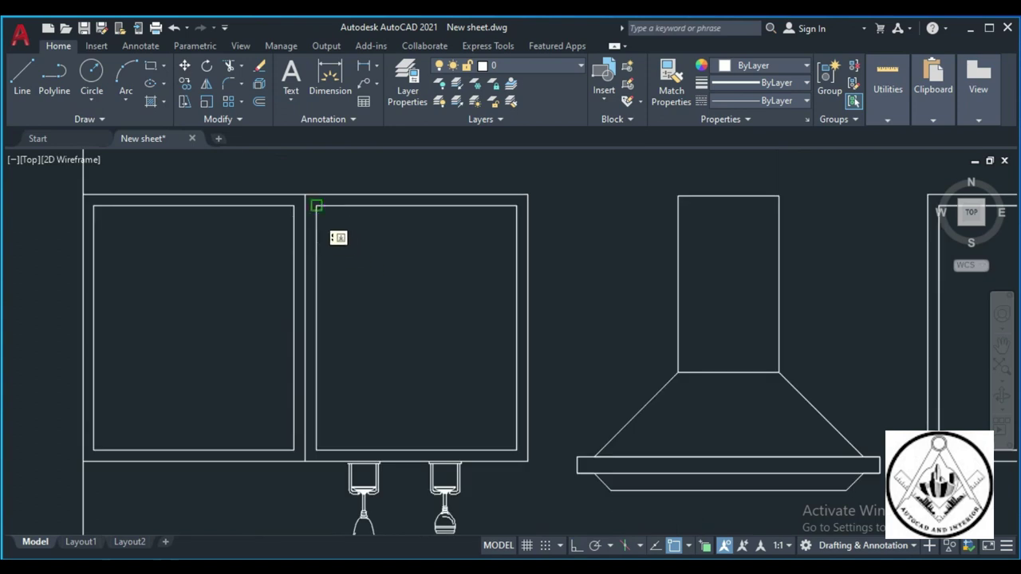
click(317, 206)
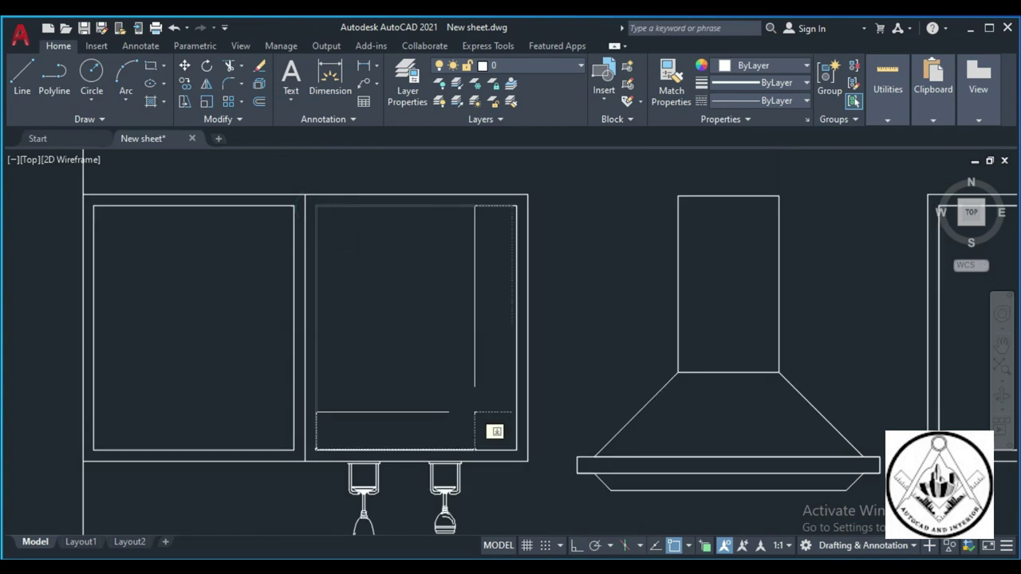
click(516, 451)
scroll(475, 373, down, 5)
scroll(471, 335, down, 3)
scroll(441, 382, up, 10)
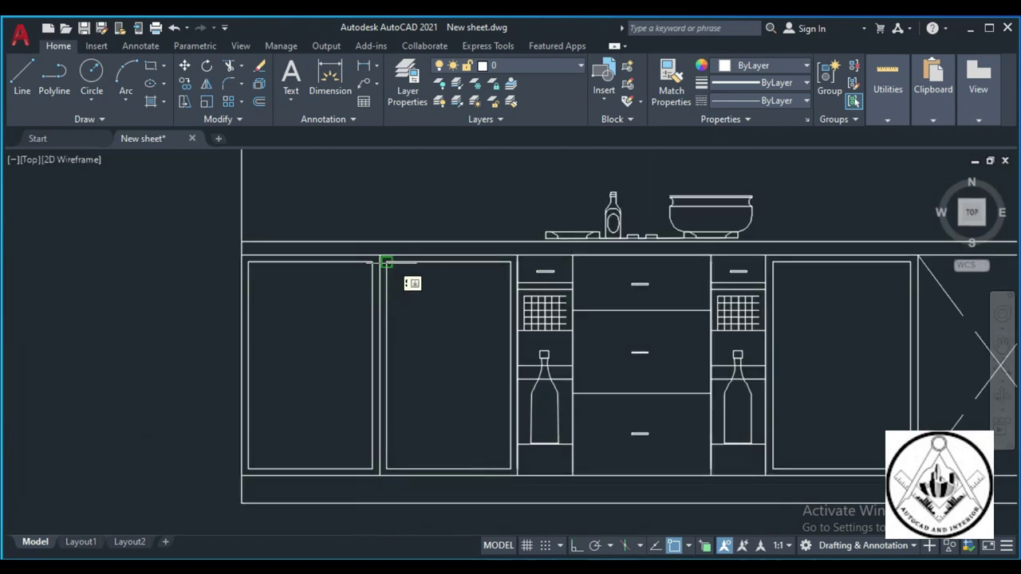
Draw inset panel rectangles inside the second lower door and the lower door by the drawers
drag(382, 258, 506, 483)
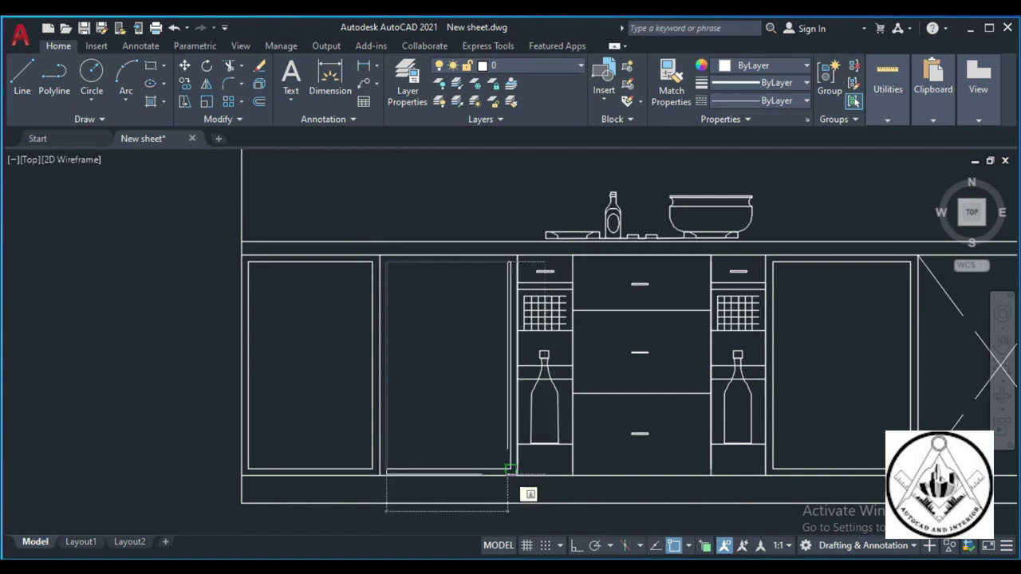
click(508, 470)
scroll(465, 427, down, 5)
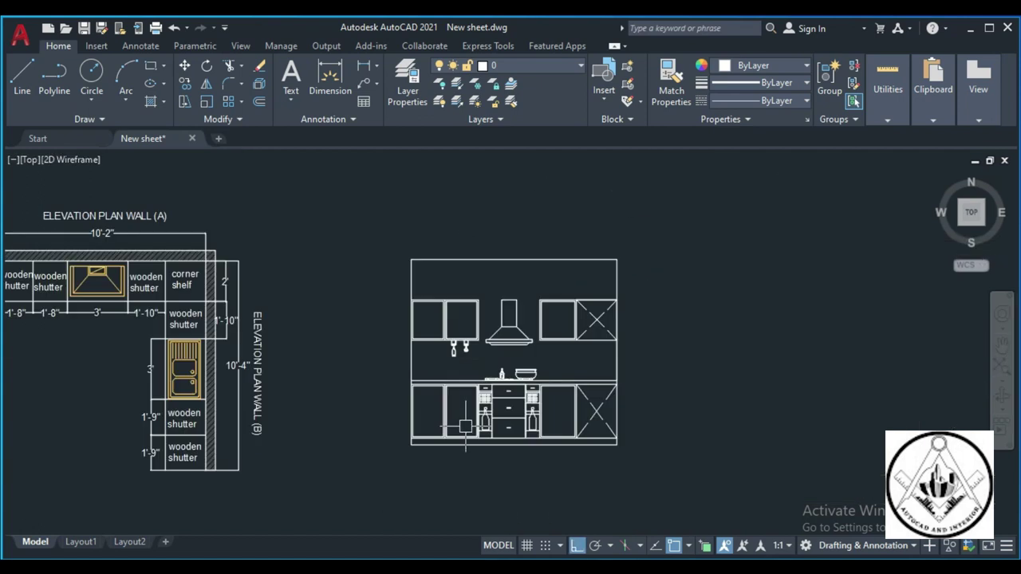
scroll(558, 416, up, 4)
scroll(558, 390, up, 2)
scroll(545, 372, up, 3)
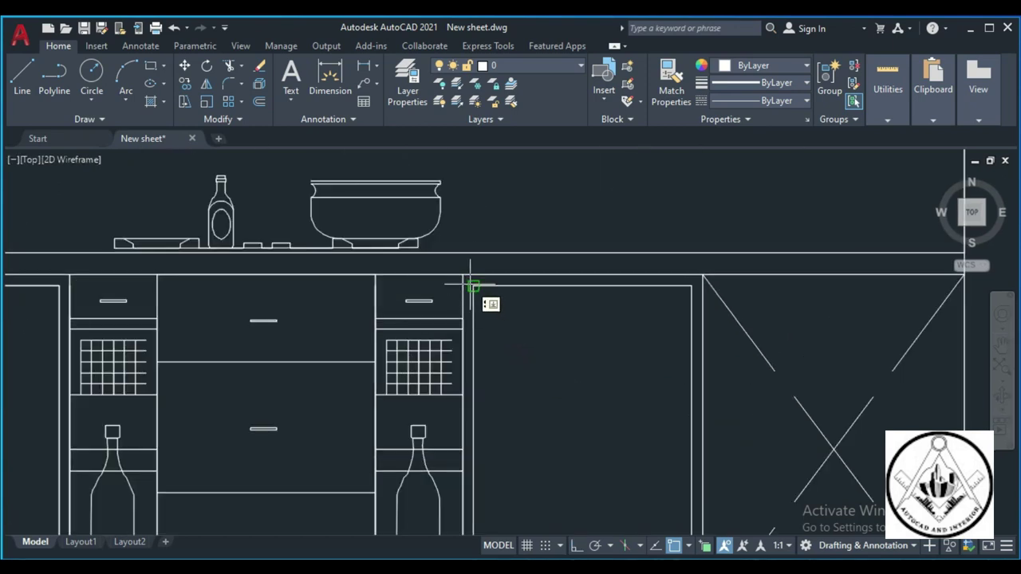
click(470, 284)
scroll(475, 285, down, 3)
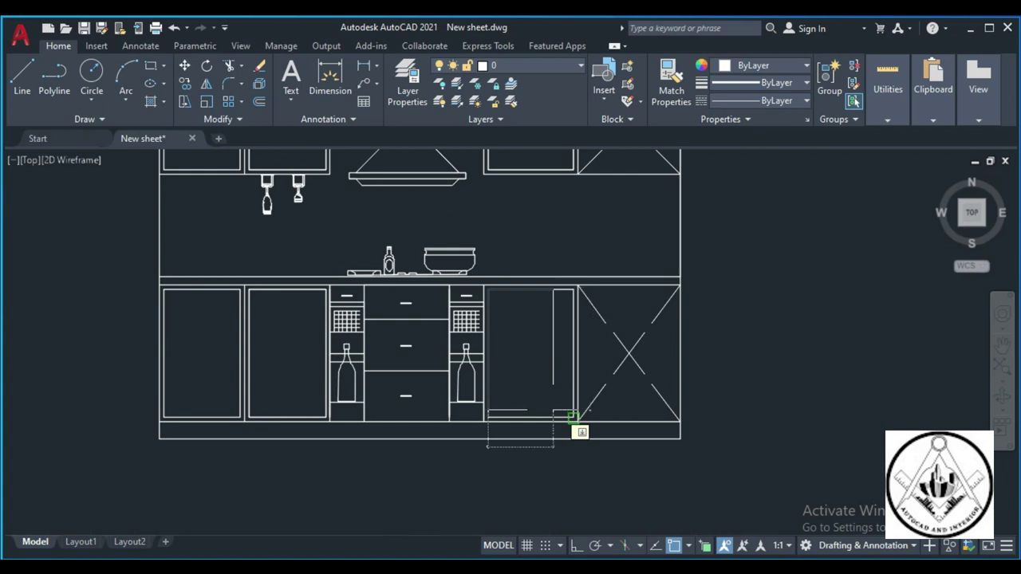
scroll(573, 417, up, 2)
click(581, 422)
scroll(566, 399, down, 4)
scroll(476, 345, up, 2)
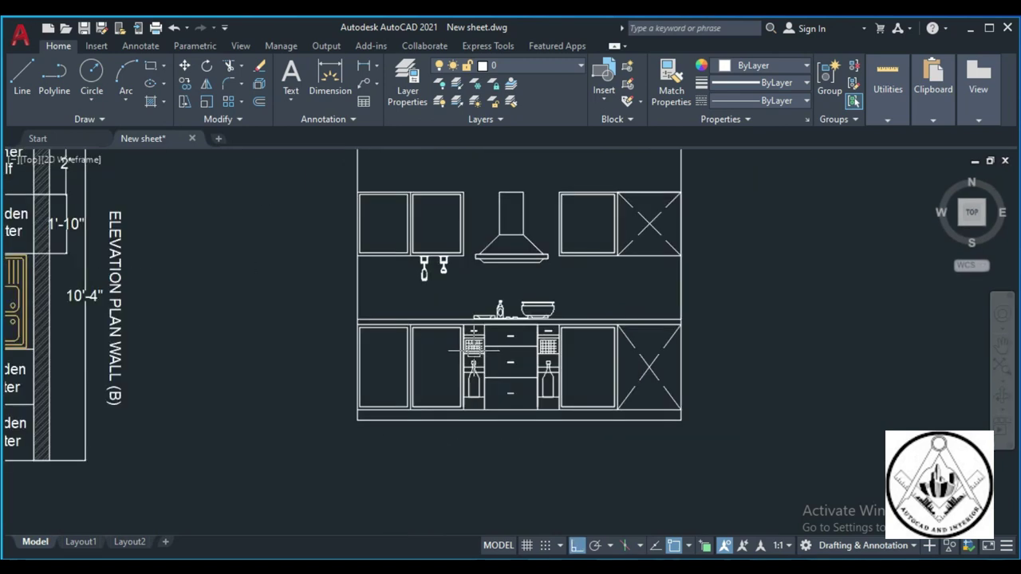
scroll(478, 343, up, 2)
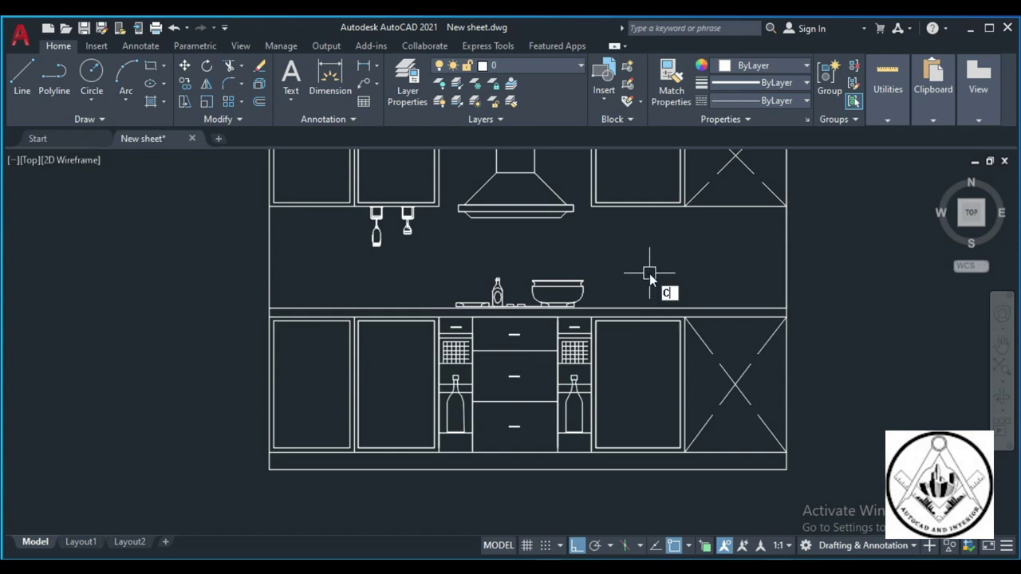
Start the COPY command
text(o)
key(Return)
scroll(678, 329, down, 2)
text(o)
key(Return)
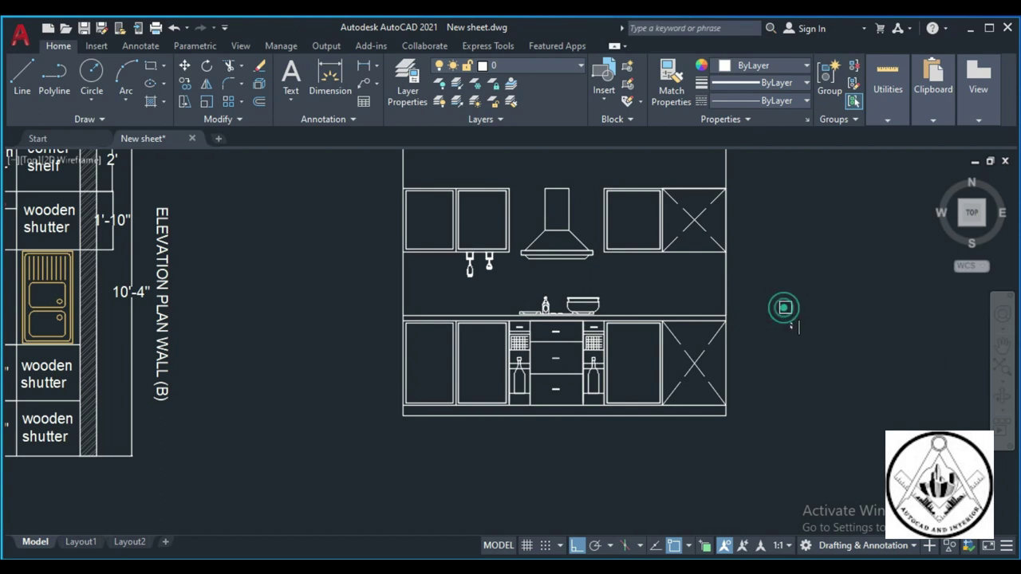
Copy the vertical handle onto the second lower door and the right upper cabinet
scroll(624, 360, up, 4)
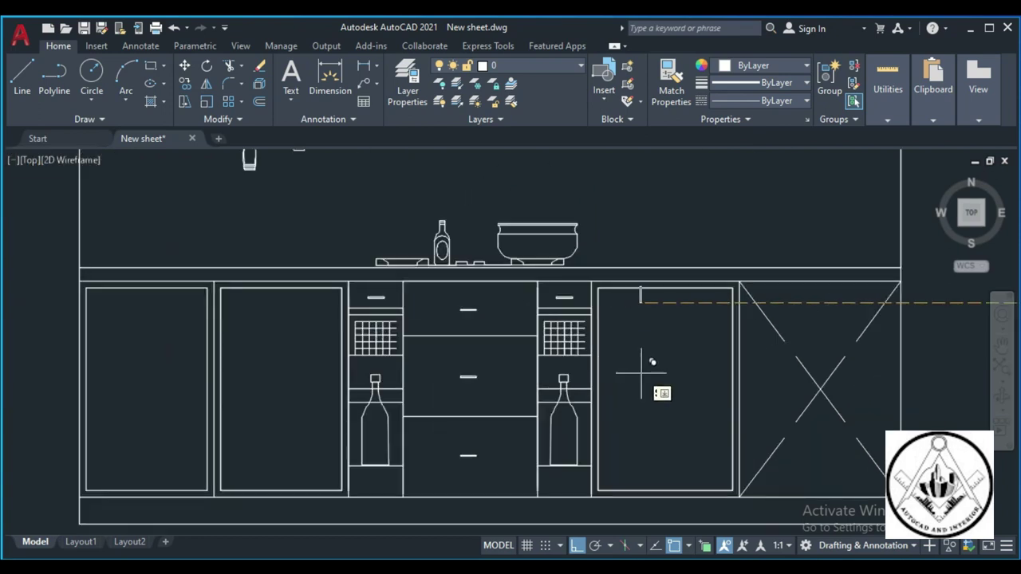
scroll(640, 373, up, 2)
scroll(634, 350, down, 2)
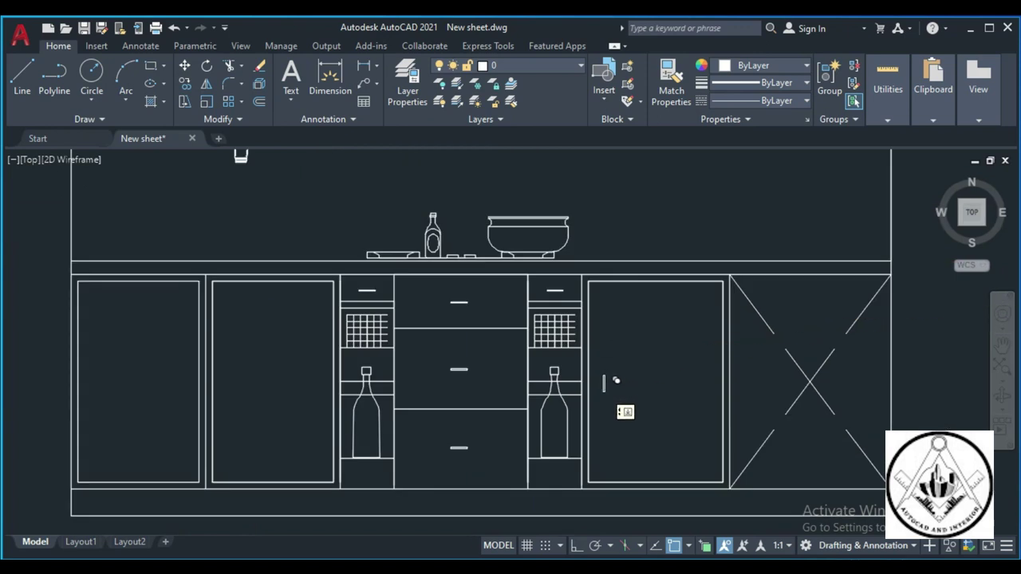
scroll(616, 381, up, 2)
scroll(603, 377, down, 2)
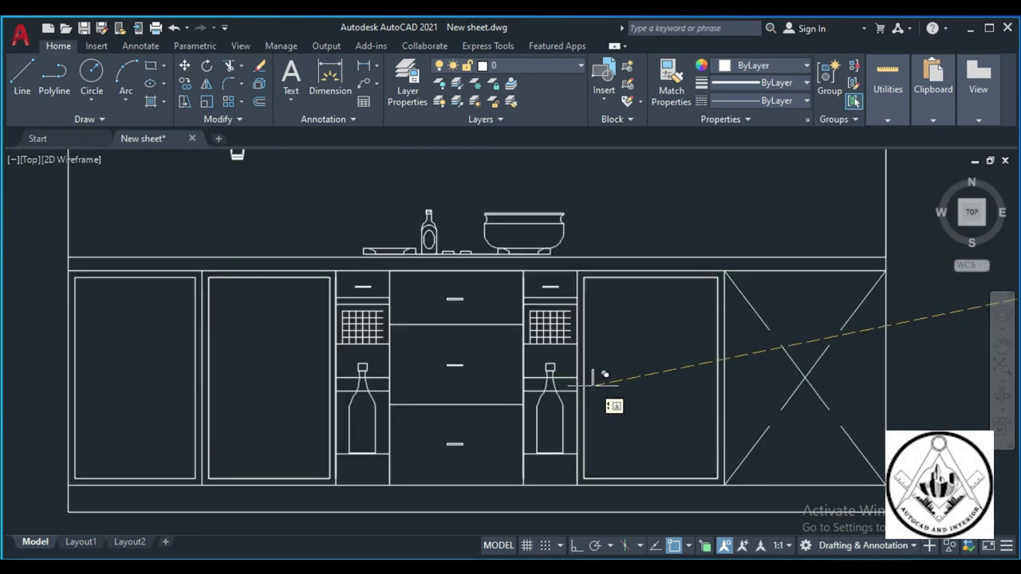
scroll(616, 368, down, 2)
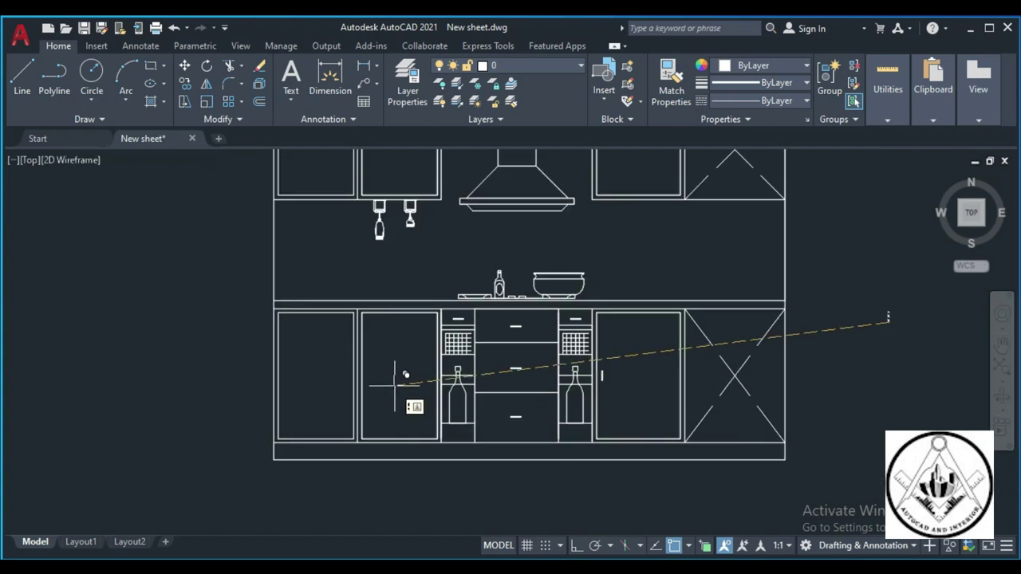
scroll(403, 372, up, 2)
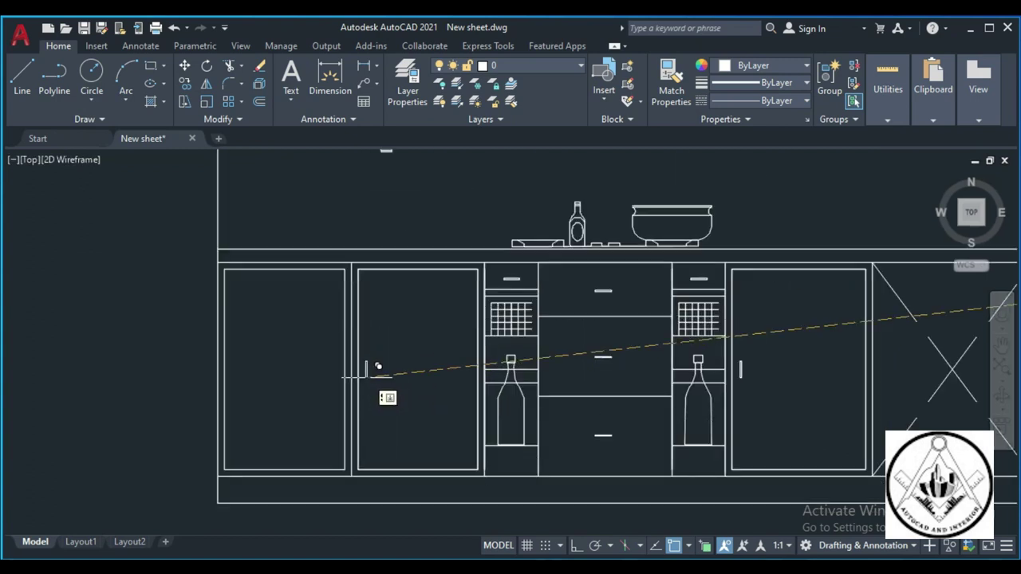
click(378, 366)
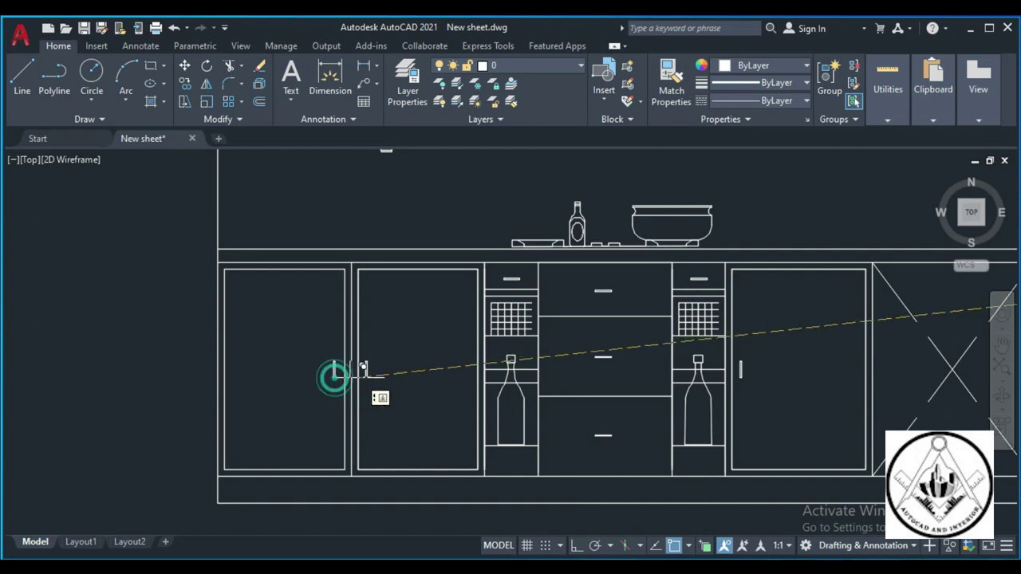
scroll(414, 373, down, 2)
scroll(425, 372, down, 2)
scroll(403, 254, up, 2)
scroll(410, 235, up, 2)
scroll(411, 236, up, 3)
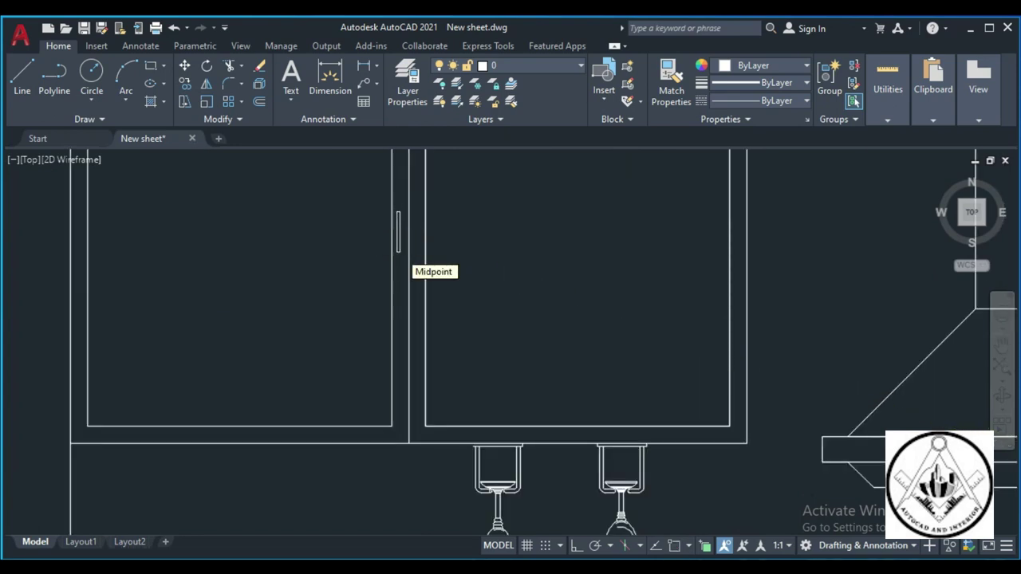
scroll(401, 252, down, 2)
scroll(401, 252, down, 2)
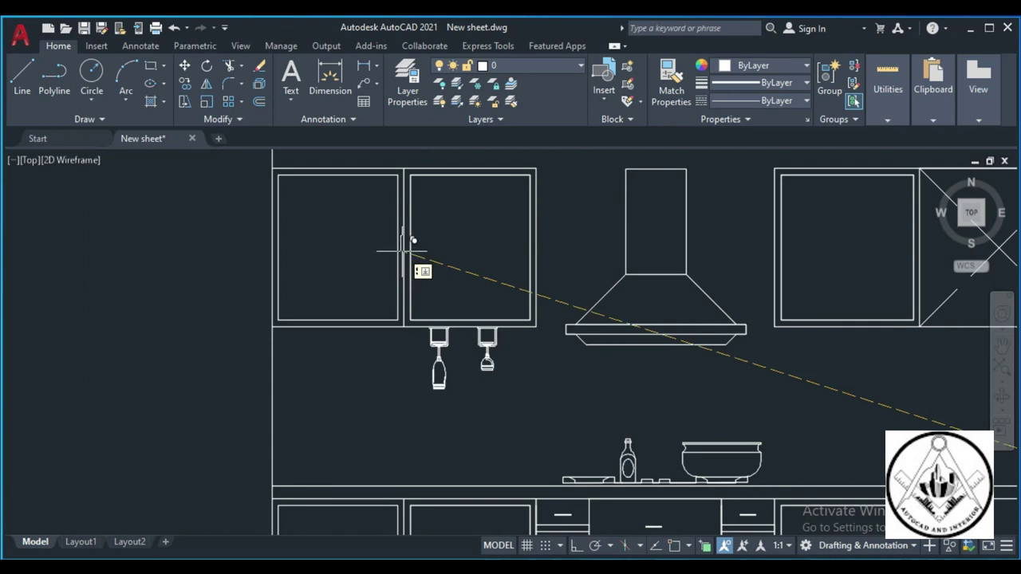
scroll(401, 251, up, 2)
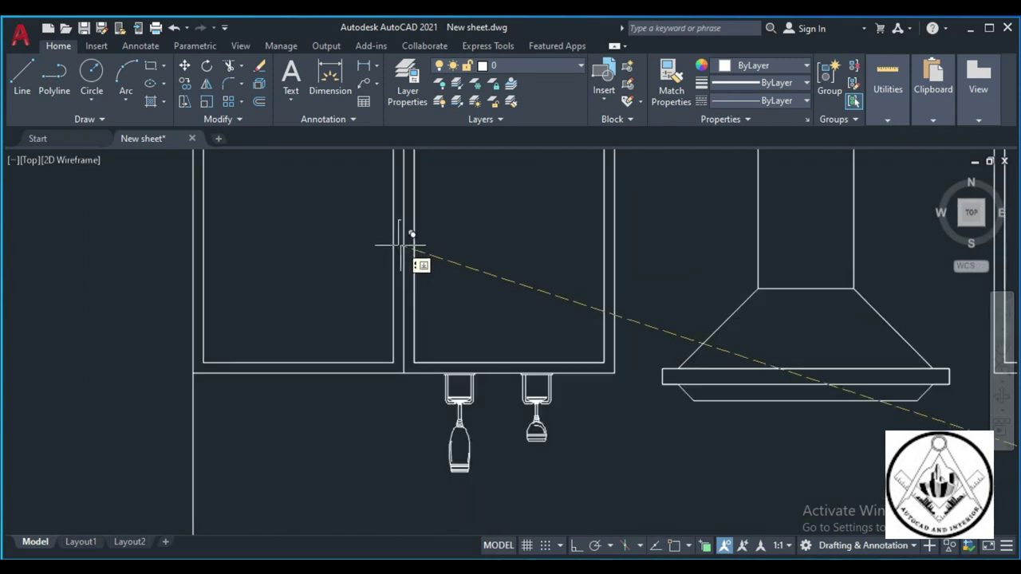
mouse_move(413, 231)
mouse_down()
mouse_move(421, 232)
mouse_move(407, 264)
mouse_move(577, 262)
mouse_up()
scroll(408, 265, down, 3)
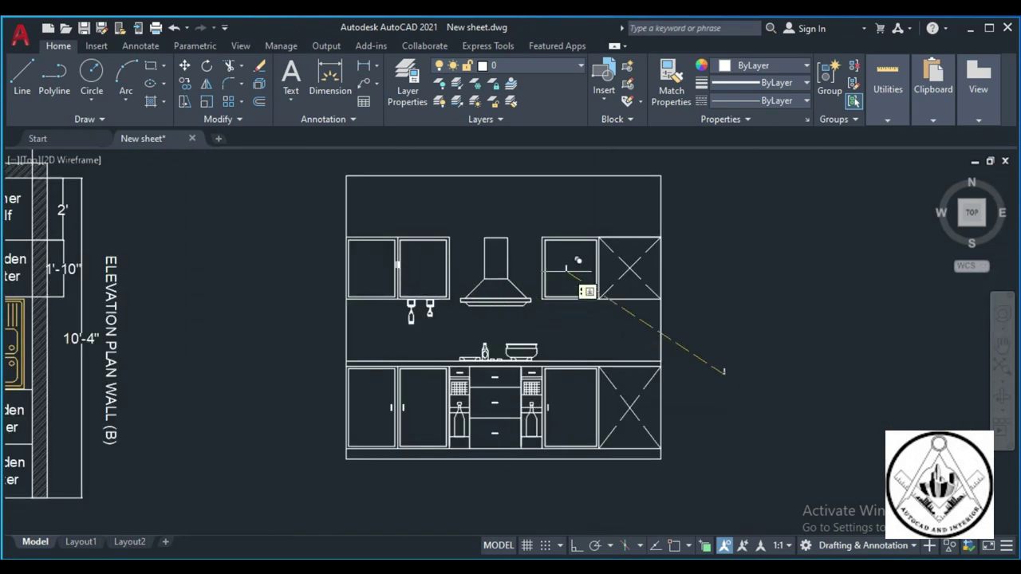
scroll(577, 262, up, 3)
scroll(547, 275, down, 3)
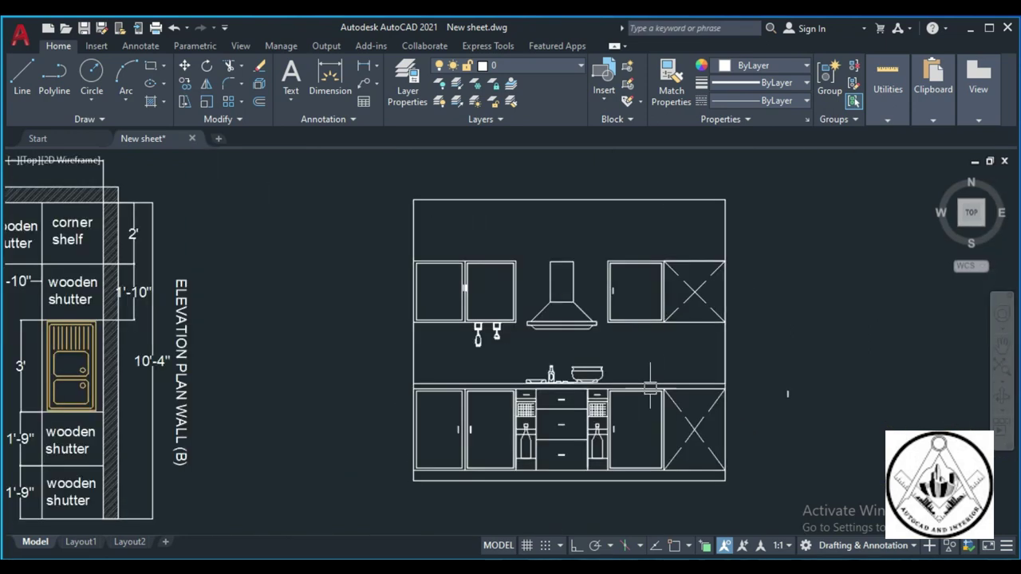
click(803, 67)
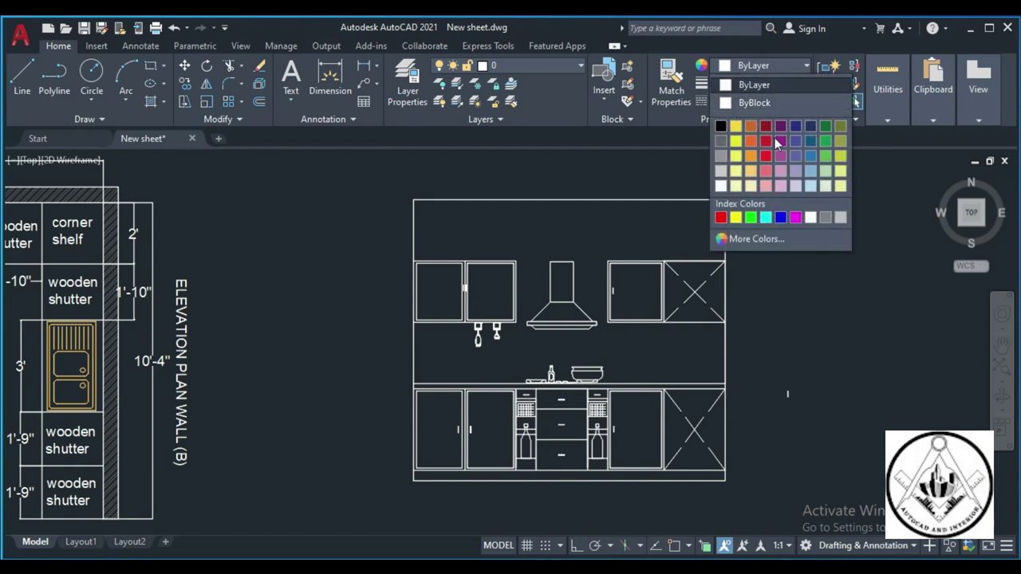
click(754, 240)
click(565, 184)
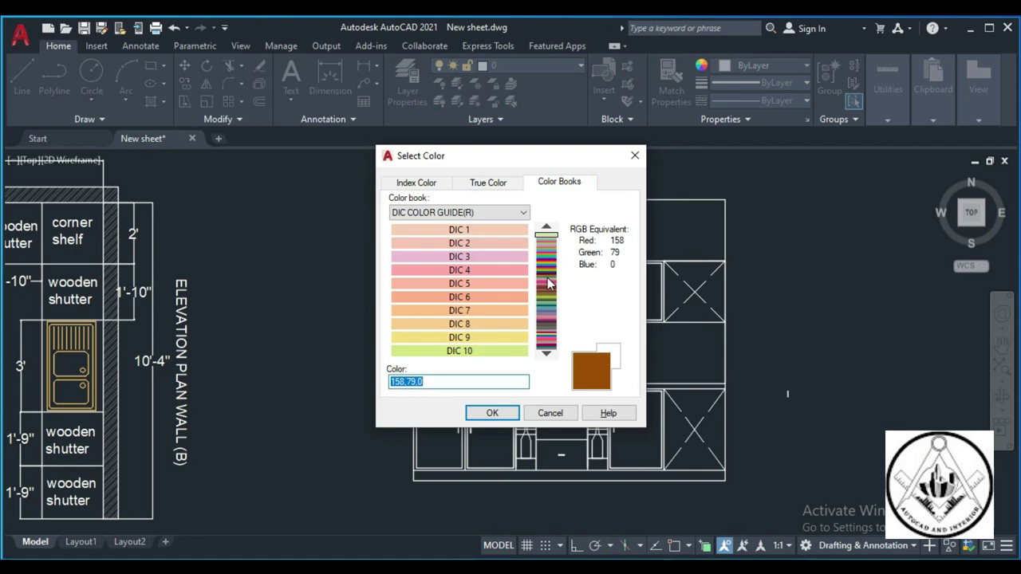
click(548, 292)
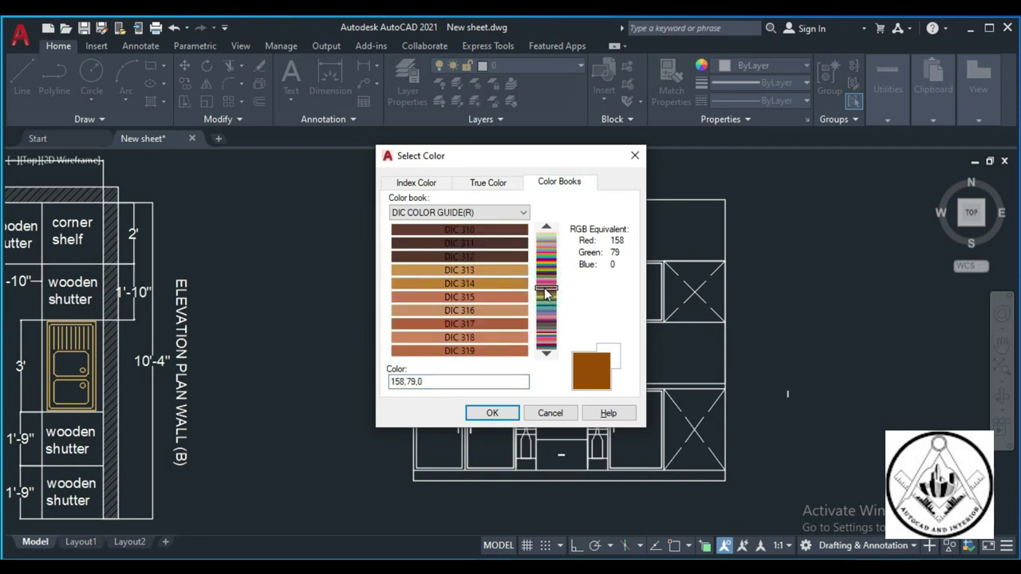
click(506, 256)
click(495, 411)
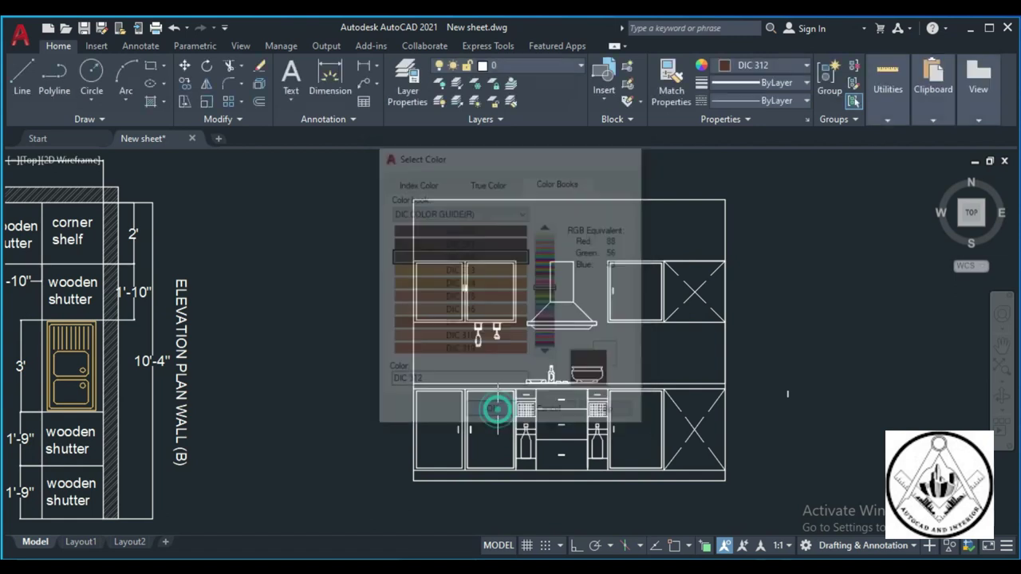
scroll(716, 373, down, 2)
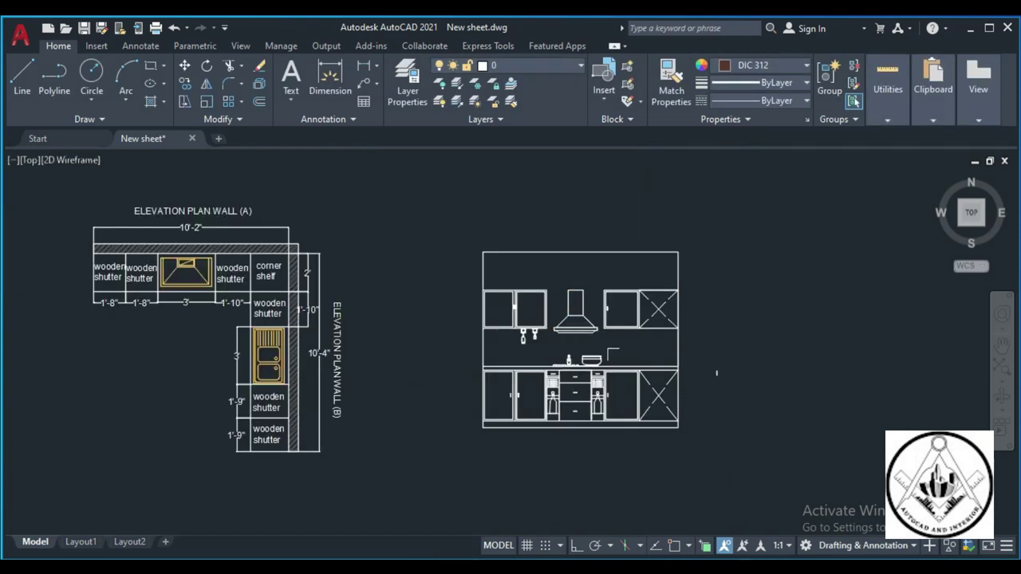
scroll(716, 373, up, 1)
scroll(771, 383, up, 1)
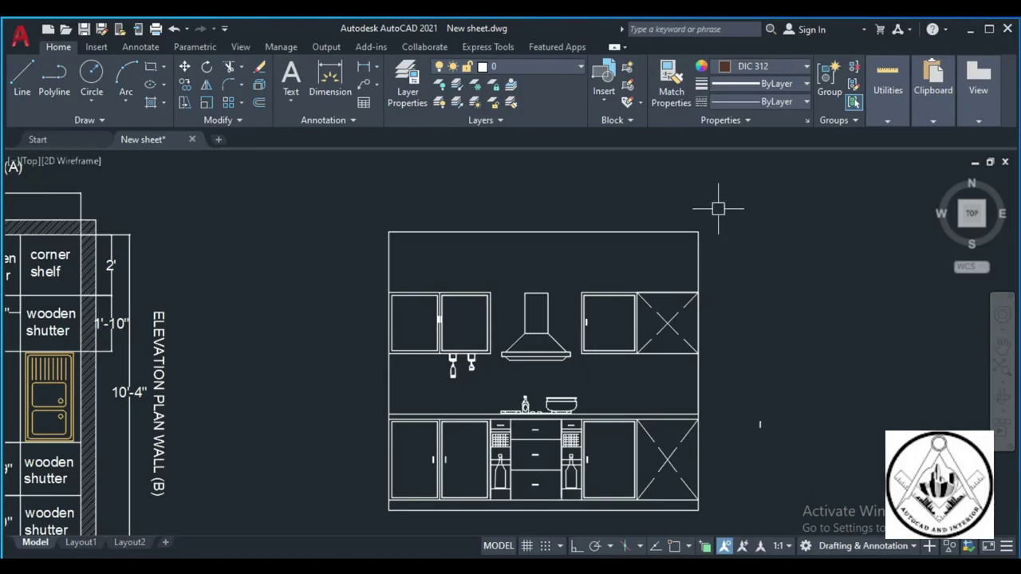
scroll(723, 239, down, 1)
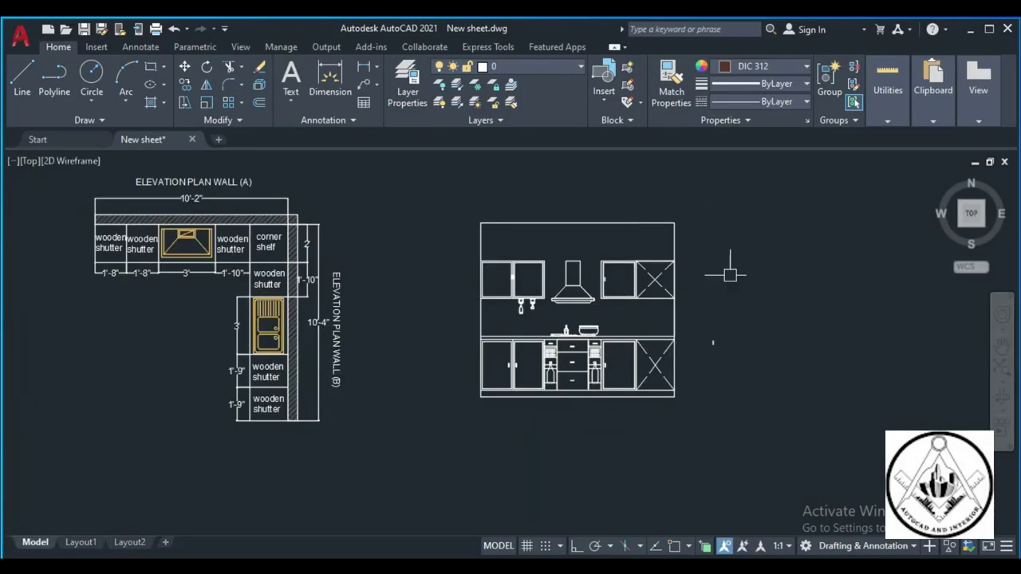
scroll(730, 275, up, 1)
Hatch the two upper-left cabinet doors with a cyan 128,214,212 glass fill
text(h)
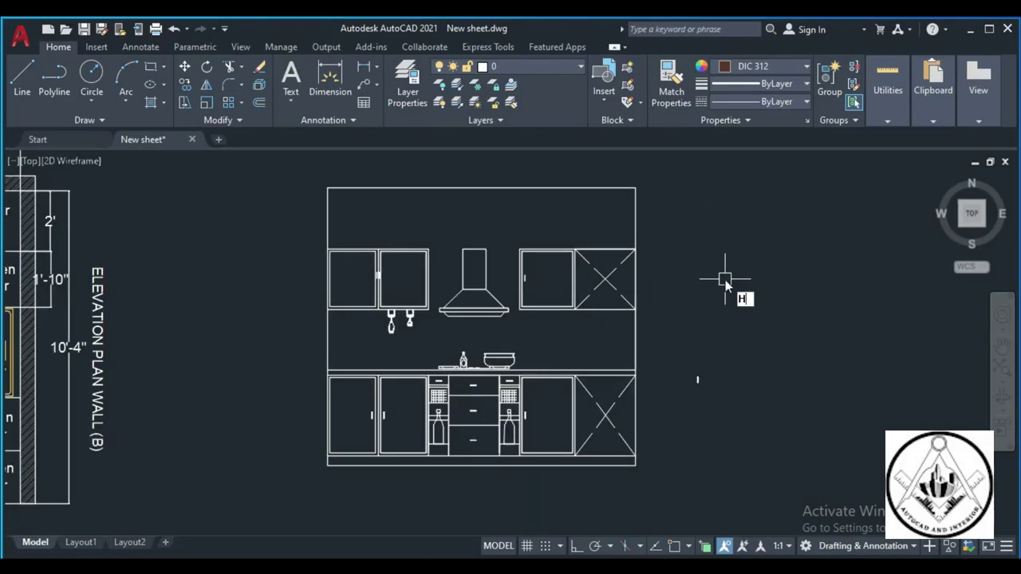
key(Return)
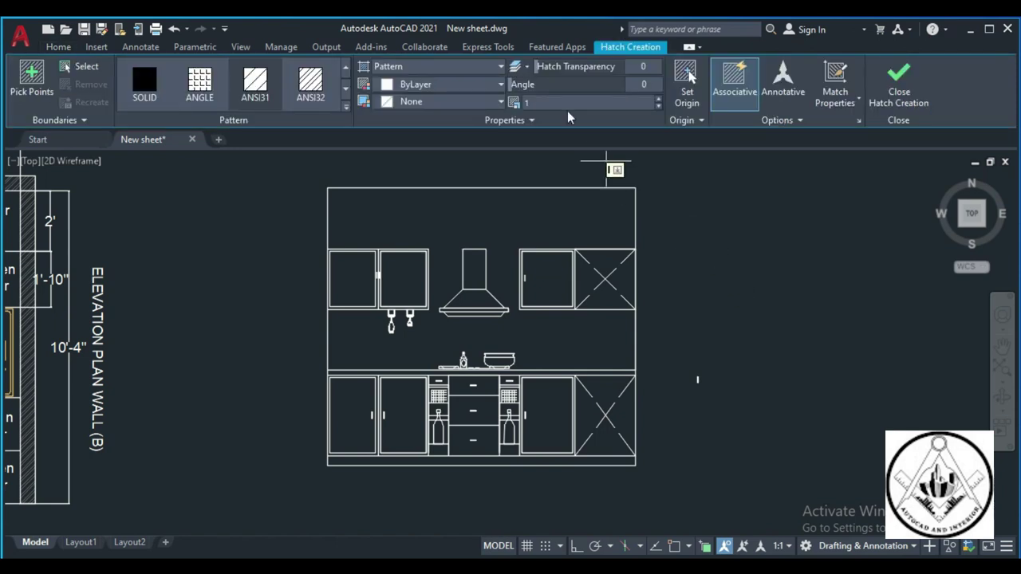
click(501, 84)
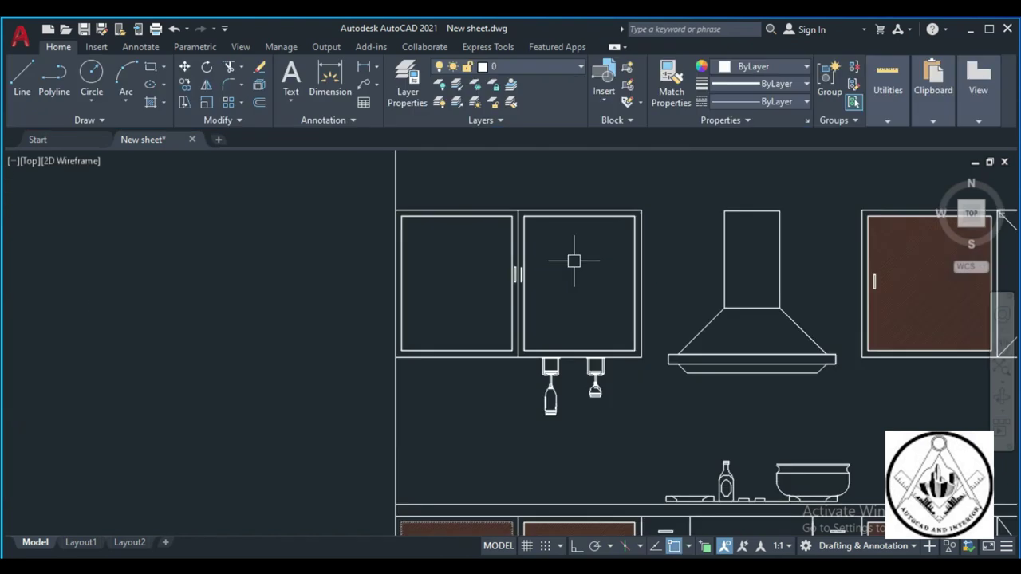
click(578, 69)
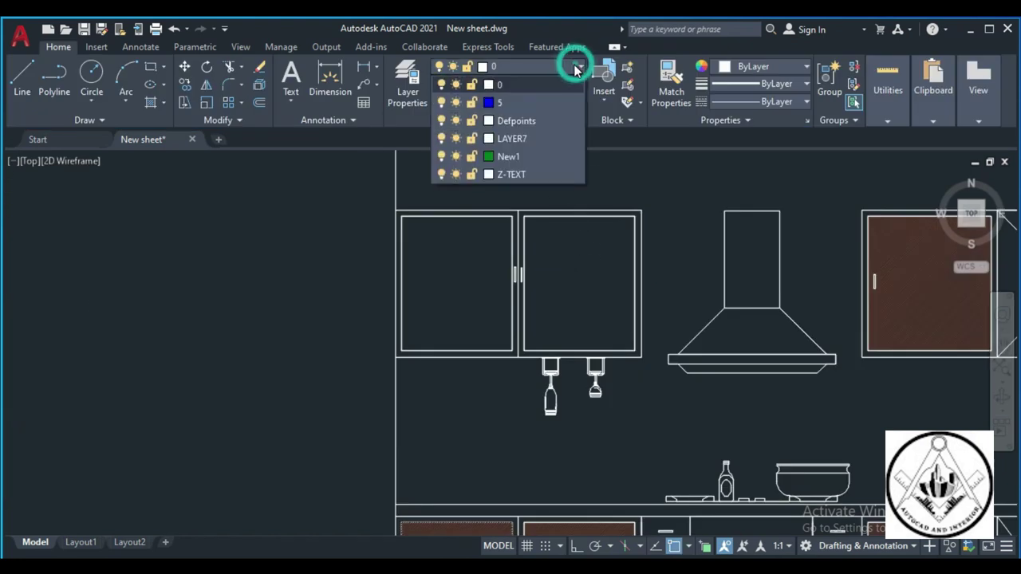
click(558, 85)
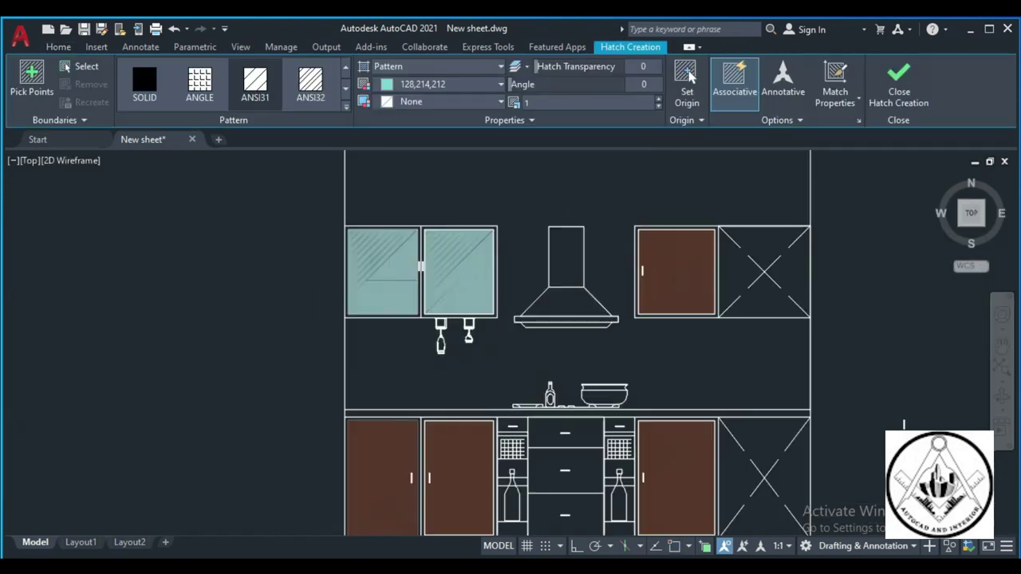
click(388, 285)
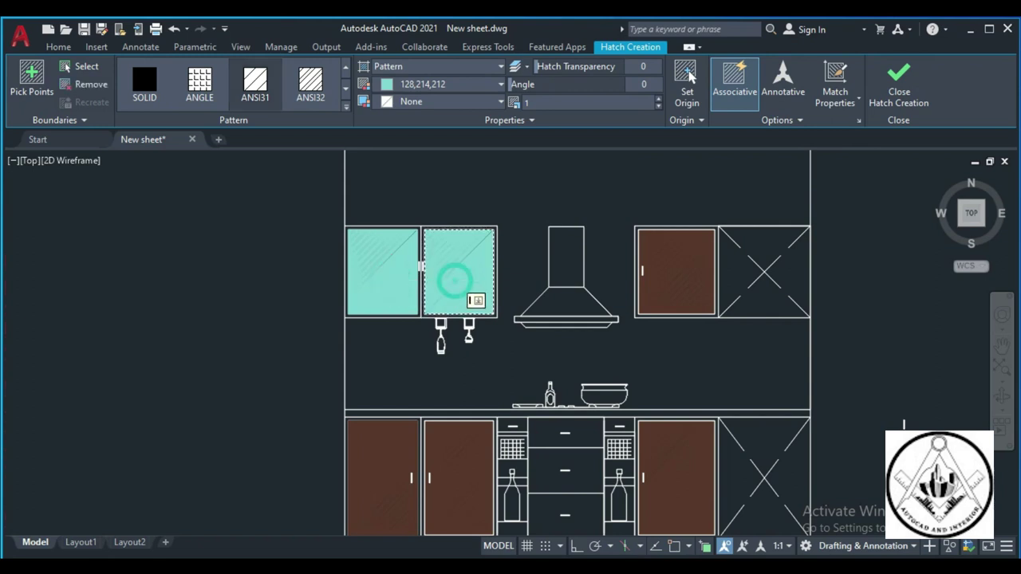
click(454, 279)
key(Return)
scroll(471, 263, down, 2)
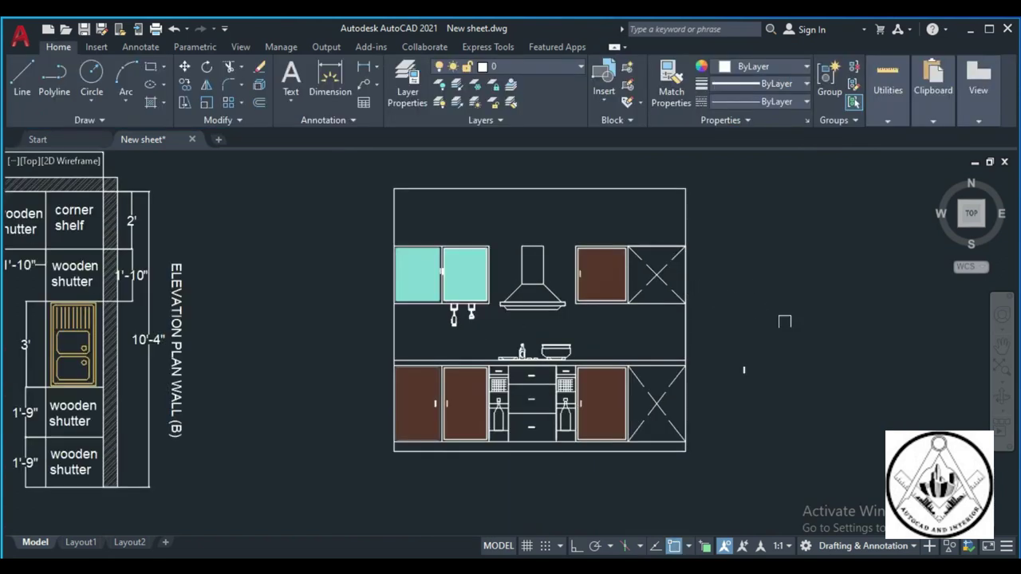
Draw a rectangle along the countertop from its left end to the right
scroll(753, 307, down, 2)
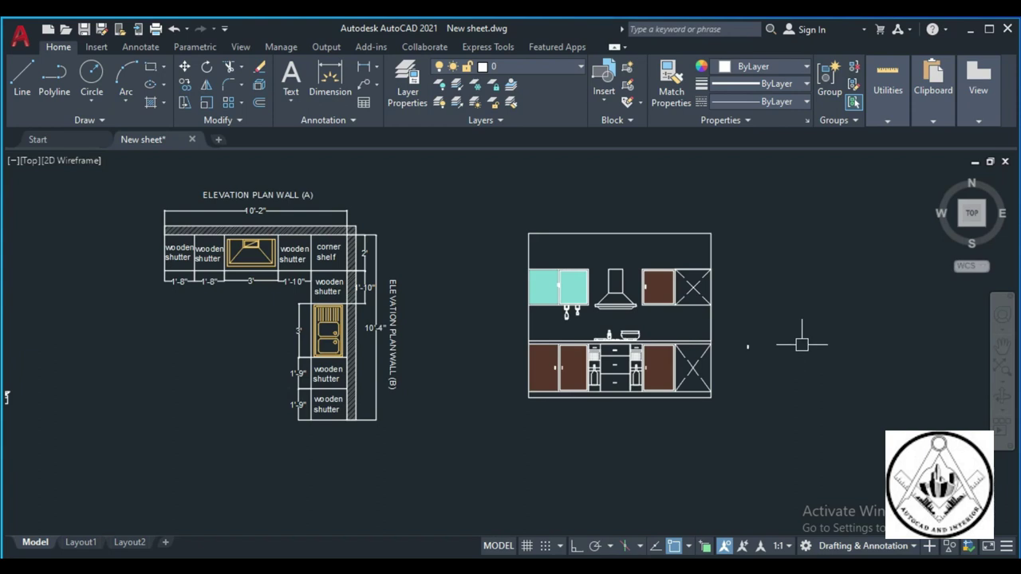
scroll(795, 344, up, 2)
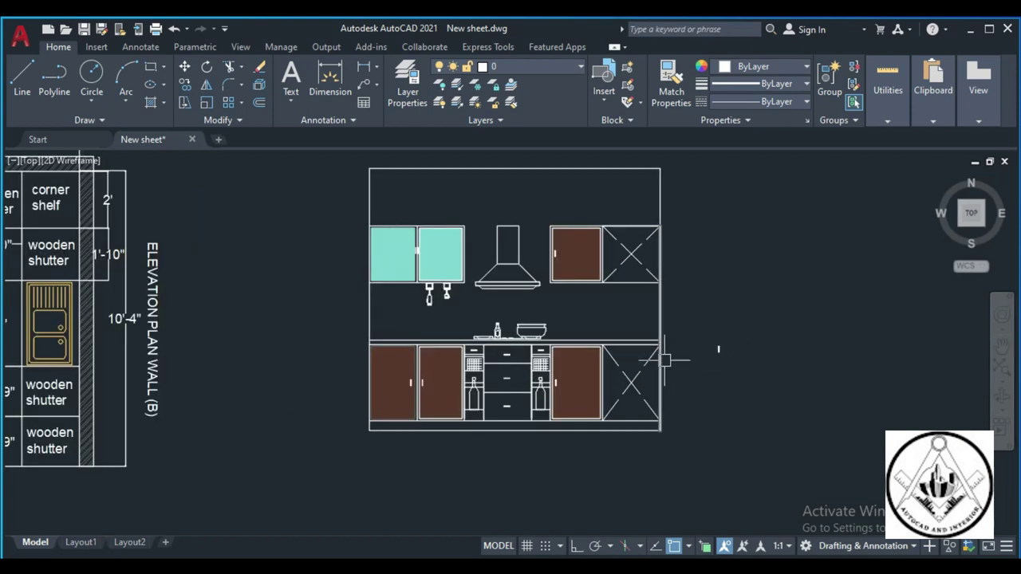
scroll(667, 358, up, 2)
scroll(684, 320, down, 2)
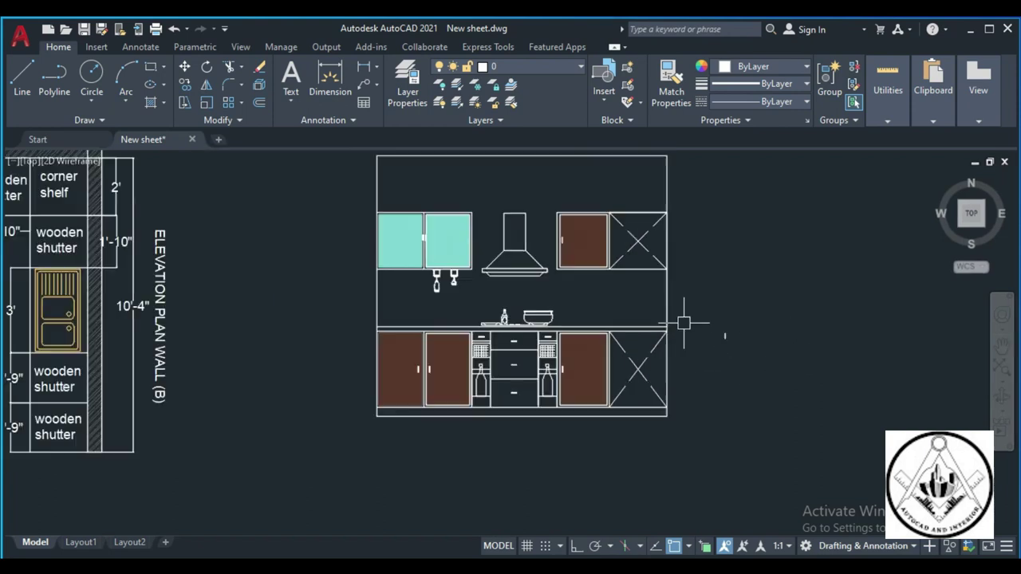
click(151, 72)
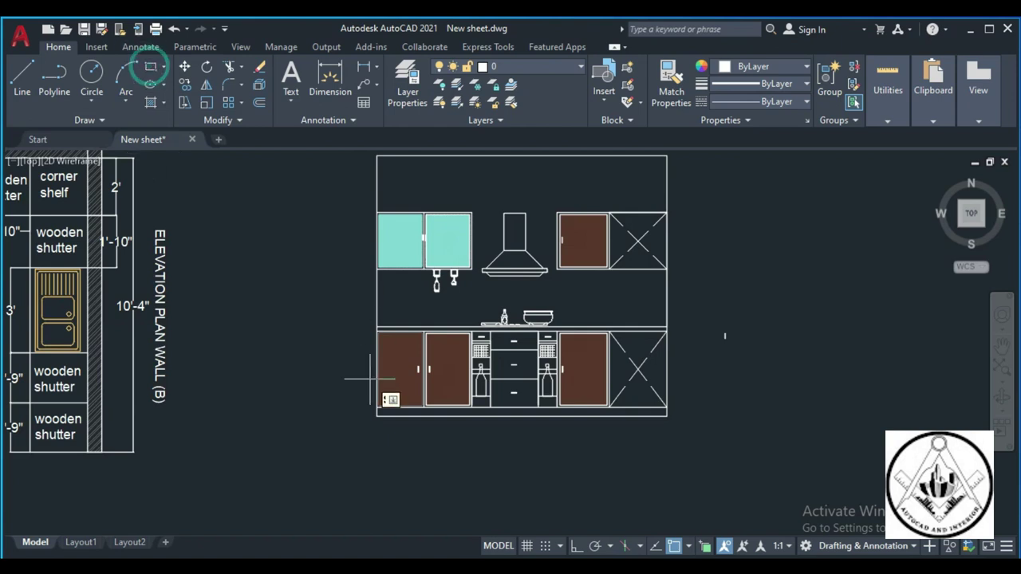
scroll(399, 343, up, 4)
scroll(319, 310, up, 2)
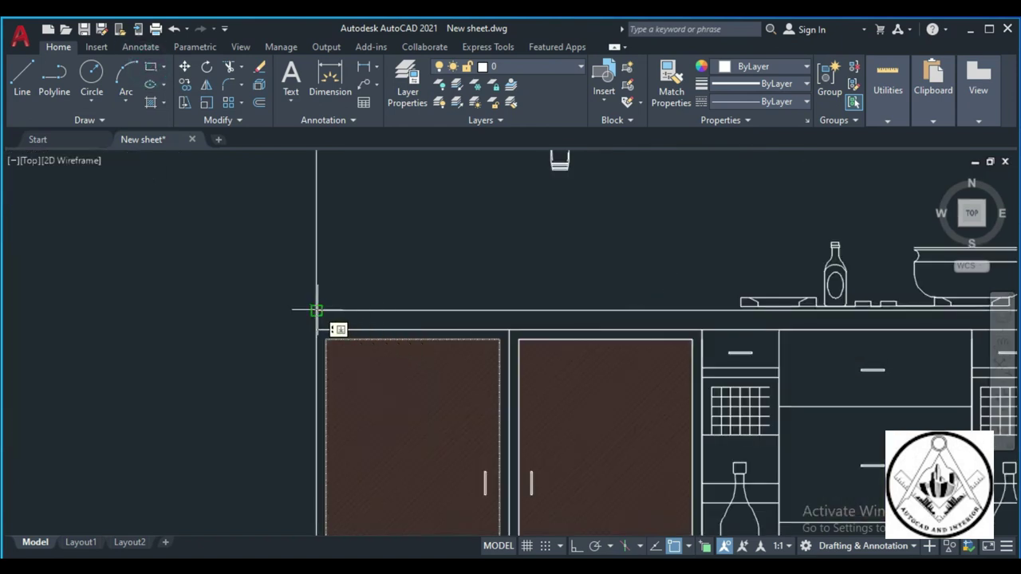
click(317, 310)
scroll(317, 310, down, 4)
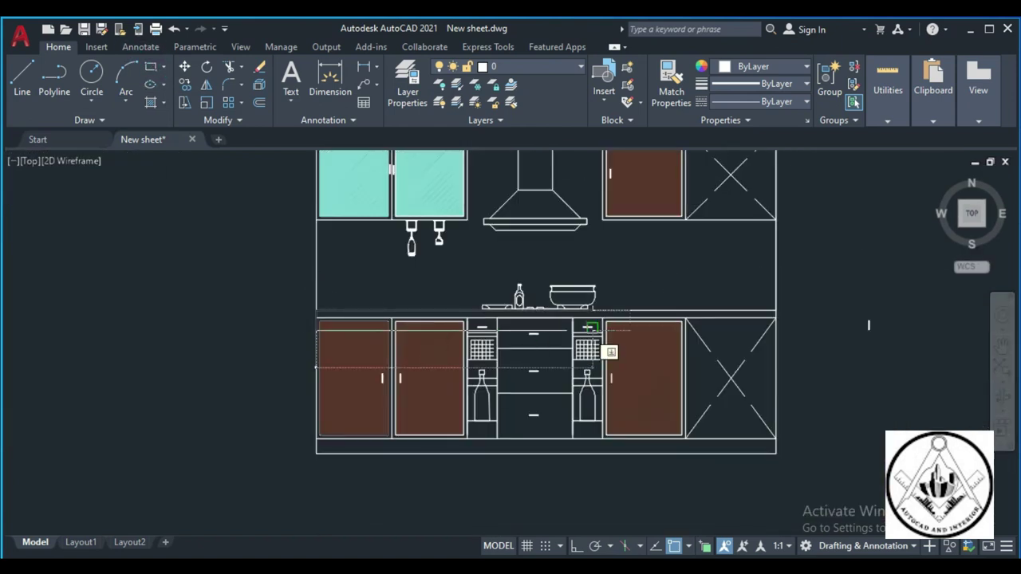
scroll(830, 323, up, 2)
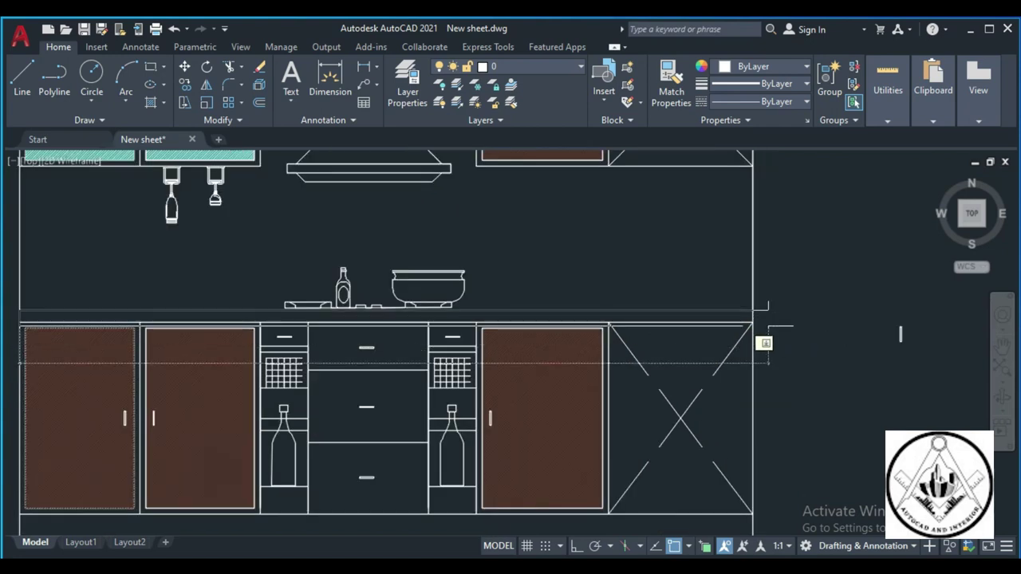
click(751, 322)
Draw the base strip rectangle under the lower cabinets
scroll(721, 288, down, 4)
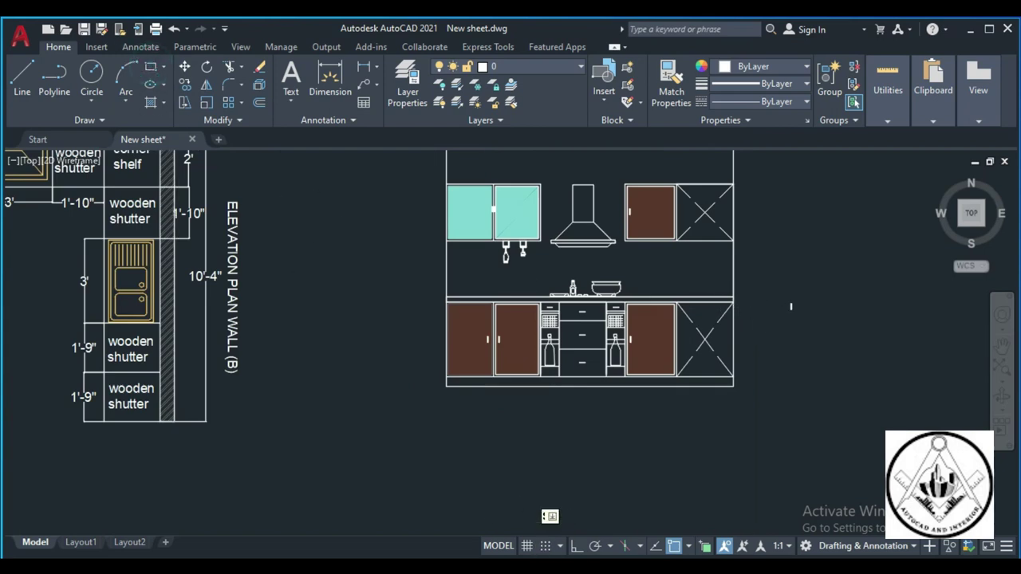
scroll(503, 411, up, 4)
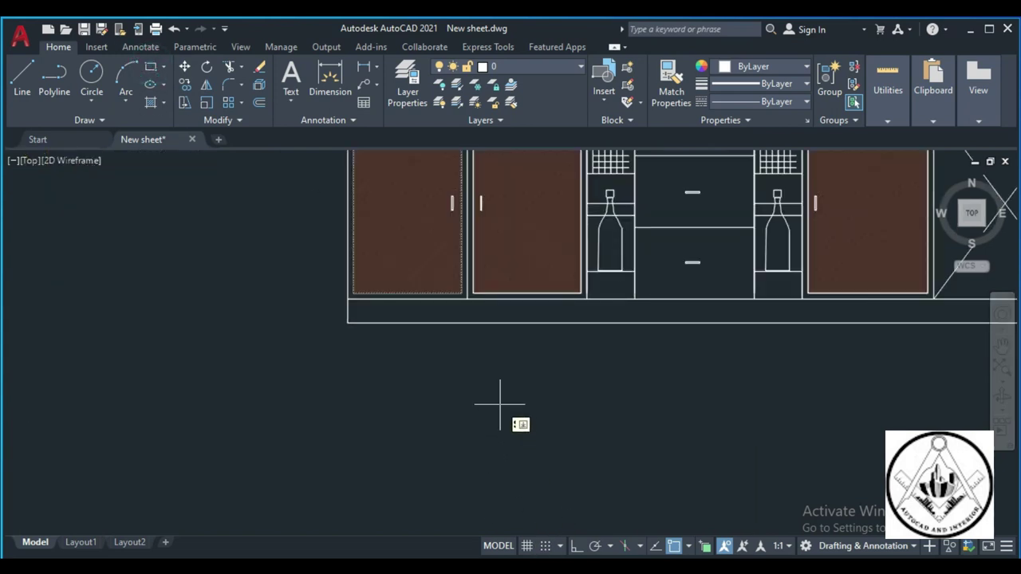
click(348, 299)
scroll(348, 299, down, 2)
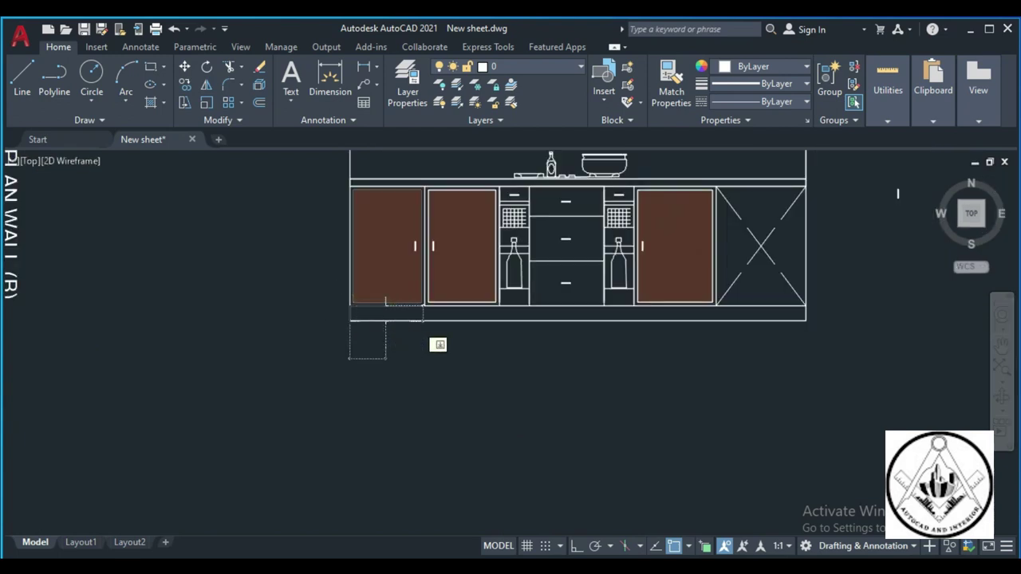
scroll(766, 311, up, 2)
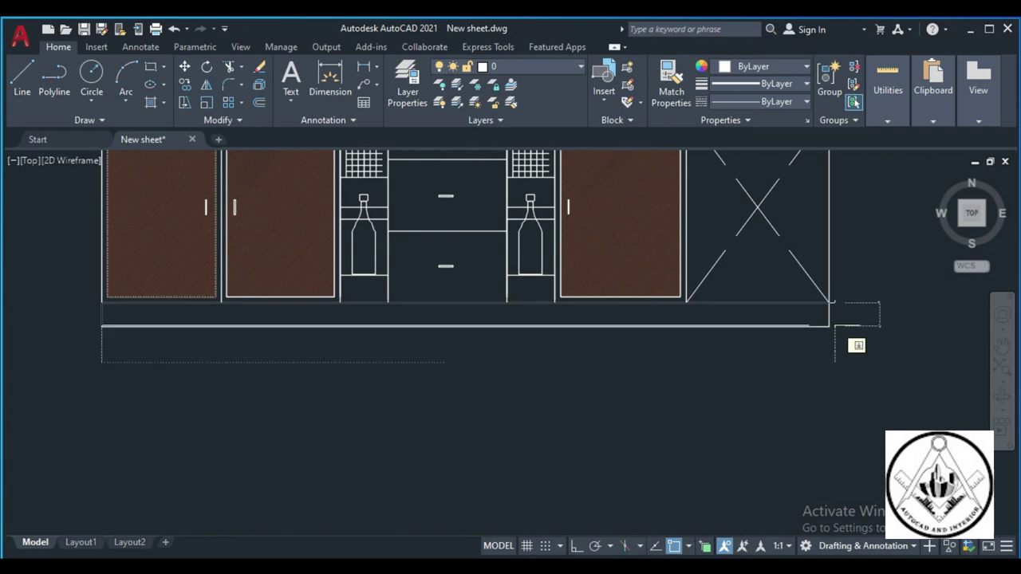
click(830, 326)
scroll(686, 399, down, 4)
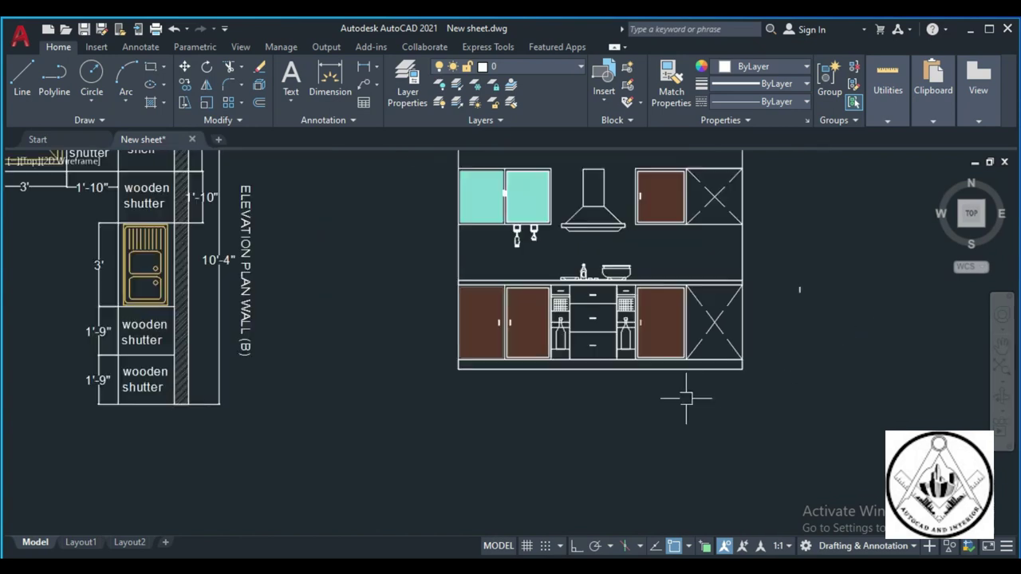
scroll(746, 248, up, 2)
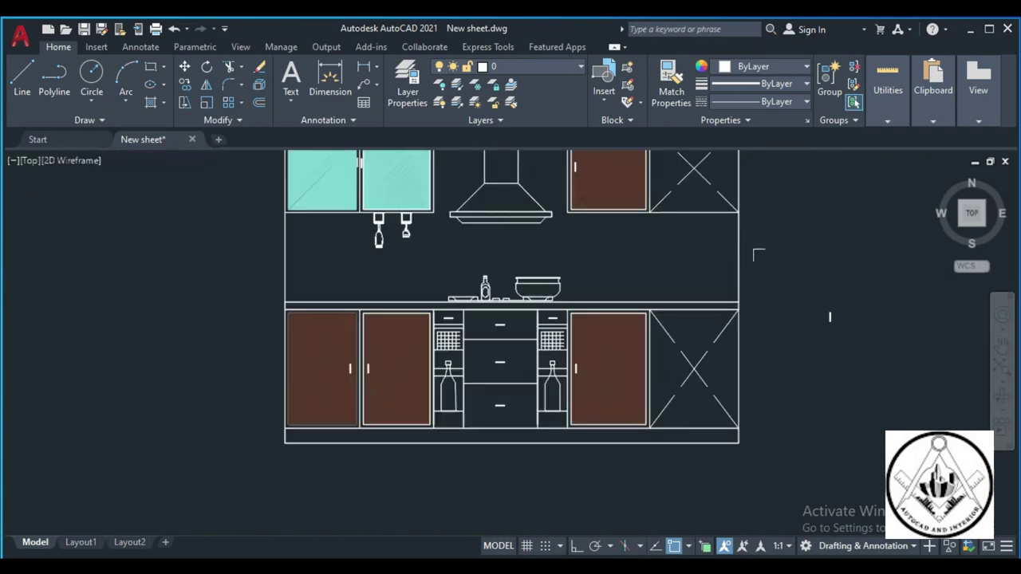
text(H)
Apply the AR-CONC pattern inside the countertop strip and select the hatch Scale field
key(Return)
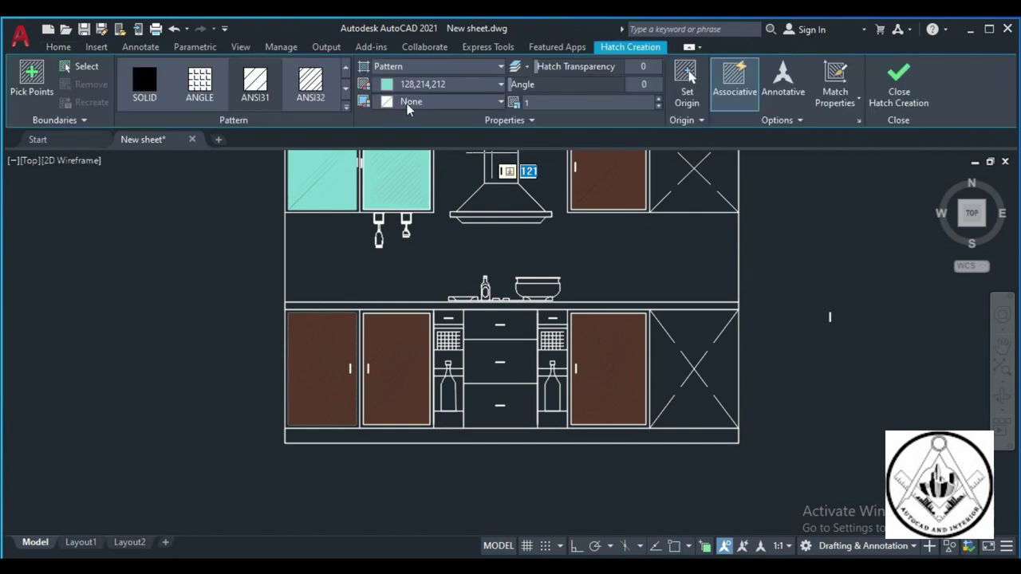
click(346, 93)
click(346, 91)
click(346, 91)
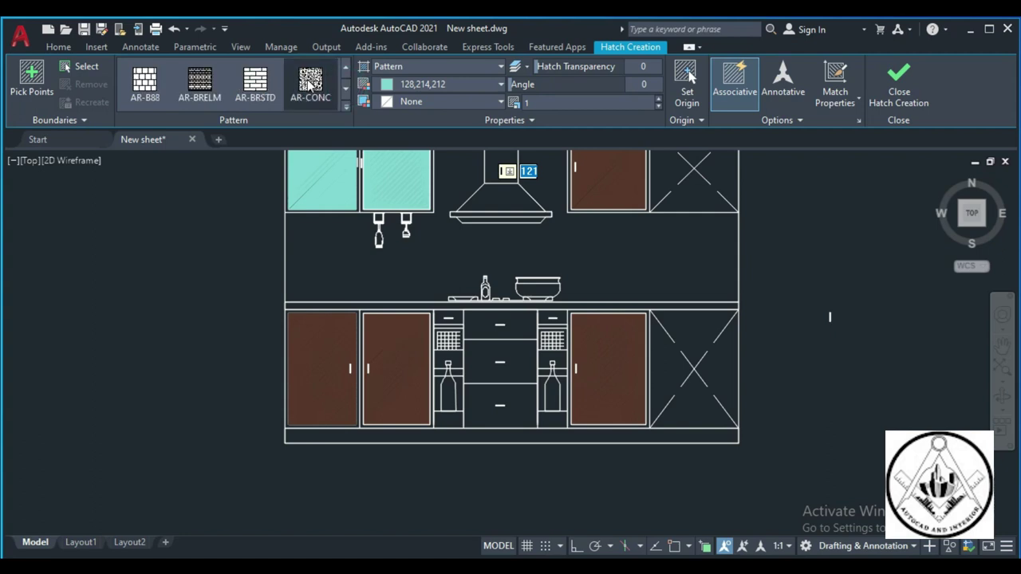
click(311, 82)
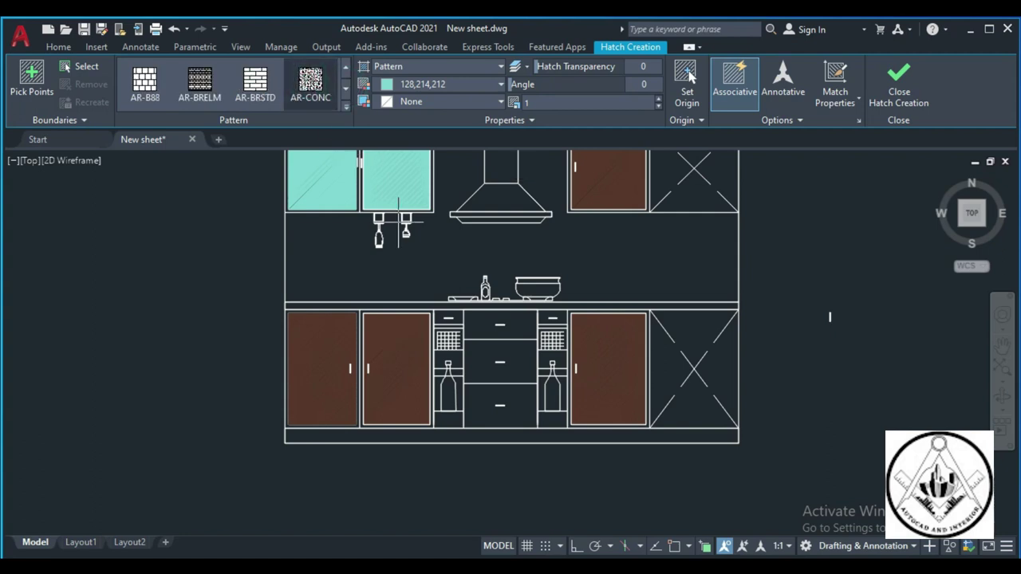
scroll(414, 305, up, 2)
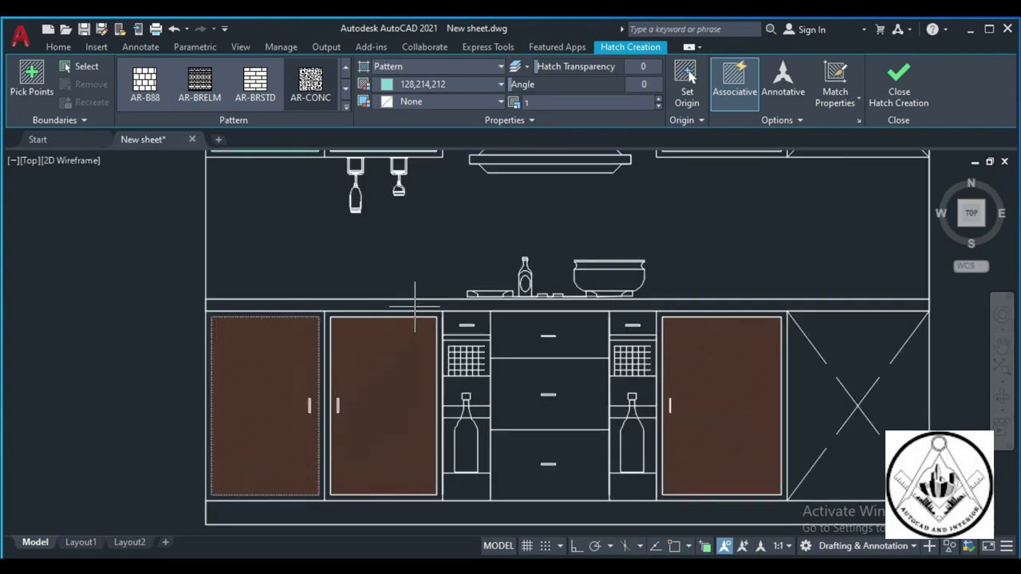
click(413, 305)
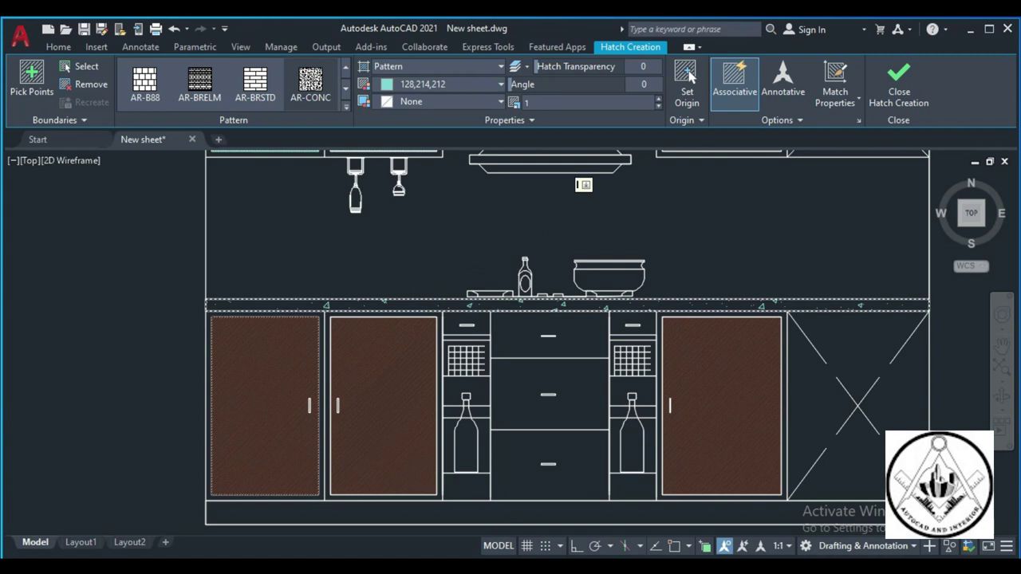
click(545, 101)
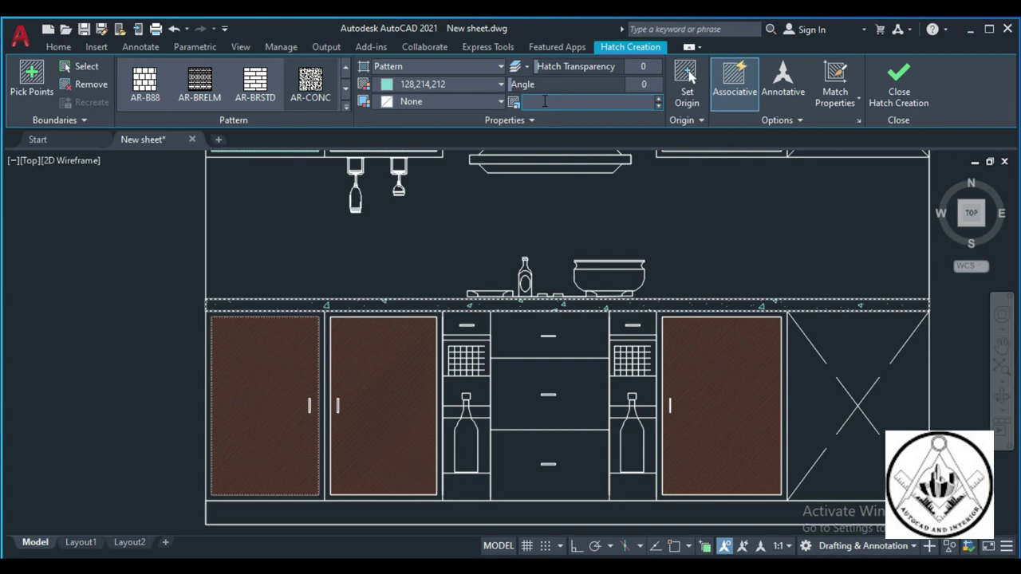
text(2)
Apply a hatch scale of 2 to the countertop and dismiss the boundary error warning
key(Return)
click(153, 221)
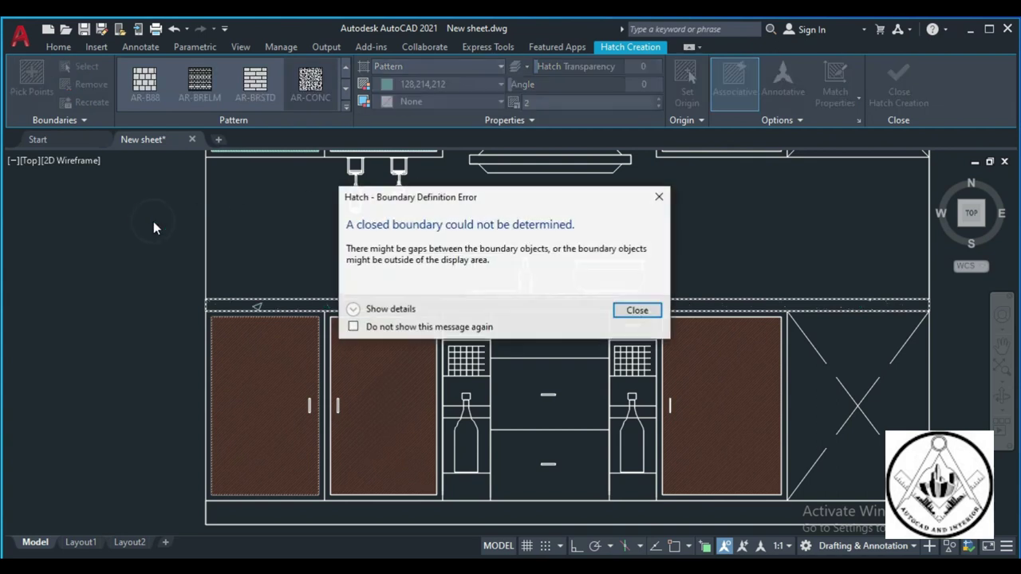
click(659, 198)
click(541, 102)
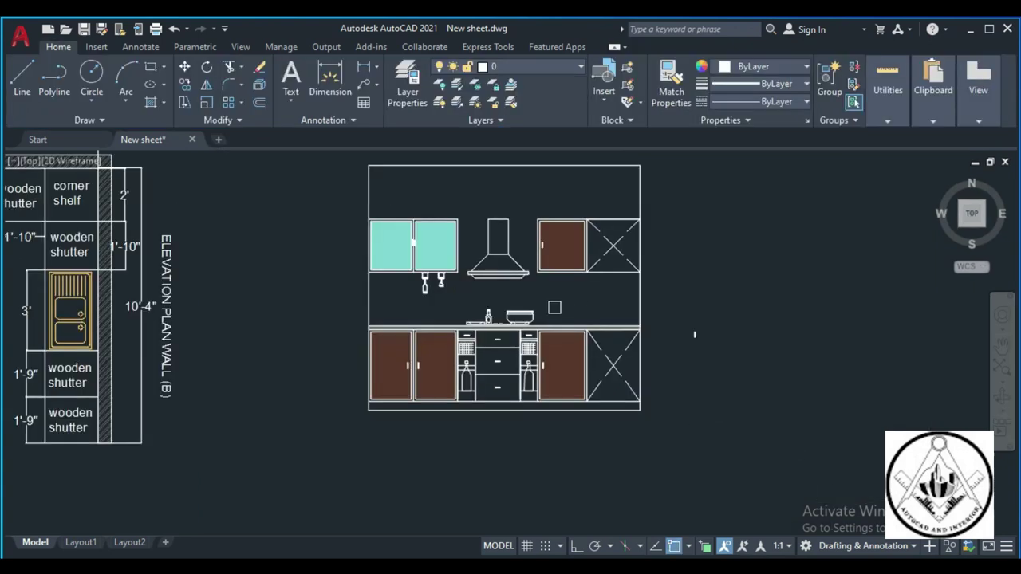
Start a new hatch with the H command and set its colour to grey 147,149,152
scroll(498, 423, up, 2)
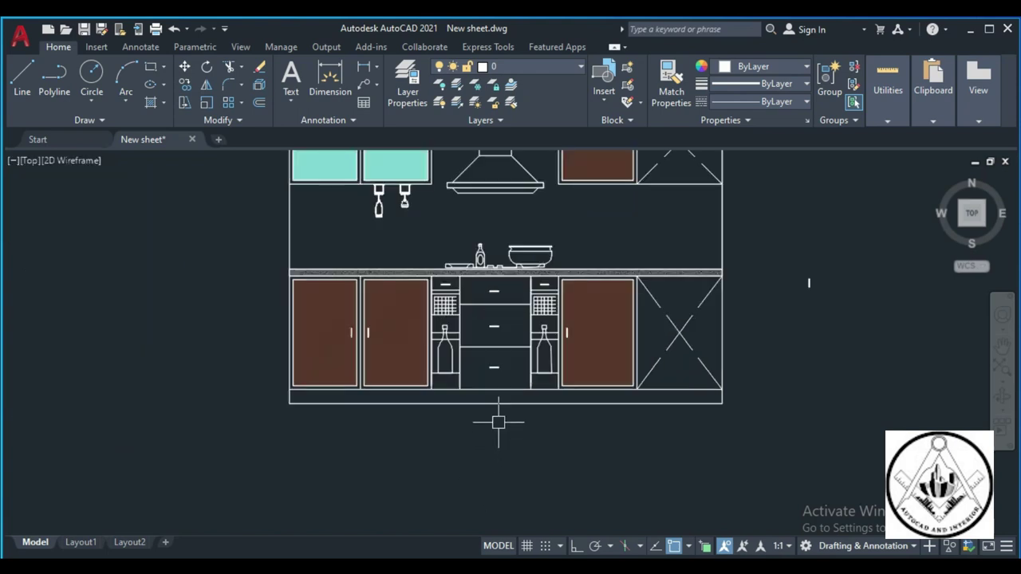
text(h)
key(Return)
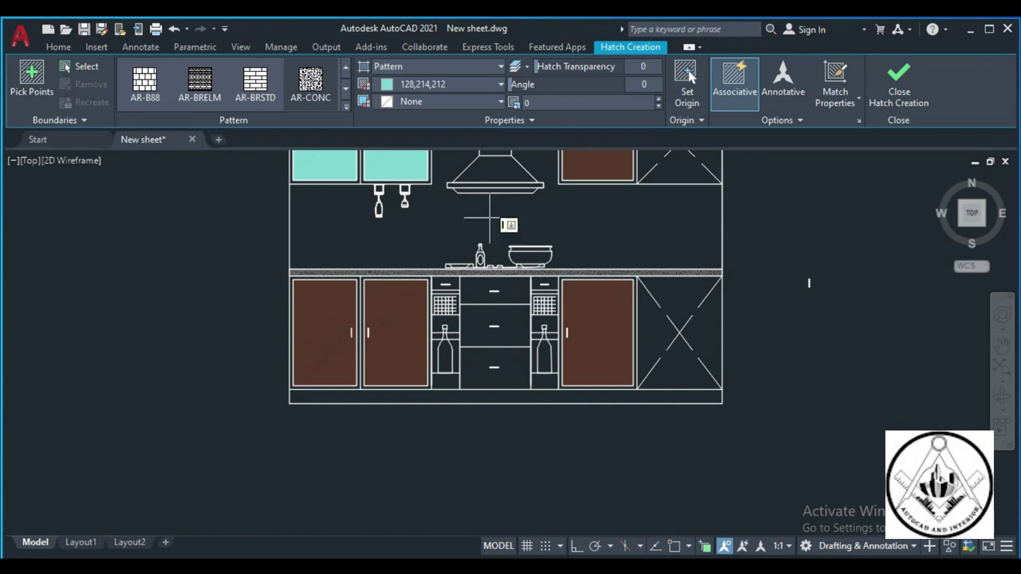
click(485, 165)
click(501, 85)
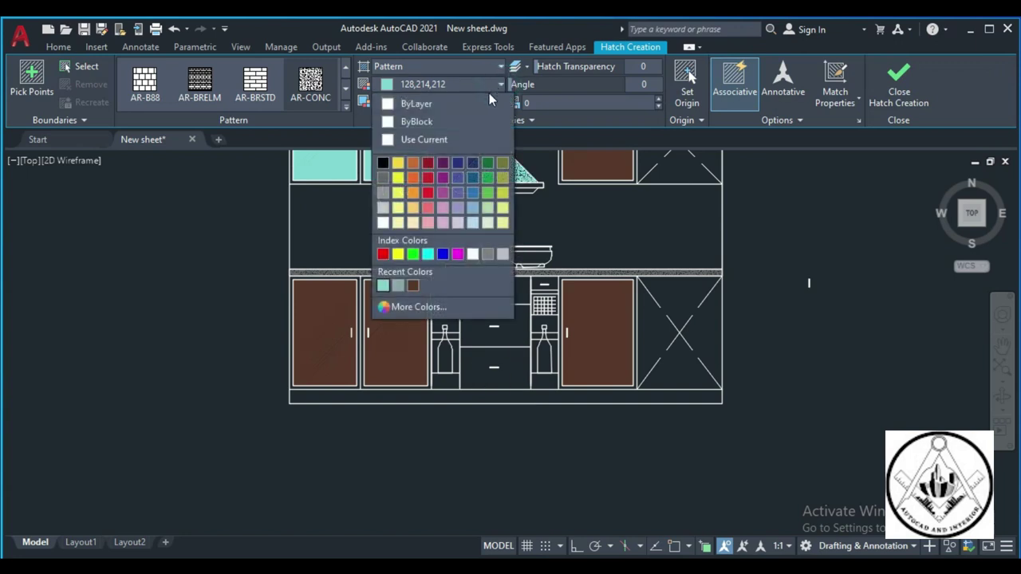
click(383, 193)
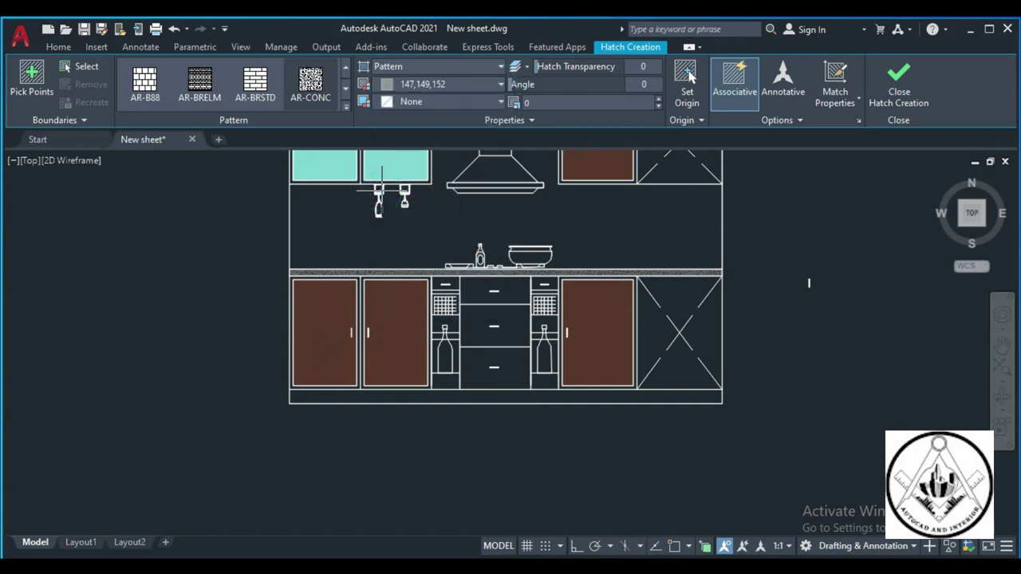
Fill the plinth strip beneath the base cabinets with the grey hatch and finish it
click(431, 398)
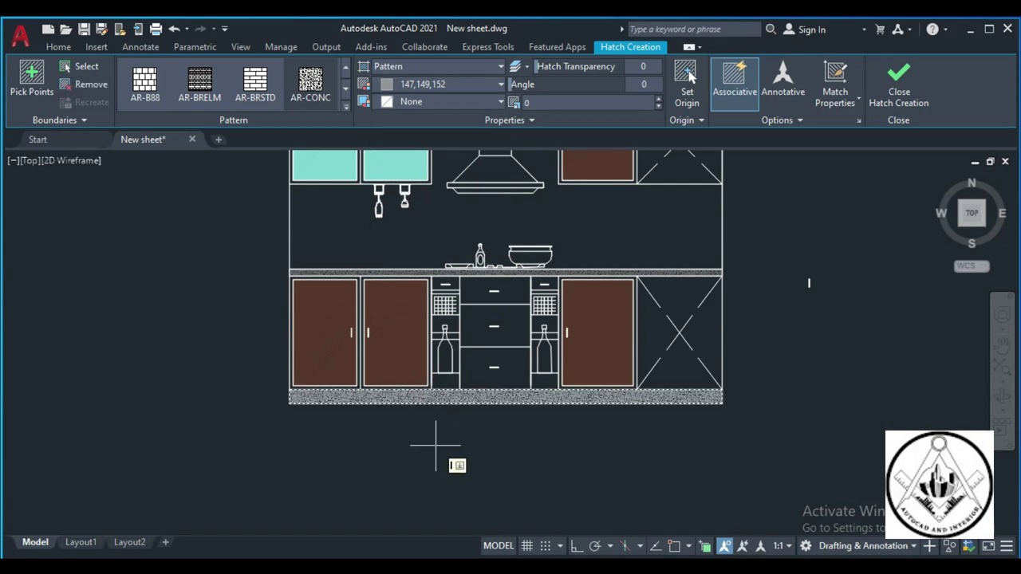
scroll(436, 446, down, 2)
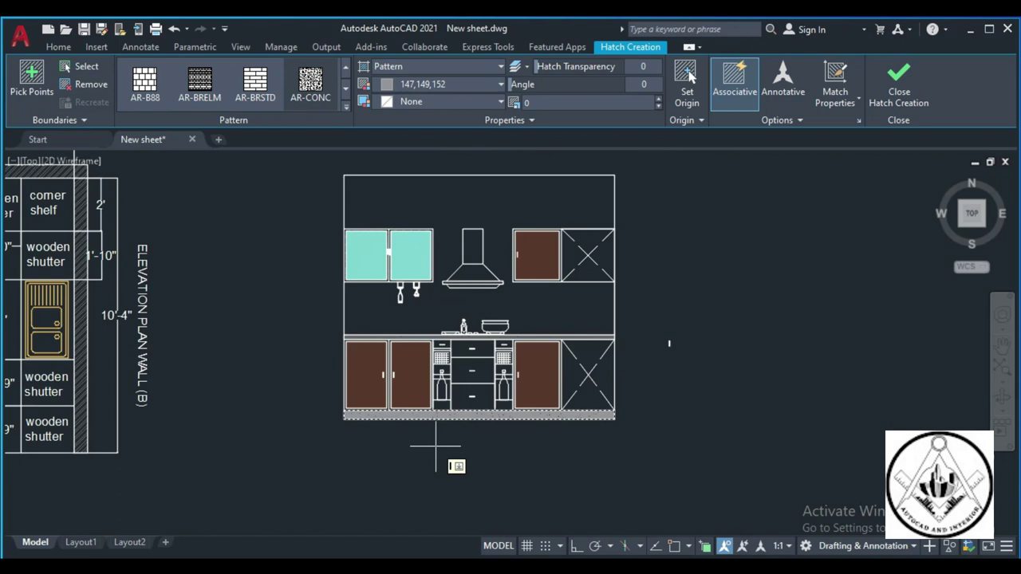
scroll(443, 448, up, 2)
scroll(447, 435, up, 2)
scroll(448, 414, up, 2)
scroll(448, 414, up, 1)
scroll(449, 414, down, 3)
scroll(458, 424, down, 2)
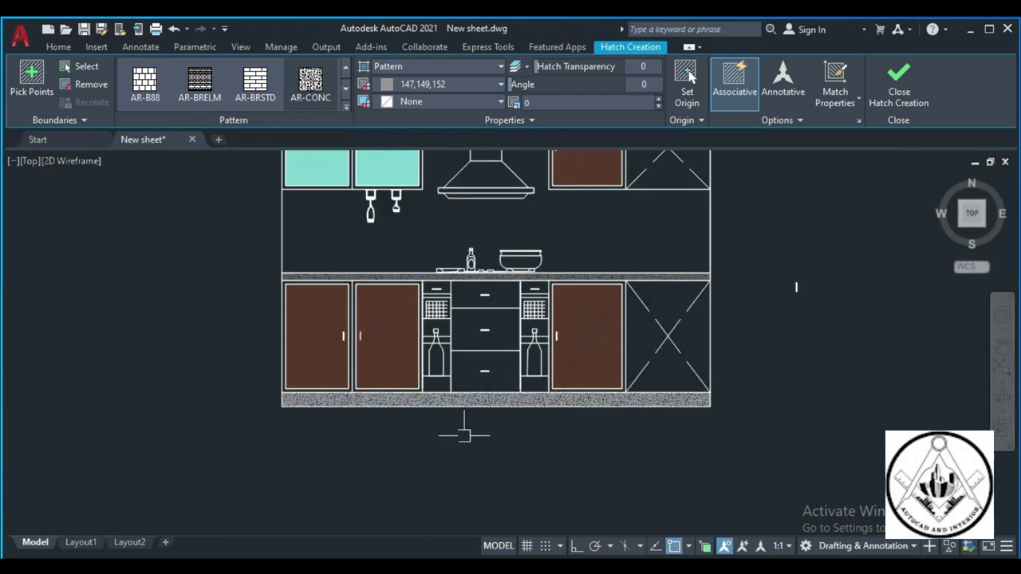
key(Return)
scroll(478, 435, down, 2)
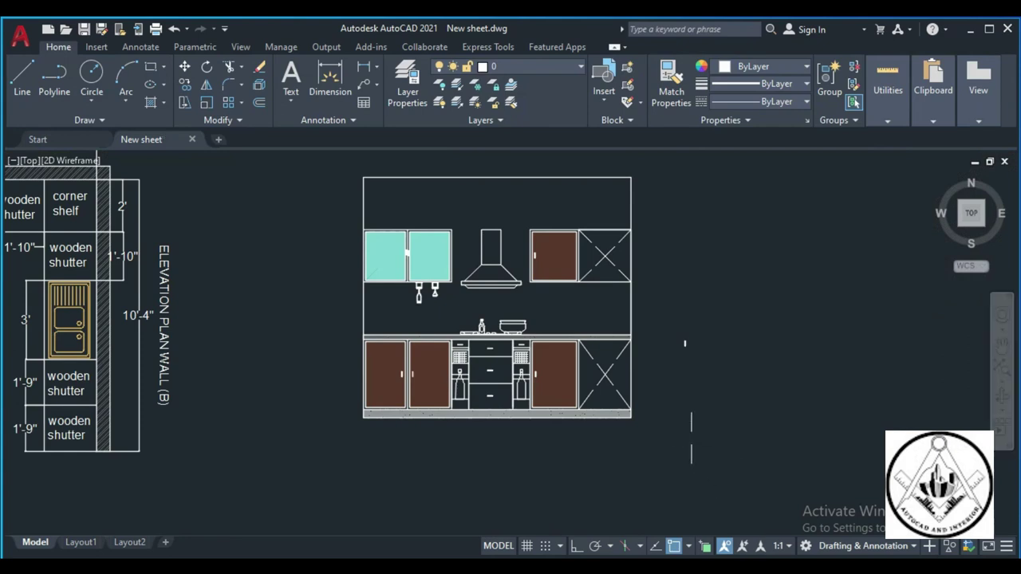
Inspect the title texts on the plan, then clear the selection
scroll(684, 344, up, 2)
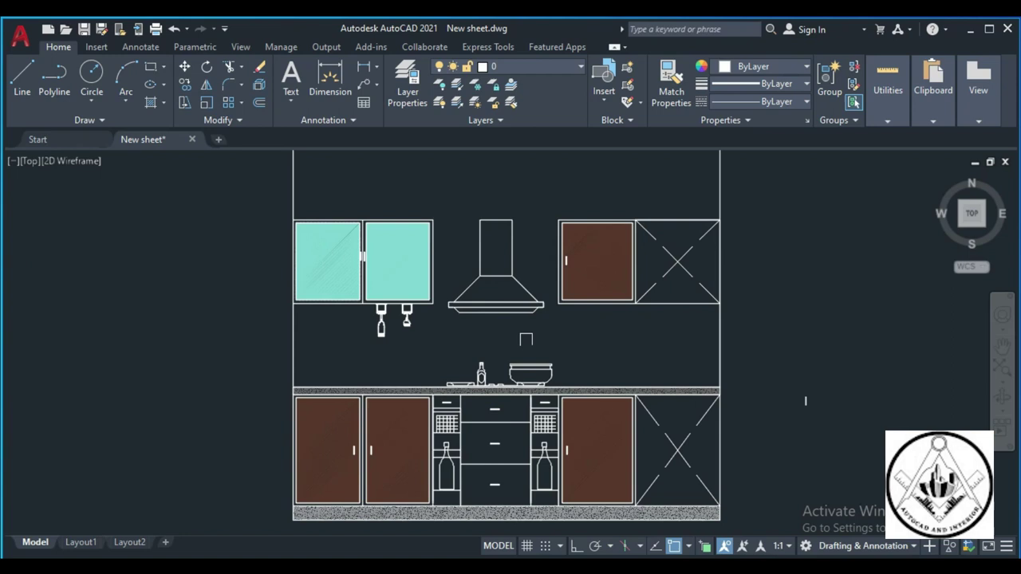
scroll(519, 341, down, 2)
scroll(585, 359, up, 2)
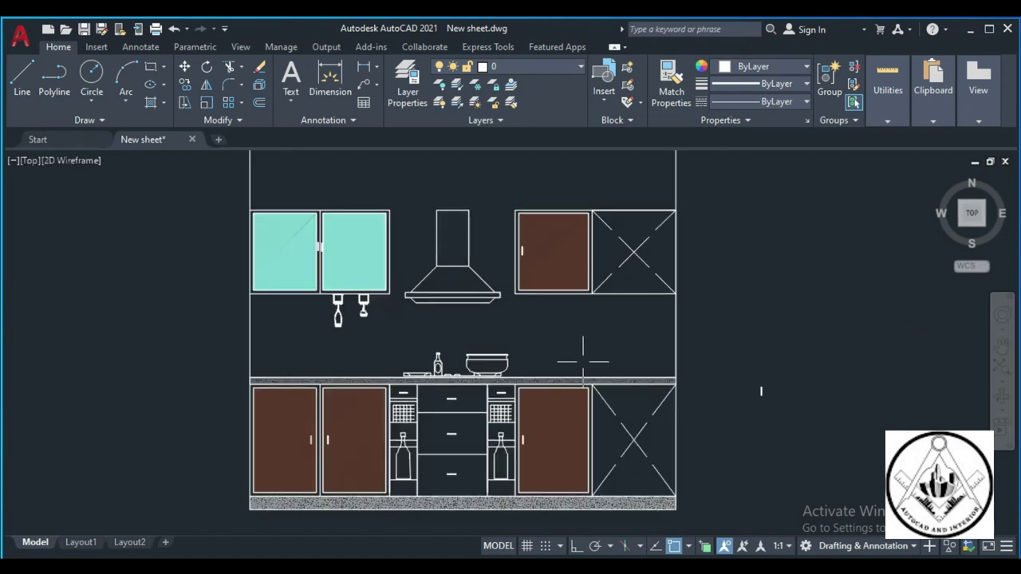
scroll(566, 355, up, 2)
scroll(581, 335, down, 4)
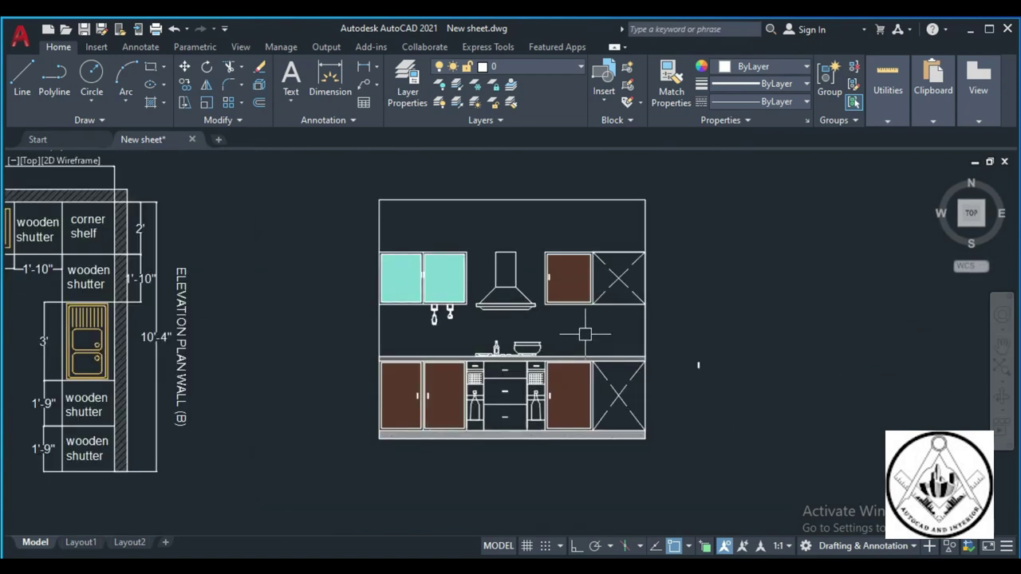
click(740, 382)
click(684, 339)
key(Escape)
scroll(694, 347, down, 4)
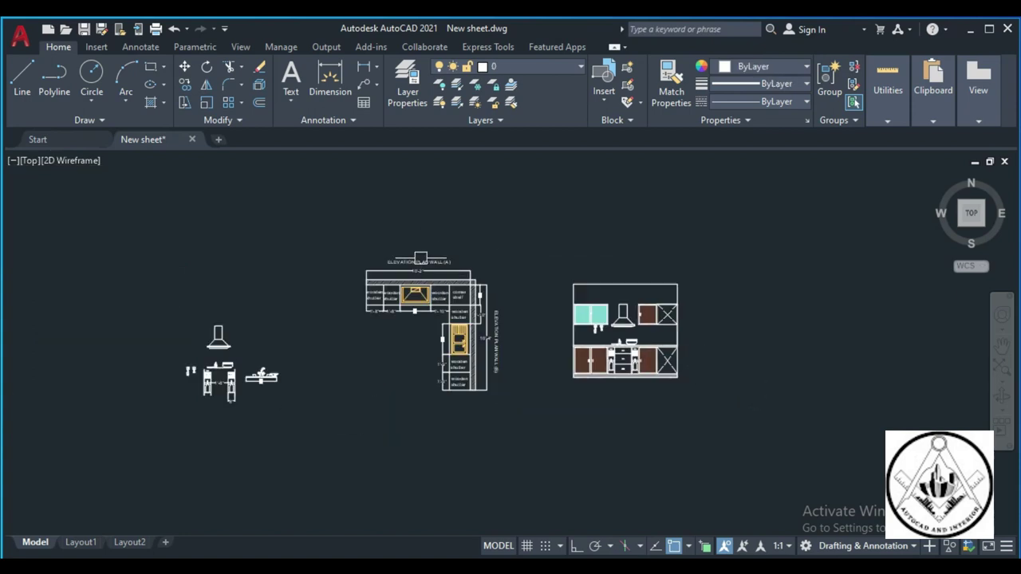
scroll(471, 255, up, 2)
scroll(471, 256, up, 2)
Copy the ELEVATION PLAN WALL (A) title to just below the elevation
text(o)
key(Return)
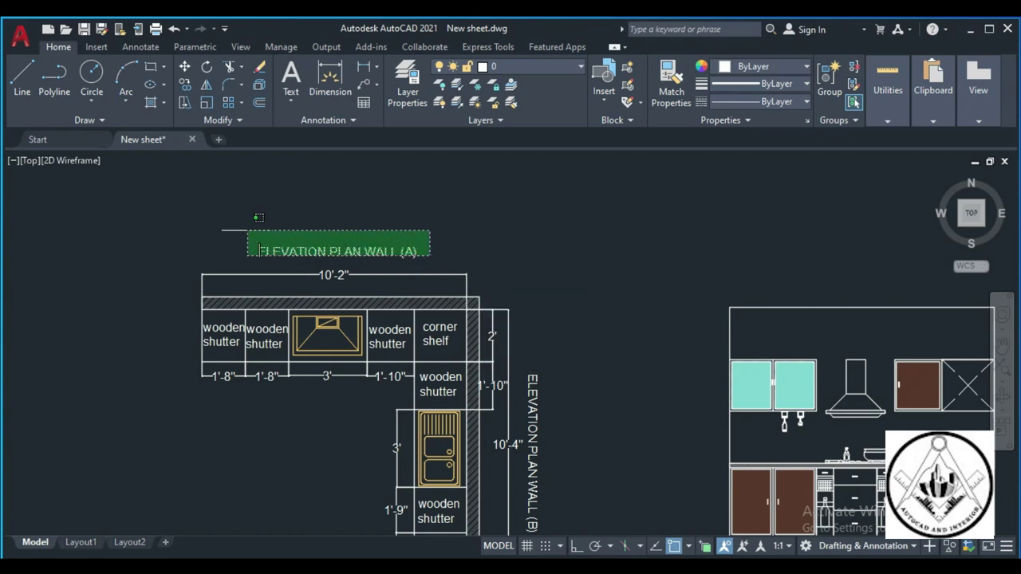
click(239, 223)
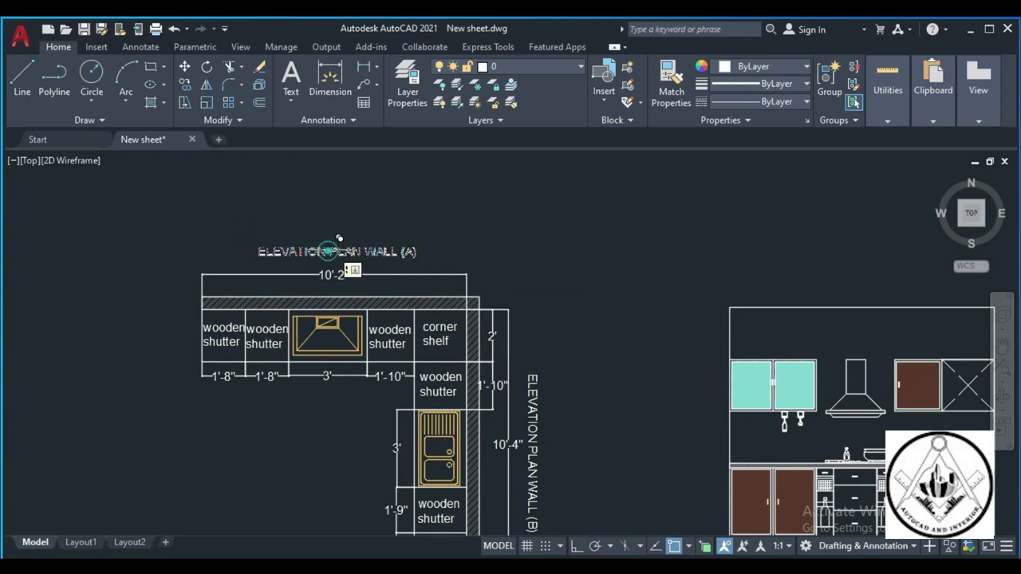
scroll(329, 247, down, 3)
scroll(363, 255, down, 2)
scroll(439, 307, up, 2)
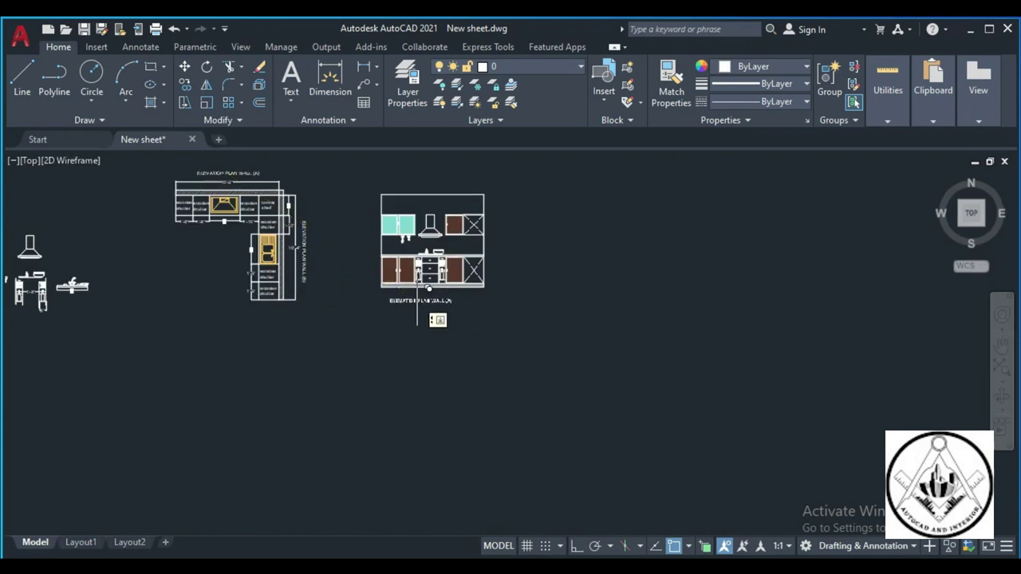
scroll(438, 295, up, 3)
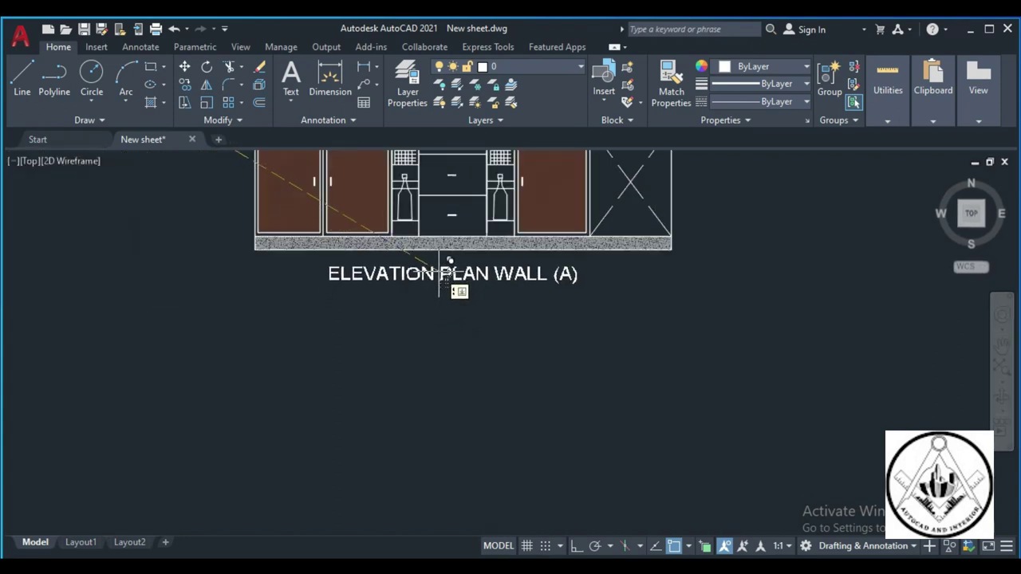
click(439, 271)
key(Escape)
Edit the copied title to remove PLAN, leaving ELEVATION WALL (A)
double_click(482, 272)
click(481, 270)
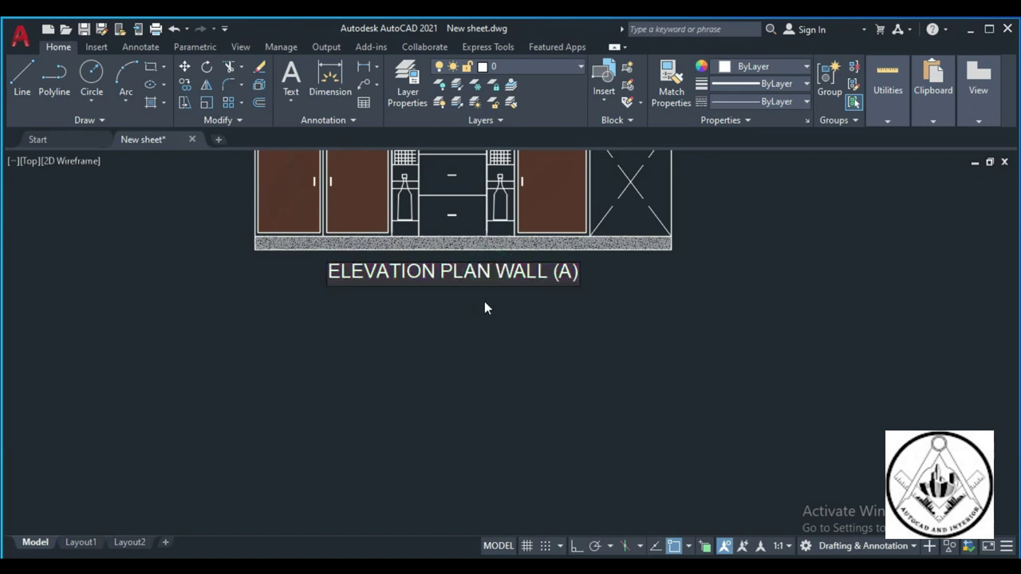
key(BackSpace)
key(BackSpace)
key(BackSpace)
key(BackSpace)
scroll(408, 383, down, 5)
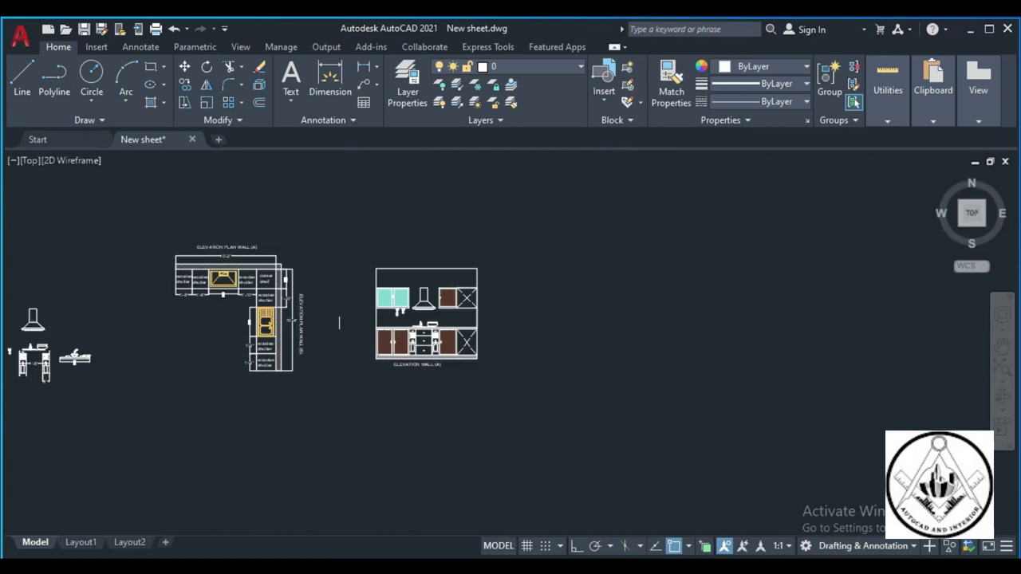
scroll(676, 298, up, 2)
Draw a 10' horizontal line to the right of the elevation
click(21, 75)
click(489, 386)
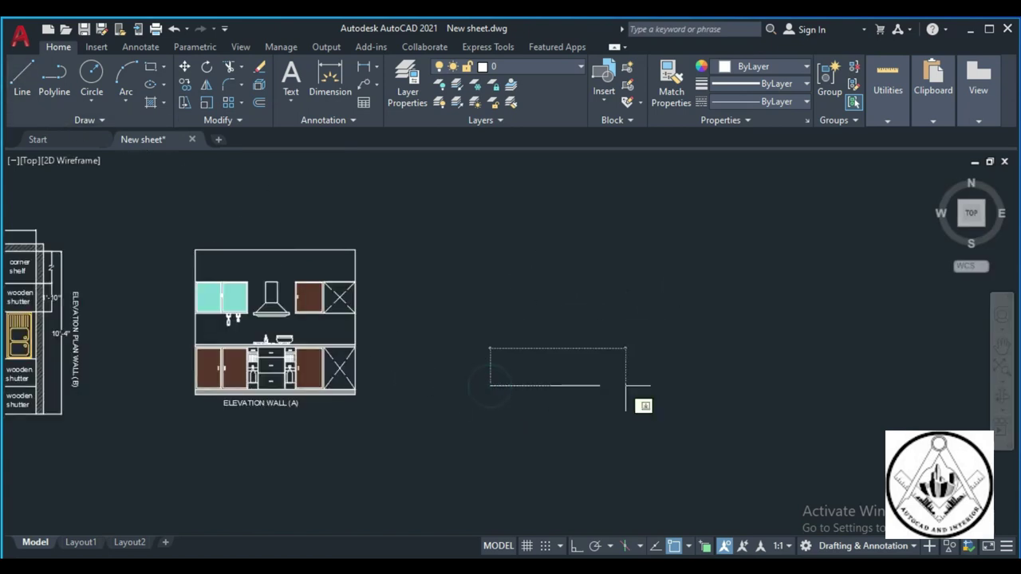
text(10')
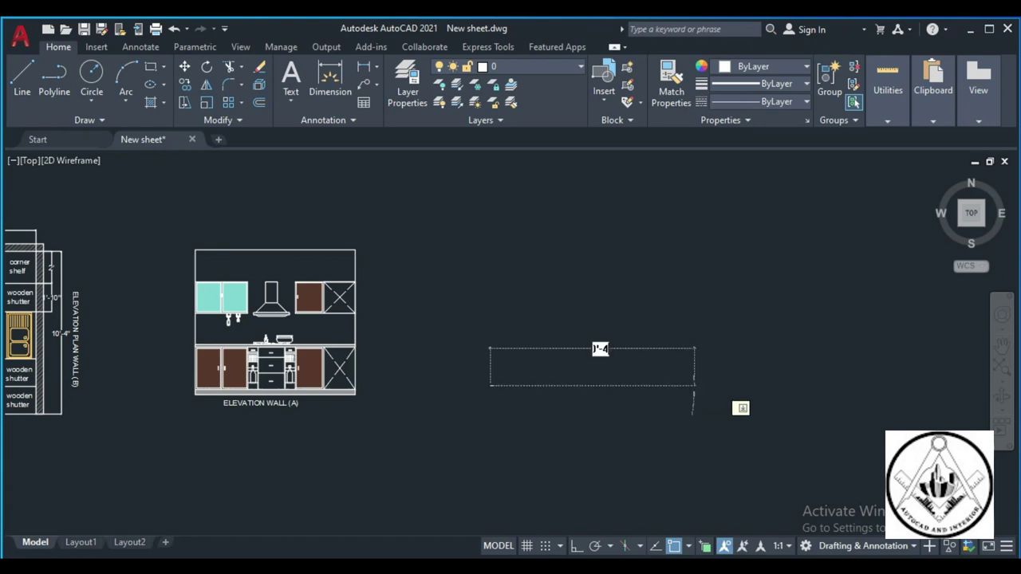
key(Return)
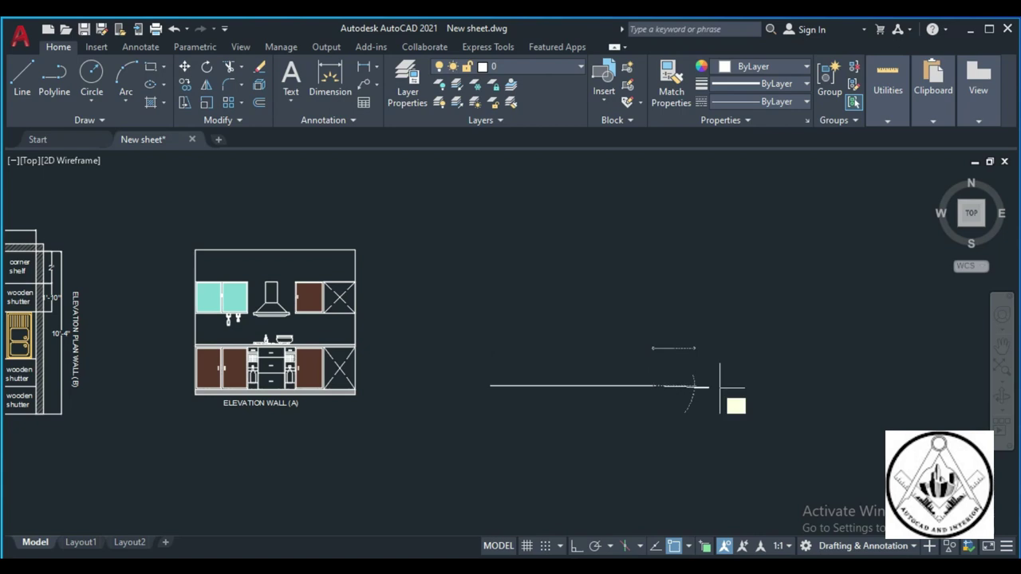
key(Return)
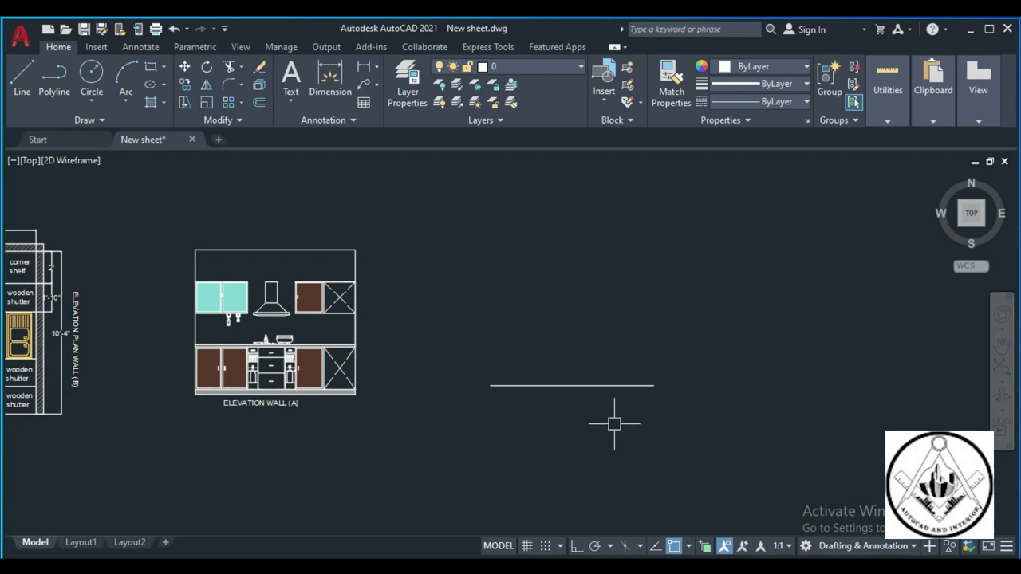
text(O)
Offset the new line 4" upward
key(Return)
text(")
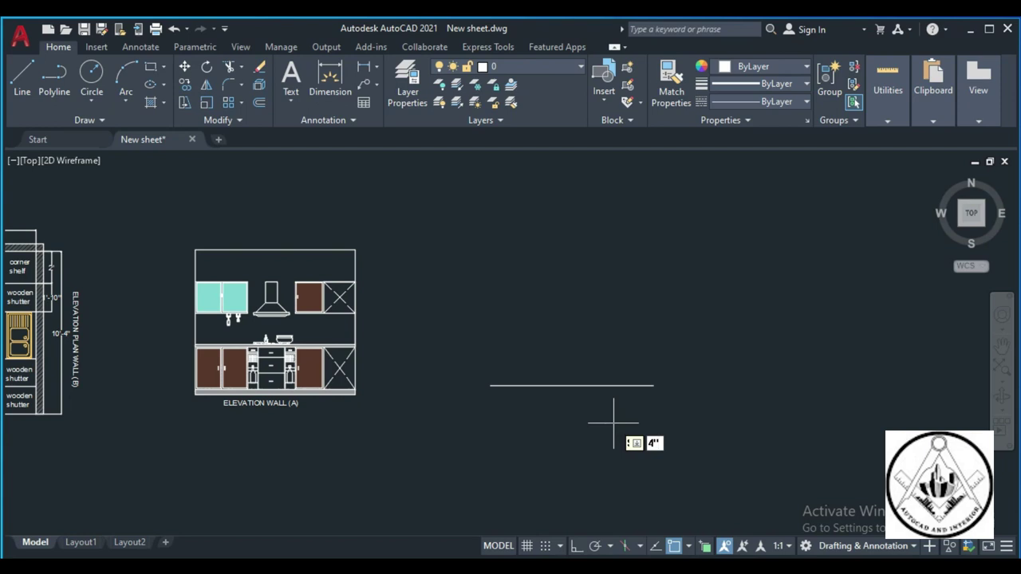
key(Return)
click(588, 385)
click(586, 335)
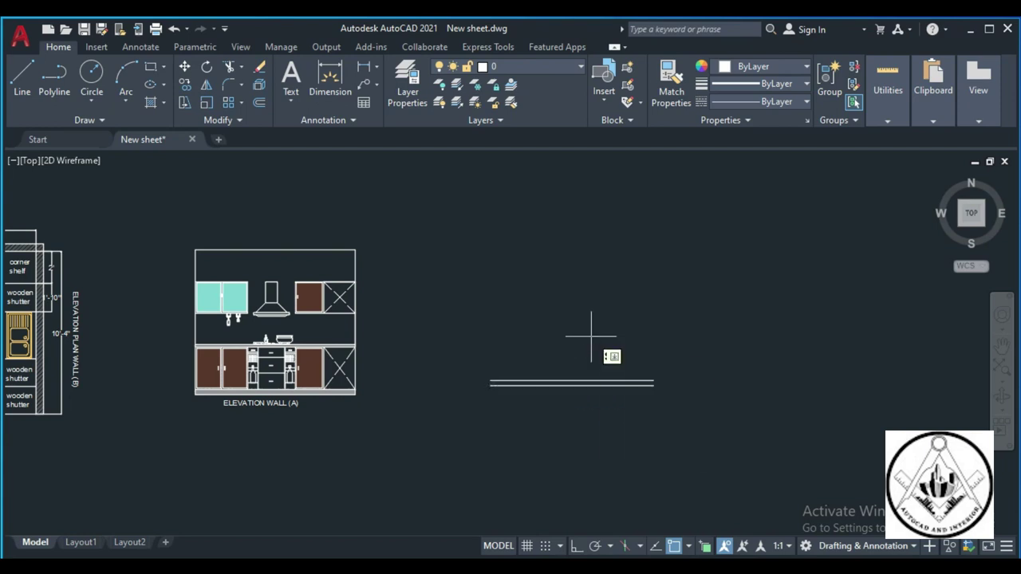
Offset the lower line 2'-8 upward and copy the upper line just above it
text(2'-8)
key(Return)
click(571, 383)
click(571, 379)
click(573, 315)
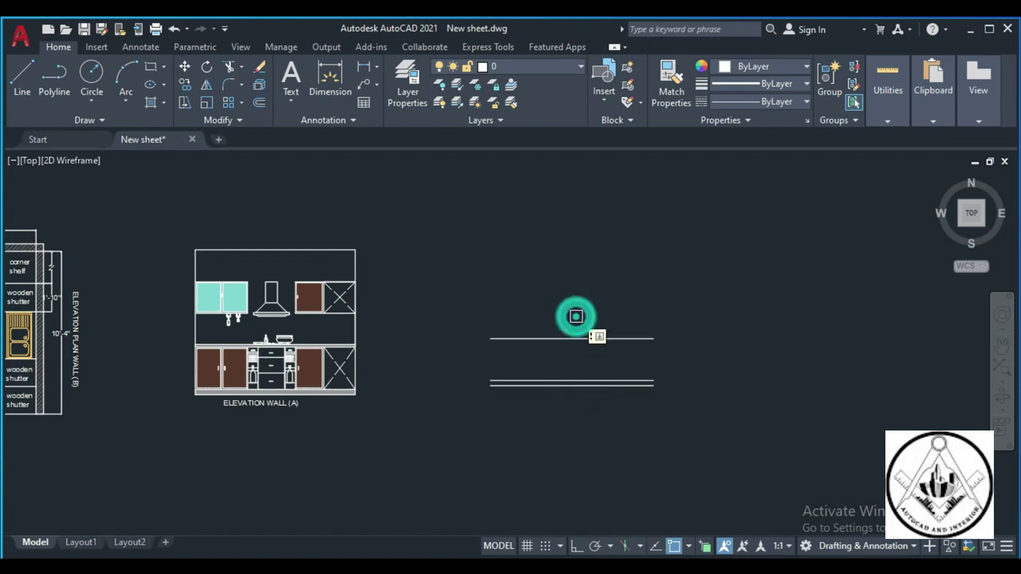
text(O)
key(Return)
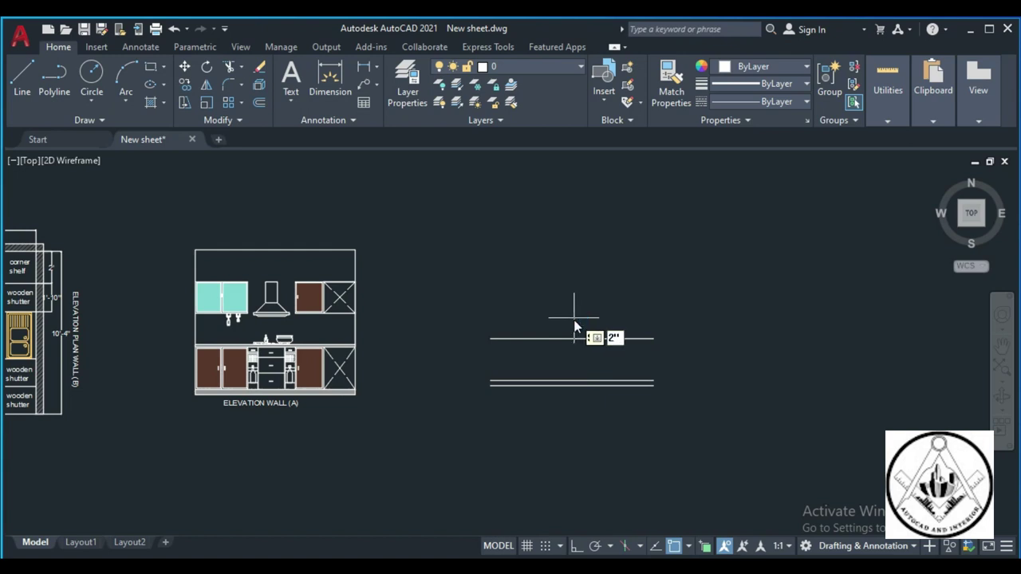
click(573, 338)
click(571, 331)
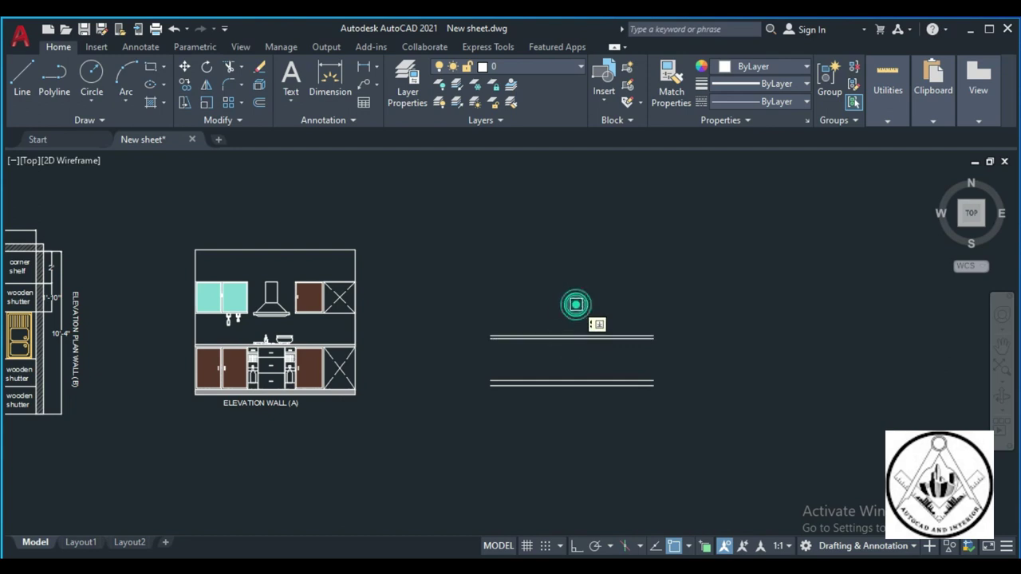
scroll(566, 284, up, 2)
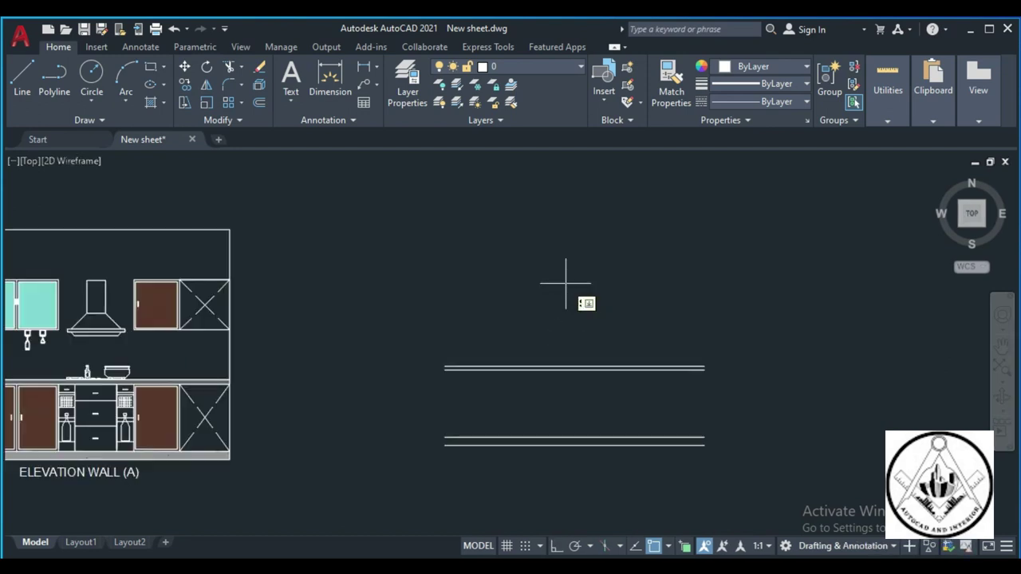
Stack three more offset copies upward, each from the newest top line
text(o)
key(Return)
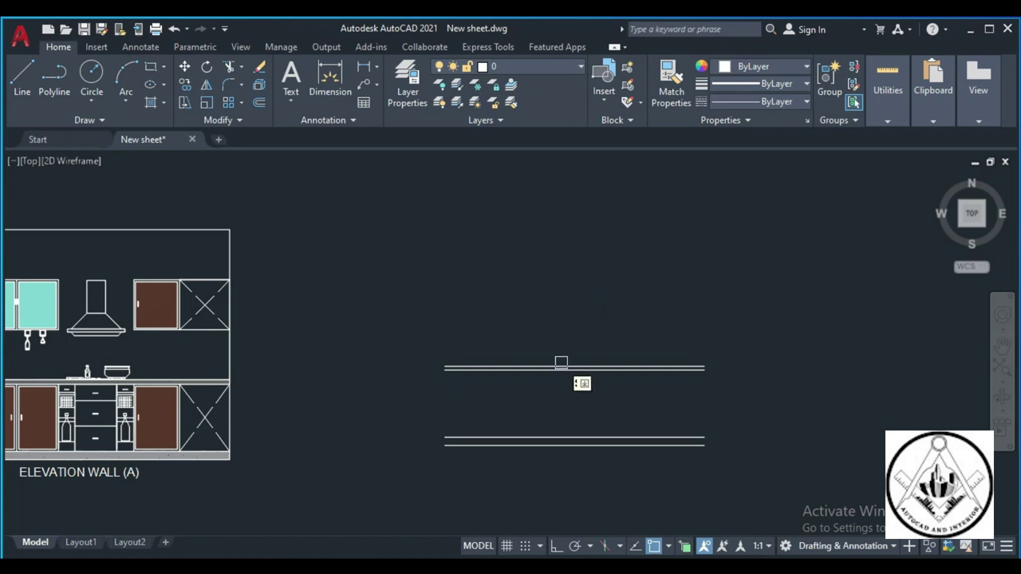
click(560, 367)
click(578, 278)
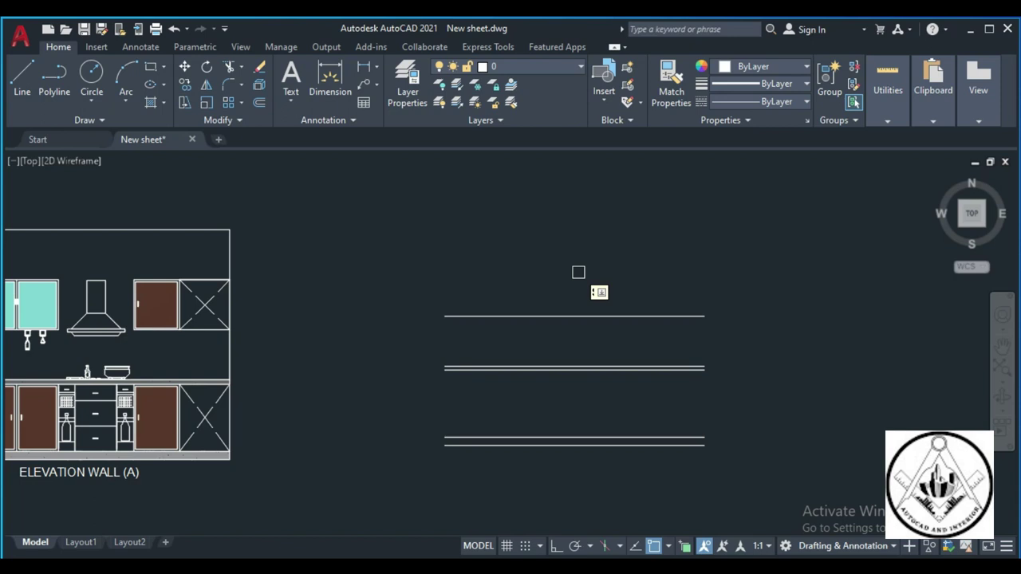
click(572, 315)
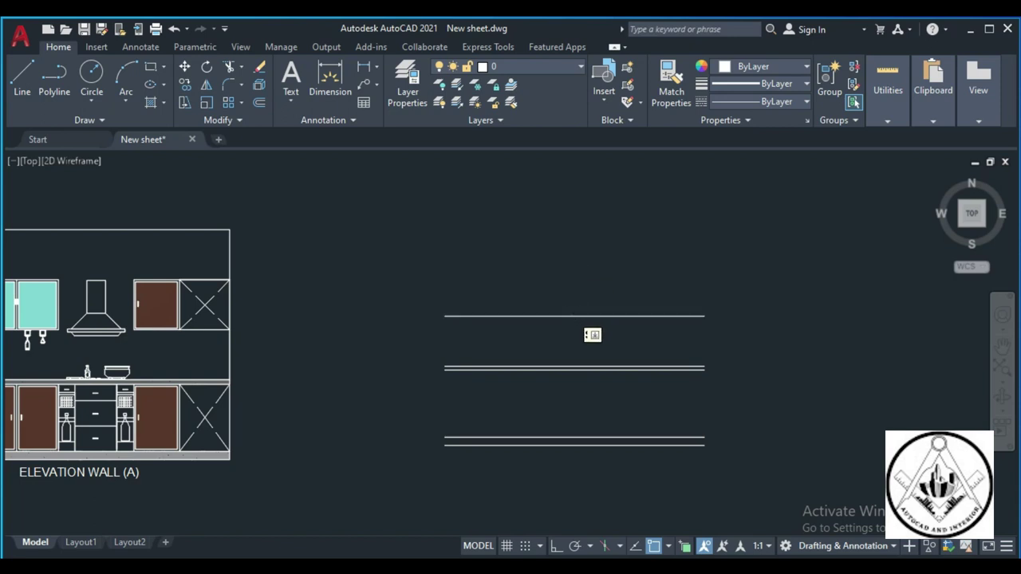
click(565, 238)
click(566, 265)
click(565, 210)
middle_drag(440, 414, 360, 398)
scroll(356, 403, up, 2)
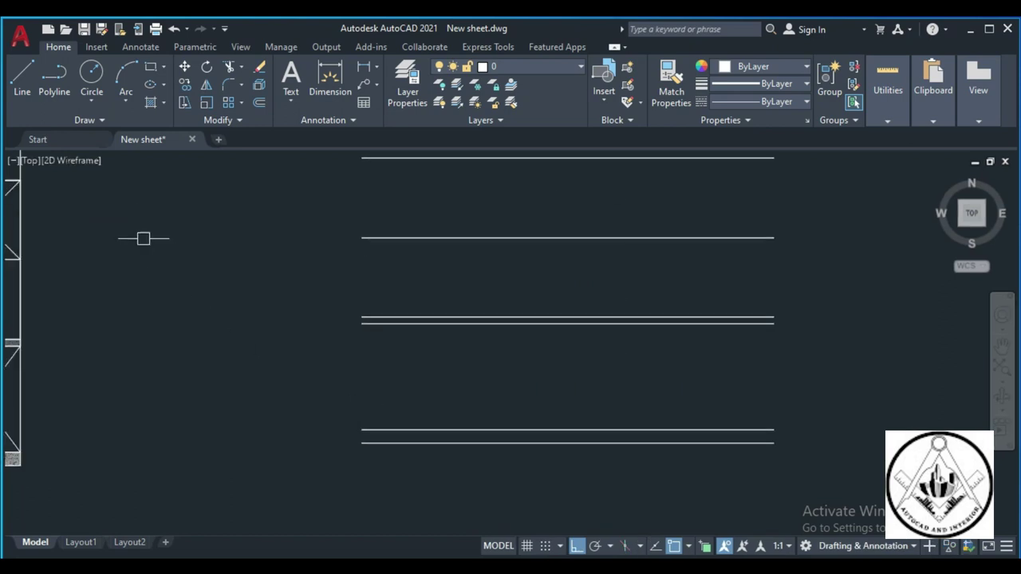
Draw vertical left and right sides up from the bottom endpoints of the lines
click(22, 80)
scroll(365, 467, up, 2)
scroll(364, 468, up, 2)
scroll(354, 406, down, 2)
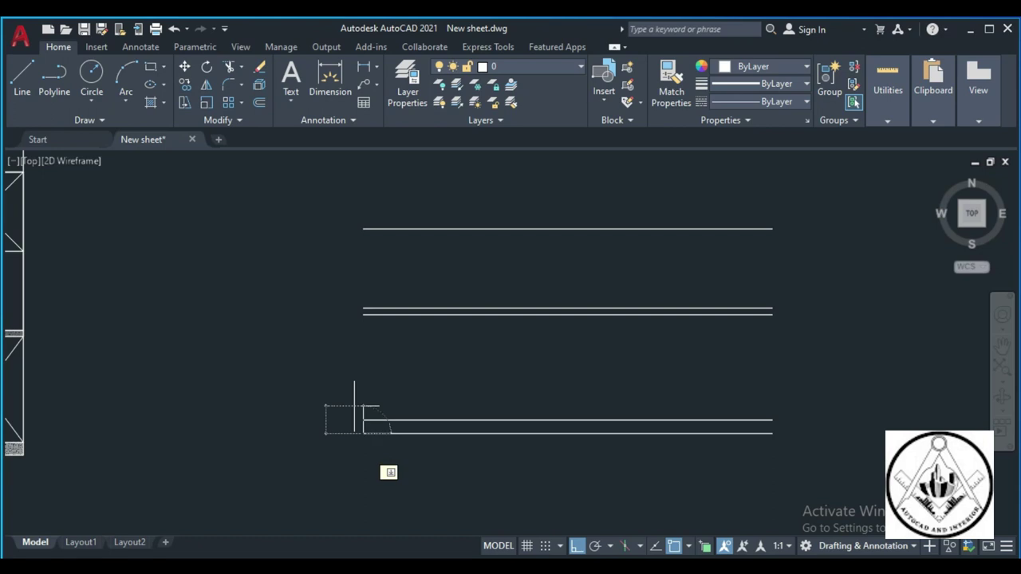
scroll(356, 415, down, 2)
click(367, 445)
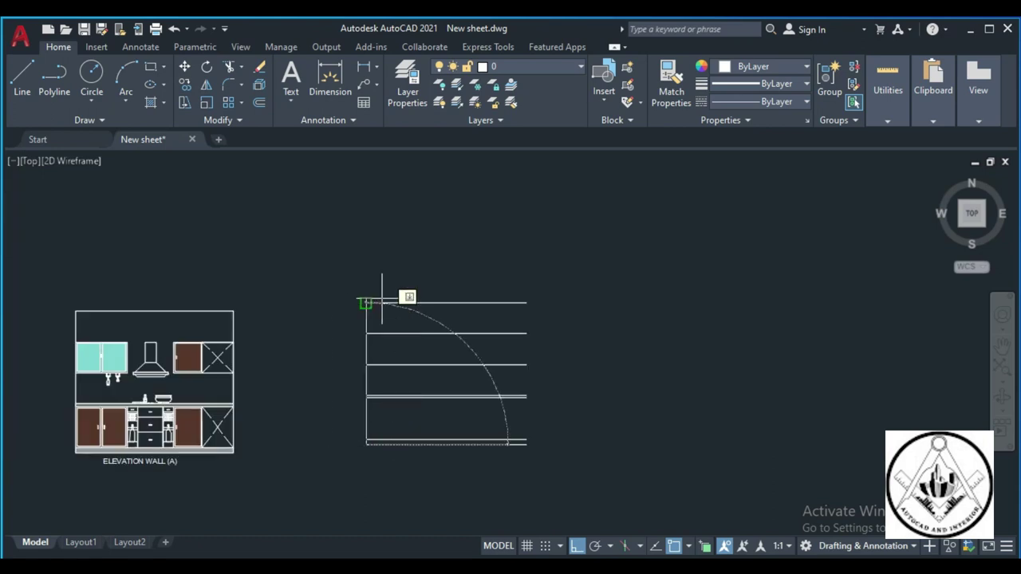
click(384, 277)
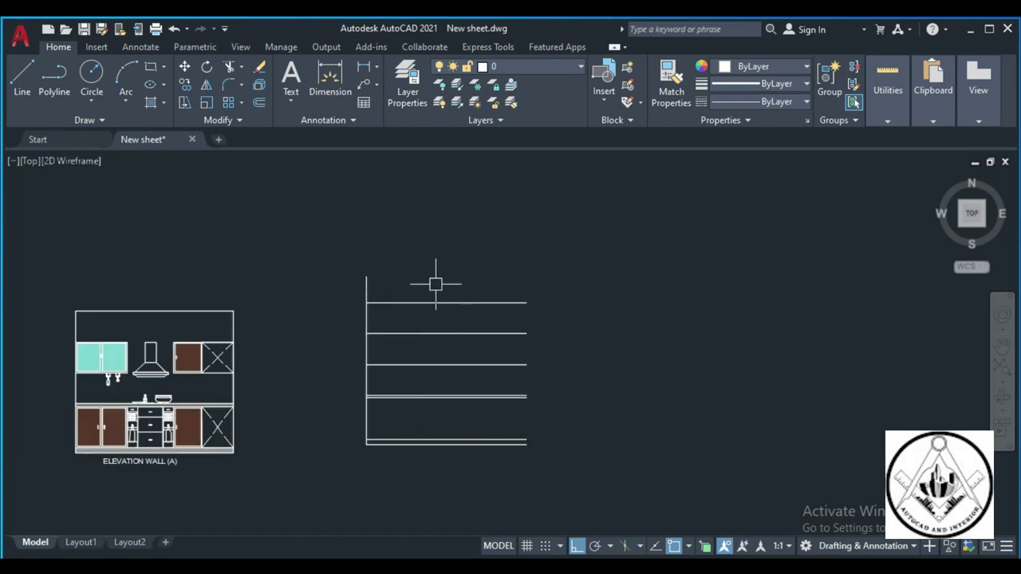
scroll(539, 438, up, 2)
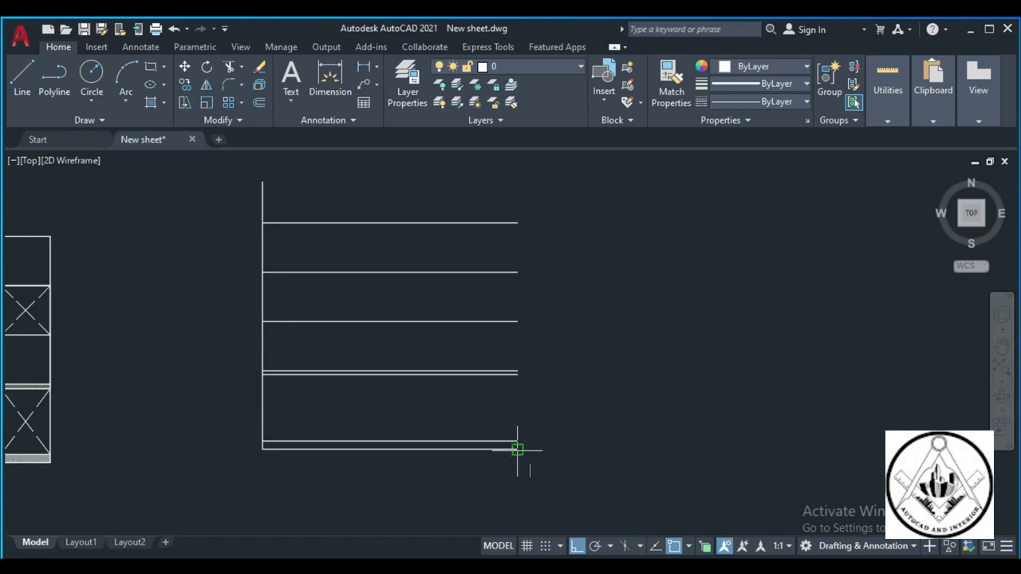
click(516, 450)
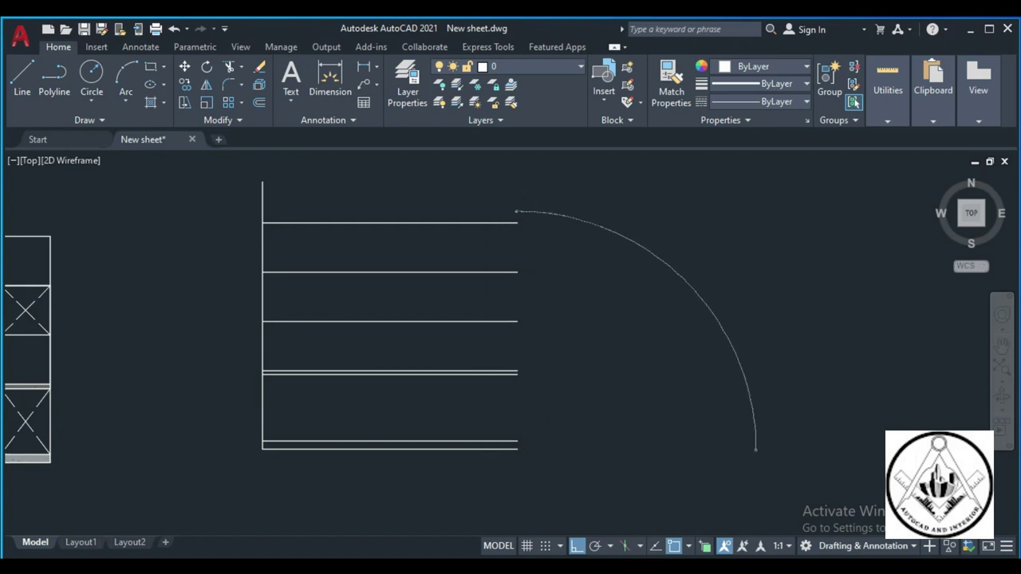
Trim the stubs above the top-left and top-right corners of the outline
scroll(568, 295, down, 2)
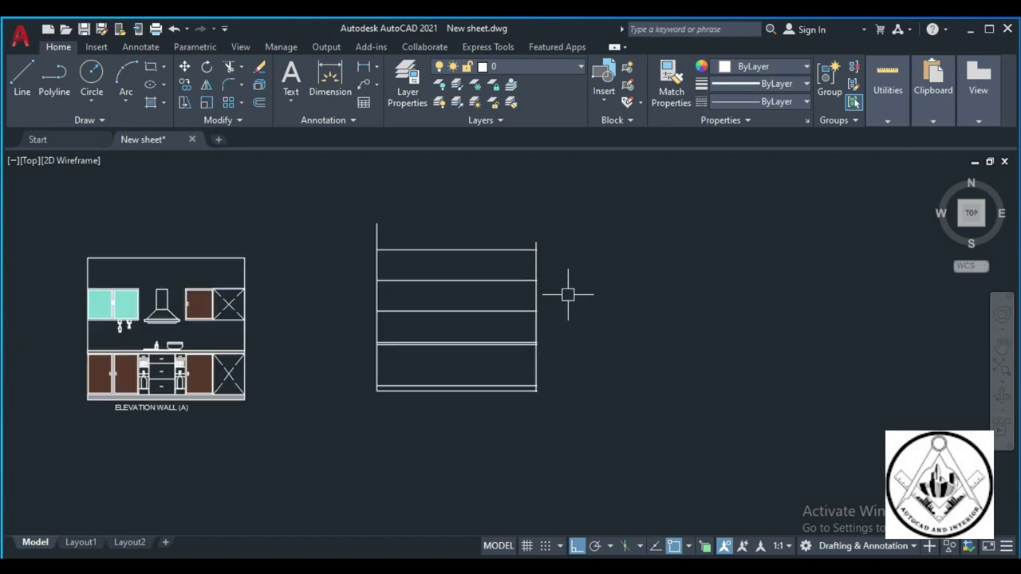
click(374, 229)
click(537, 242)
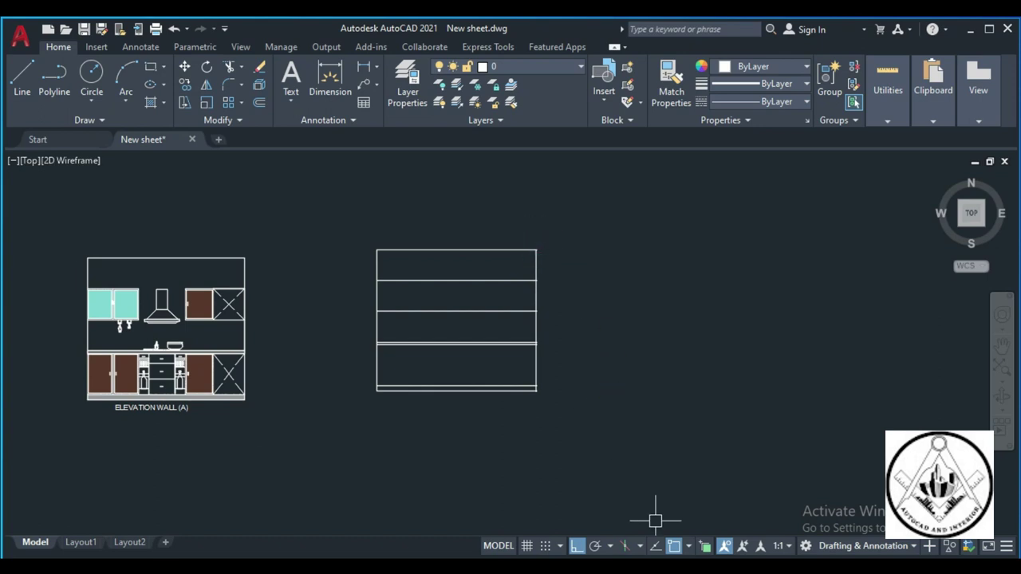
middle_drag(655, 521, 957, 546)
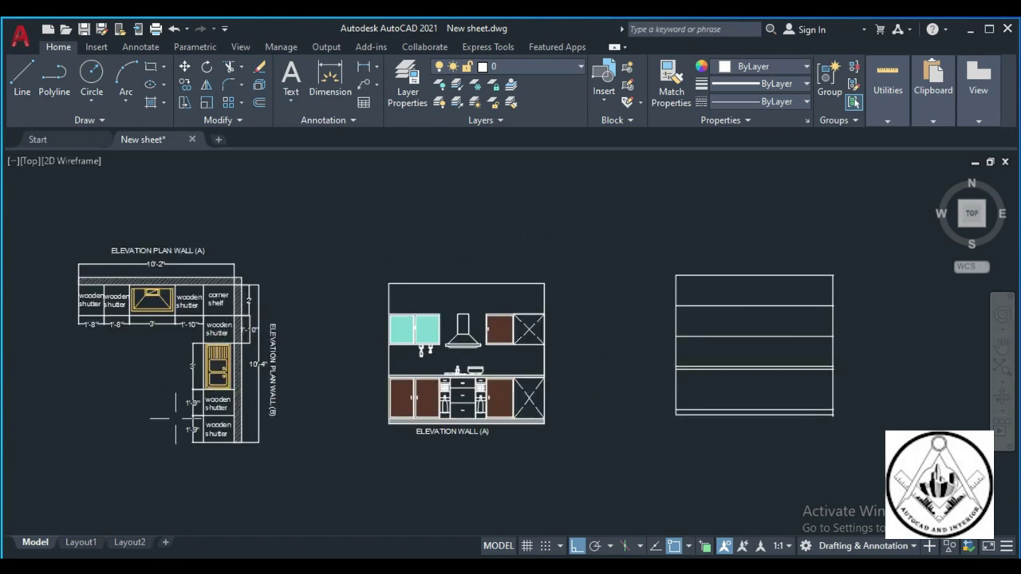
scroll(801, 354, up, 2)
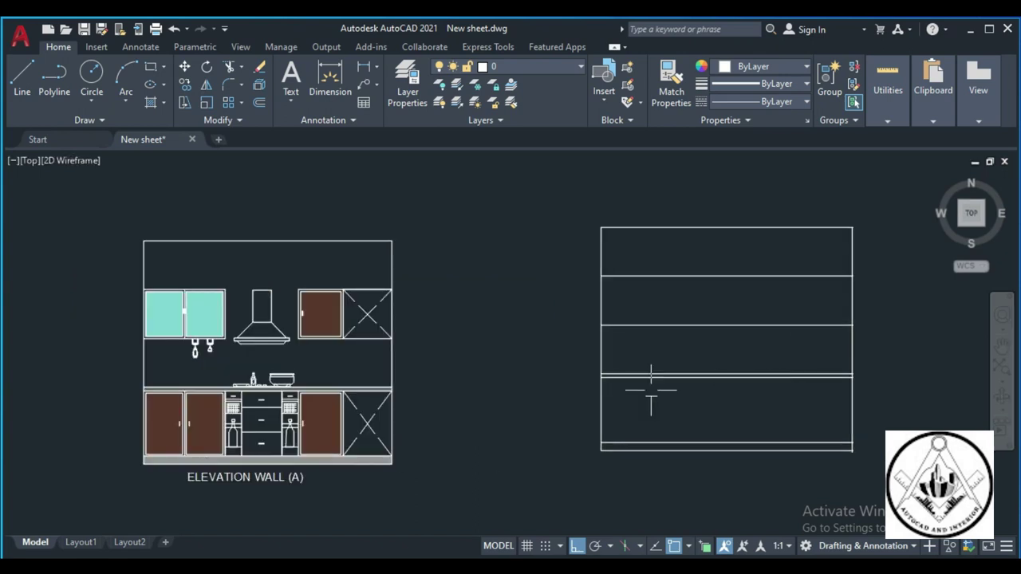
Offset the outline's left edge 2 inward to create a divider
text(2)
key(Return)
click(601, 414)
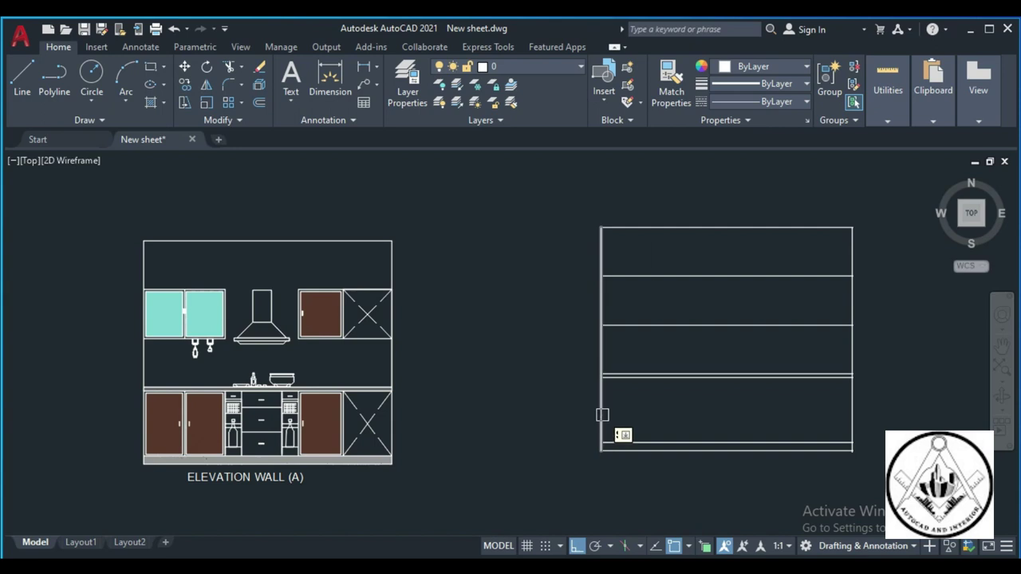
click(690, 412)
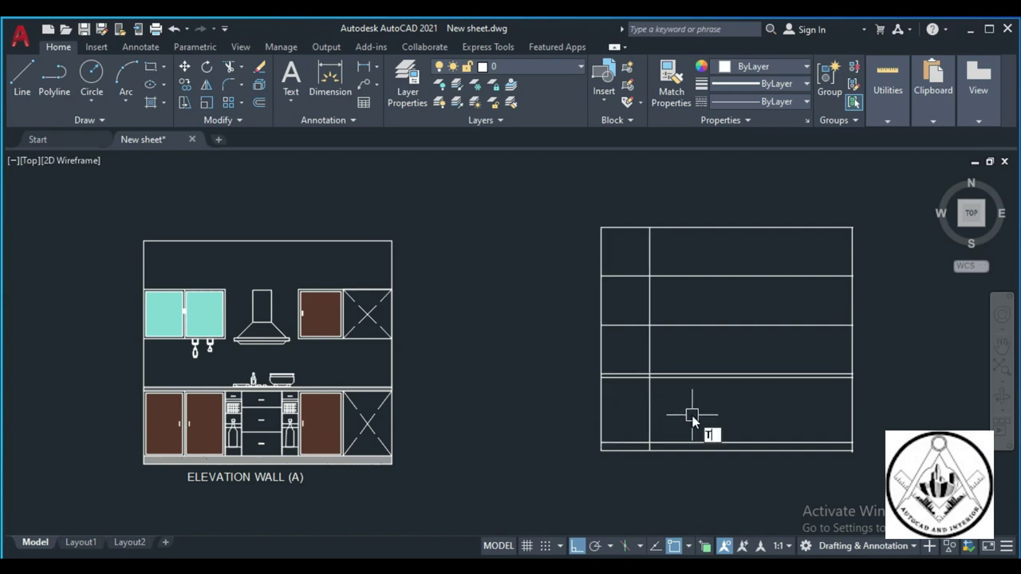
scroll(667, 435, up, 3)
Trim the divider out of the top and counter bands, then enter an offset distance of 14
click(639, 451)
scroll(627, 228, up, 2)
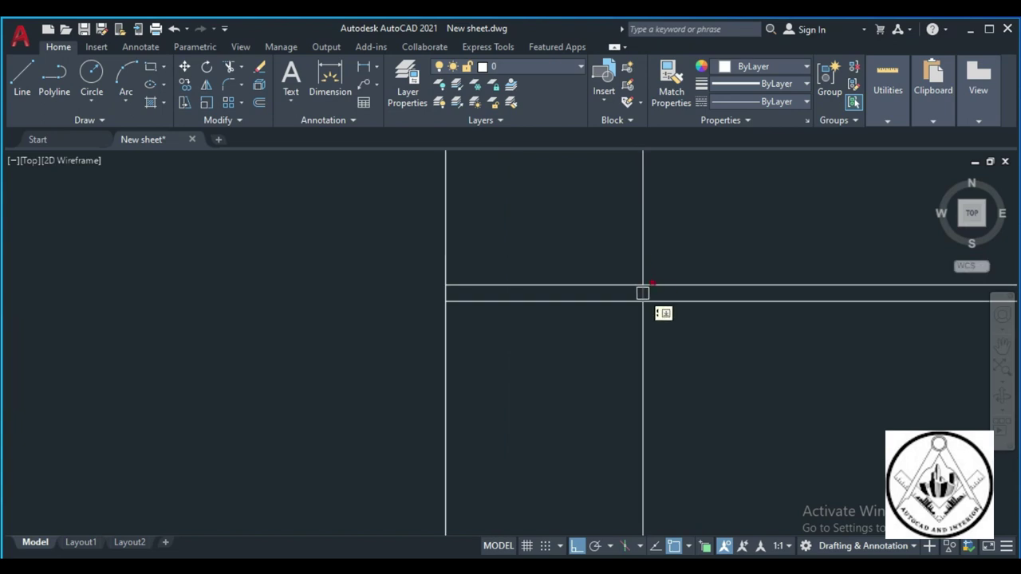
scroll(643, 294, down, 3)
scroll(646, 351, down, 2)
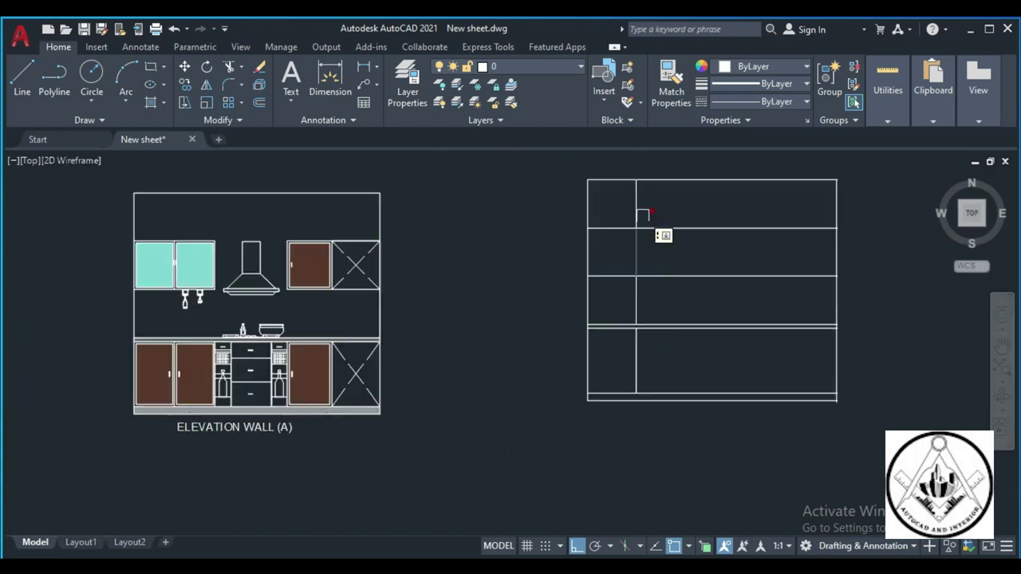
click(638, 202)
click(634, 301)
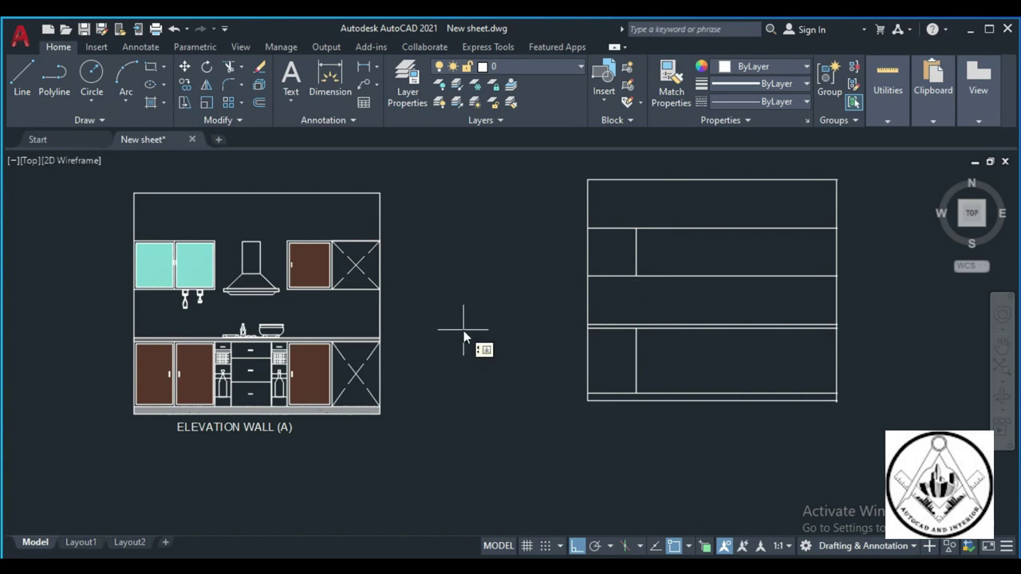
text(14)
key(Return)
Check the wall B plan's cabinet widths and set a 3' offset distance
click(637, 359)
scroll(662, 366, down, 4)
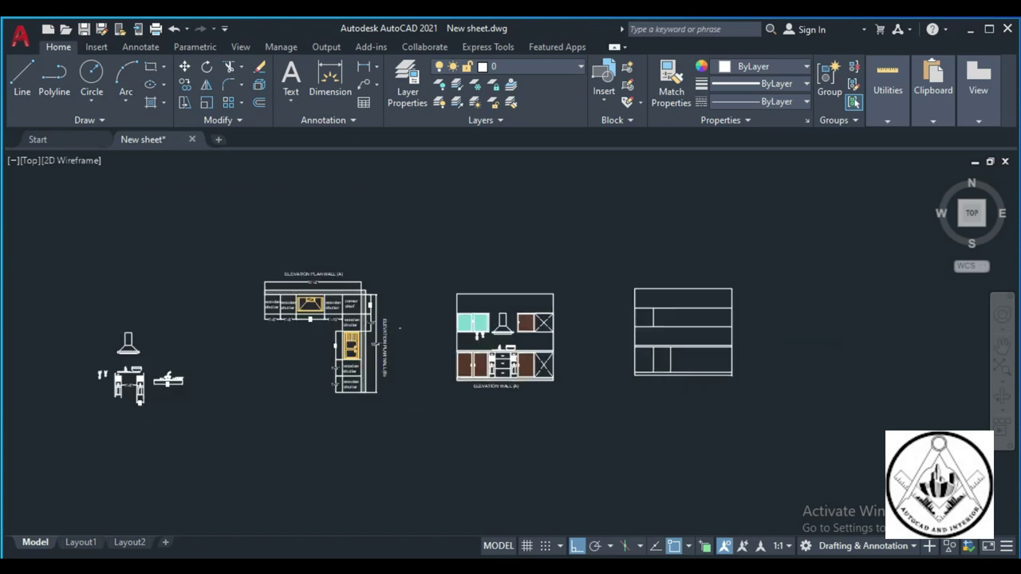
scroll(335, 331, up, 6)
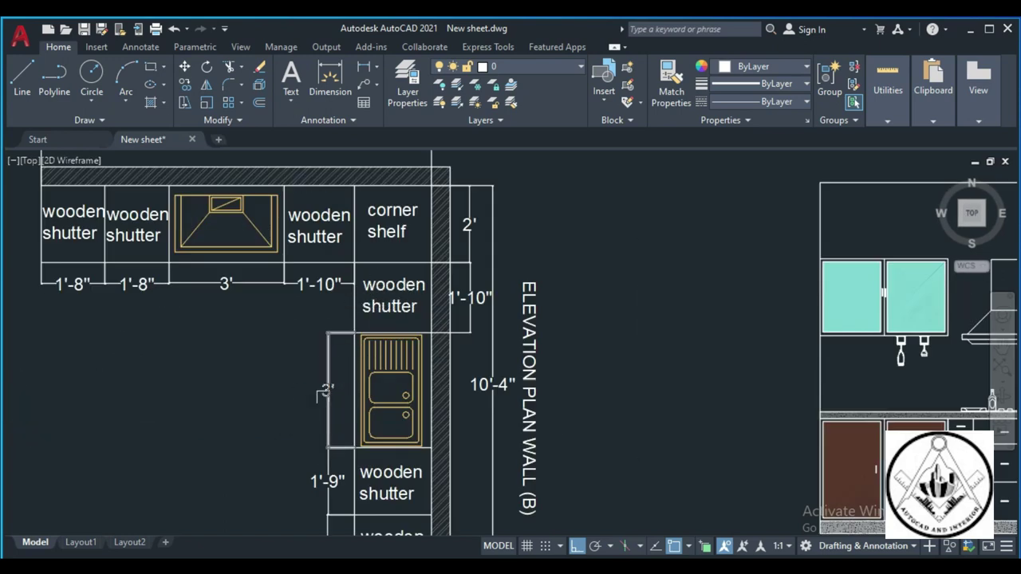
scroll(275, 376, down, 4)
scroll(275, 377, down, 2)
scroll(642, 389, up, 2)
scroll(642, 389, up, 2)
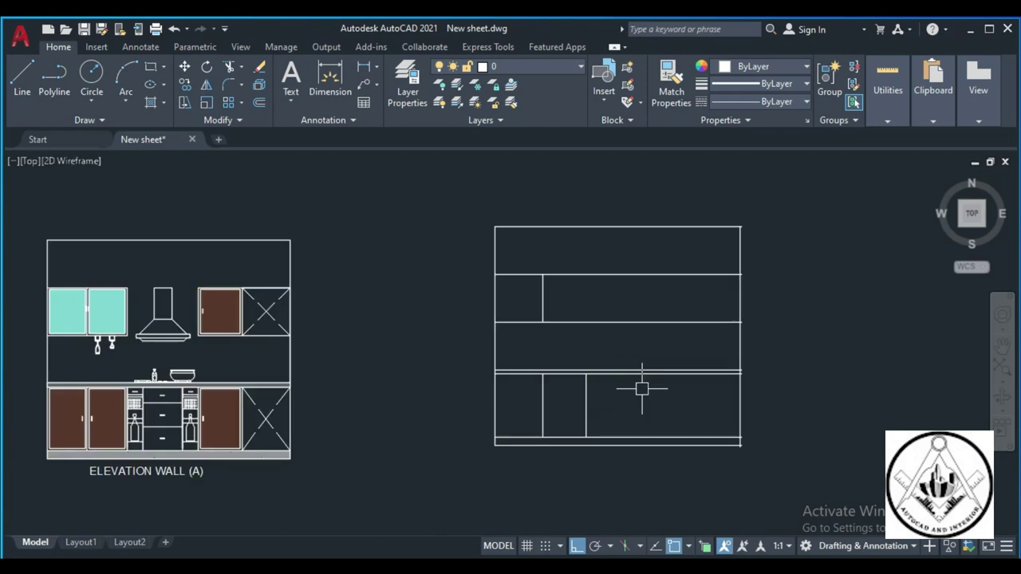
text(O)
key(Return)
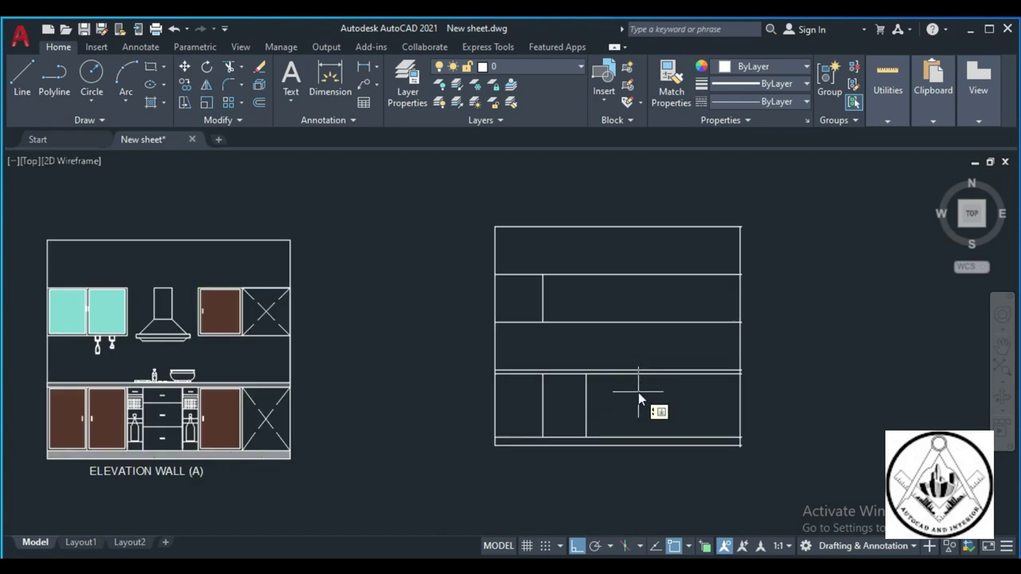
text(3')
key(Return)
Offset the lower-row vertical line 3' to the right as a new divider
click(586, 412)
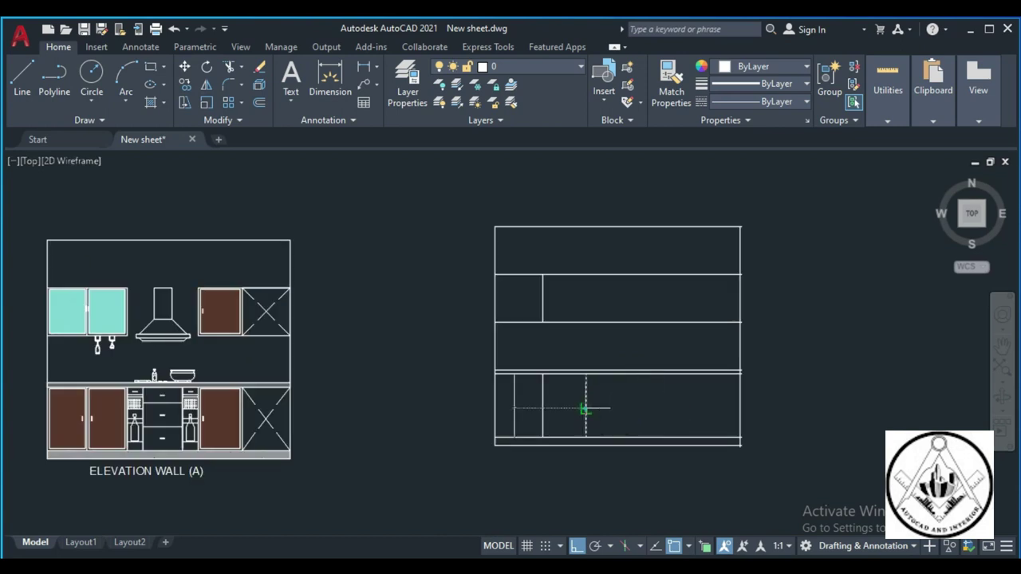
click(670, 403)
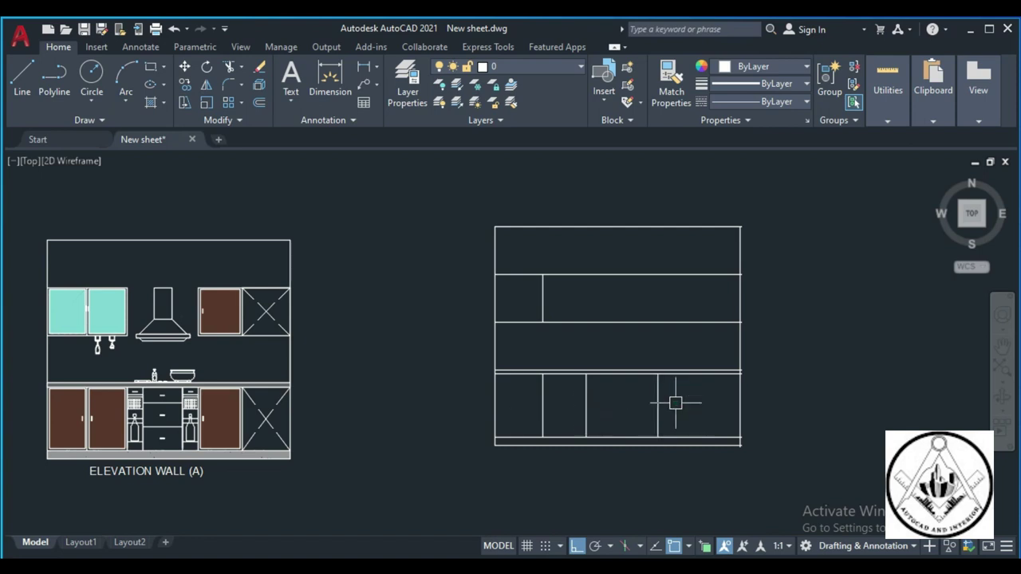
scroll(677, 403, down, 2)
scroll(56, 457, up, 3)
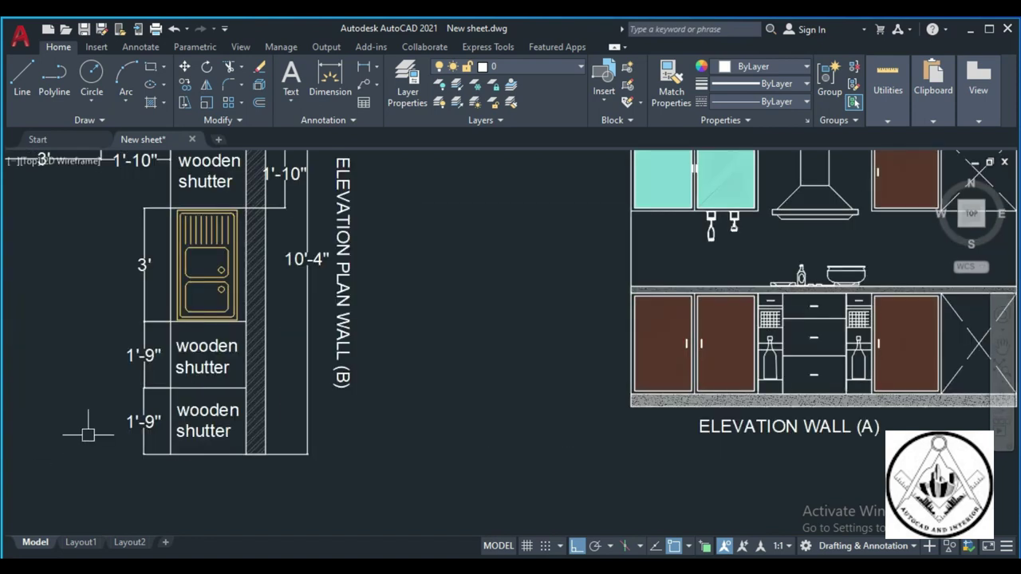
scroll(599, 308, down, 3)
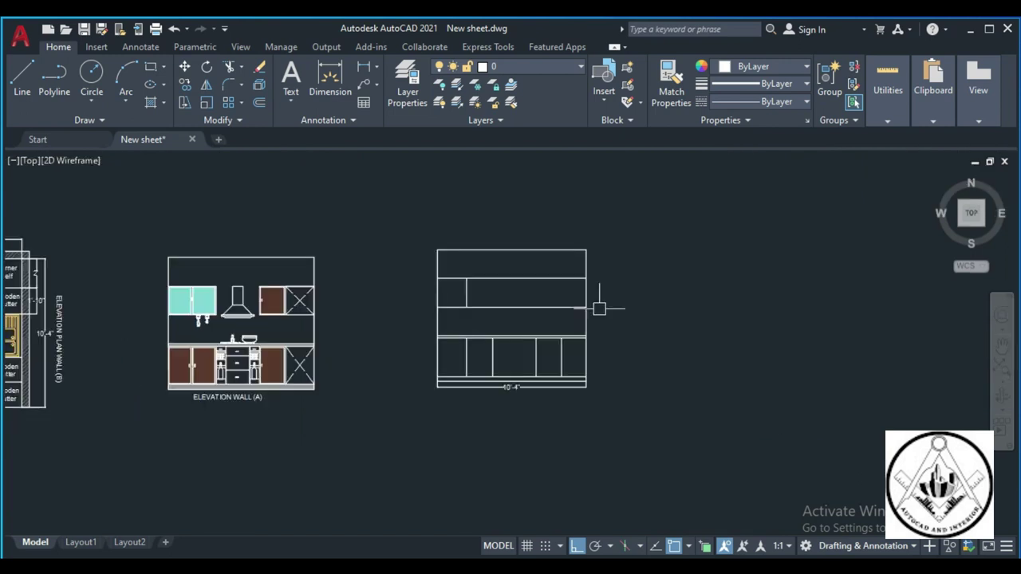
scroll(548, 322, down, 2)
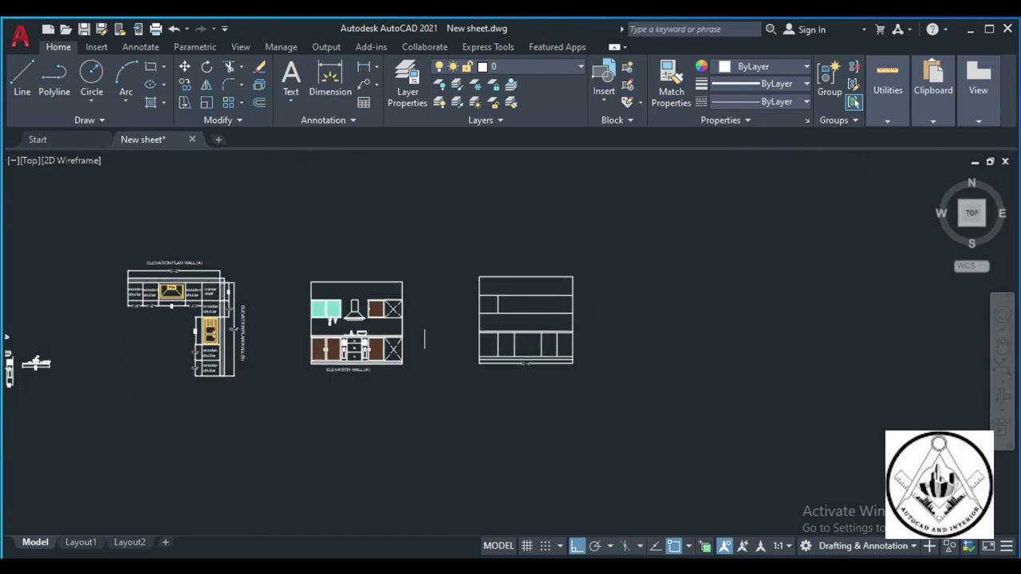
scroll(530, 301, up, 2)
scroll(531, 301, up, 3)
scroll(531, 301, down, 2)
scroll(531, 301, down, 3)
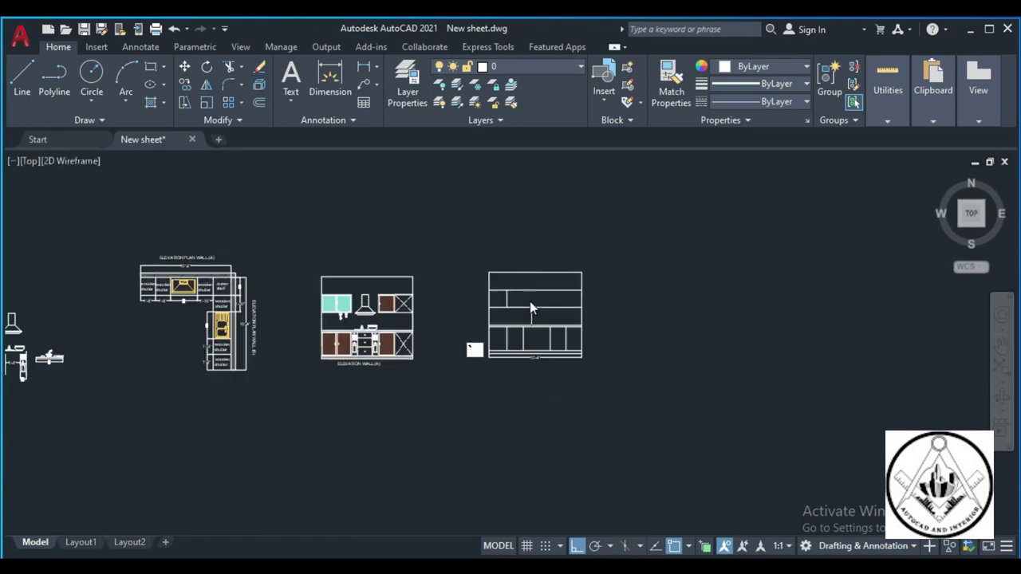
scroll(530, 300, up, 2)
scroll(530, 301, up, 2)
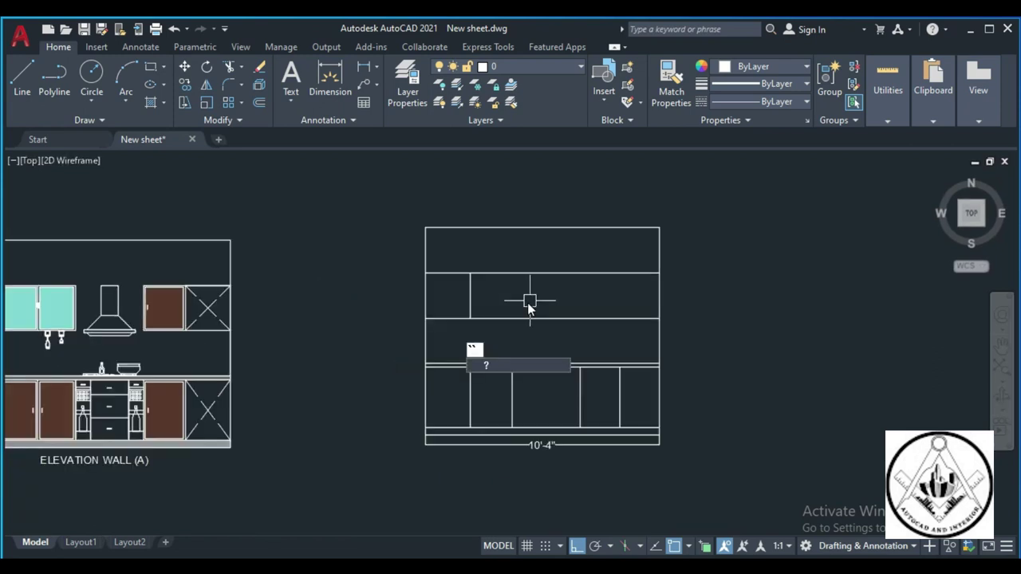
Add two offset dividers to the upper cabinet row, each further right
scroll(523, 300, up, 2)
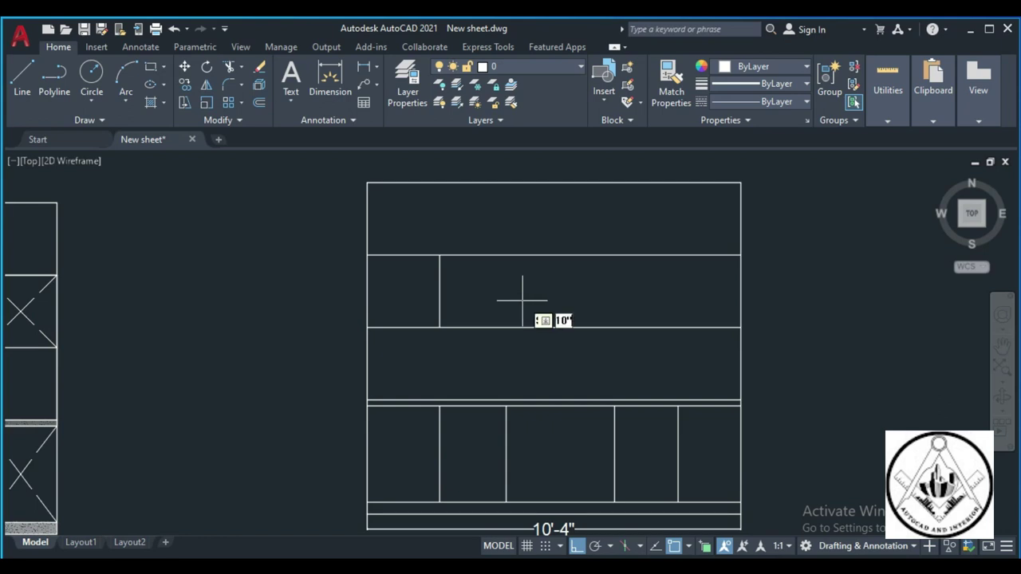
click(438, 299)
click(538, 299)
key(Escape)
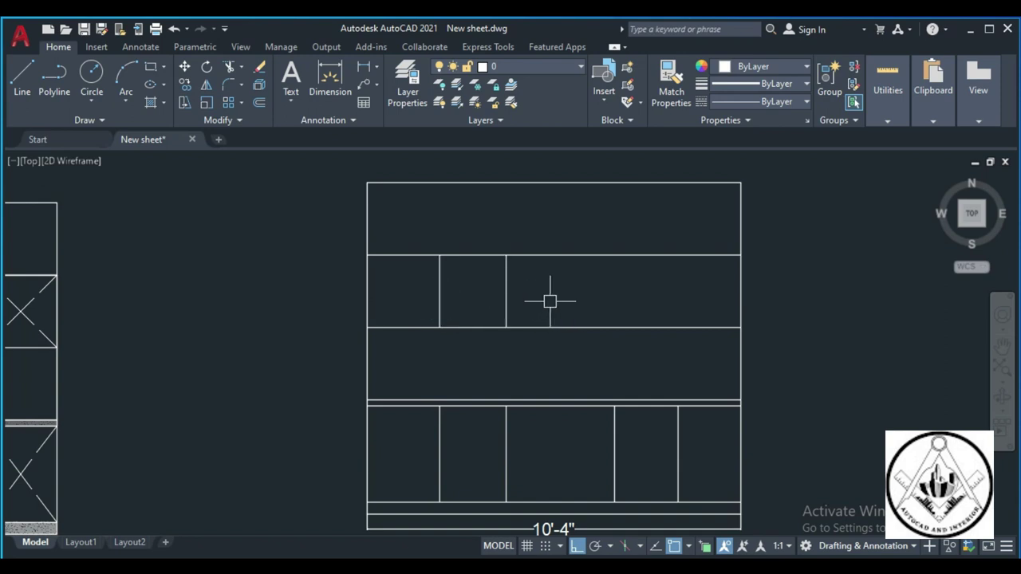
text(0)
key(Return)
click(502, 297)
click(641, 303)
key(Escape)
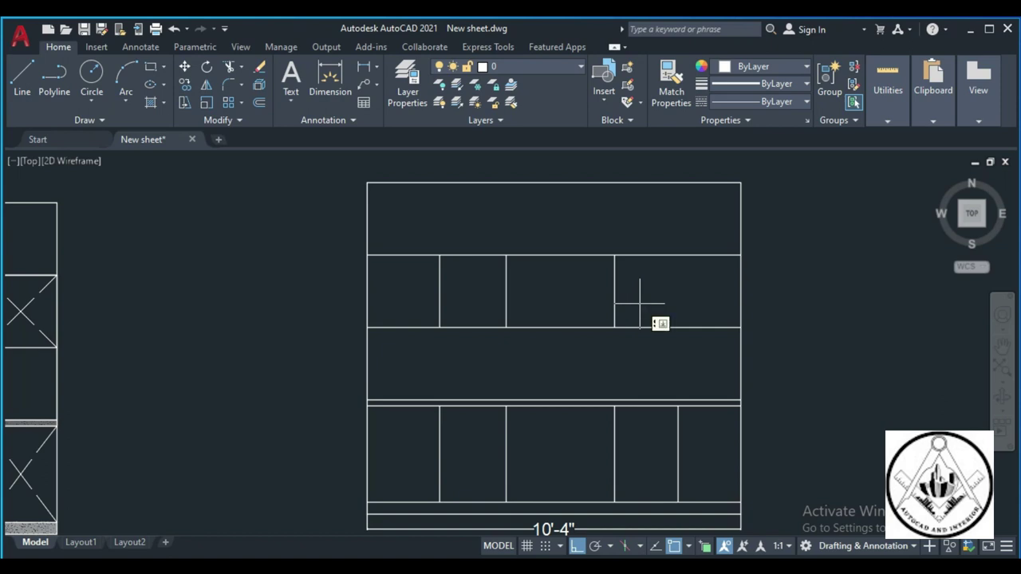
Place one more parallel vertical divider to the right of the last cabinet line
text(t)
key(Return)
click(615, 297)
click(678, 300)
scroll(678, 300, down, 4)
scroll(678, 301, down, 2)
scroll(680, 307, up, 2)
scroll(682, 314, up, 2)
scroll(539, 375, up, 4)
Offset the left cabinet's edge, bottom rail and upper rail inward for its inset outline
text(o)
key(Return)
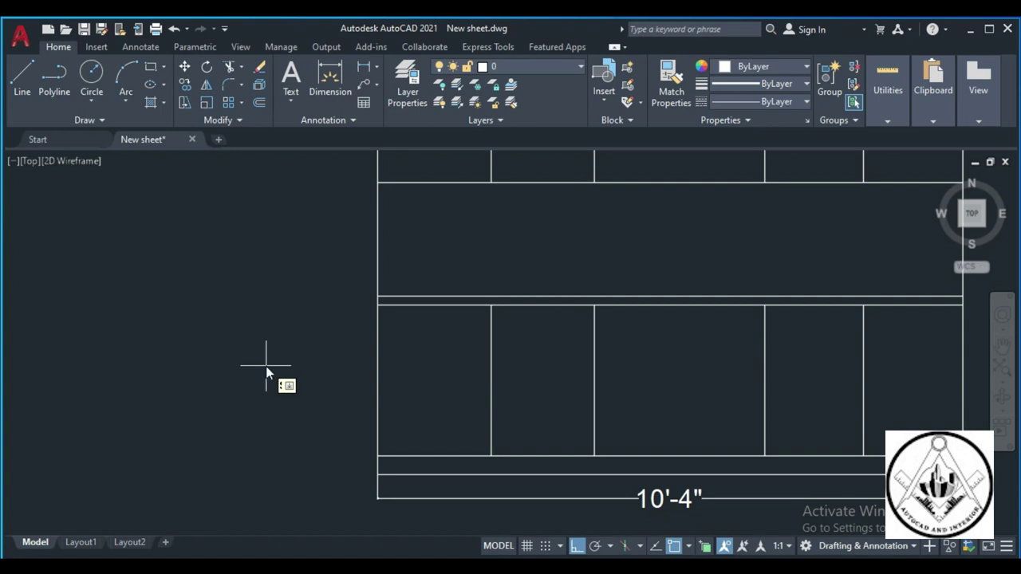
click(378, 370)
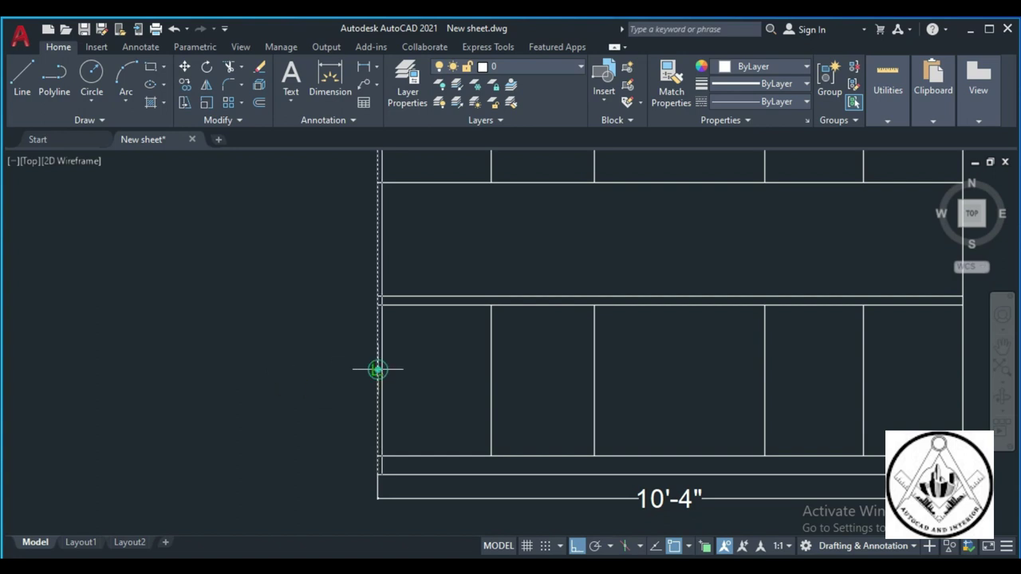
click(484, 378)
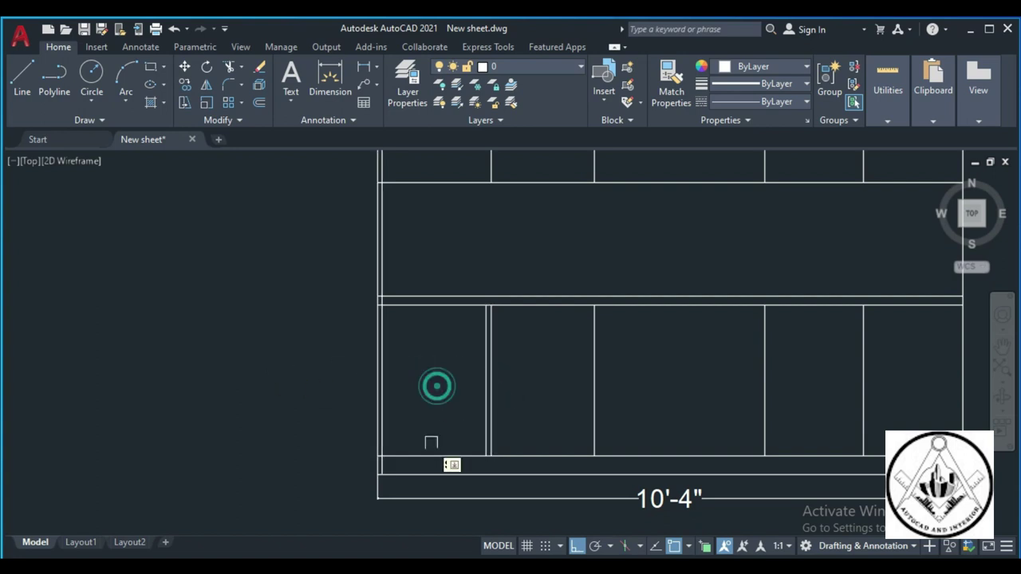
click(429, 454)
click(439, 412)
click(450, 308)
click(444, 361)
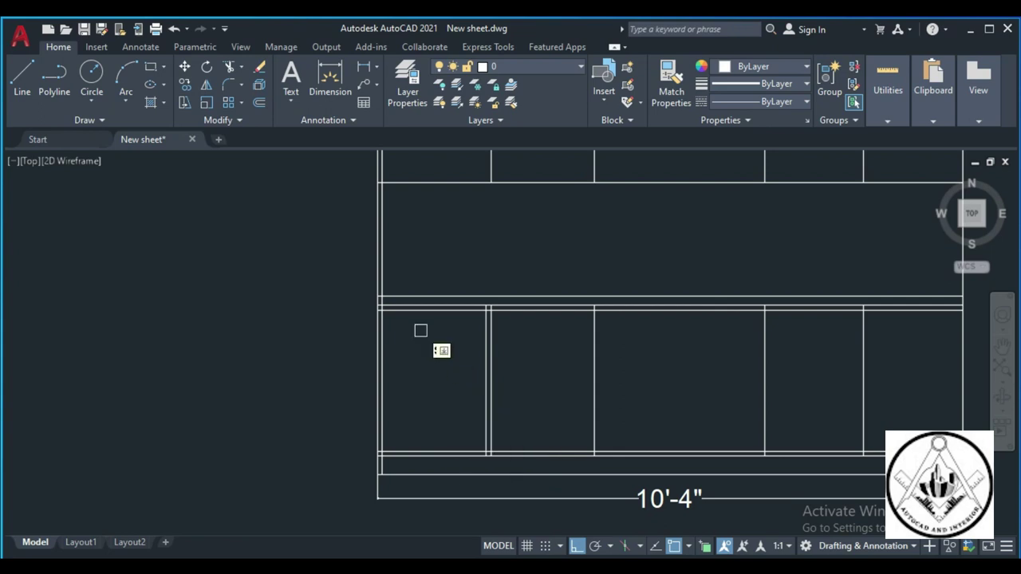
Trim the stub between the left cabinet's two inset rail lines
scroll(387, 319, up, 5)
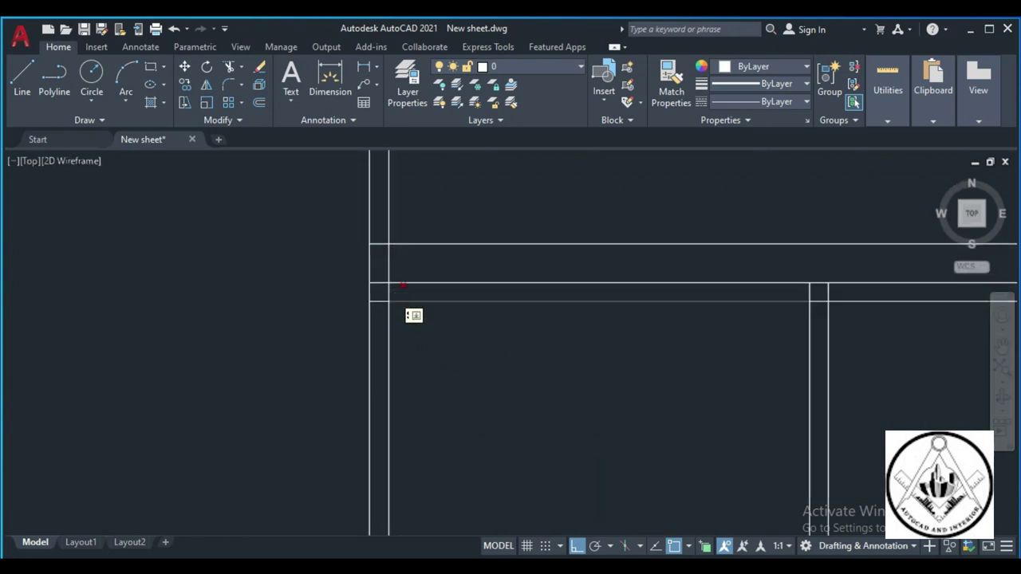
click(387, 294)
scroll(381, 301, down, 1)
scroll(398, 295, down, 1)
scroll(405, 298, down, 1)
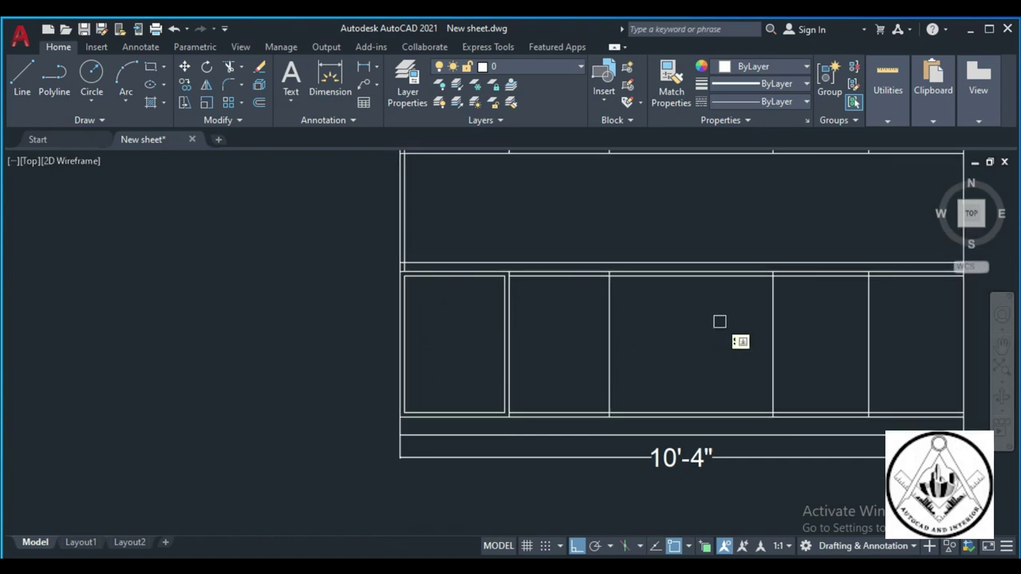
key(Escape)
Offset the right cabinet edge and neighbouring panel edges to add their inset lines
key(space)
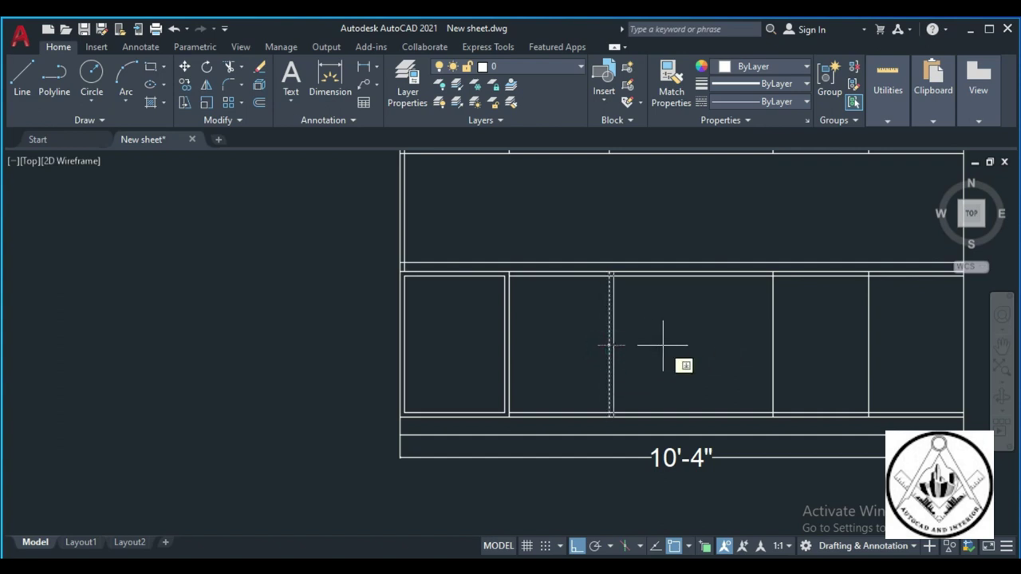
click(771, 349)
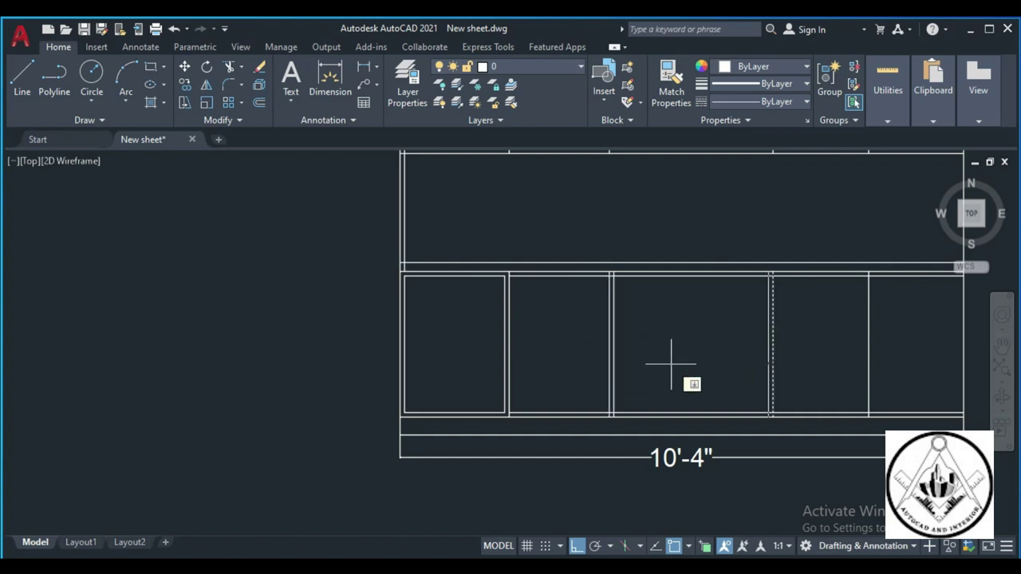
scroll(611, 364, down, 4)
scroll(720, 360, up, 8)
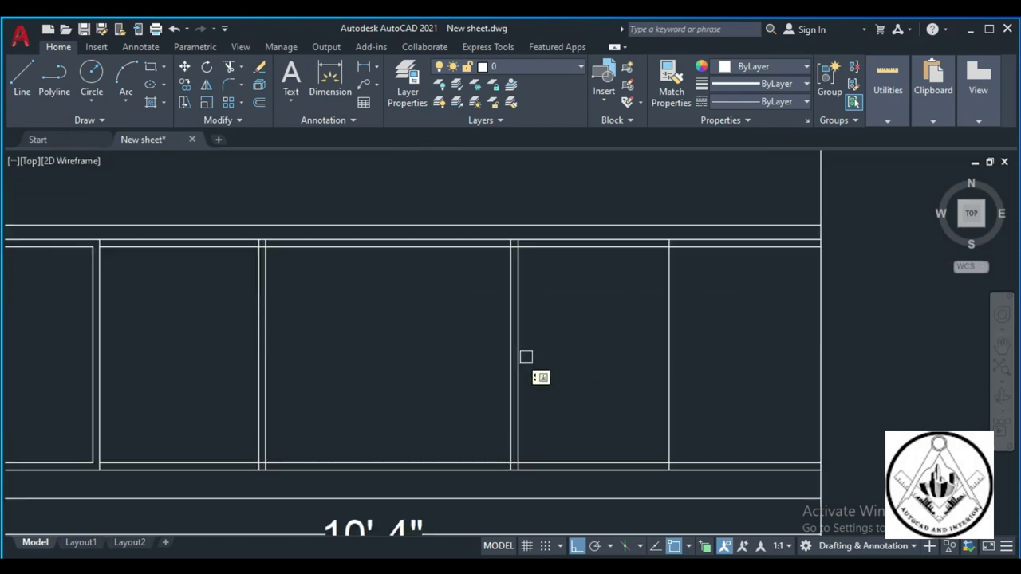
click(517, 358)
click(559, 359)
click(666, 363)
click(602, 370)
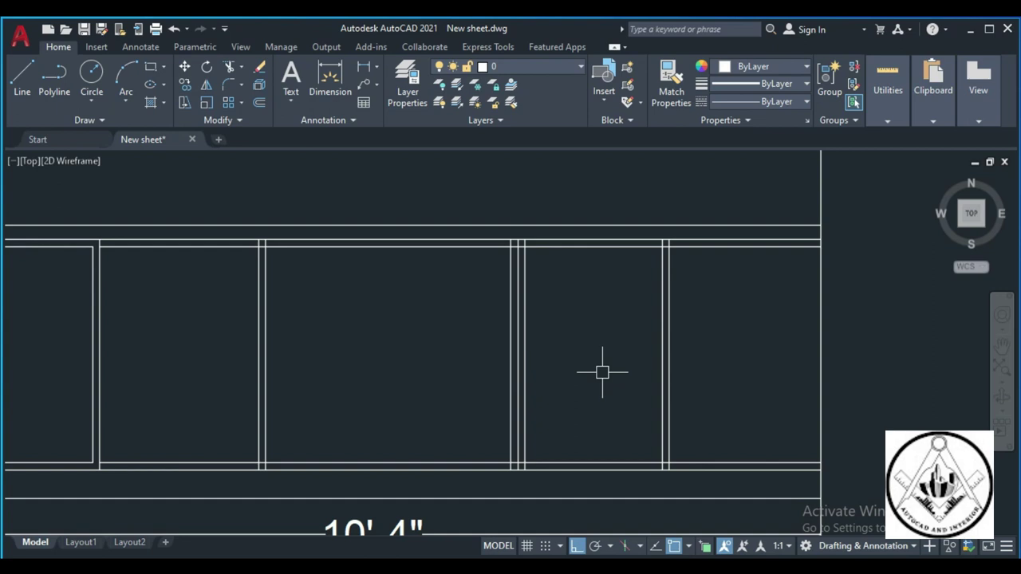
Trim the overlapping vertical and horizontal stubs at the upper panel corners
scroll(603, 372, down, 1)
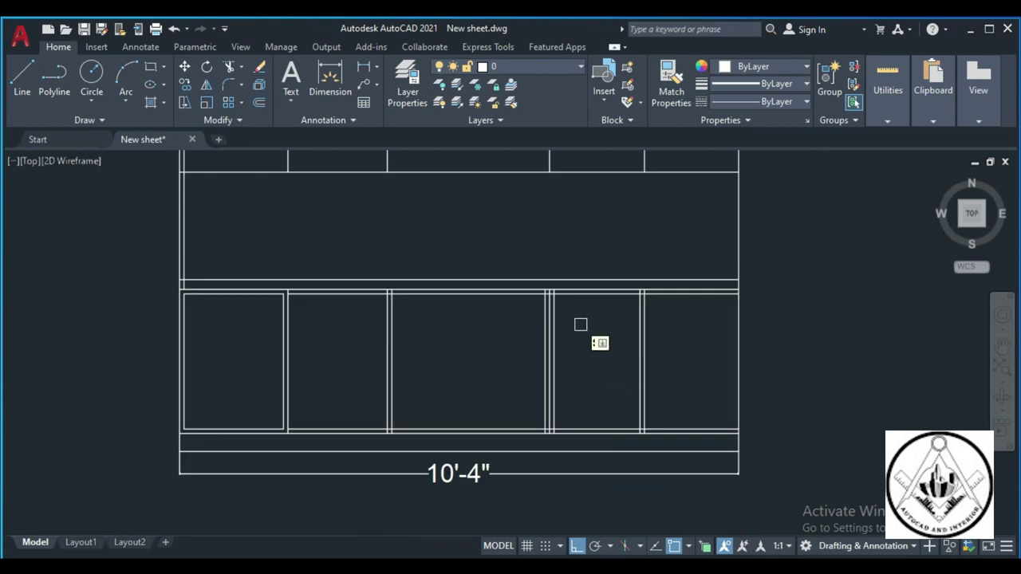
scroll(566, 311, up, 5)
click(514, 249)
click(506, 259)
click(478, 250)
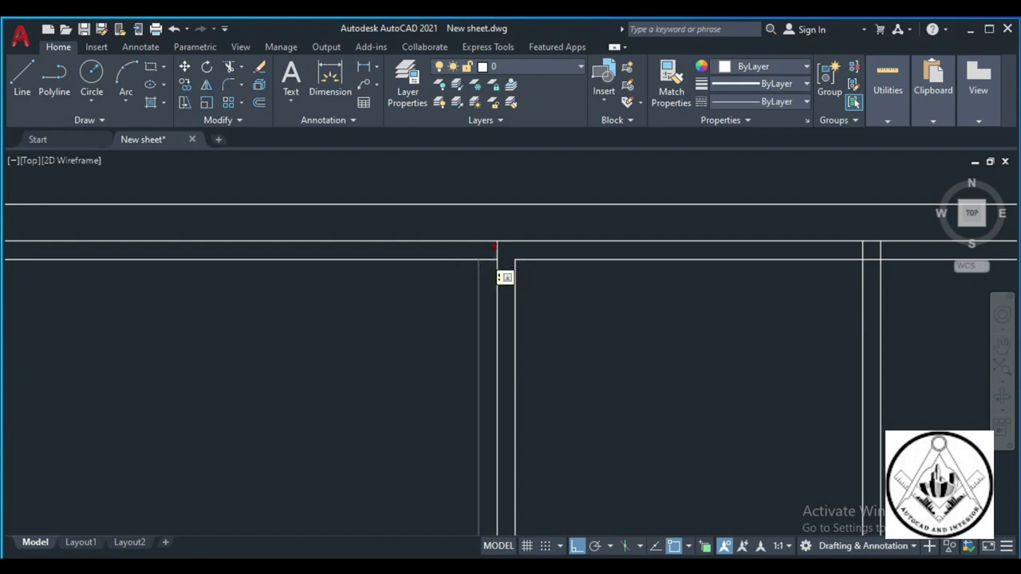
click(486, 259)
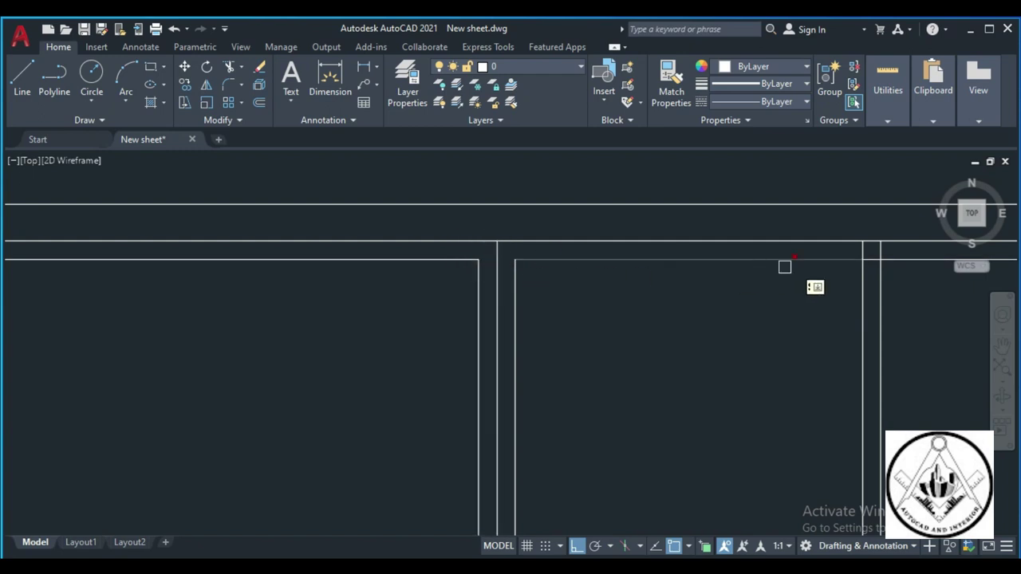
click(861, 249)
click(872, 260)
Trim leftover line pieces between the verticals at the middle panel corners
scroll(829, 288, down, 3)
scroll(724, 378, up, 2)
scroll(689, 402, up, 3)
scroll(647, 409, up, 3)
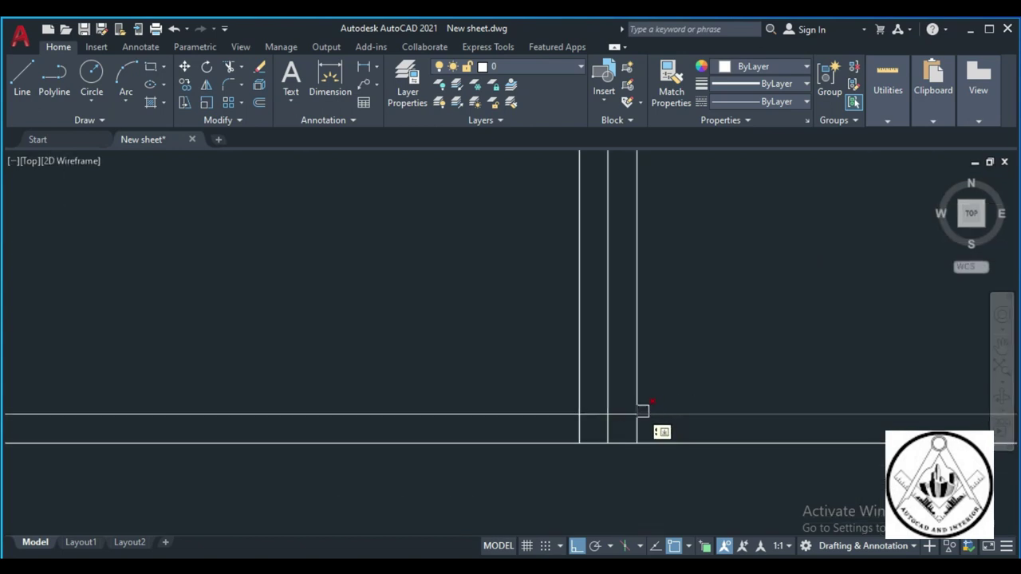
click(622, 414)
click(641, 431)
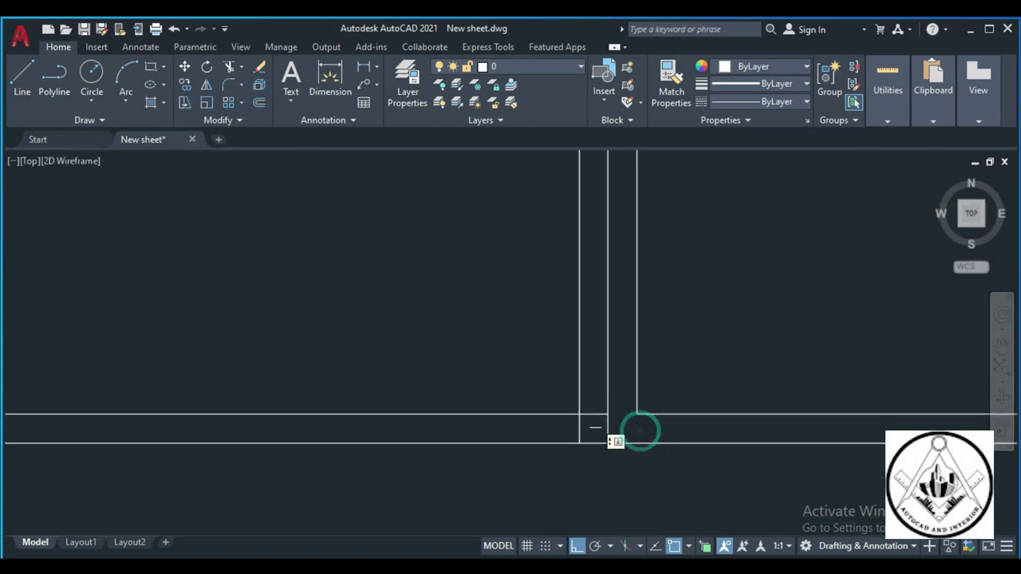
click(592, 414)
click(581, 427)
scroll(581, 428, down, 3)
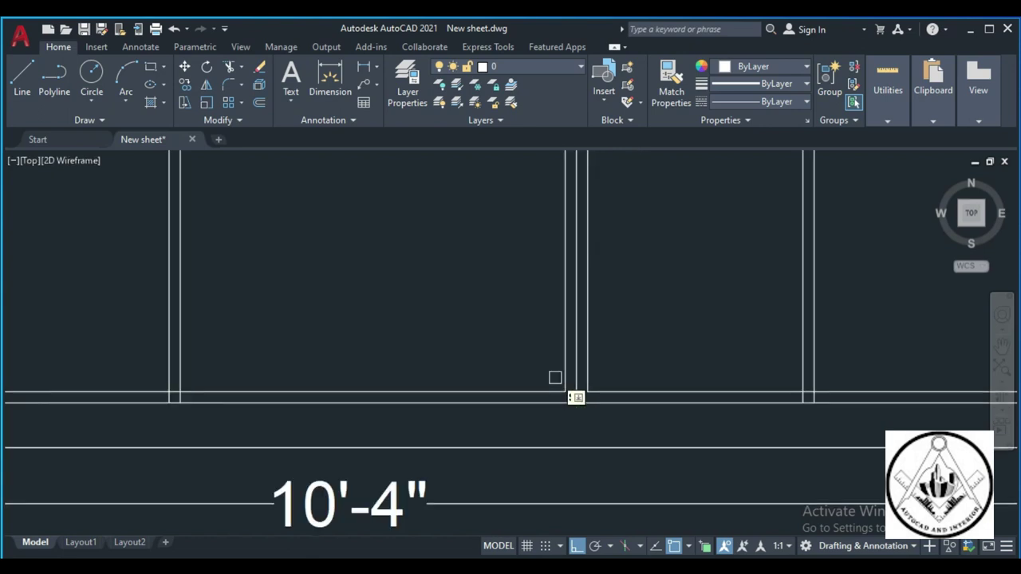
scroll(553, 376, down, 2)
scroll(640, 389, up, 4)
click(635, 379)
Trim the remaining segments at the left and bottom junctions to finish the inset outlines
scroll(631, 405, down, 3)
scroll(630, 406, down, 2)
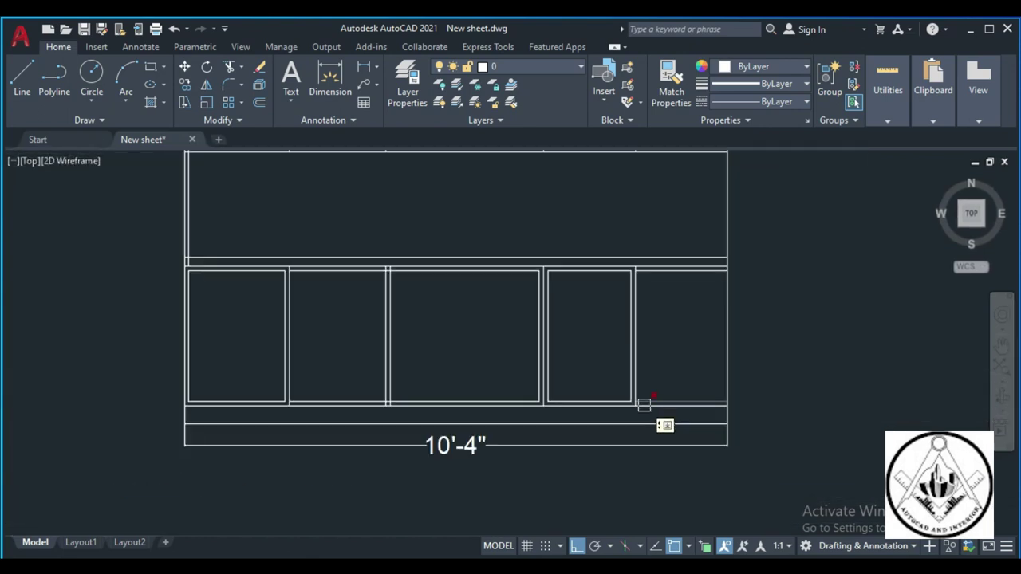
scroll(387, 281, up, 3)
scroll(385, 278, up, 1)
click(383, 276)
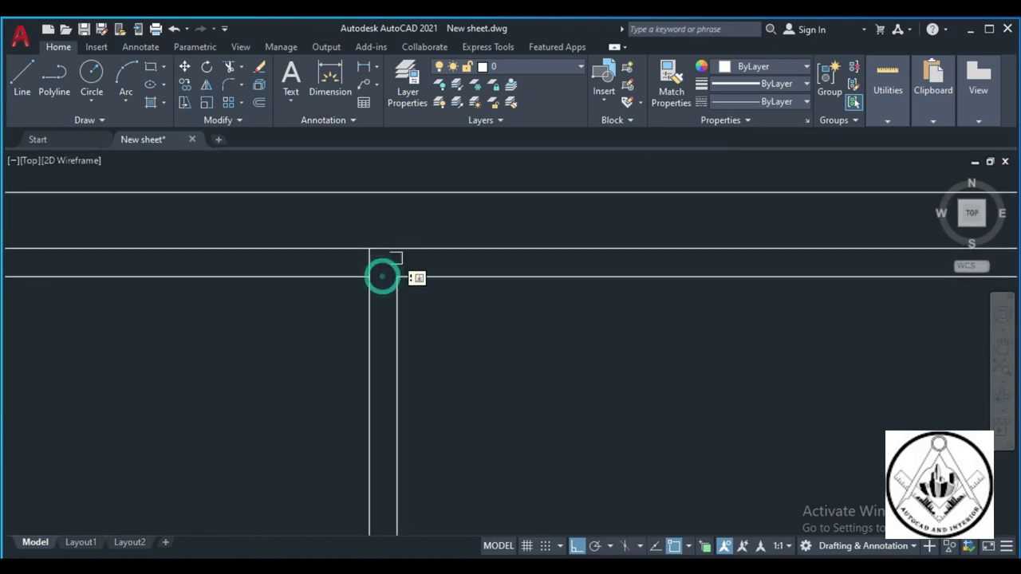
scroll(399, 255, down, 1)
scroll(415, 271, down, 3)
scroll(414, 311, up, 2)
scroll(399, 343, up, 2)
click(327, 391)
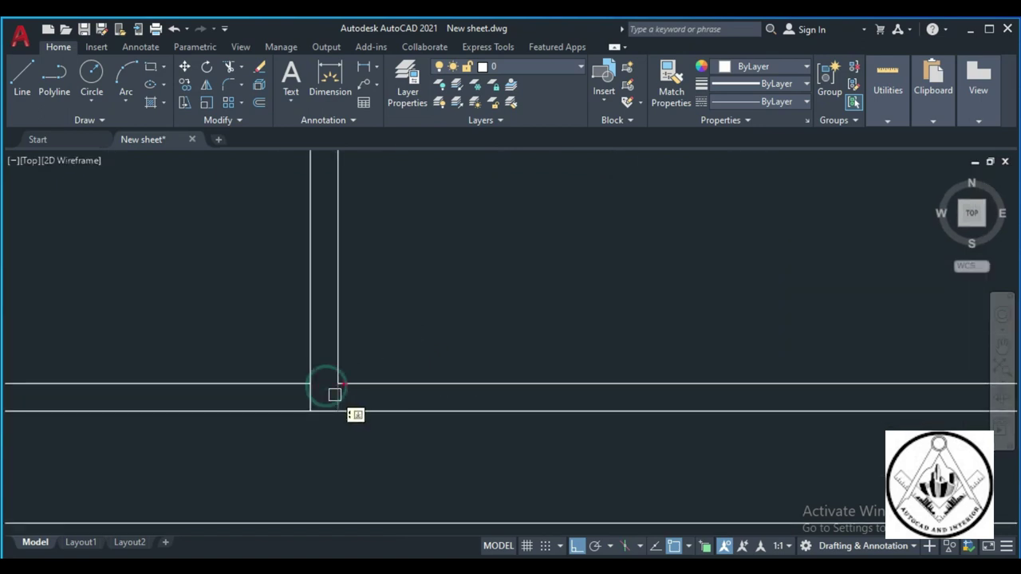
scroll(446, 381, down, 2)
scroll(451, 378, down, 1)
middle_drag(536, 244, 536, 321)
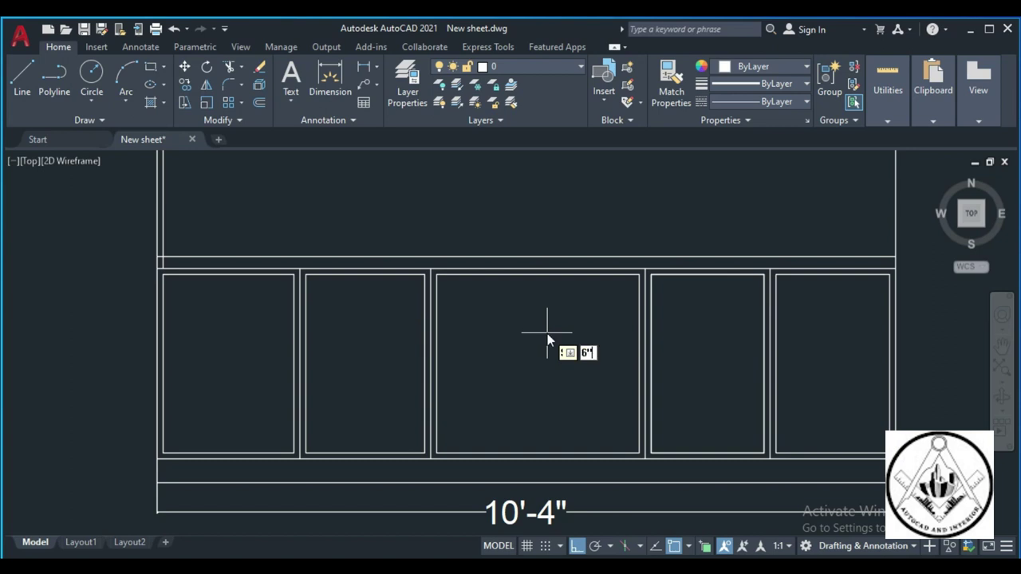
Offset the middle panel's top edge downward to create the drawer line
click(559, 280)
click(558, 349)
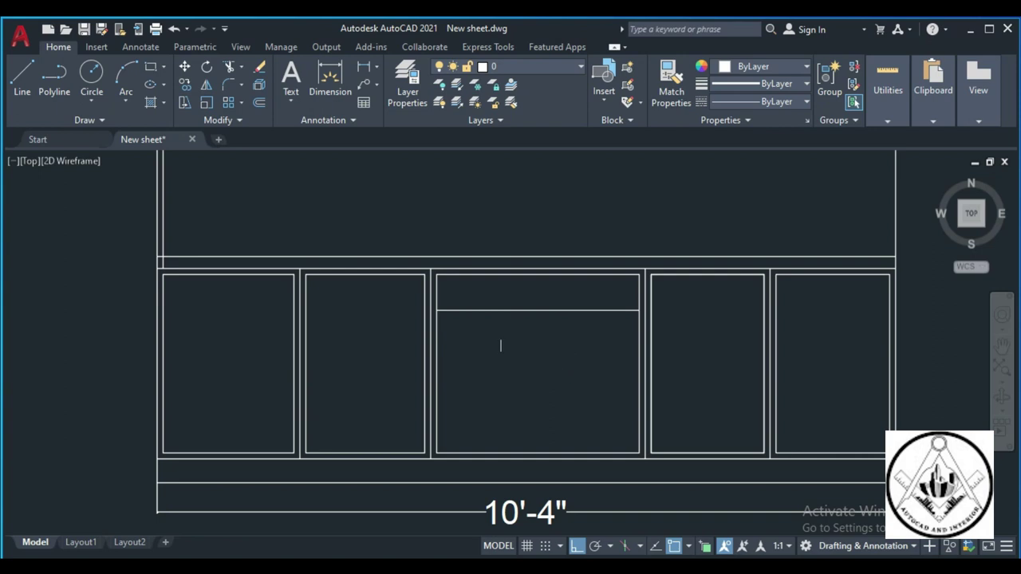
scroll(492, 341, down, 4)
scroll(396, 258, up, 3)
scroll(383, 278, up, 3)
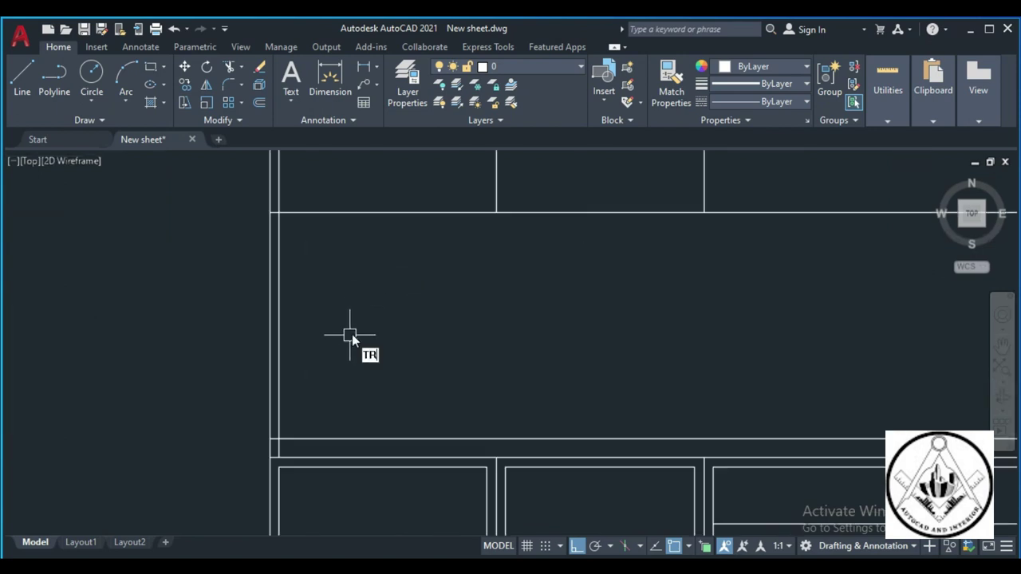
scroll(291, 441, up, 2)
click(273, 452)
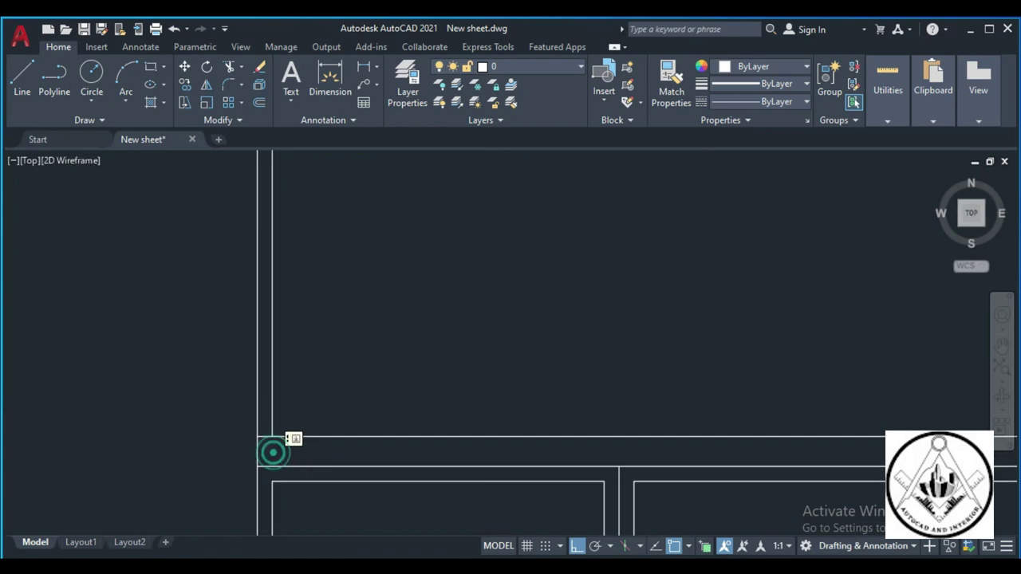
scroll(364, 412, down, 5)
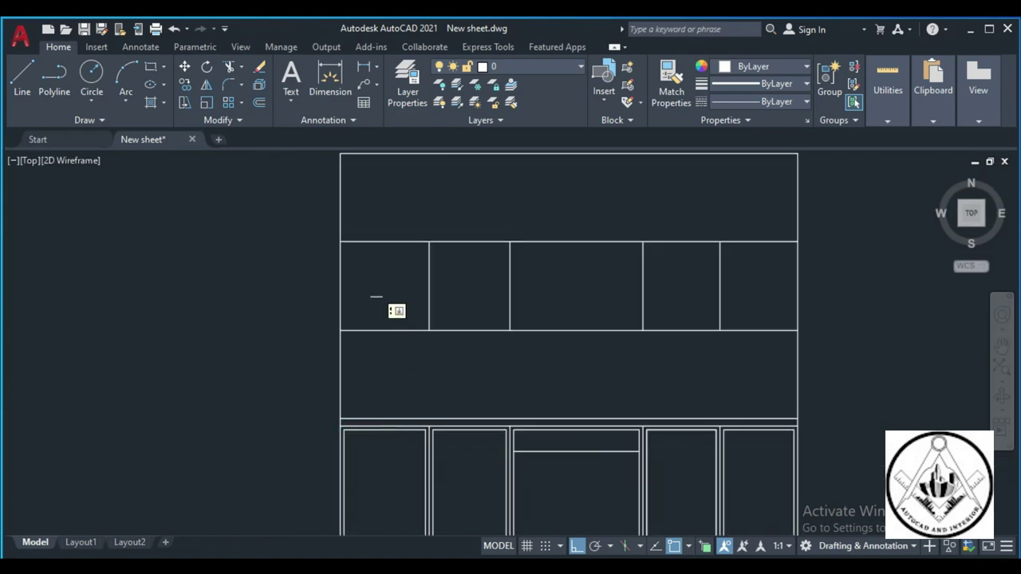
scroll(378, 327, down, 2)
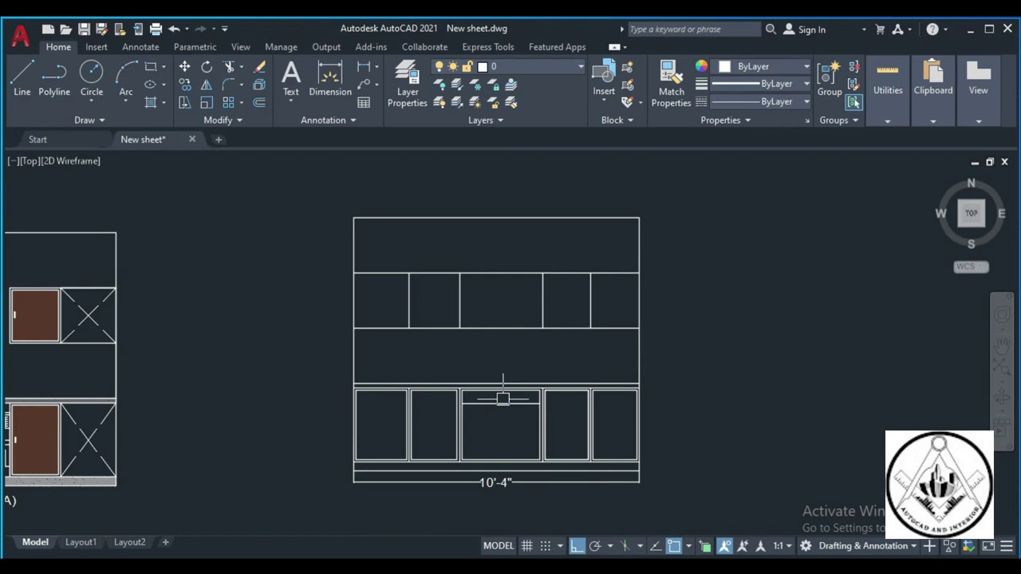
scroll(462, 391, up, 4)
Offset the middle cabinet's left edge 1'-6" for the centre door divider, trimmed above the drawer line
key(Return)
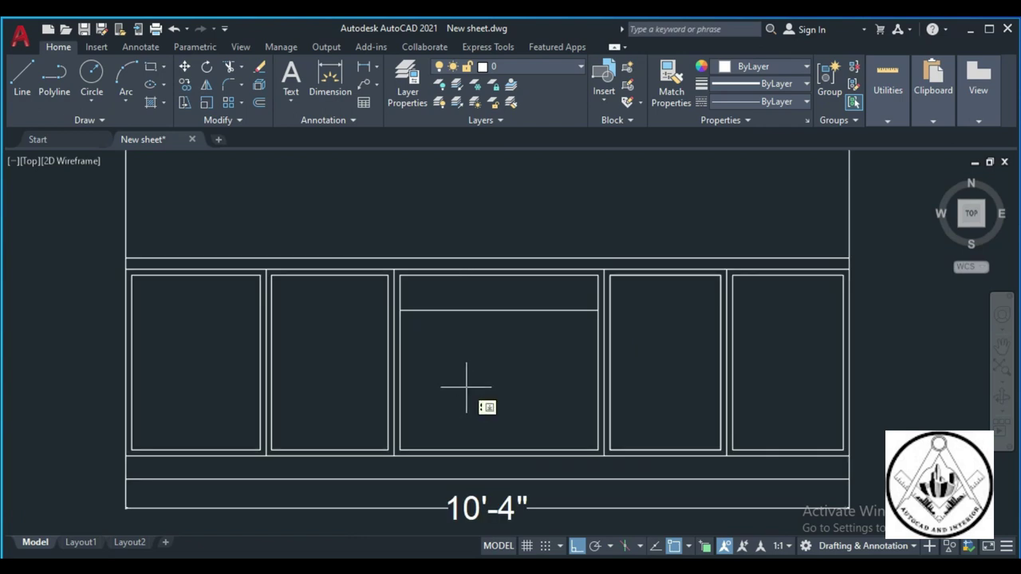
text(6)
key(Return)
click(400, 388)
click(551, 387)
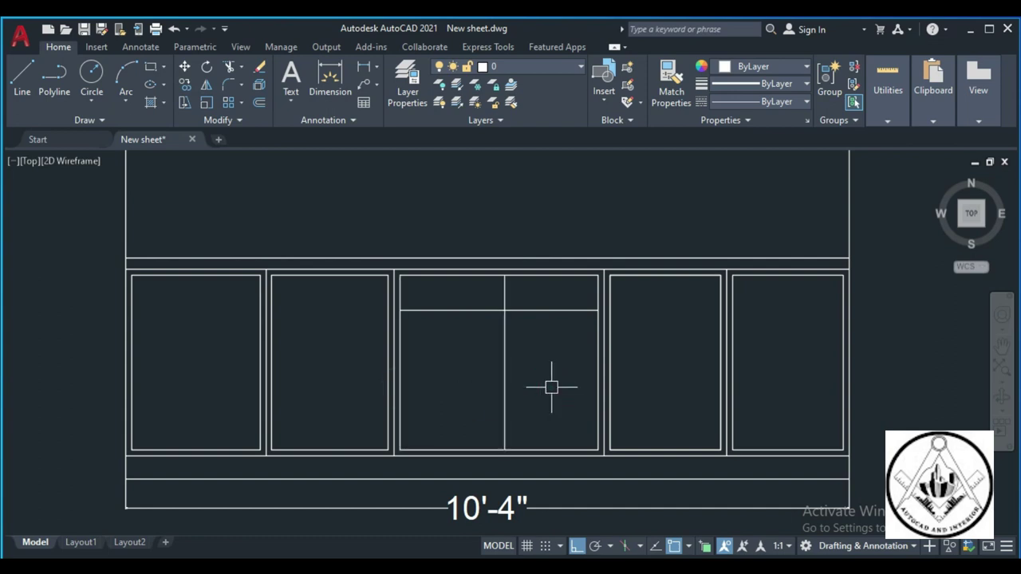
click(504, 297)
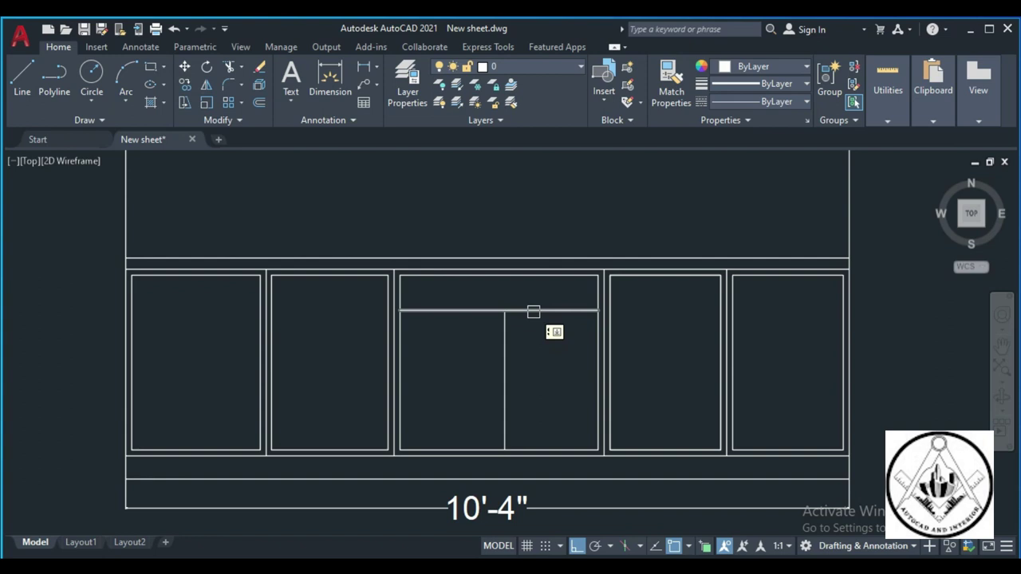
Add a second drawer rail and a parallel mullion line, trimming where they intersect
scroll(534, 312, up, 2)
click(534, 311)
click(538, 361)
click(487, 394)
click(540, 406)
click(486, 410)
scroll(452, 407, down, 2)
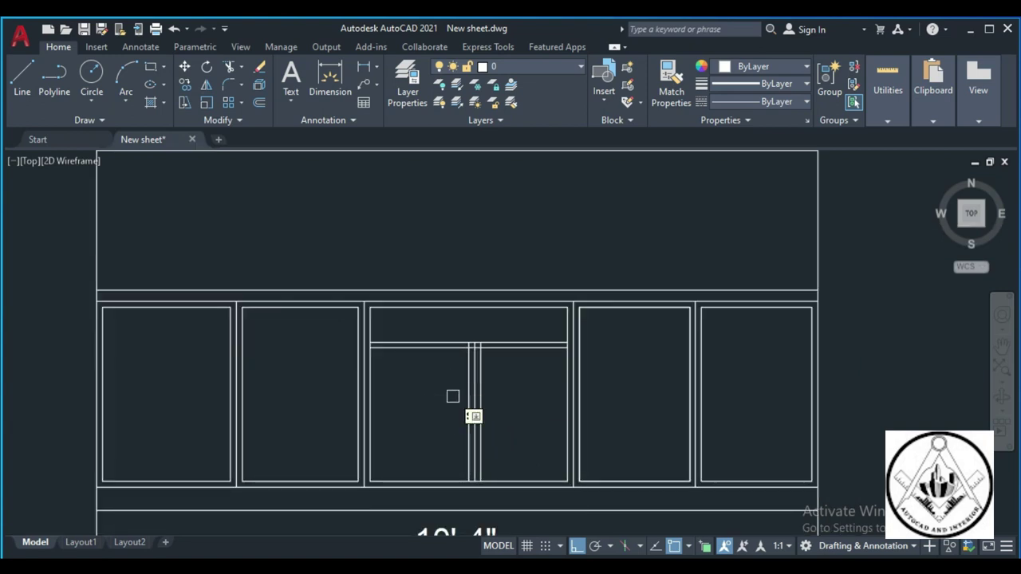
scroll(465, 352, up, 6)
click(470, 324)
click(478, 334)
click(519, 319)
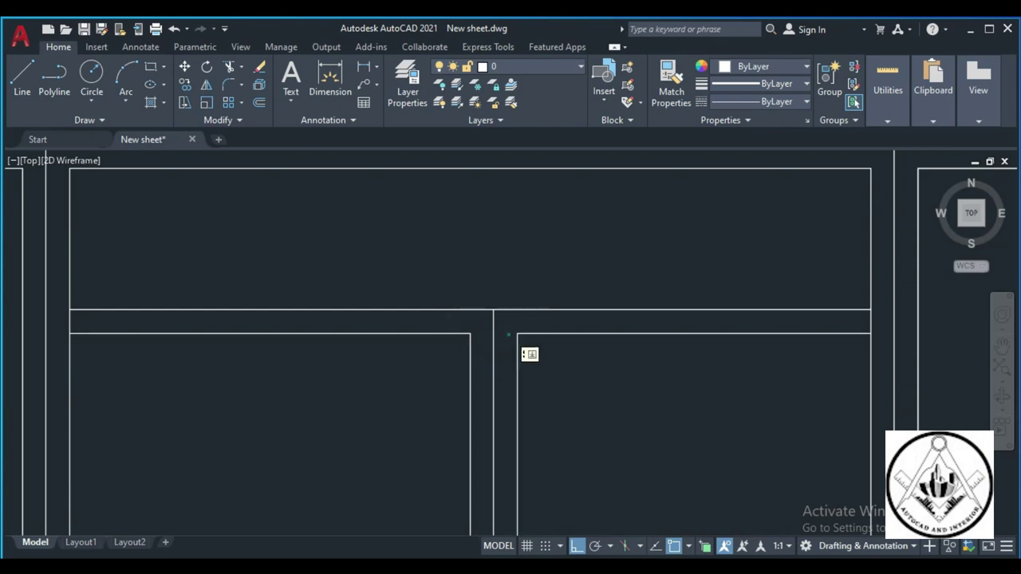
Start EXTEND (EX) to carry the mullion lines to their boundary
scroll(508, 334, down, 3)
scroll(526, 446, down, 2)
scroll(520, 452, up, 4)
scroll(522, 459, up, 2)
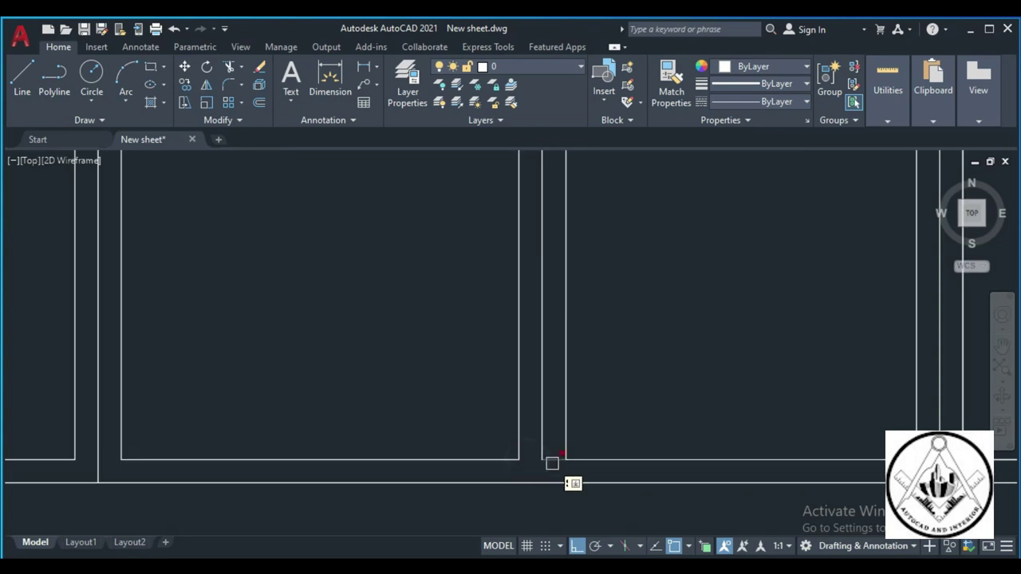
scroll(542, 443, down, 1)
scroll(541, 451, down, 3)
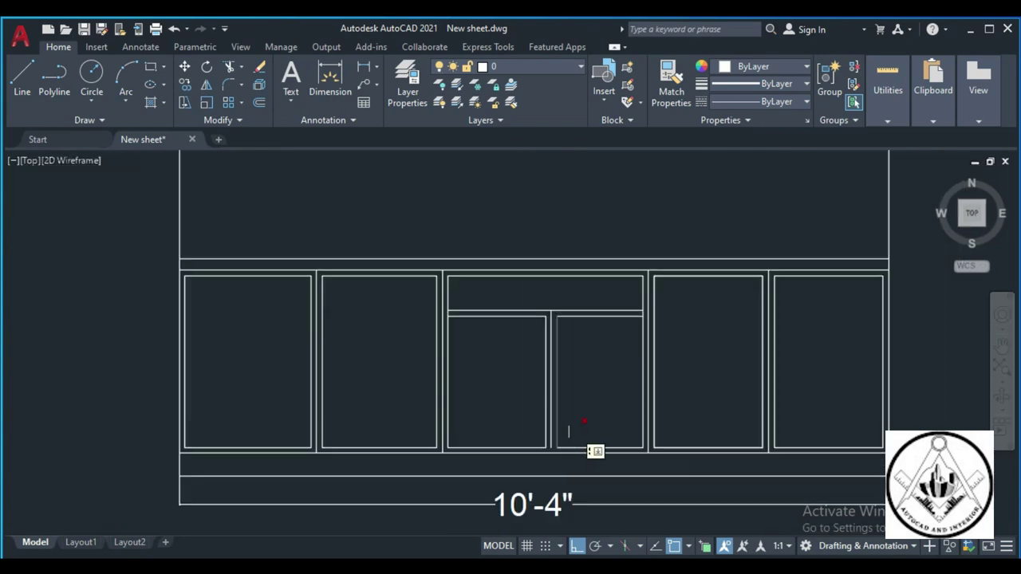
text(Ex)
key(Return)
scroll(556, 438, up, 3)
scroll(549, 438, down, 3)
scroll(588, 417, down, 2)
scroll(599, 426, down, 2)
Offset the middle upper panel's top edge to make a parallel divider inside it
scroll(571, 338, up, 5)
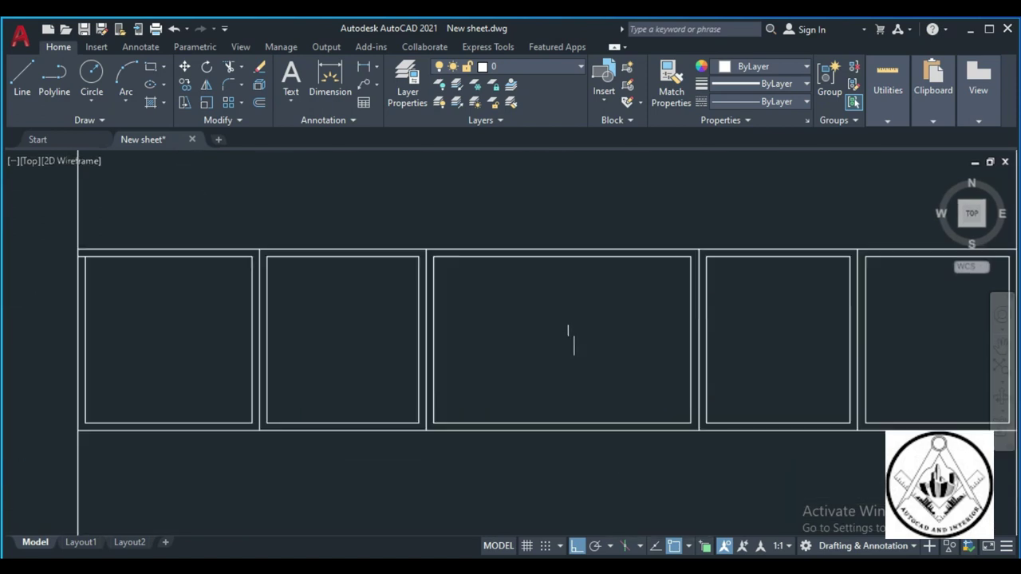
scroll(562, 338, down, 2)
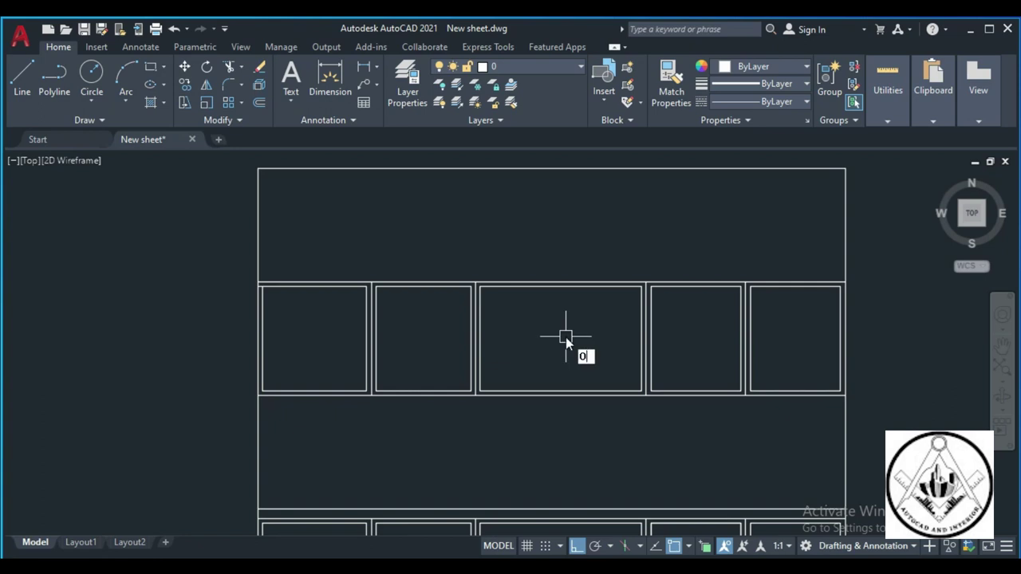
key(Return)
scroll(567, 310, up, 2)
click(572, 272)
click(578, 319)
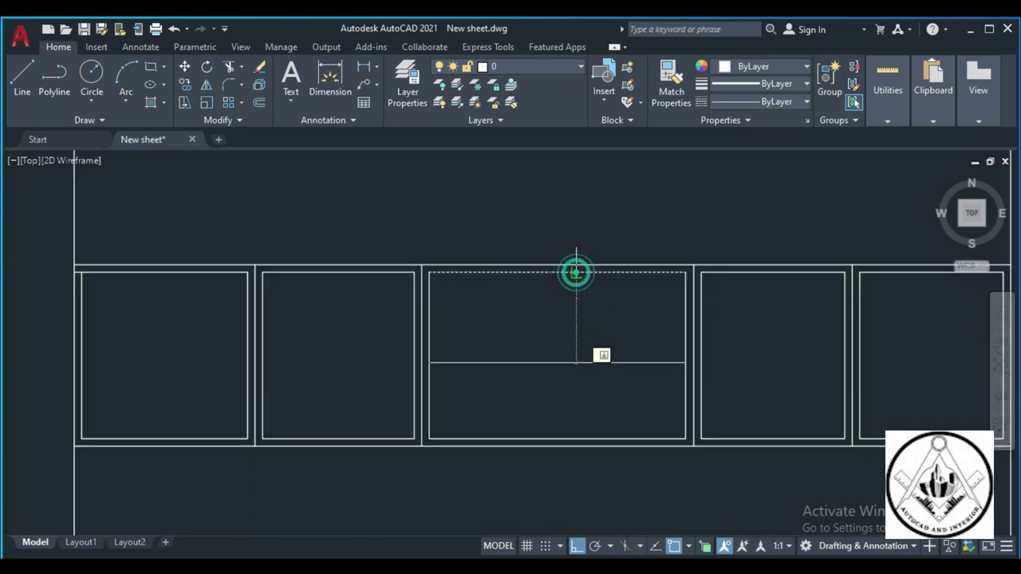
Begin a linear dimension at the panel corner, then cancel it
scroll(554, 305, down, 4)
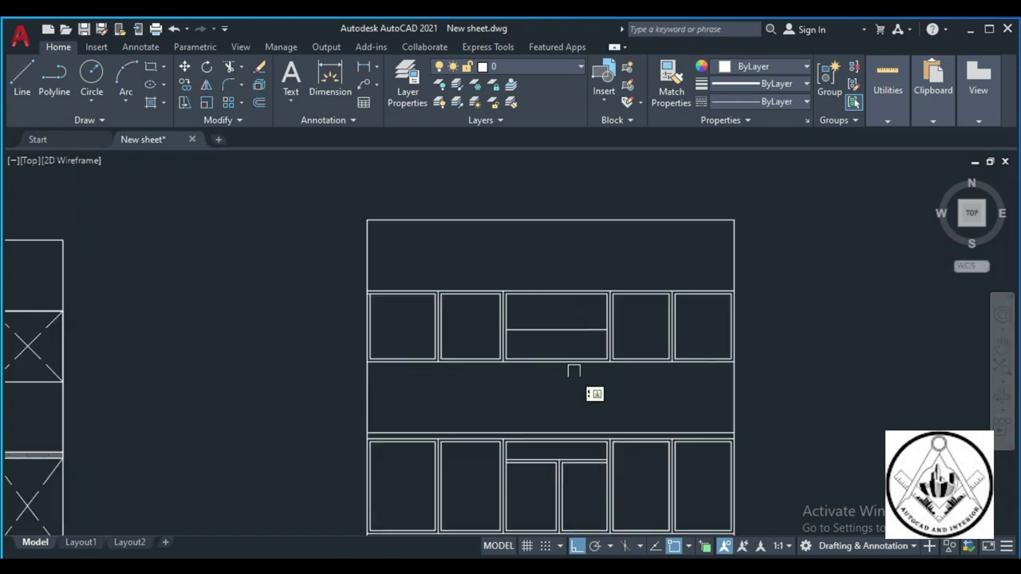
scroll(554, 334, up, 2)
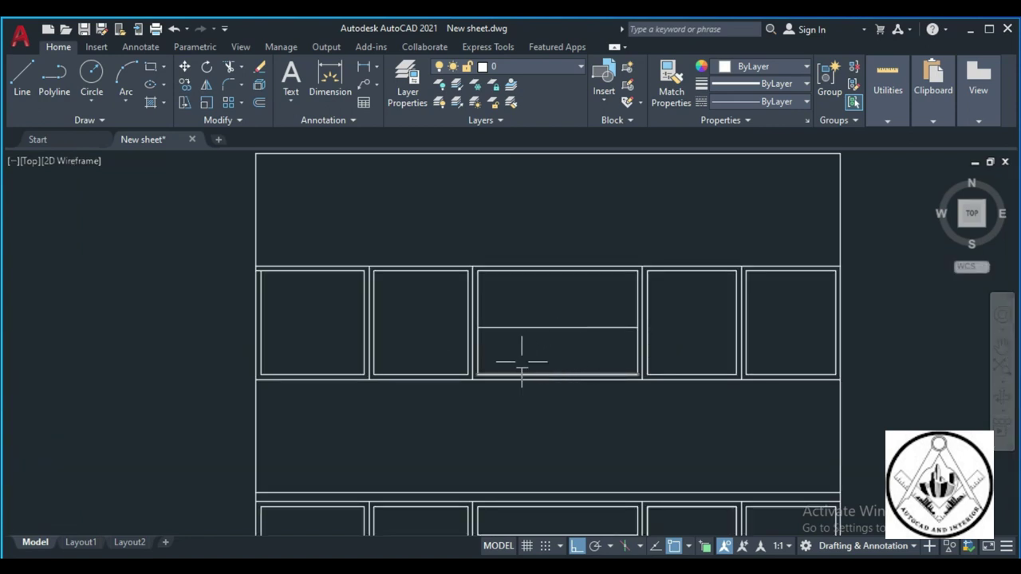
scroll(495, 334, up, 2)
scroll(560, 337, down, 2)
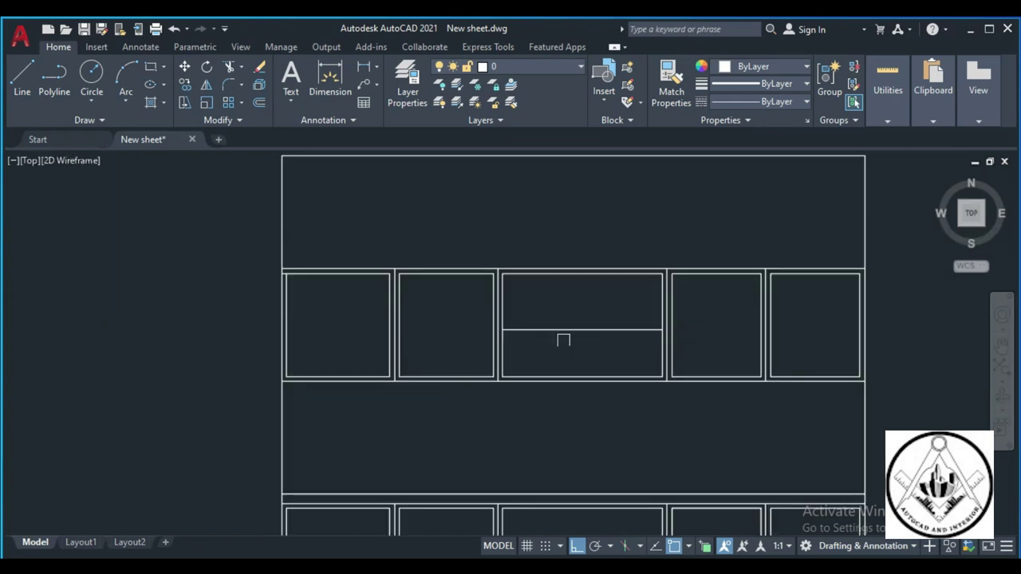
scroll(561, 337, down, 2)
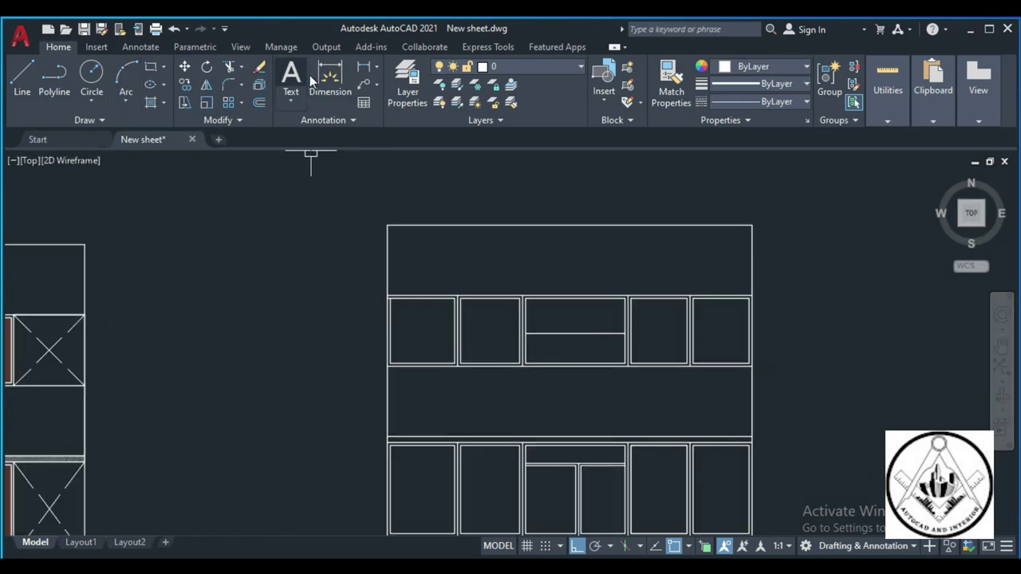
click(363, 66)
scroll(397, 332, up, 2)
scroll(398, 335, up, 2)
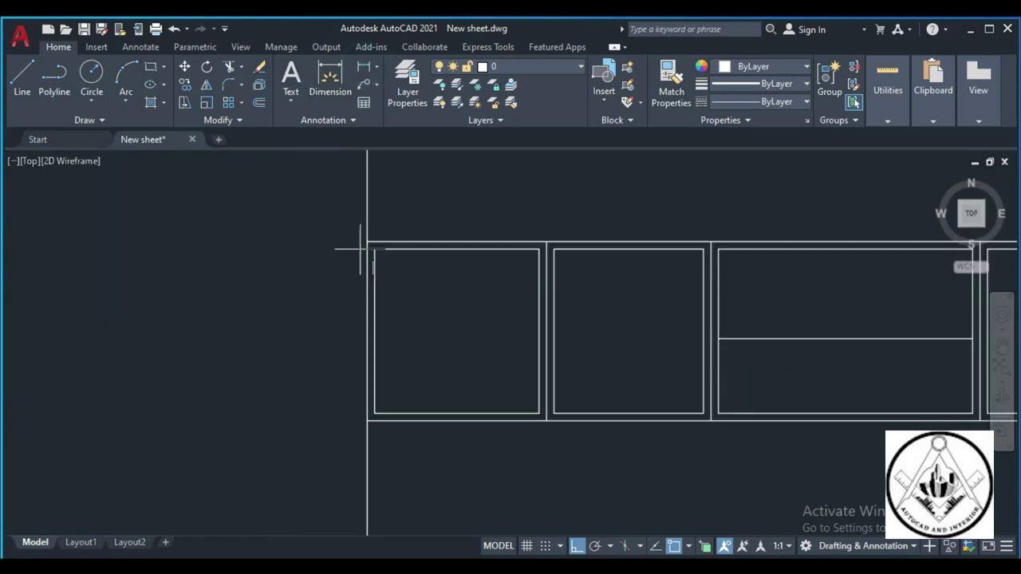
click(367, 420)
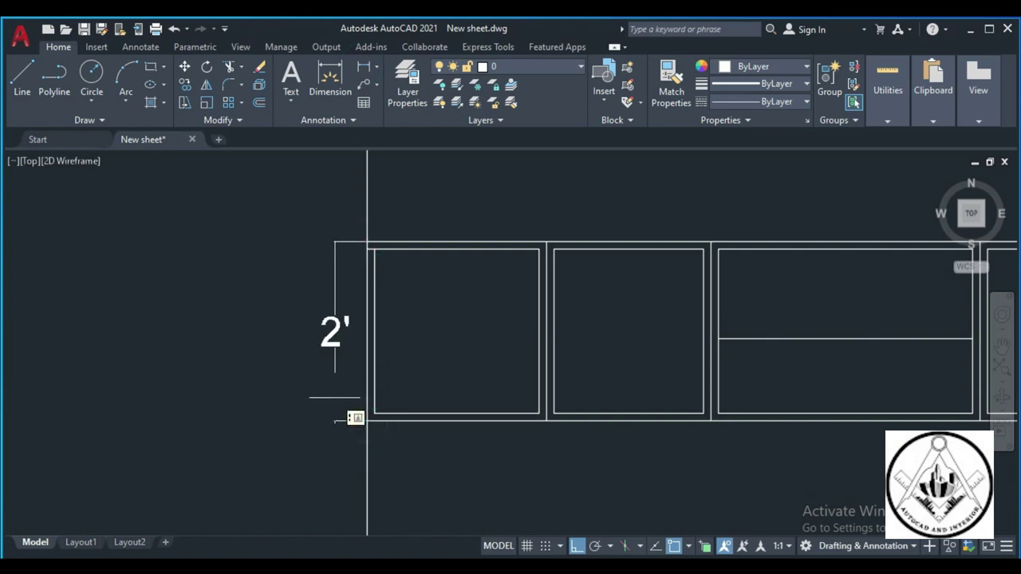
key(Escape)
text(TR)
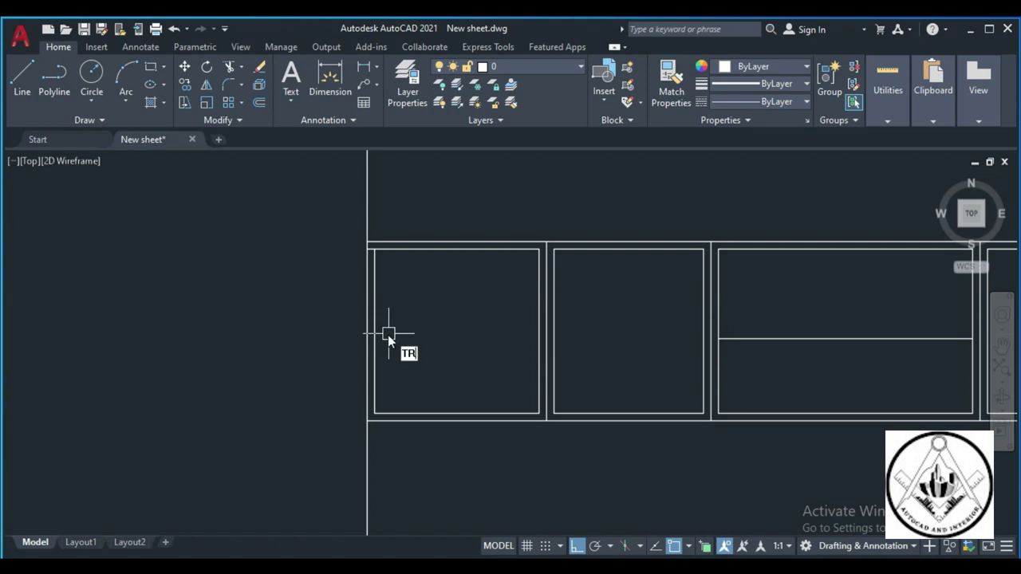
Trim the extra line at the panel's top-left corner
key(Return)
scroll(369, 263, up, 5)
click(366, 214)
scroll(397, 324, down, 2)
scroll(431, 351, down, 2)
scroll(459, 371, down, 1)
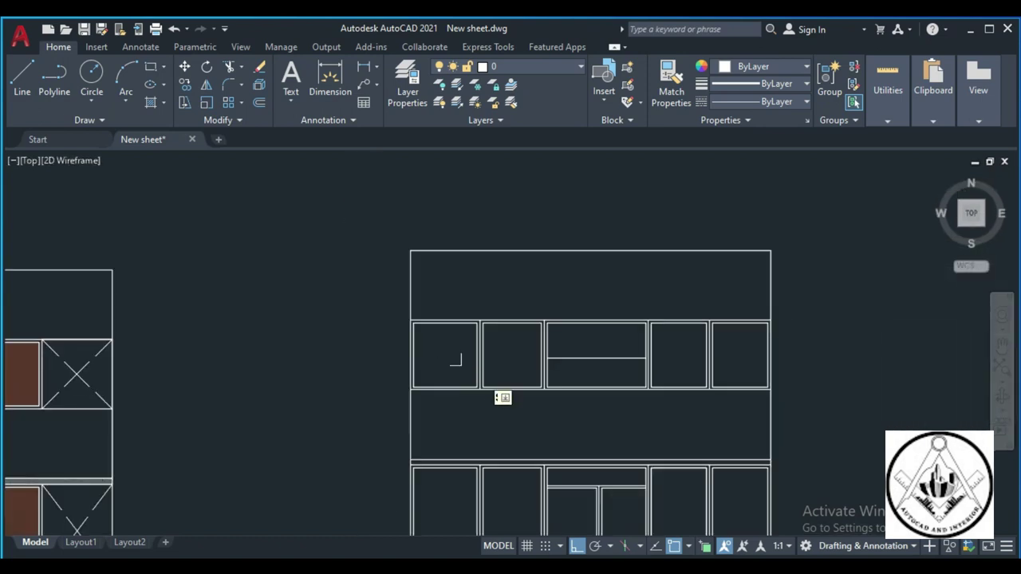
scroll(567, 413, up, 3)
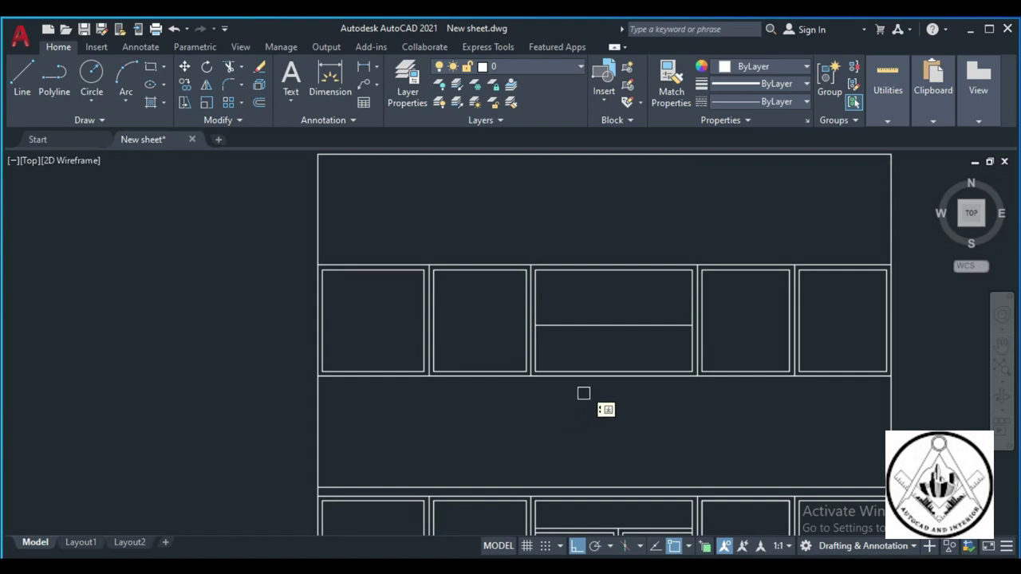
scroll(597, 342, up, 4)
Offset the divider just below to form the narrow gap and erase the stray horizontal line
click(611, 299)
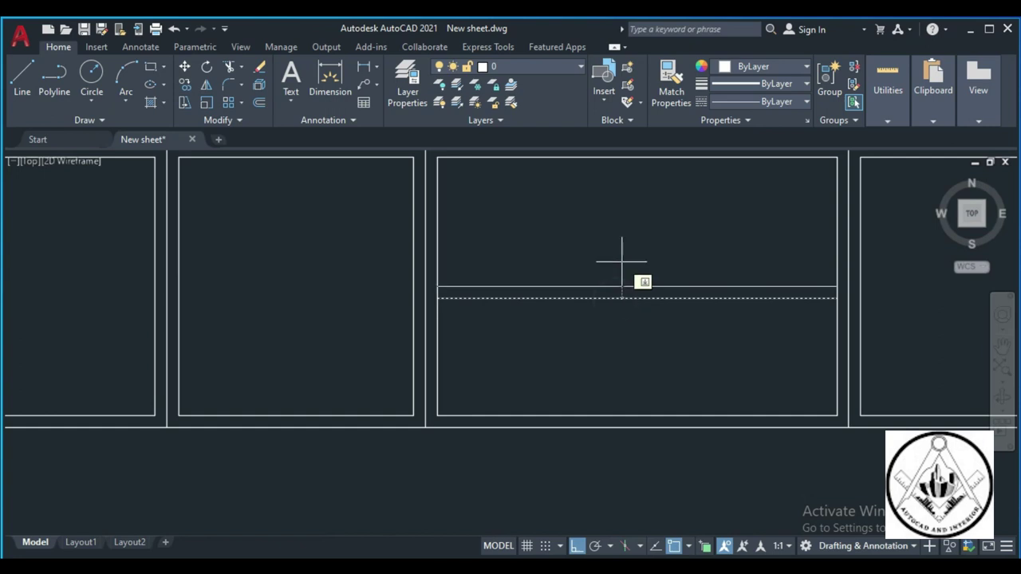
click(623, 337)
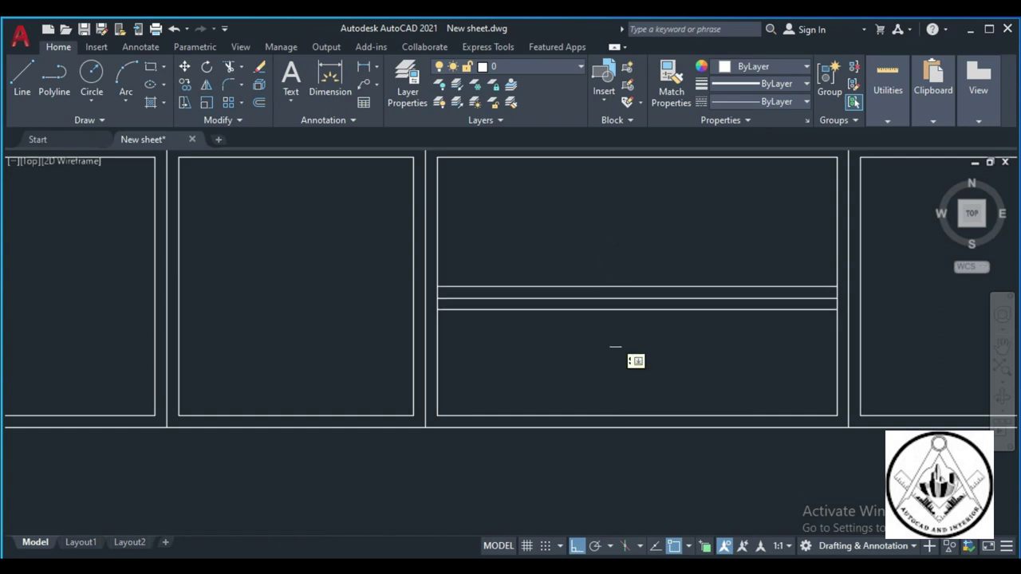
scroll(471, 307, up, 2)
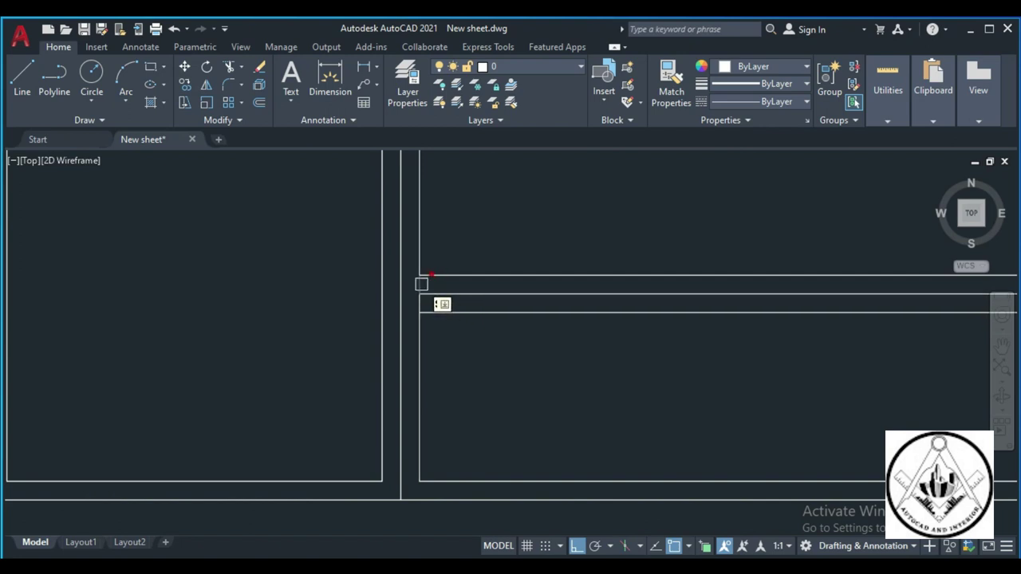
scroll(411, 304, down, 3)
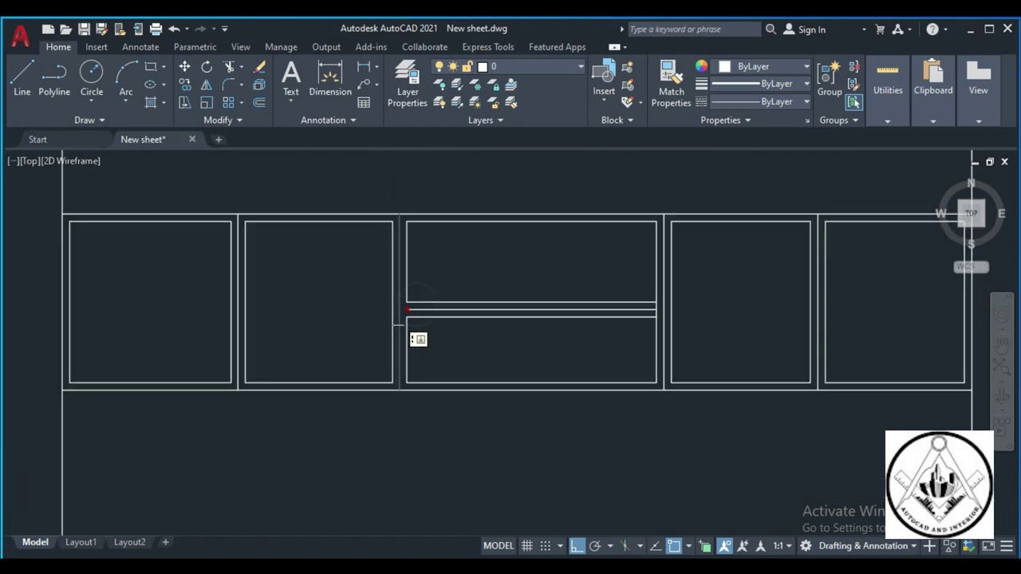
scroll(650, 309, up, 3)
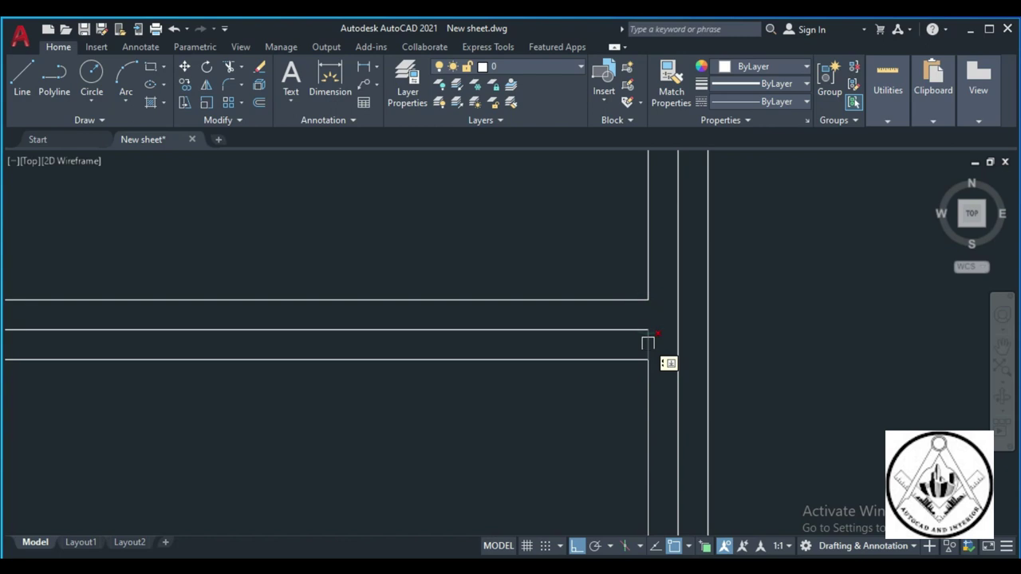
scroll(619, 398, down, 3)
text(EX)
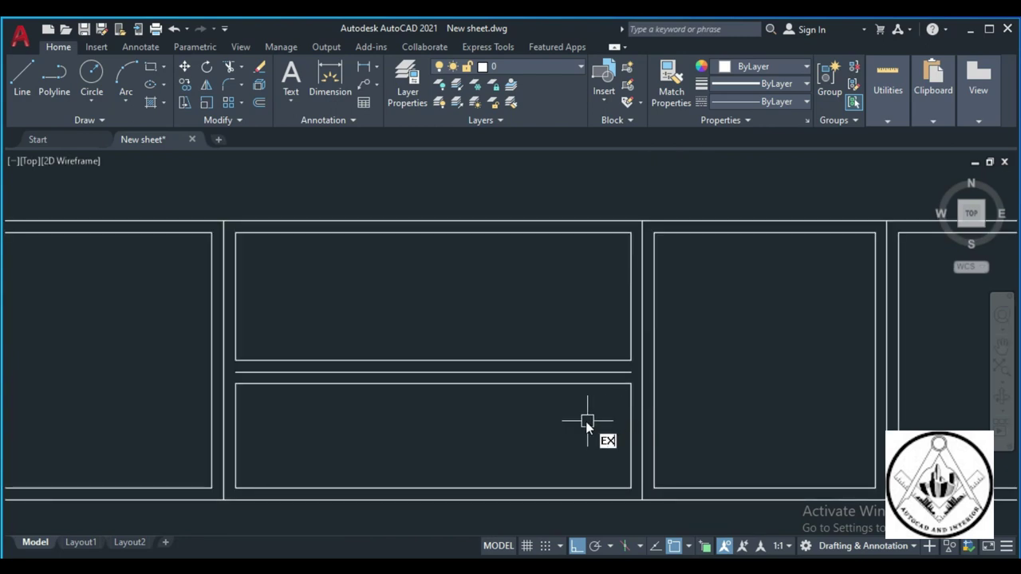
key(Return)
click(606, 372)
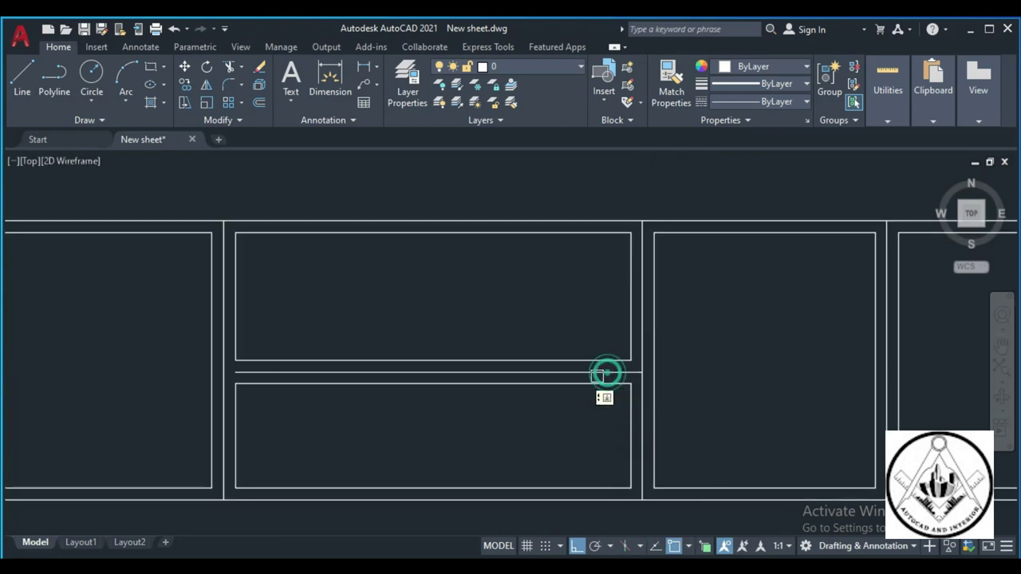
scroll(530, 390, down, 3)
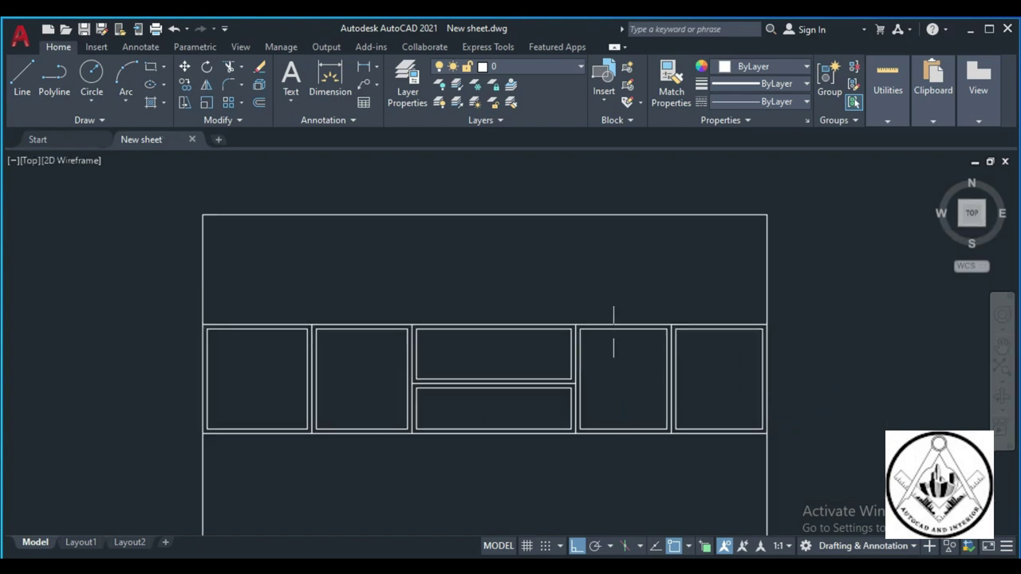
Extend the middle base cabinet's horizontal drawer line to the vertical divider
scroll(615, 330, down, 3)
scroll(616, 330, down, 2)
scroll(586, 413, up, 2)
scroll(622, 398, up, 4)
scroll(625, 397, up, 2)
scroll(565, 396, down, 2)
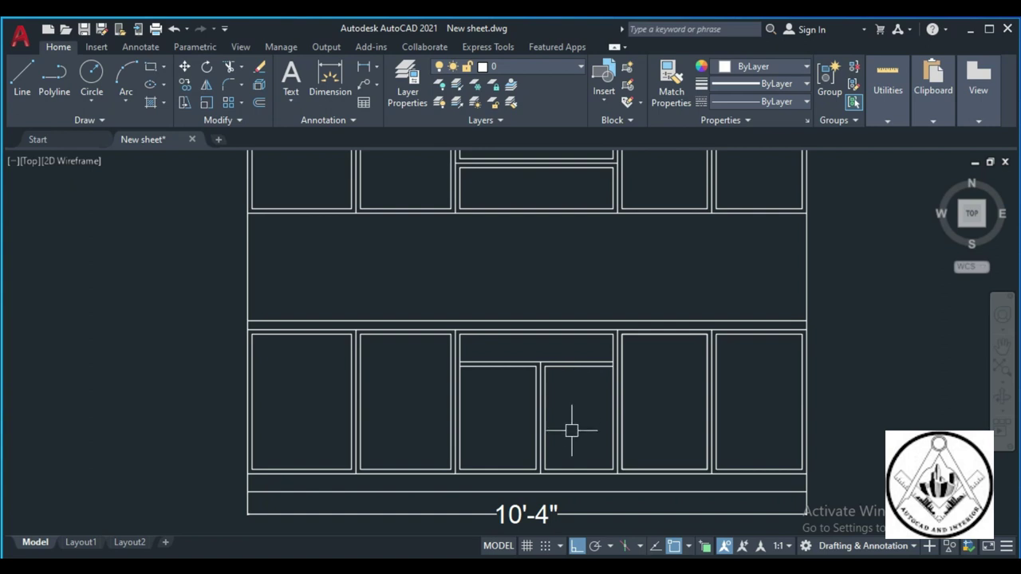
scroll(566, 411, up, 2)
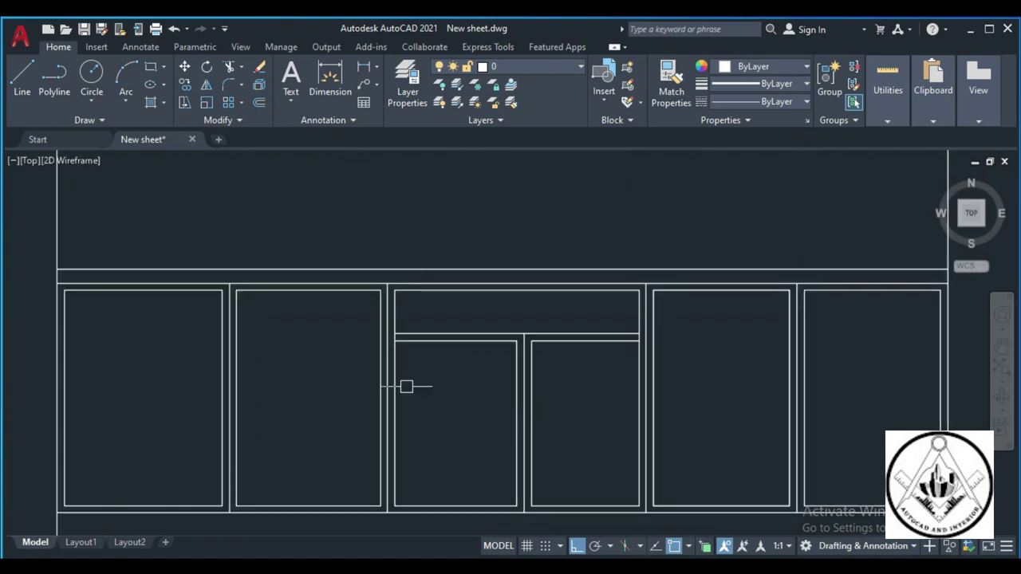
text(EX)
key(Return)
scroll(423, 351, up, 2)
click(410, 333)
click(752, 334)
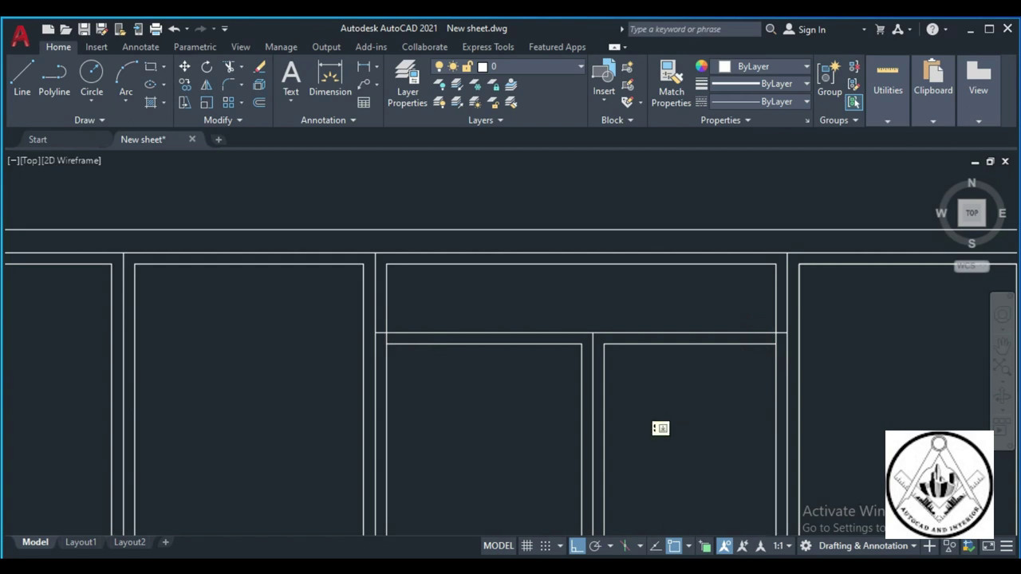
Trim the overshooting and leftover line segments at the drawer and door corners
scroll(394, 340, up, 3)
click(368, 335)
scroll(375, 343, down, 3)
scroll(762, 339, up, 2)
scroll(740, 331, up, 1)
click(740, 332)
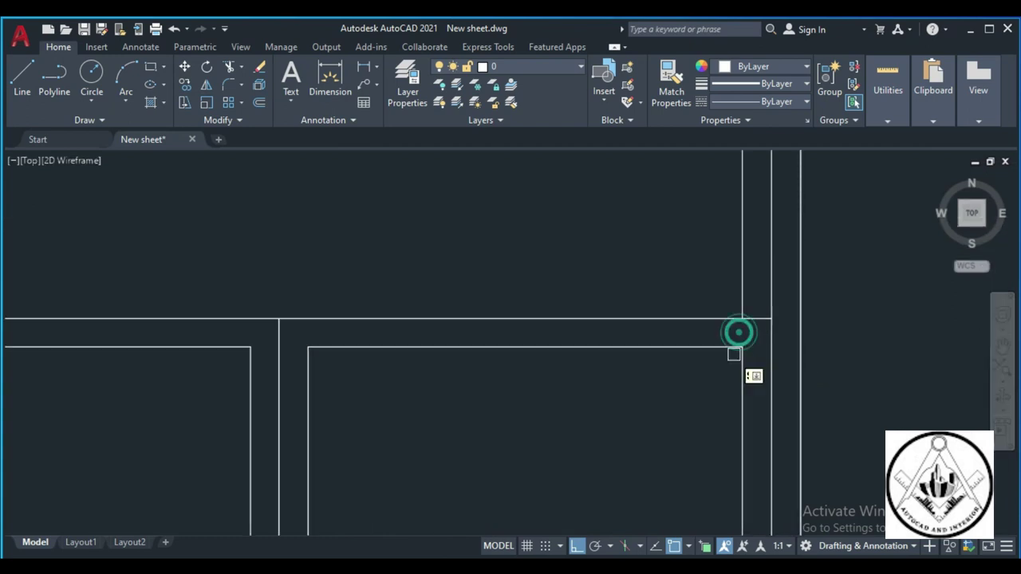
scroll(709, 351, down, 3)
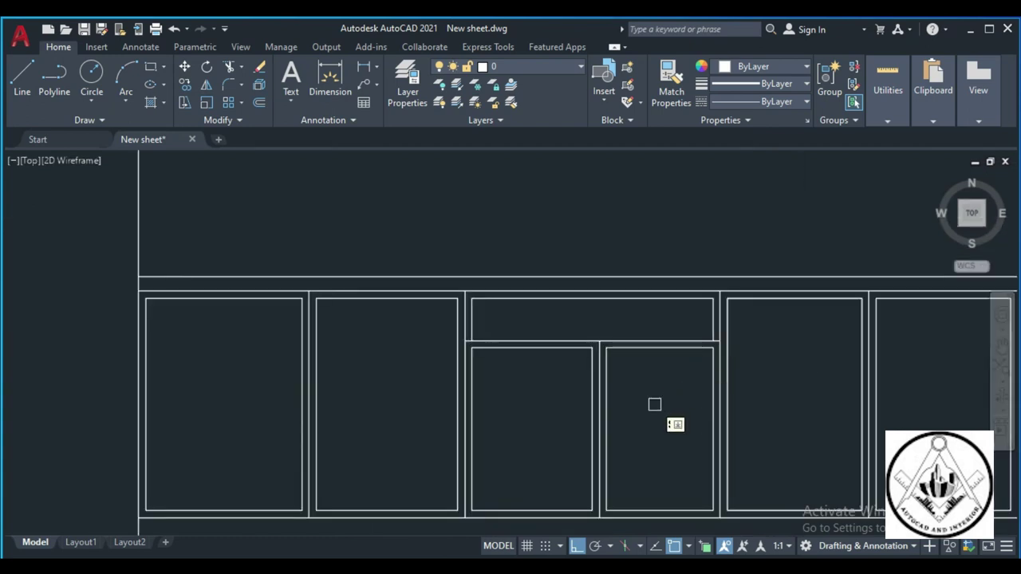
scroll(479, 357, up, 5)
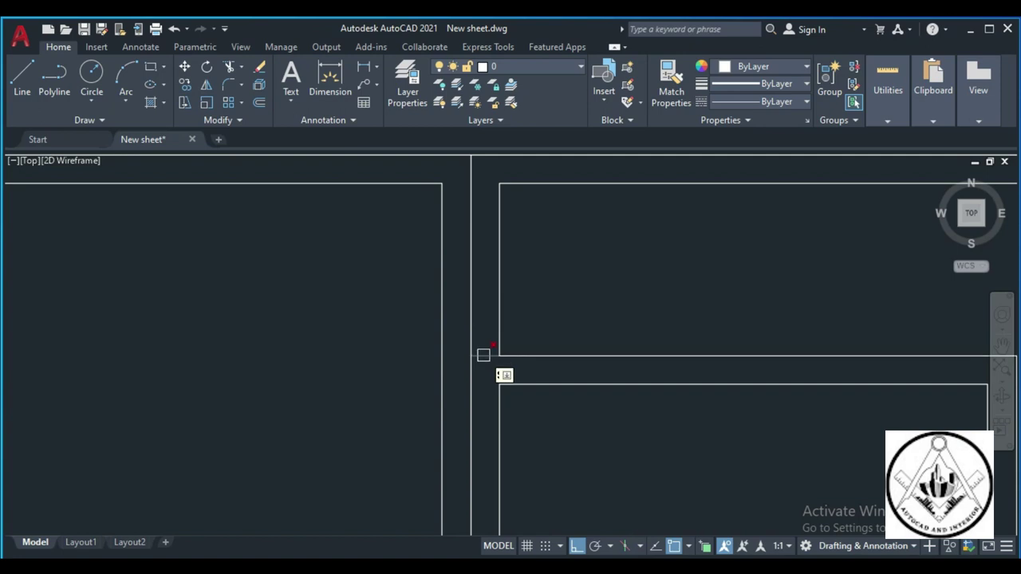
scroll(483, 356, down, 3)
scroll(484, 358, down, 2)
scroll(856, 359, up, 4)
click(863, 364)
scroll(620, 341, down, 2)
scroll(602, 329, down, 2)
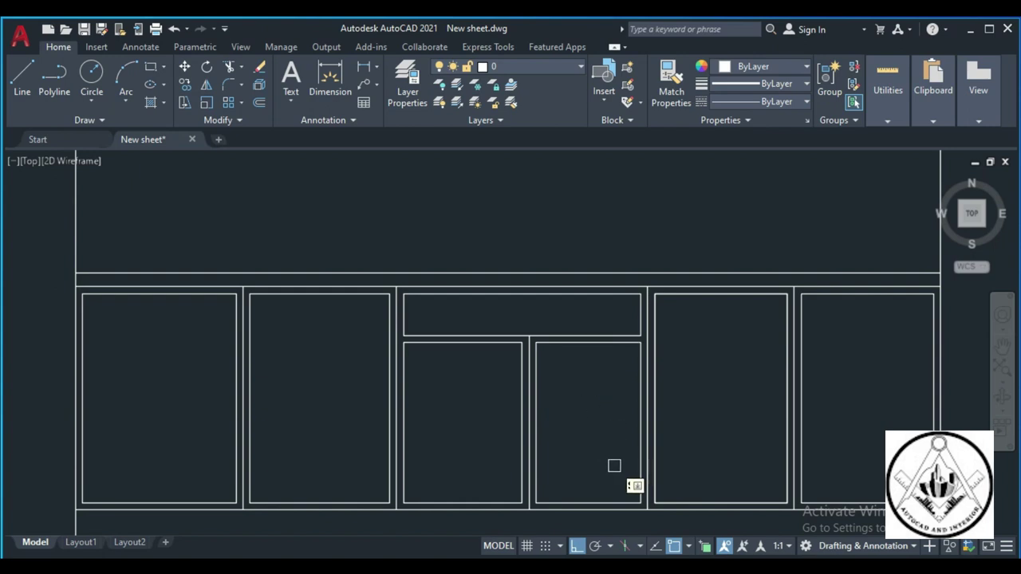
scroll(587, 414, down, 3)
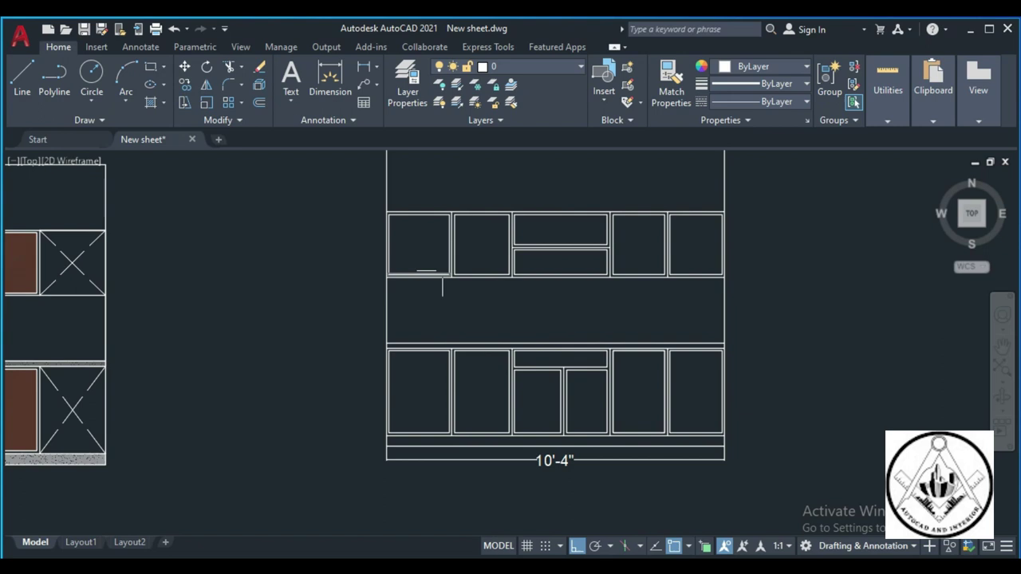
Draw an inset rectangle inside the leftmost upper cabinet door, from its upper-left to lower-right inset point
scroll(459, 285, down, 3)
scroll(474, 284, up, 3)
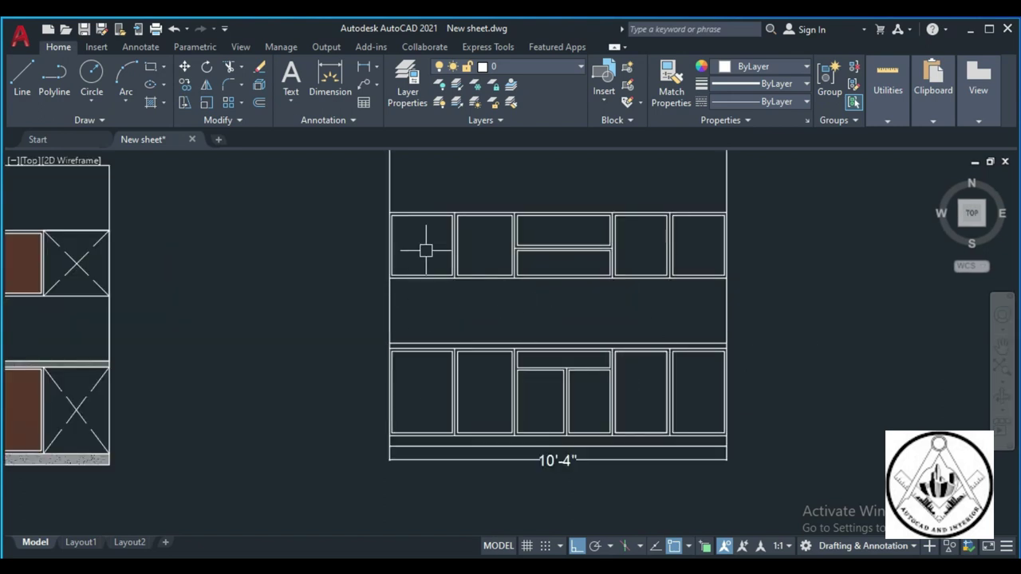
click(151, 67)
key(F8)
scroll(399, 209, up, 4)
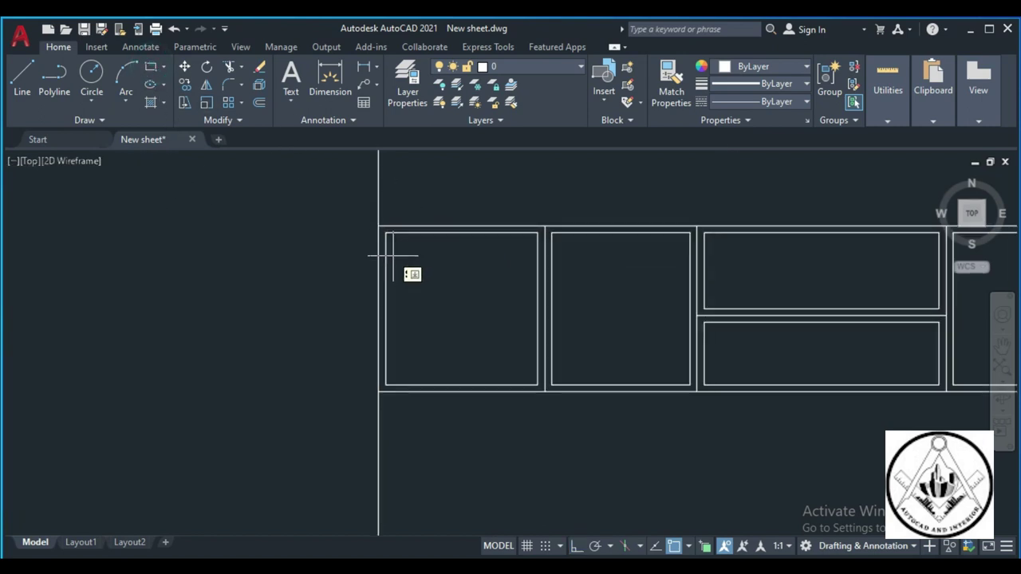
click(386, 233)
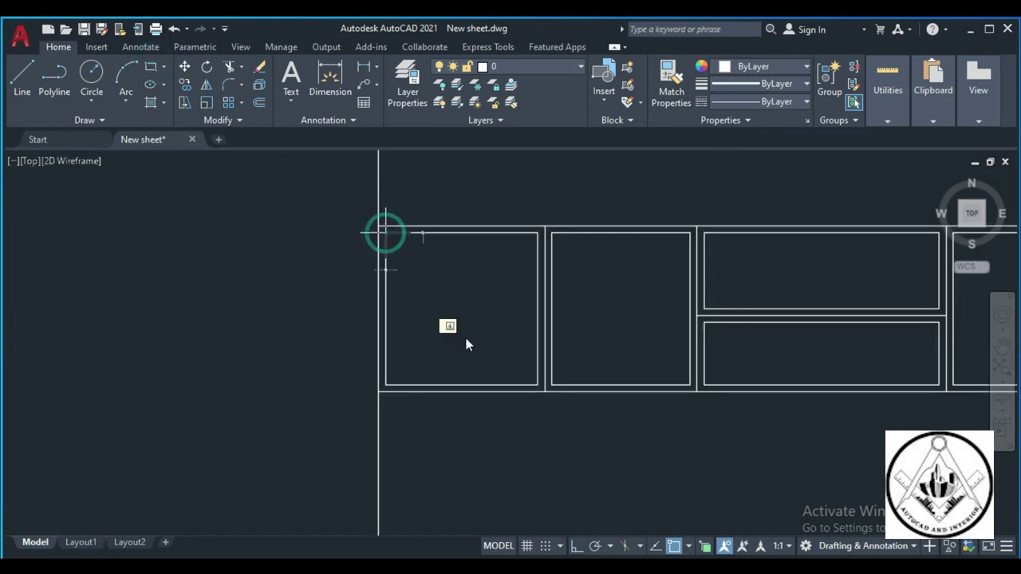
click(540, 386)
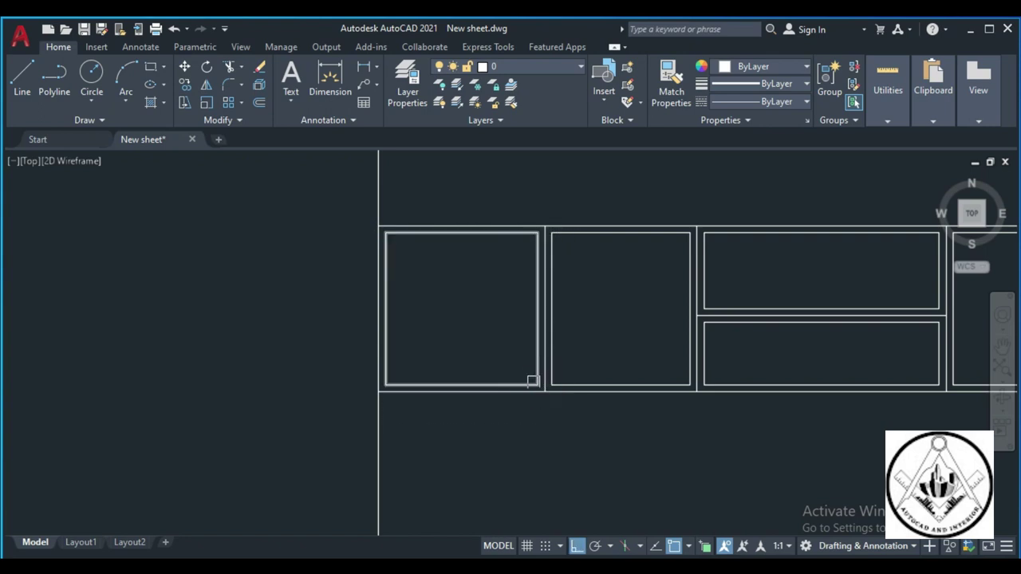
scroll(451, 302, down, 2)
scroll(451, 301, down, 1)
scroll(451, 301, down, 2)
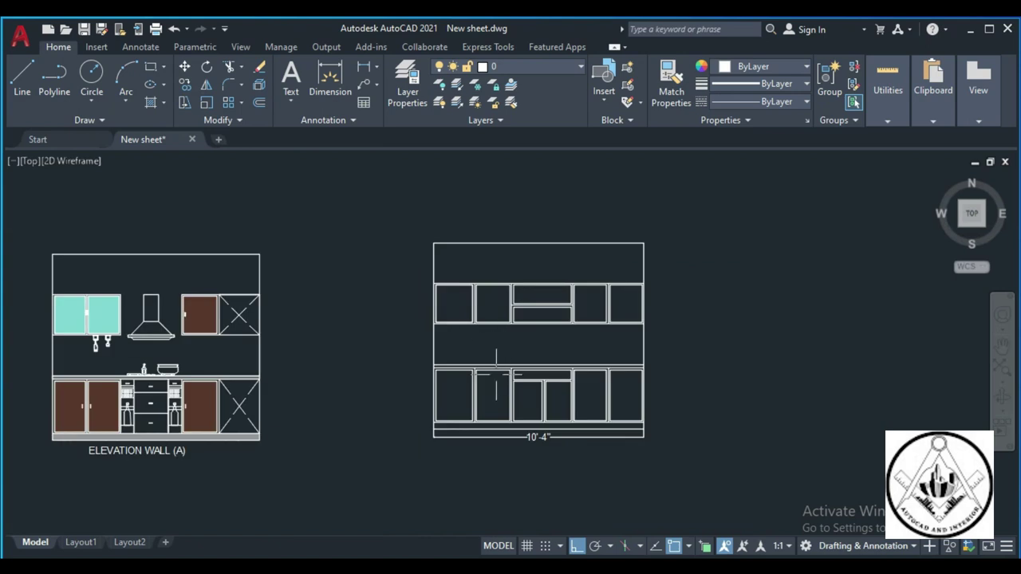
scroll(472, 376, up, 3)
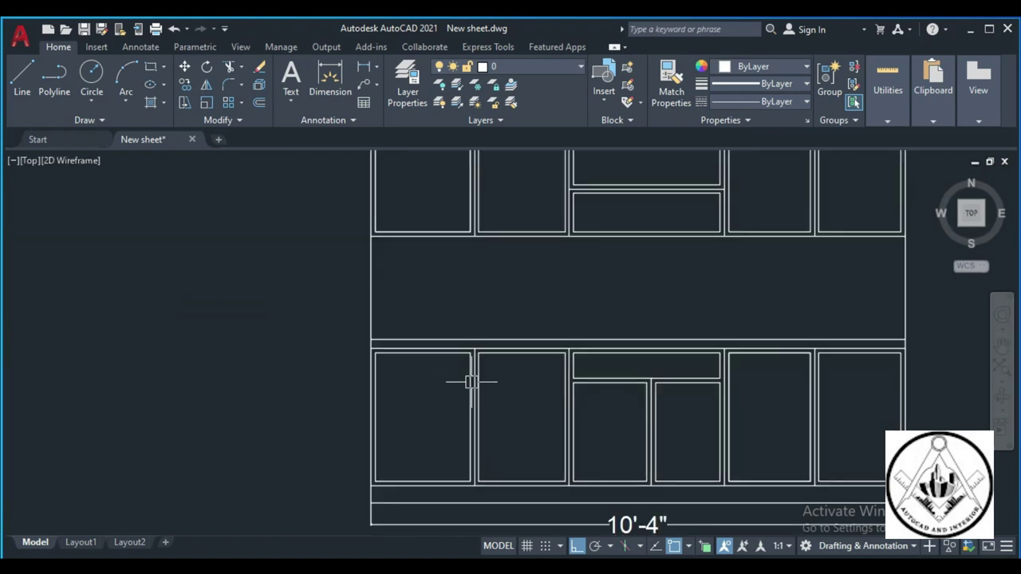
scroll(406, 413, down, 1)
Hatch the base strip and countertop strip in grey (147,149,152)
text(h)
key(Return)
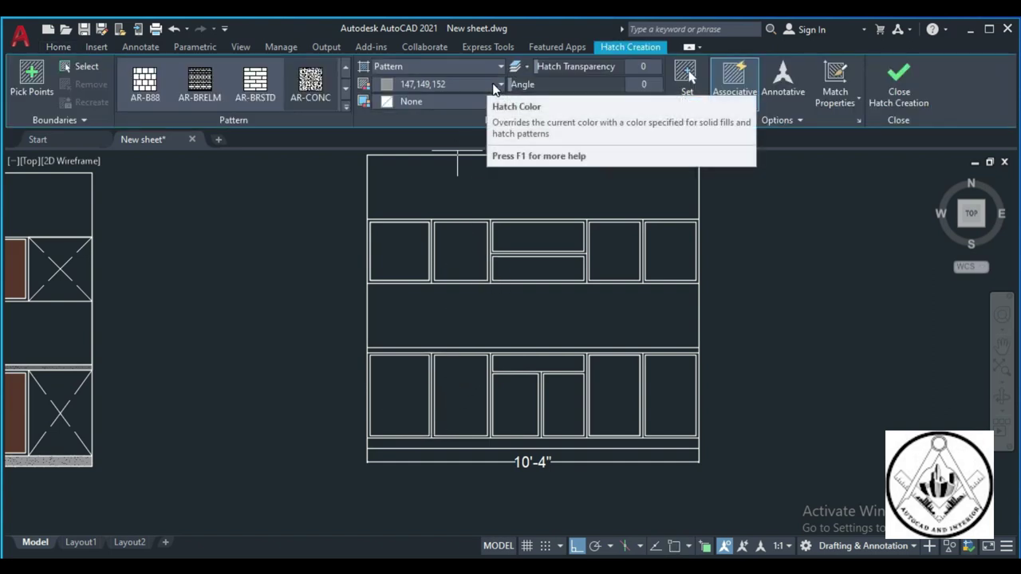
click(498, 84)
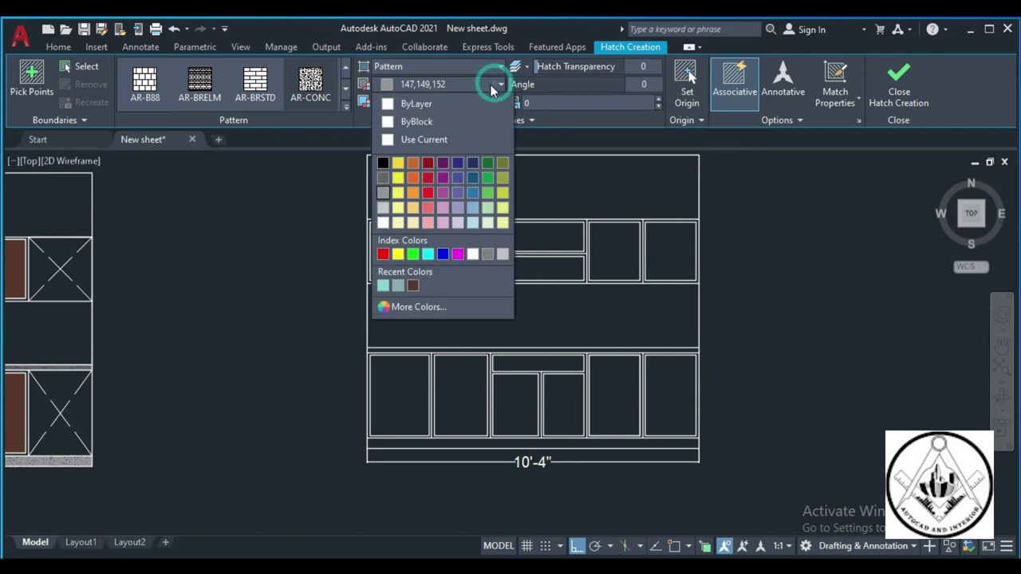
click(383, 192)
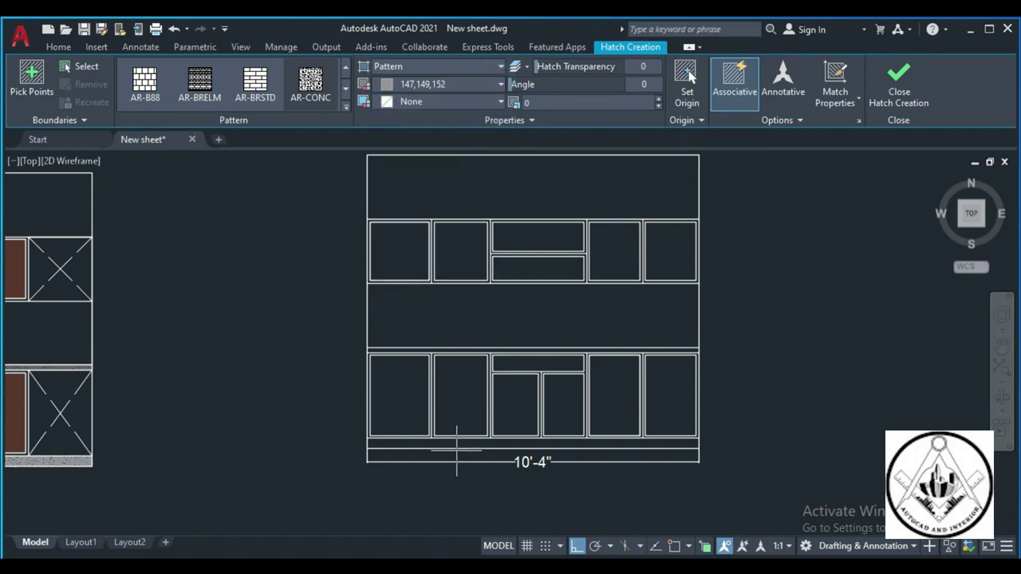
scroll(662, 477, up, 2)
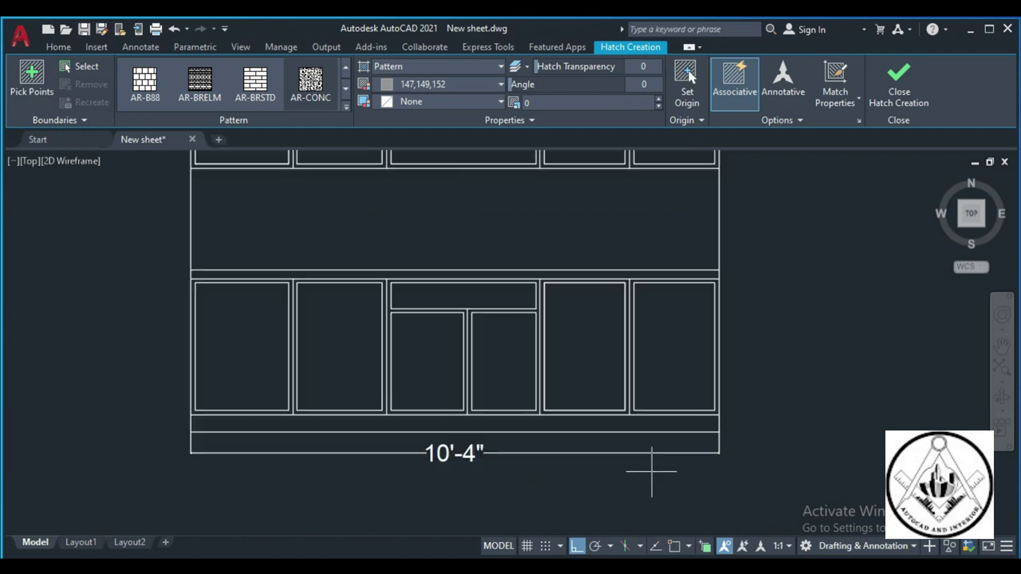
scroll(652, 472, up, 2)
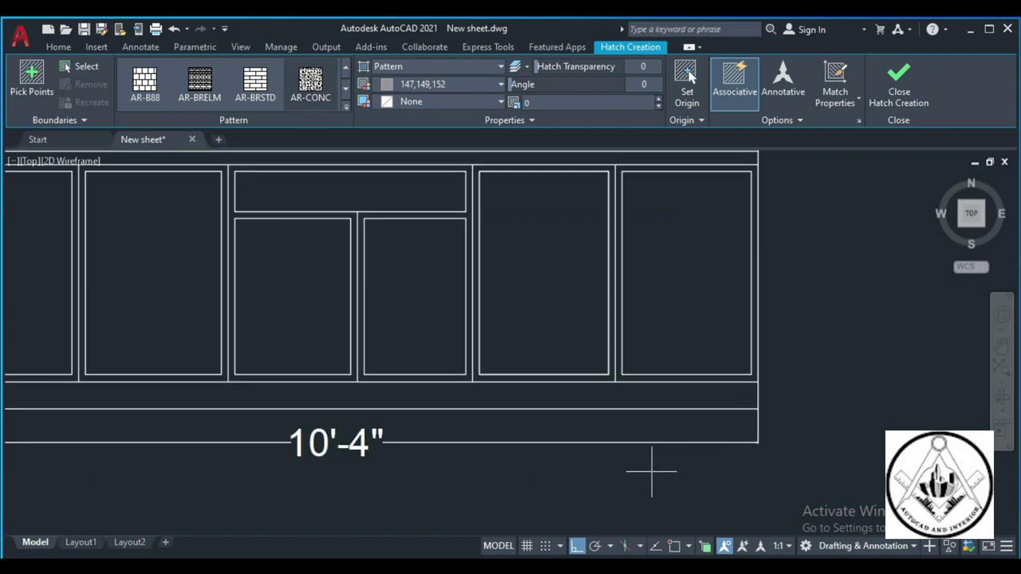
click(452, 392)
scroll(576, 436, down, 3)
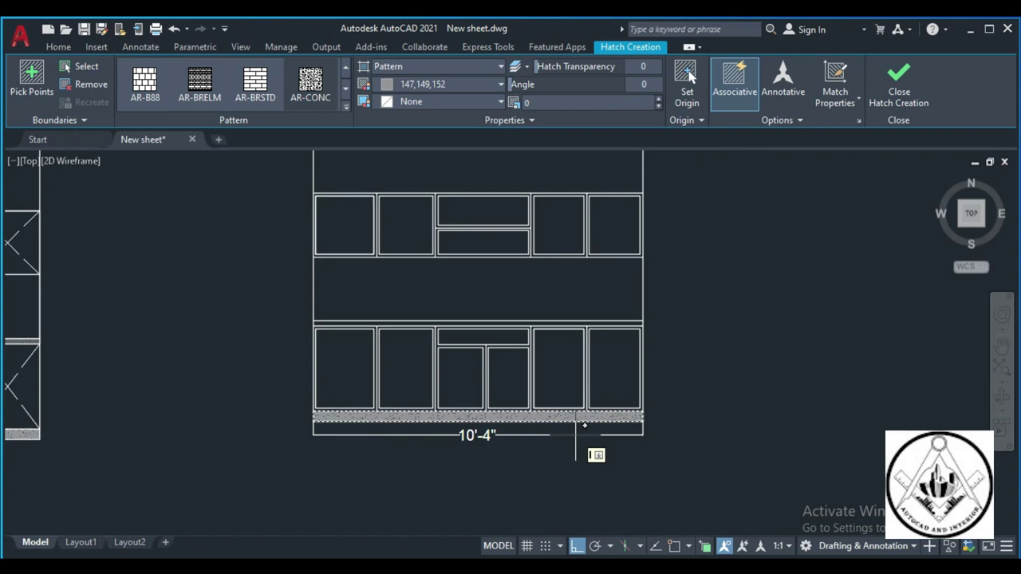
scroll(503, 325, up, 3)
click(501, 321)
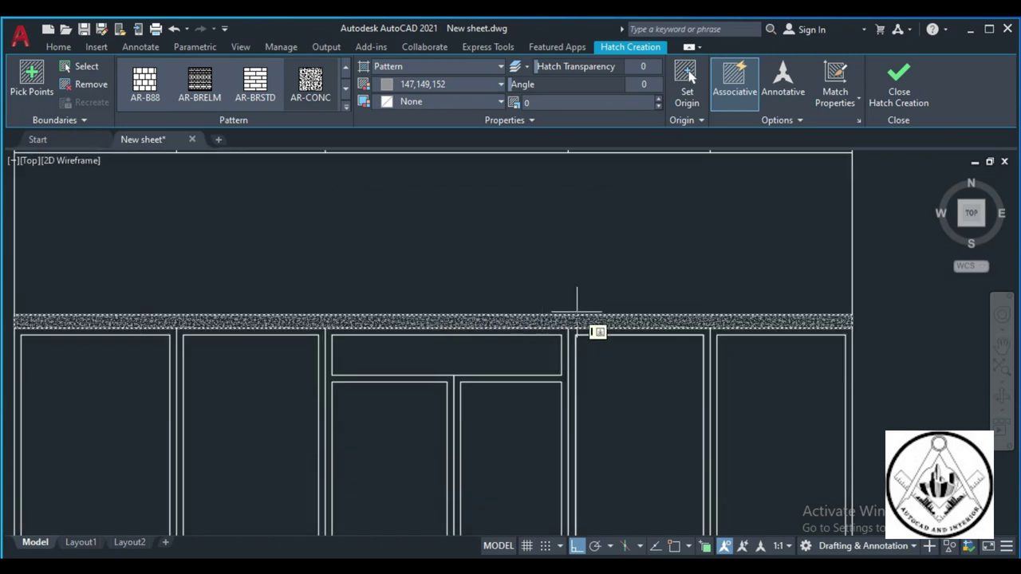
scroll(576, 312, down, 3)
key(Return)
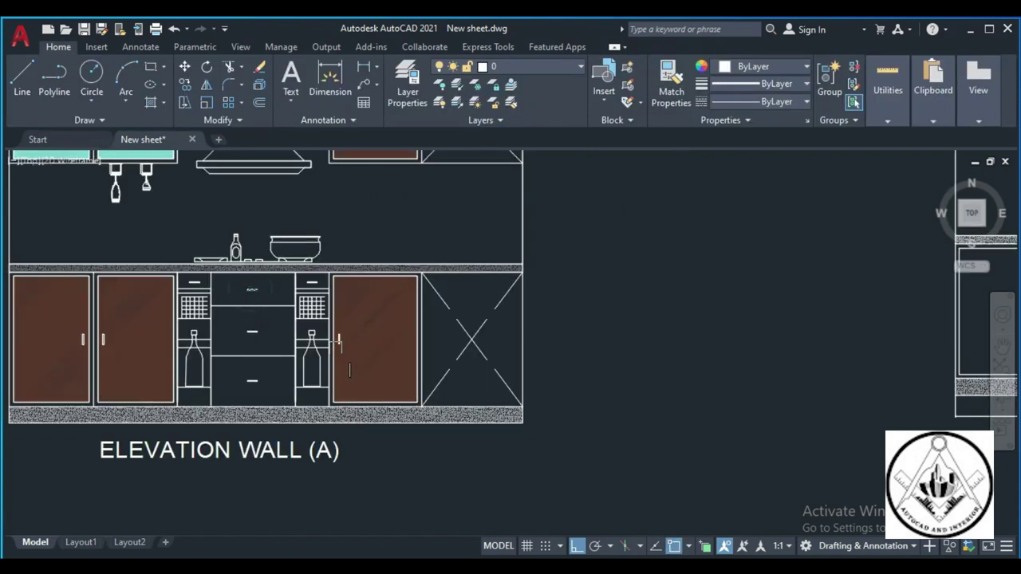
Copy handles into the two middle upper drawers
scroll(339, 341, up, 4)
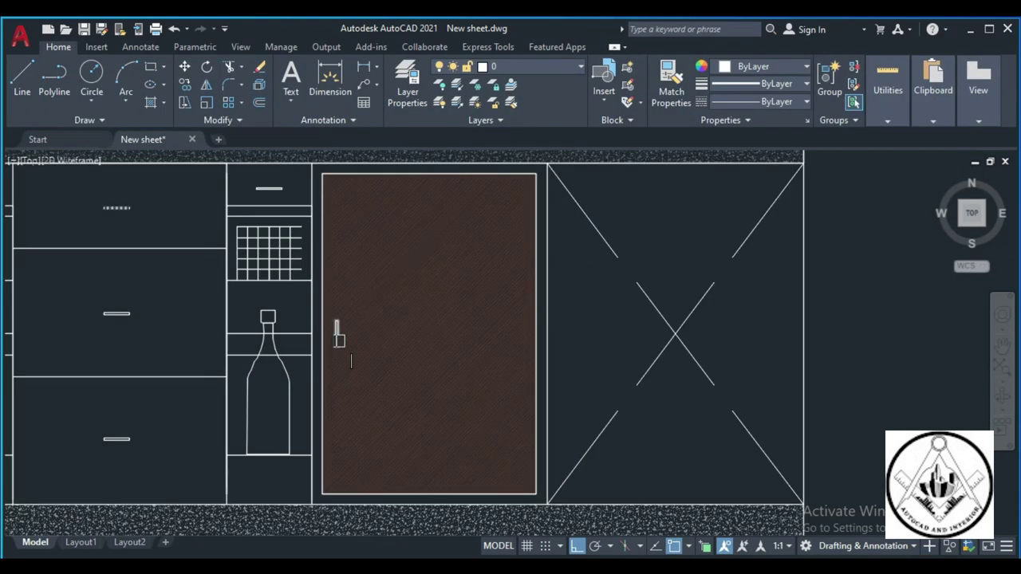
scroll(338, 331, up, 2)
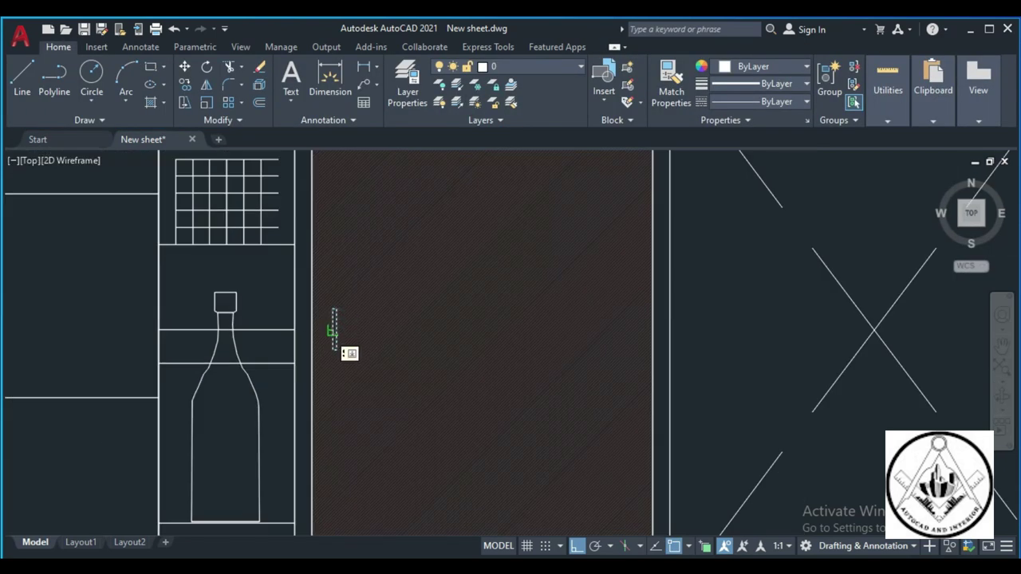
scroll(333, 331, down, 3)
scroll(334, 331, down, 4)
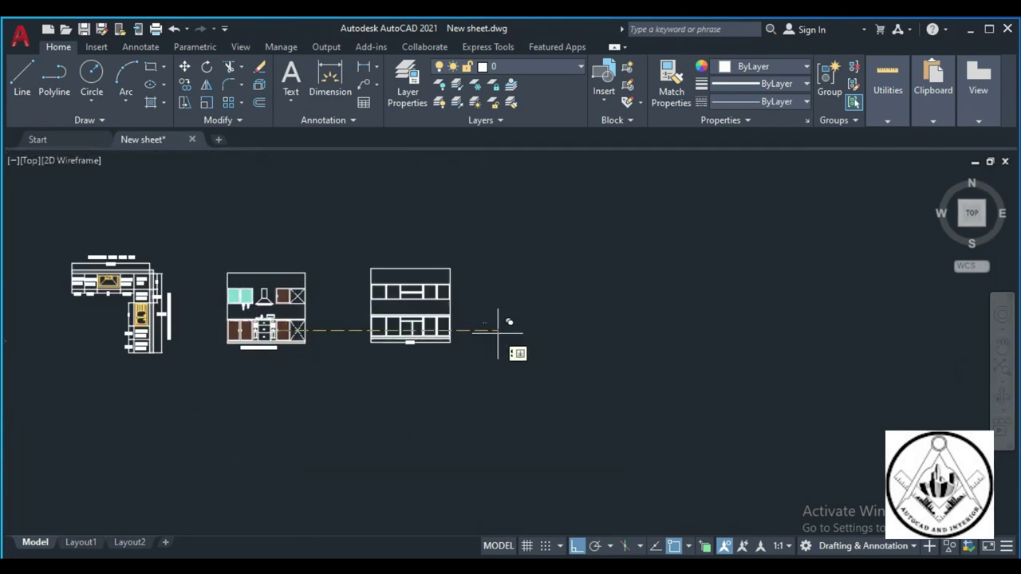
scroll(486, 339, up, 2)
scroll(480, 355, up, 2)
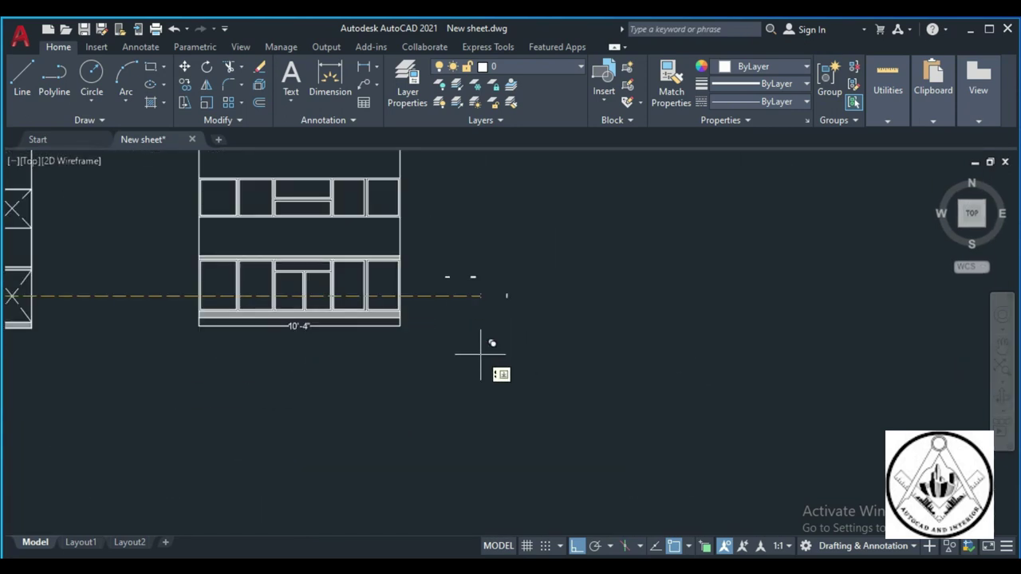
text(Co)
key(Return)
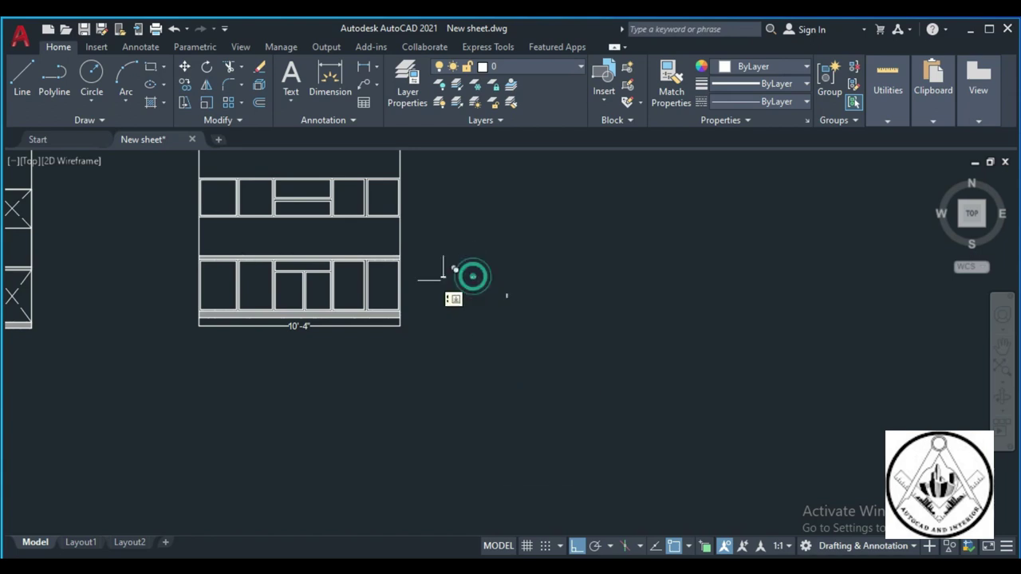
scroll(431, 275, down, 2)
scroll(368, 229, up, 2)
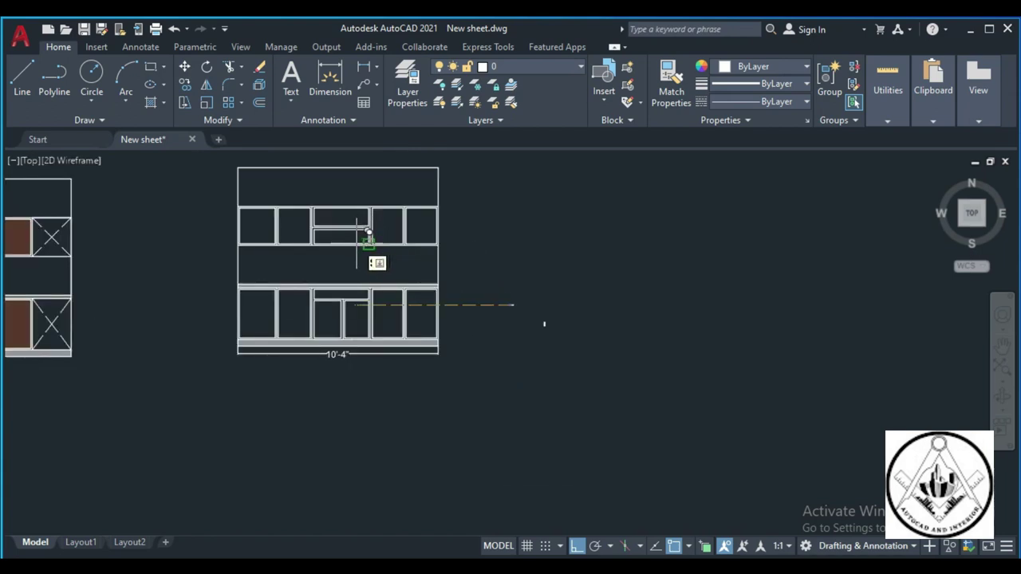
scroll(343, 224, up, 5)
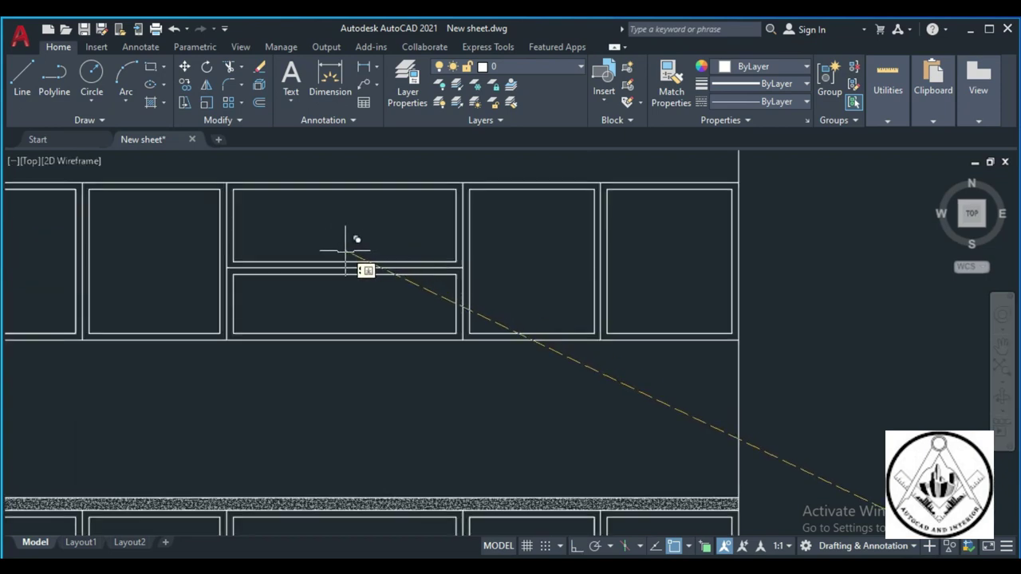
click(345, 252)
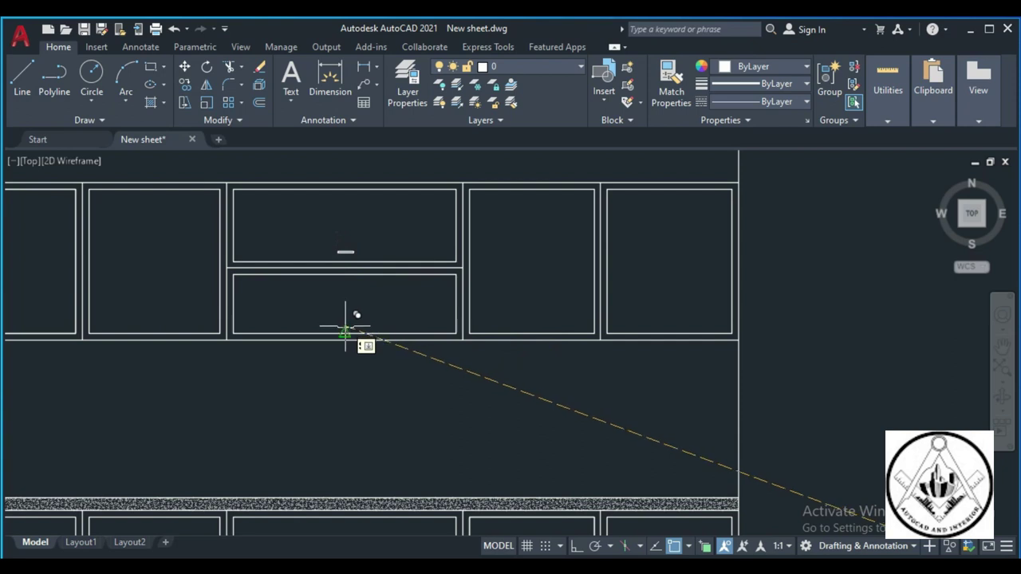
click(345, 323)
scroll(376, 292, down, 4)
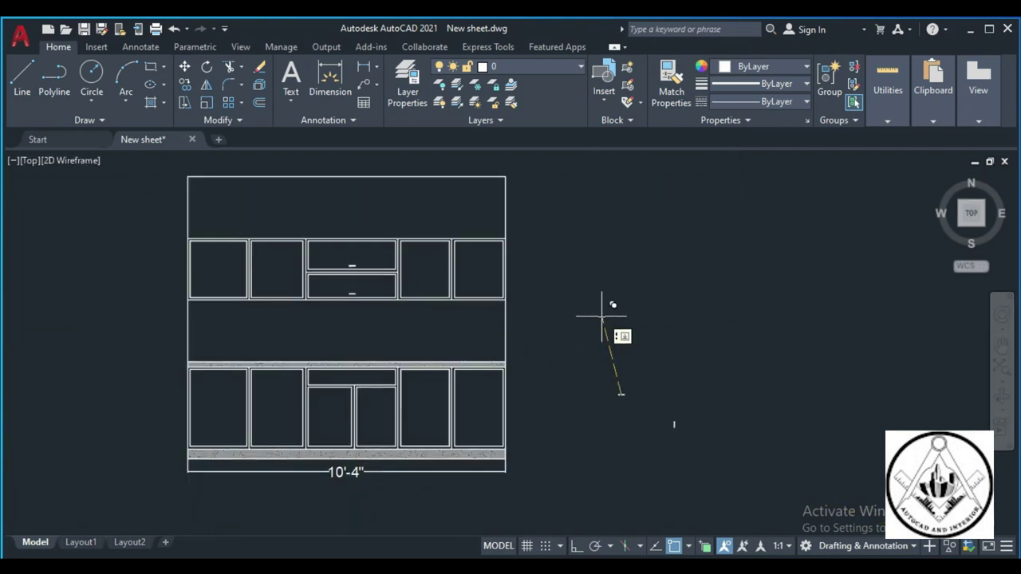
Copy the short vertical handle onto two upper right cabinet doors and the upper left door
text(Co)
key(Return)
click(722, 452)
click(660, 406)
key(Return)
click(673, 425)
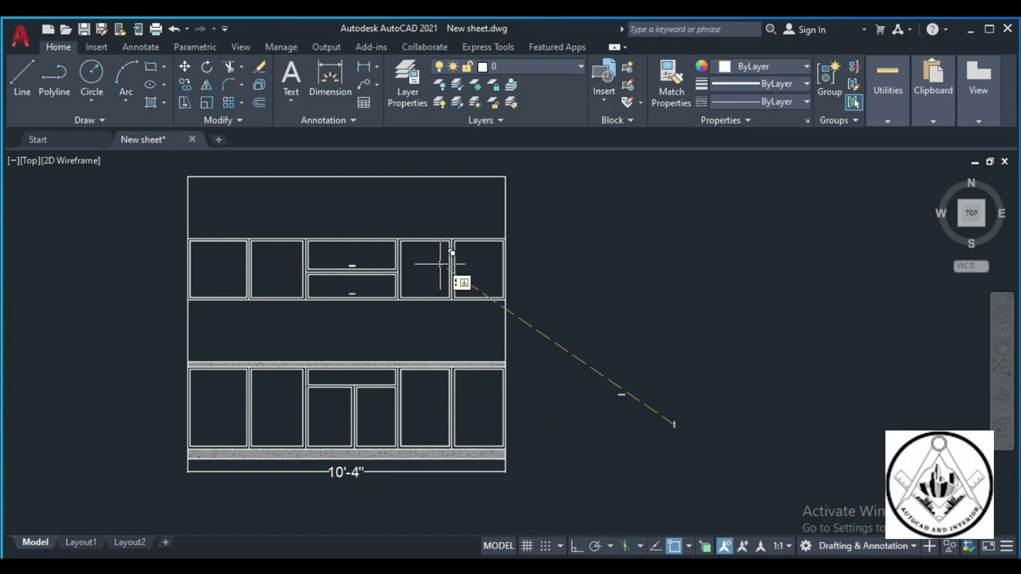
scroll(440, 263, up, 3)
scroll(439, 267, up, 2)
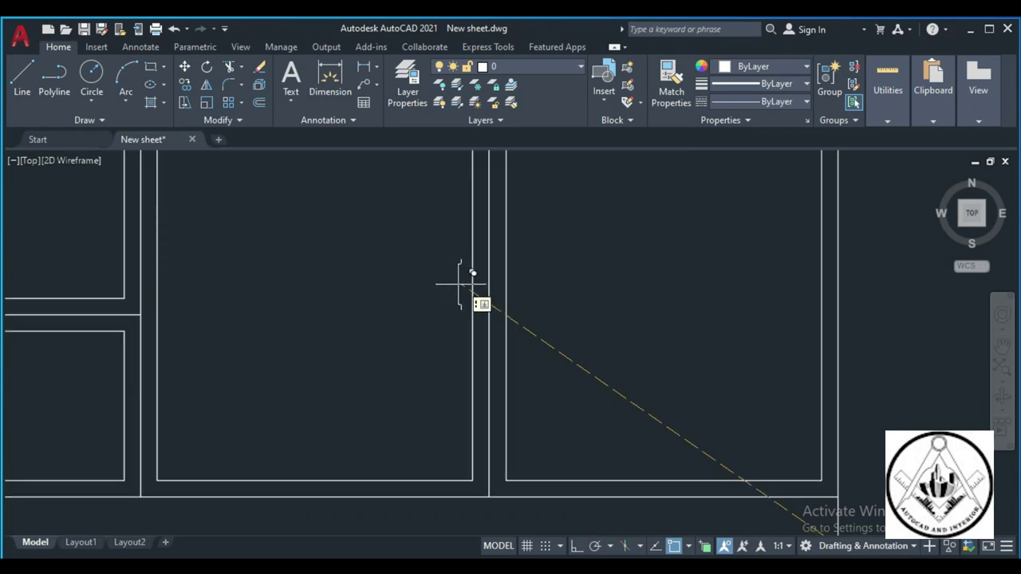
click(460, 283)
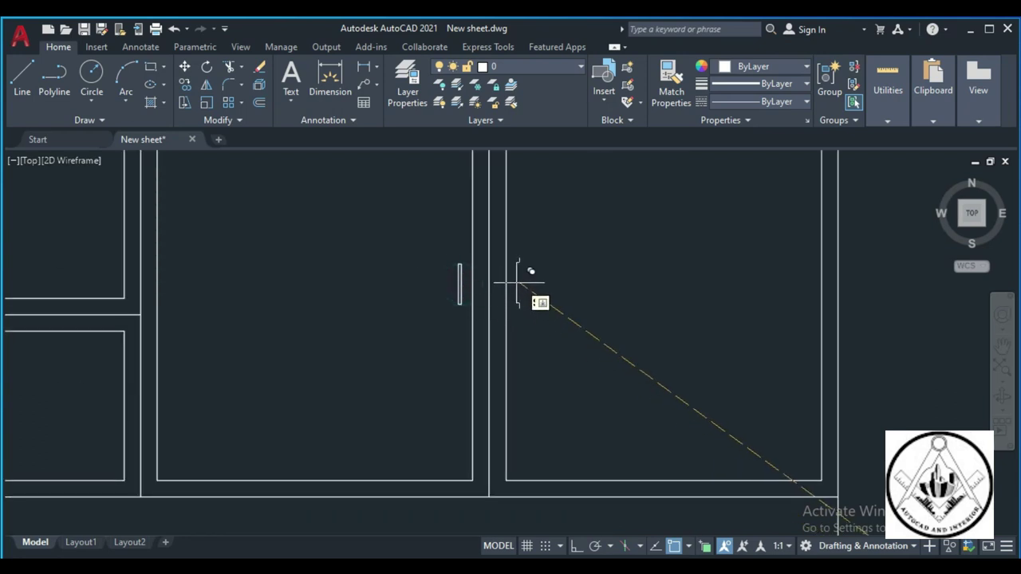
click(518, 283)
scroll(549, 281, down, 3)
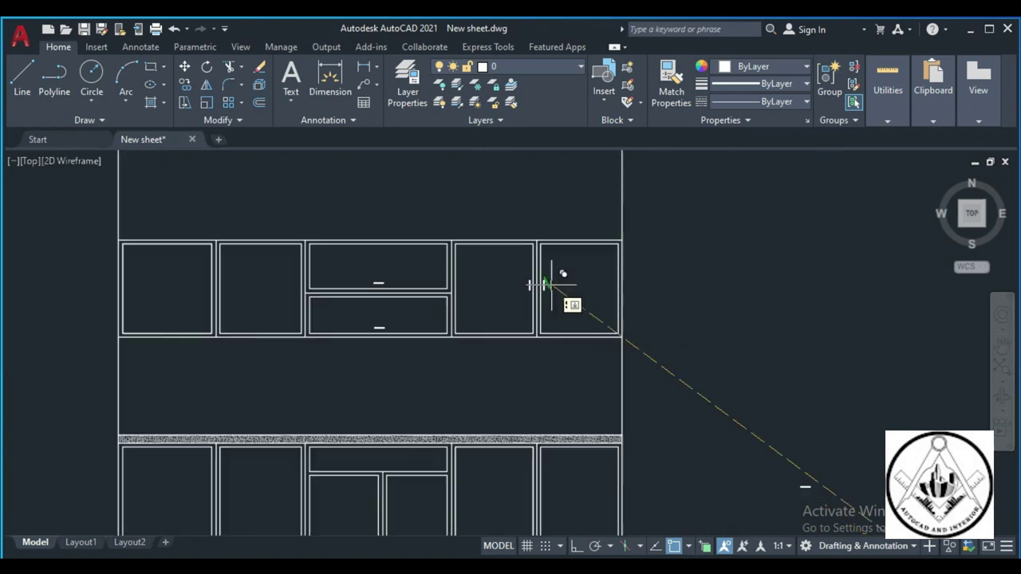
scroll(151, 302, up, 4)
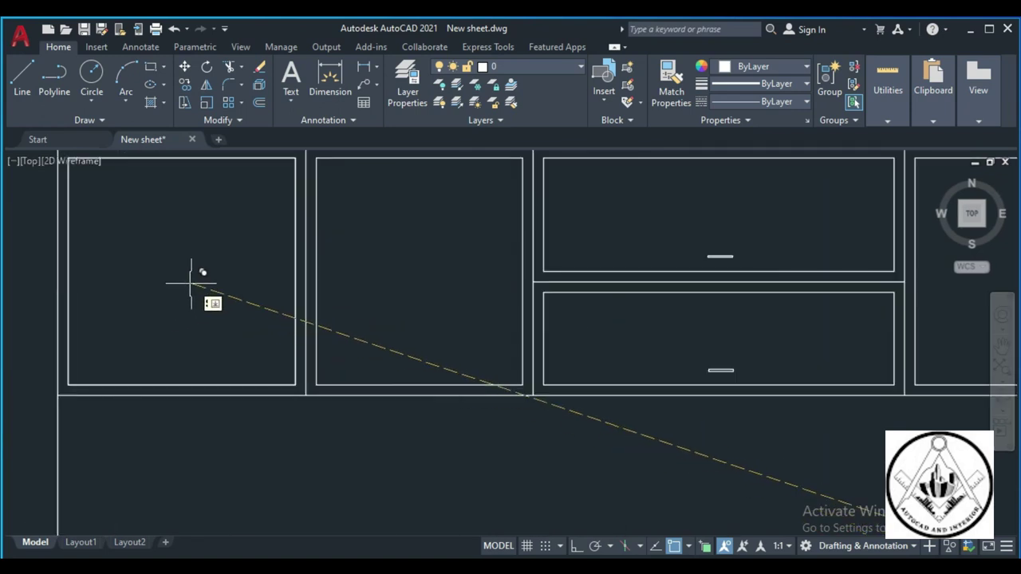
click(286, 260)
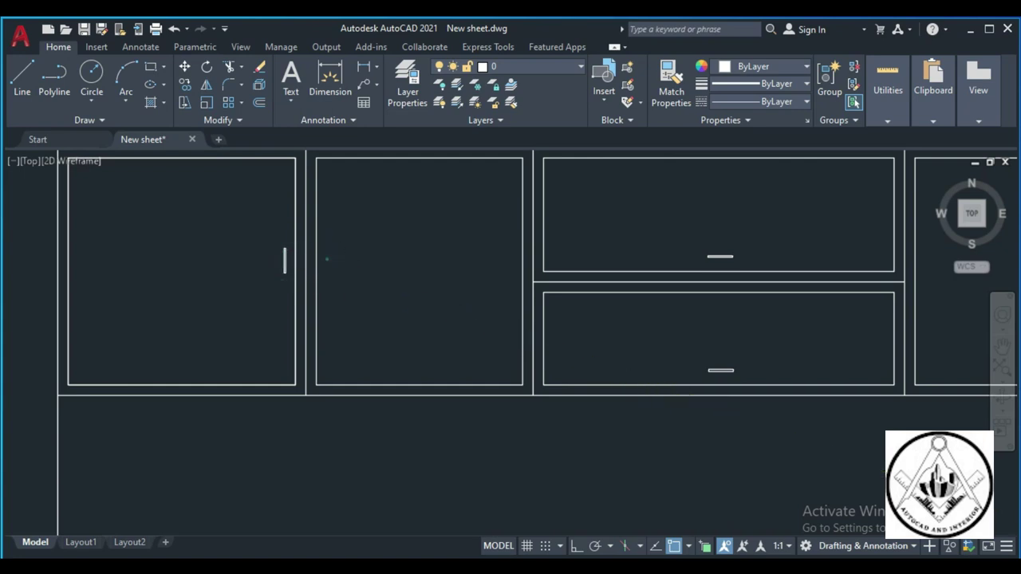
scroll(327, 258, down, 3)
scroll(338, 256, down, 3)
scroll(344, 312, up, 4)
scroll(288, 325, up, 3)
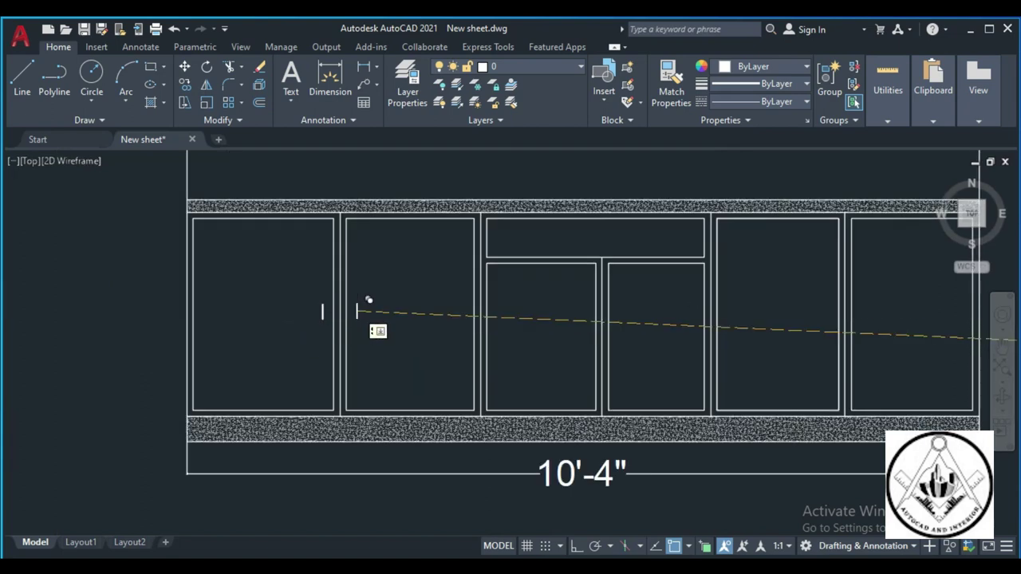
Place handle copies on the remaining lower cabinet doors, including the rightmost one
scroll(362, 300, down, 3)
scroll(519, 327, up, 3)
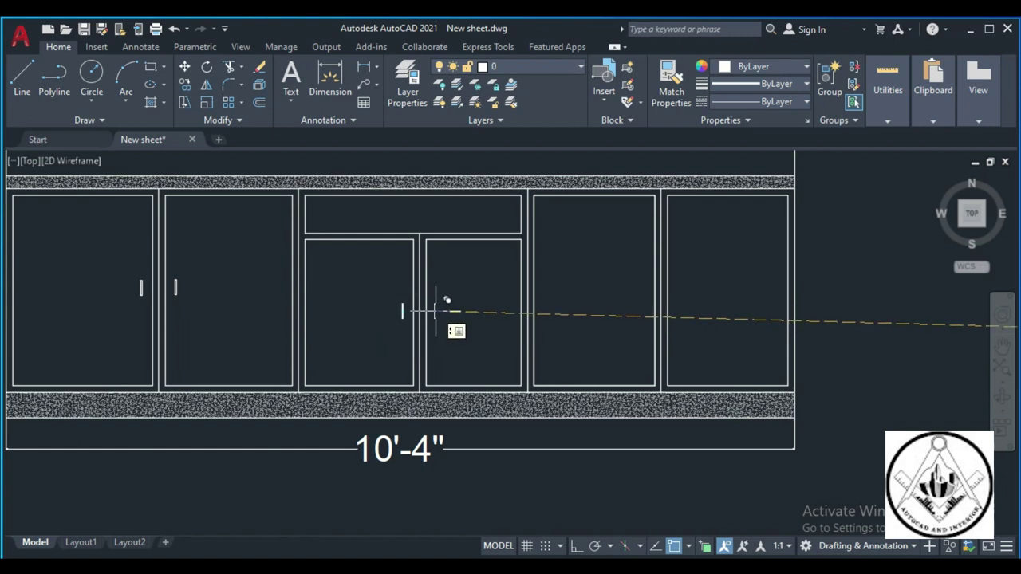
click(435, 309)
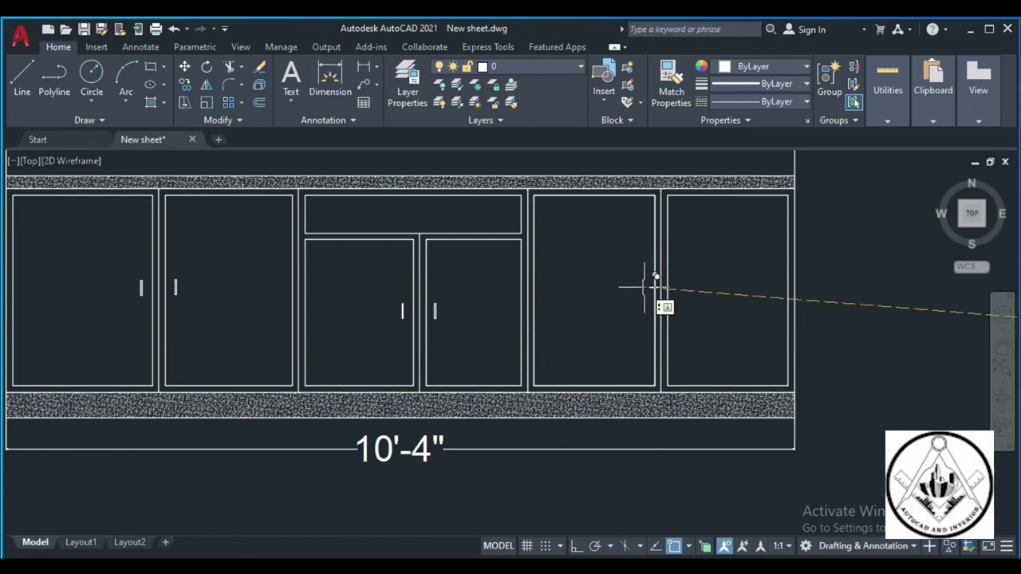
click(644, 287)
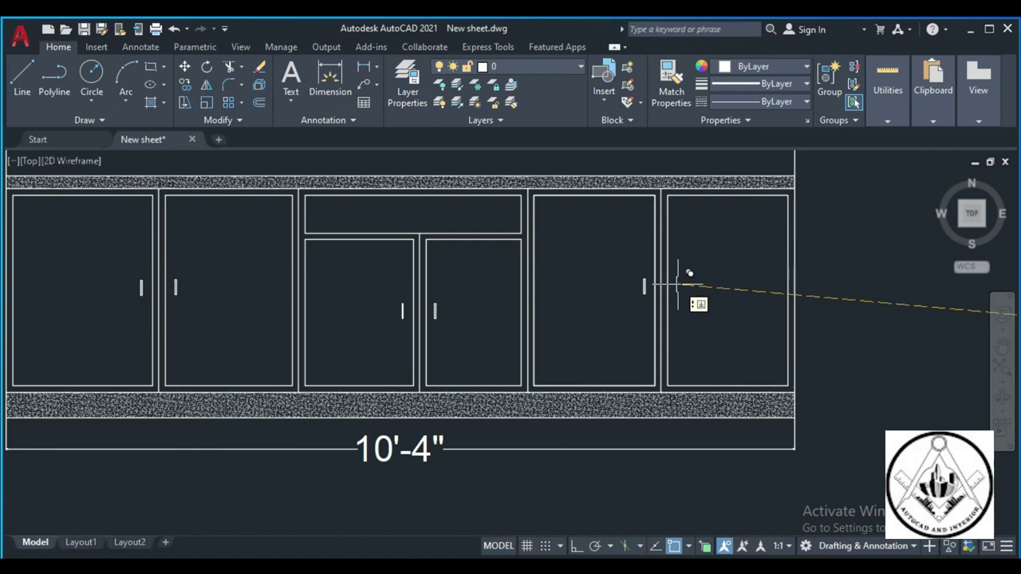
click(677, 286)
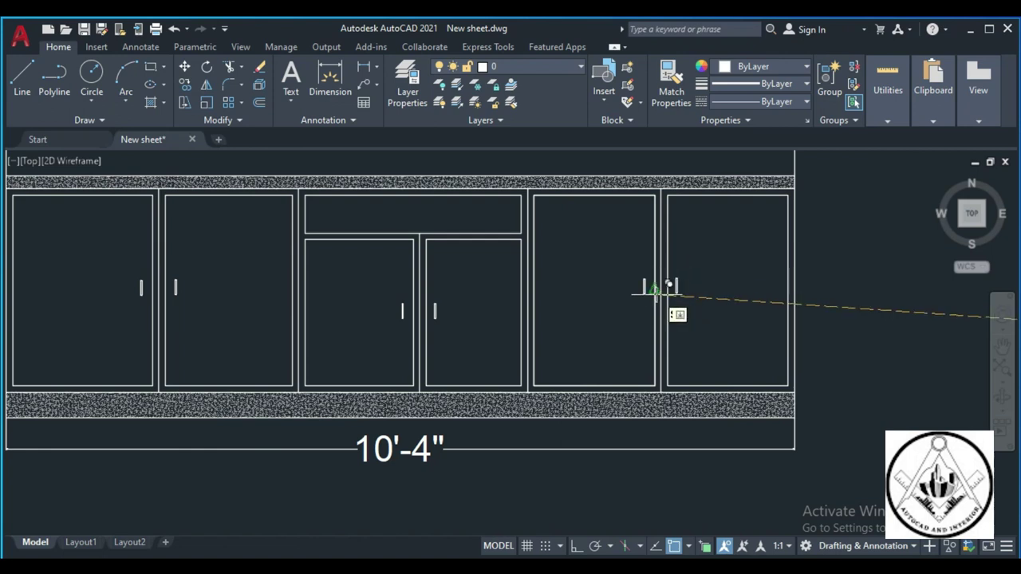
key(Escape)
scroll(545, 283, down, 6)
scroll(546, 283, down, 2)
scroll(558, 237, up, 4)
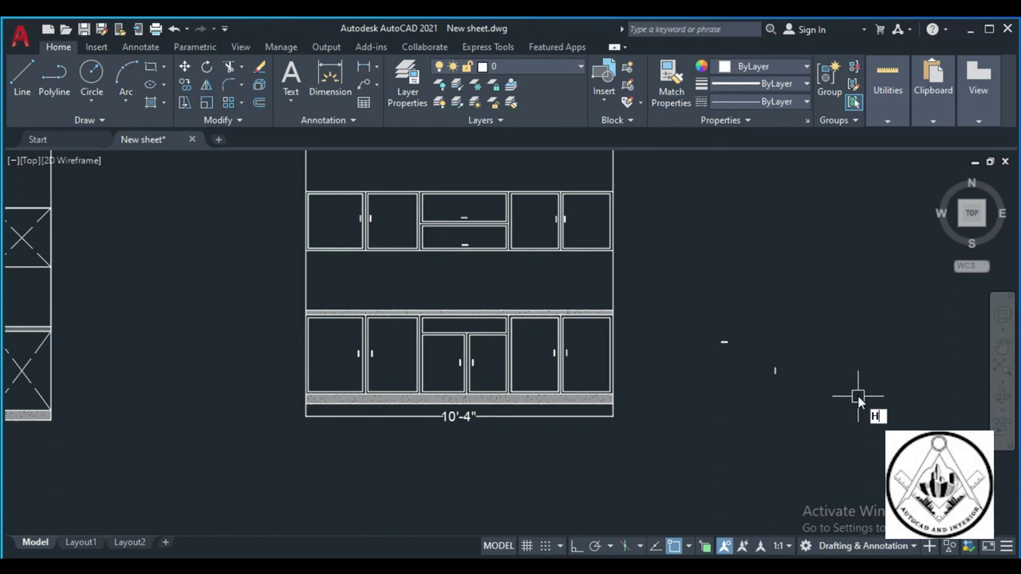
Hatch the second and fourth upper cabinet doors teal
key(Return)
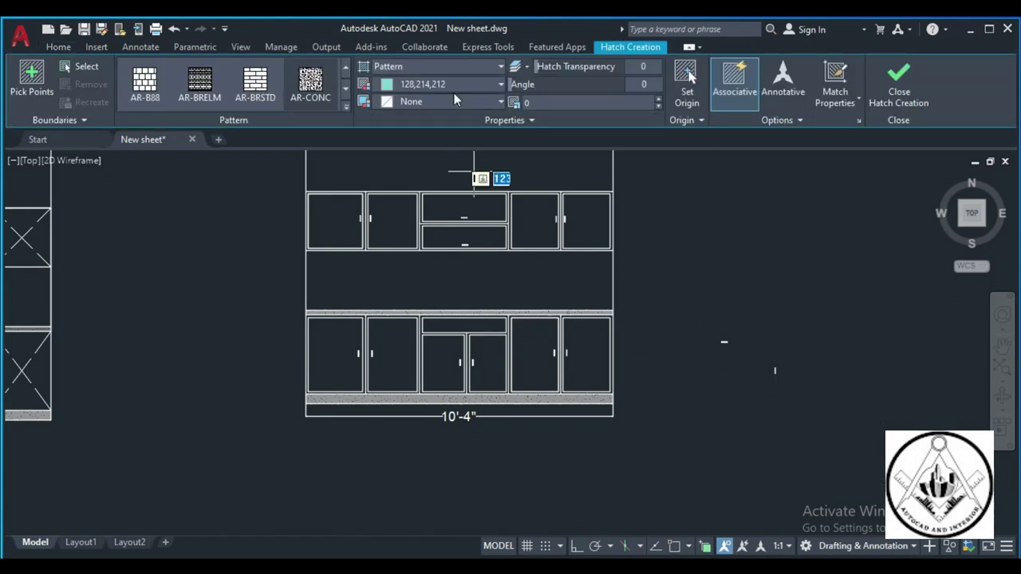
click(452, 84)
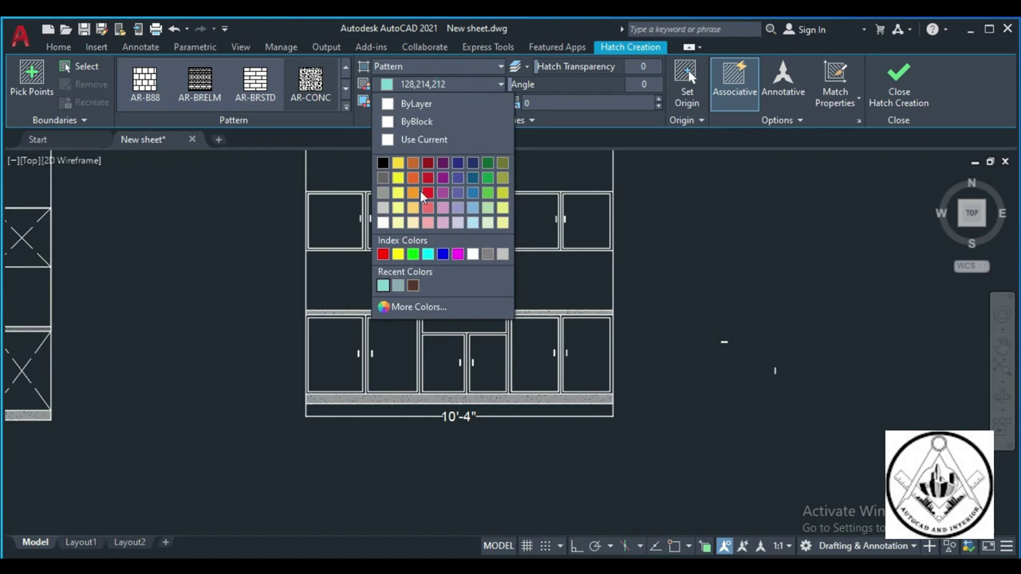
click(383, 287)
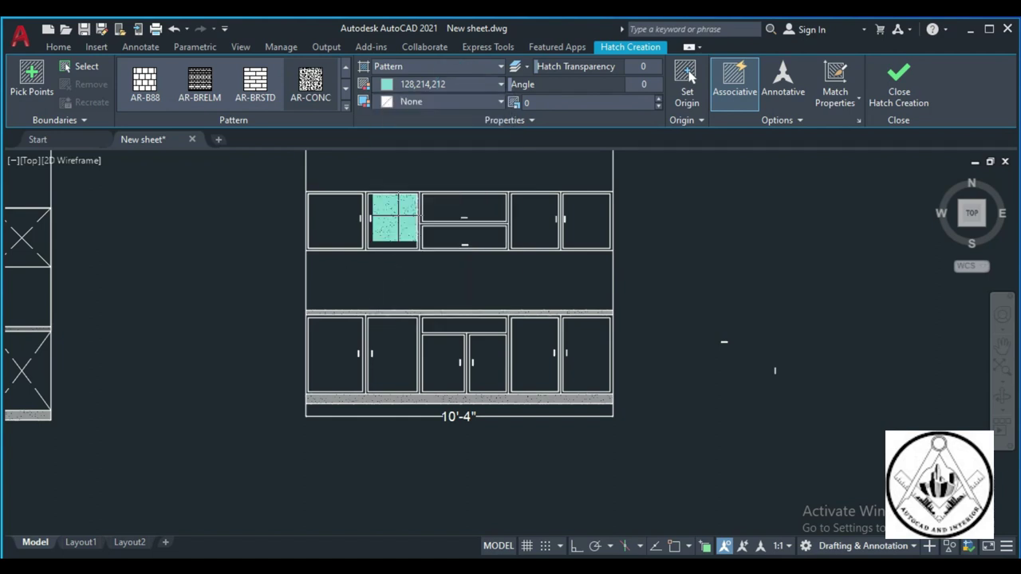
click(392, 221)
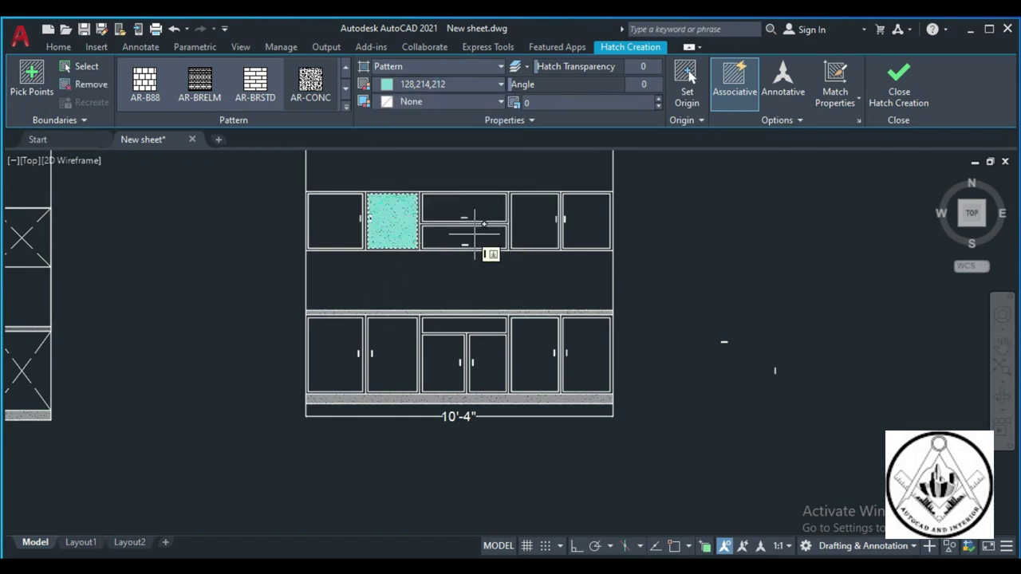
key(Return)
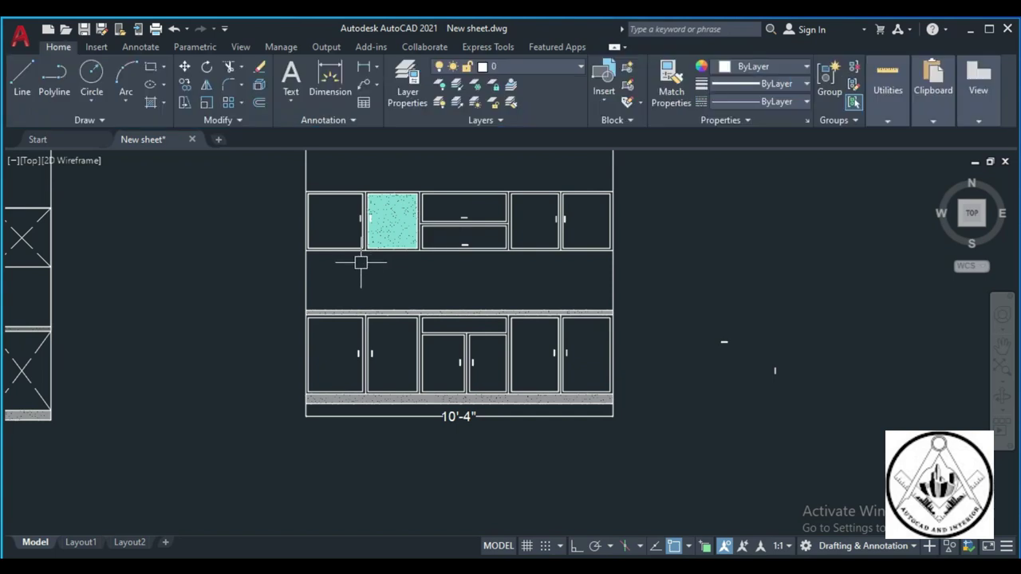
key(Return)
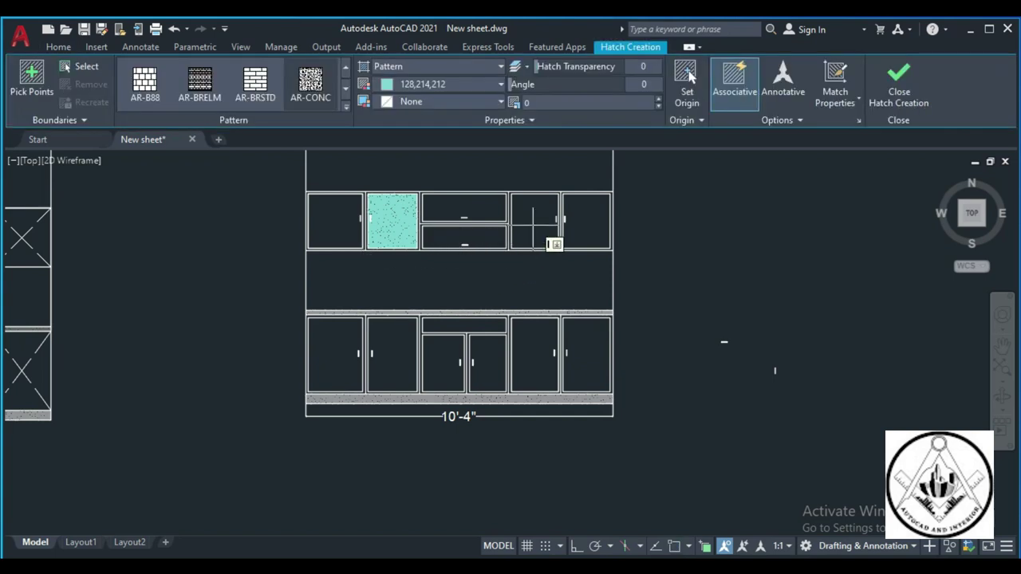
key(Return)
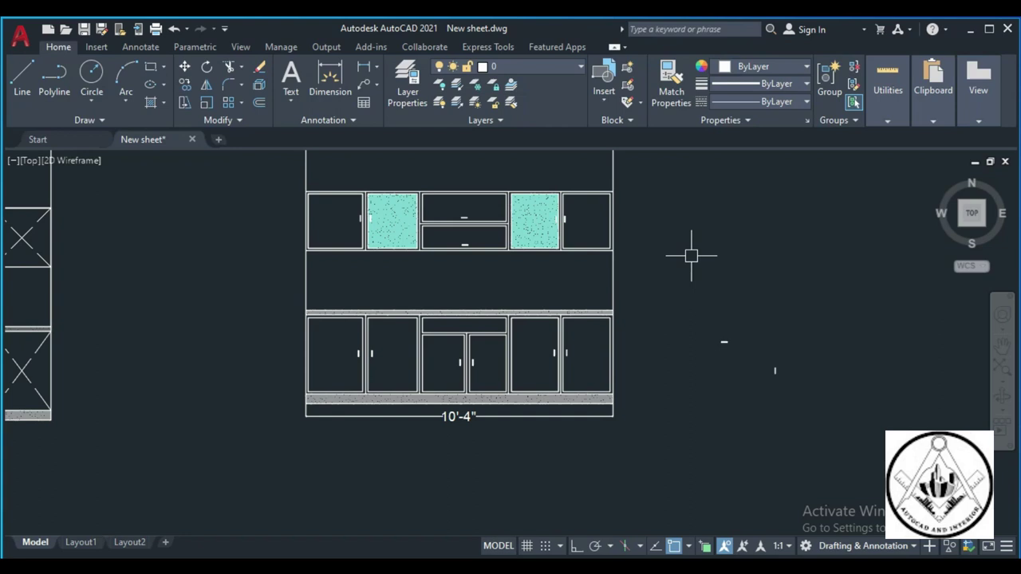
Hatch the leftmost and rightmost upper doors and the rightmost lower door brown (DIC 312)
key(Return)
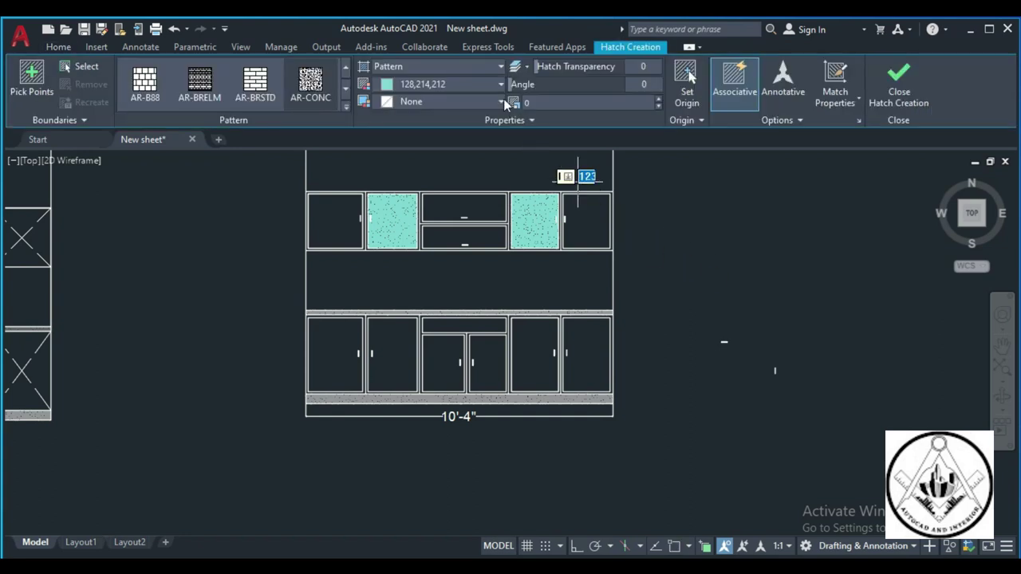
click(492, 81)
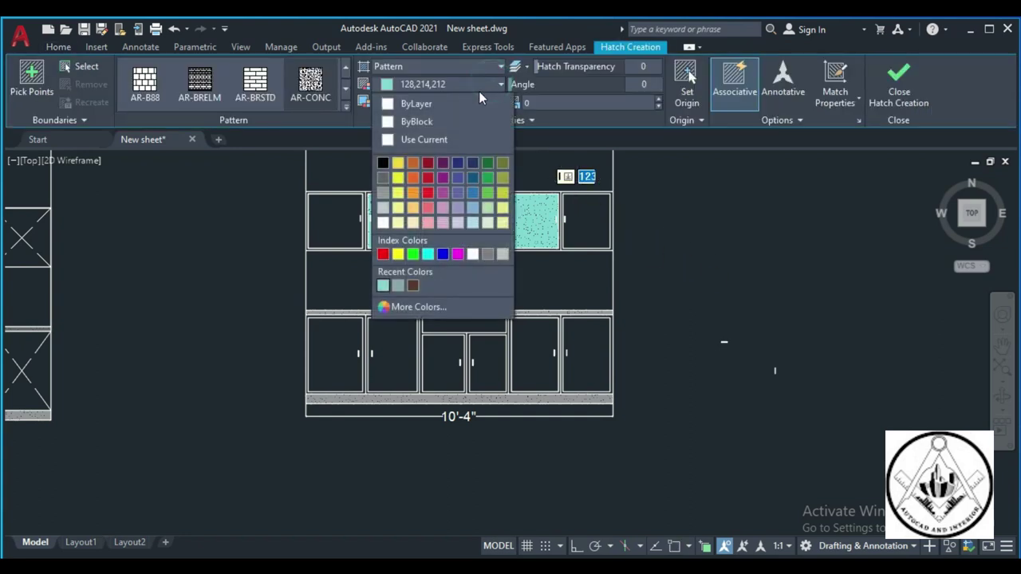
click(413, 283)
click(330, 228)
key(Return)
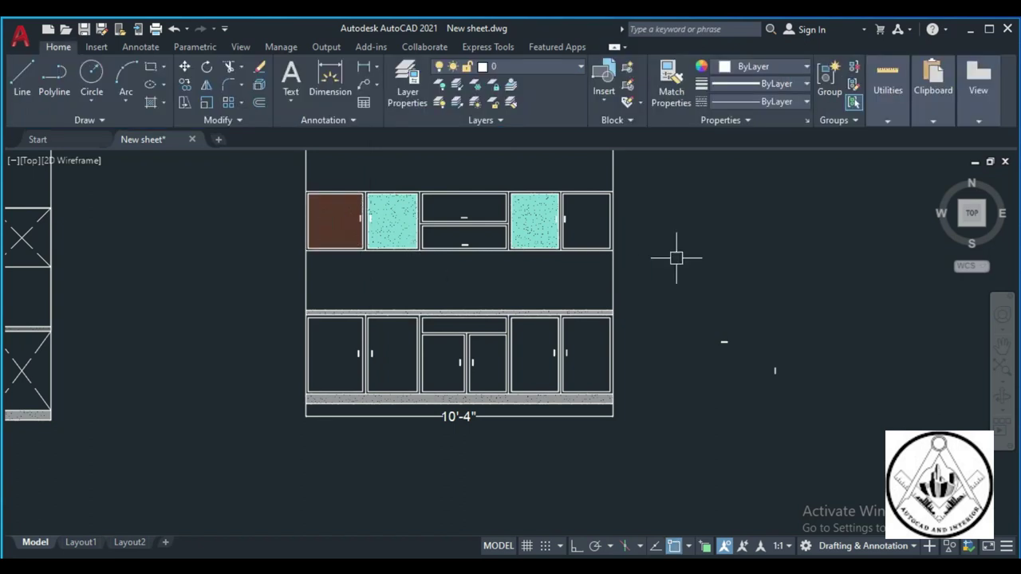
key(Return)
click(588, 221)
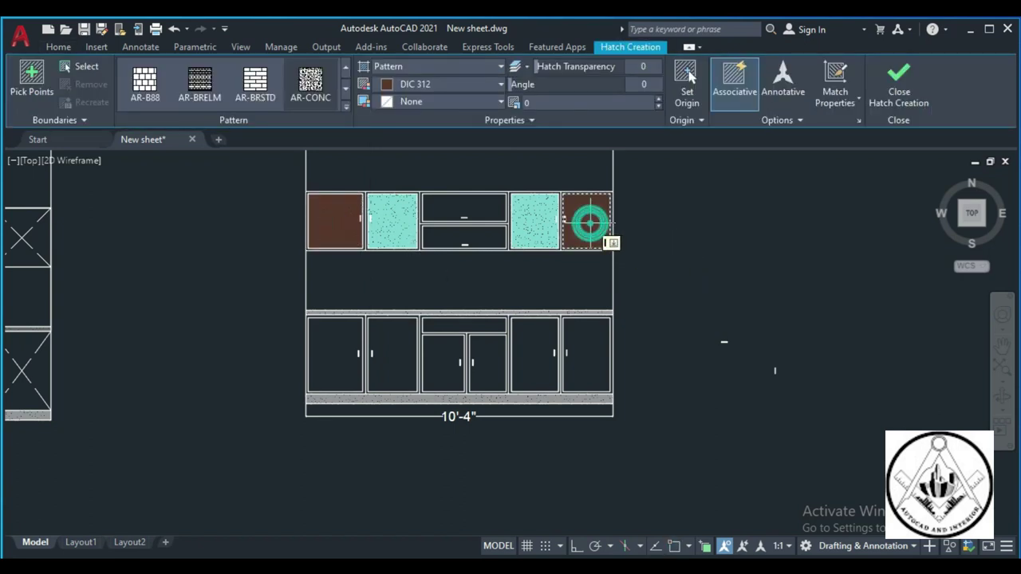
key(Return)
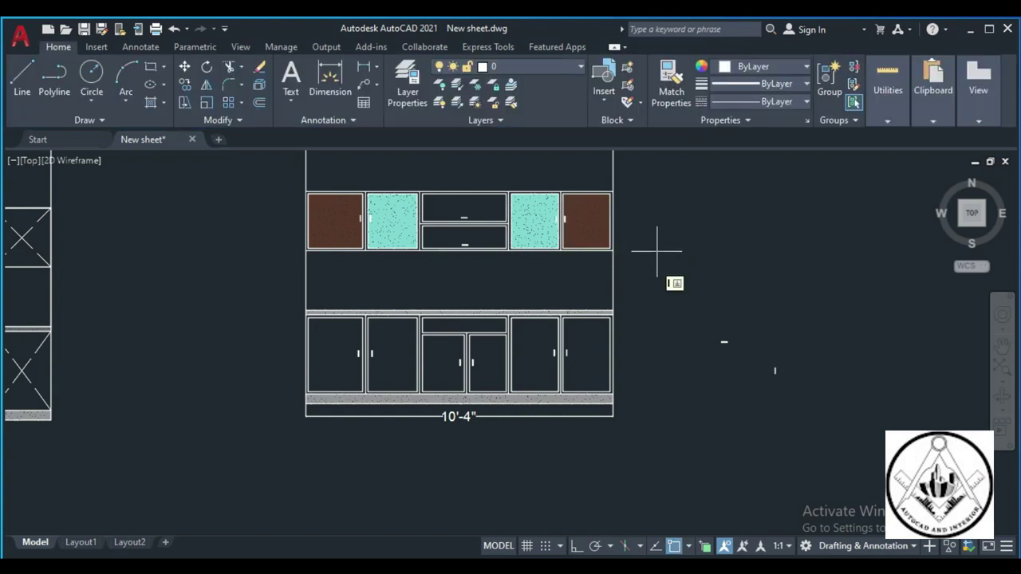
key(Return)
click(590, 355)
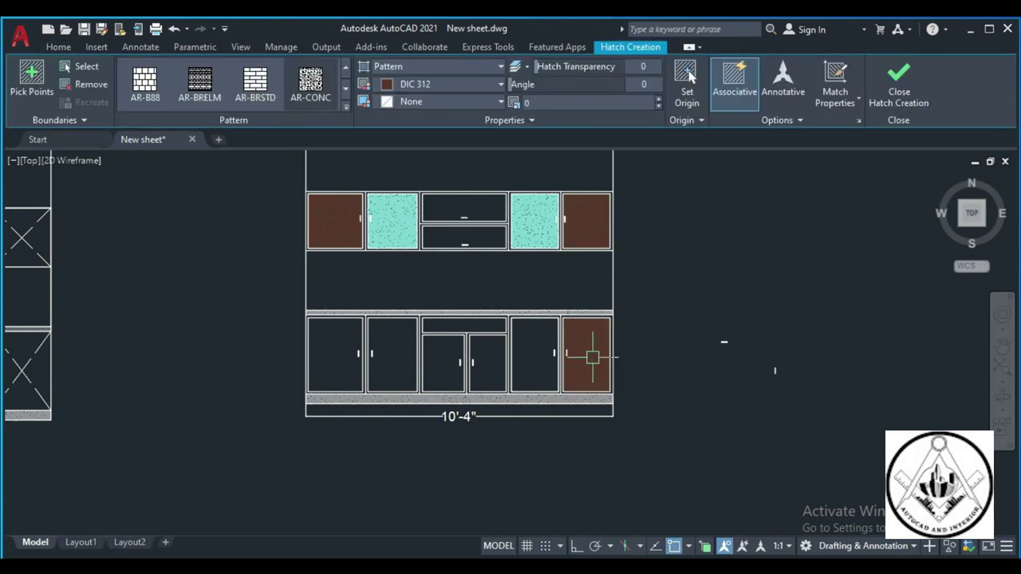
key(Return)
Hatch the remaining lower cabinet doors and the centre drawer area brown
key(Return)
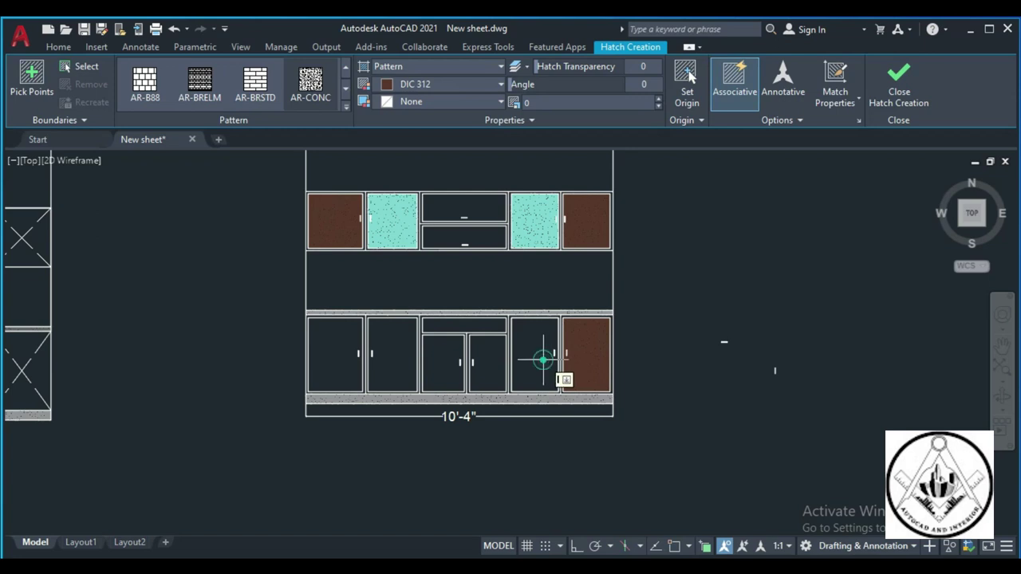
click(543, 361)
key(Return)
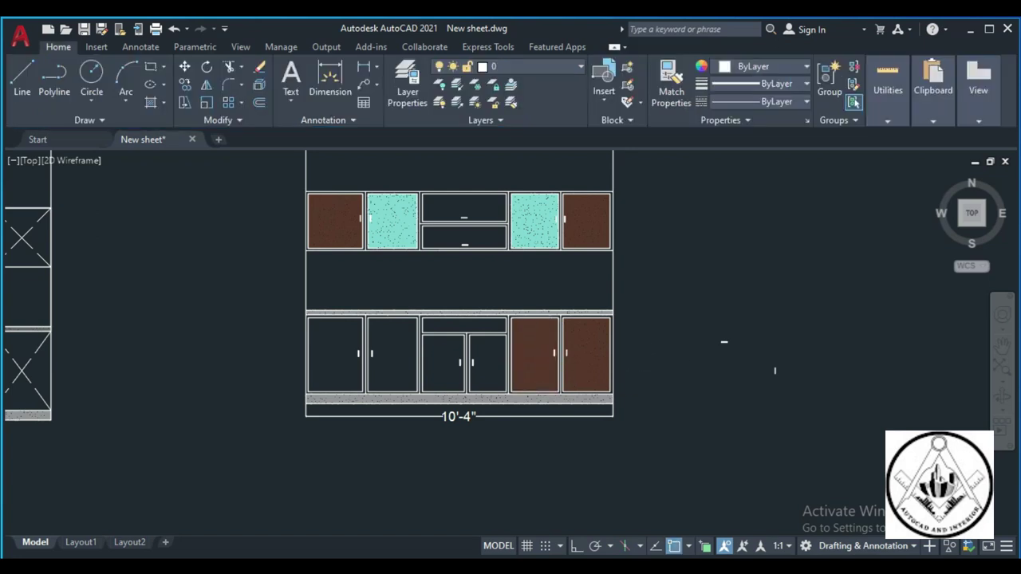
key(Return)
click(387, 355)
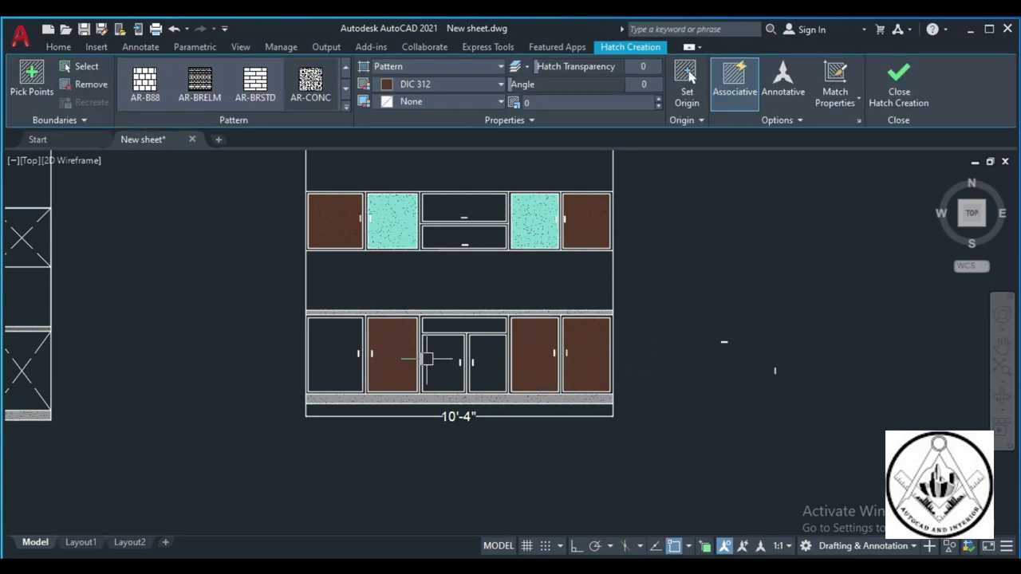
key(Return)
key(Return)
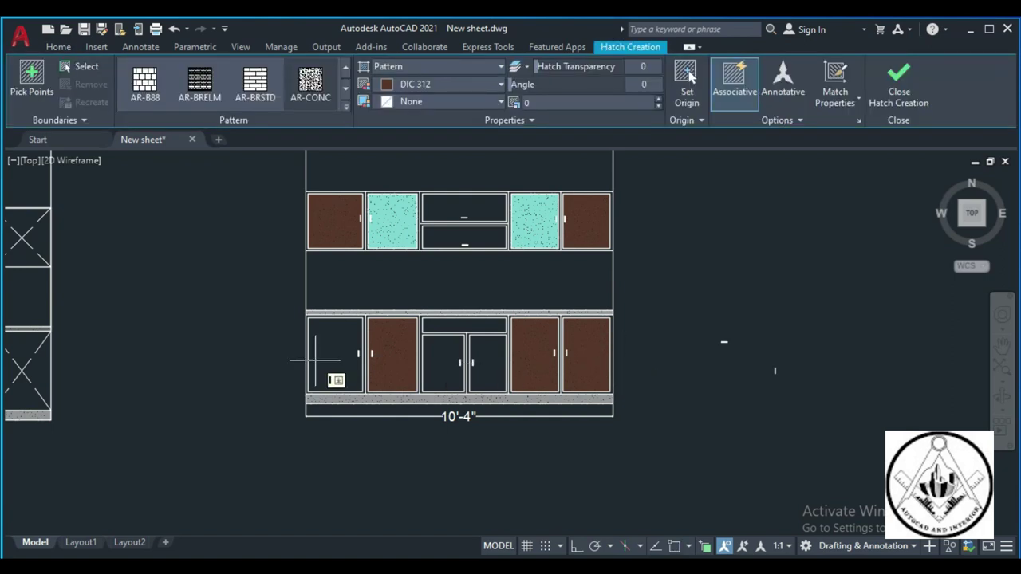
click(335, 356)
key(Return)
key(Return)
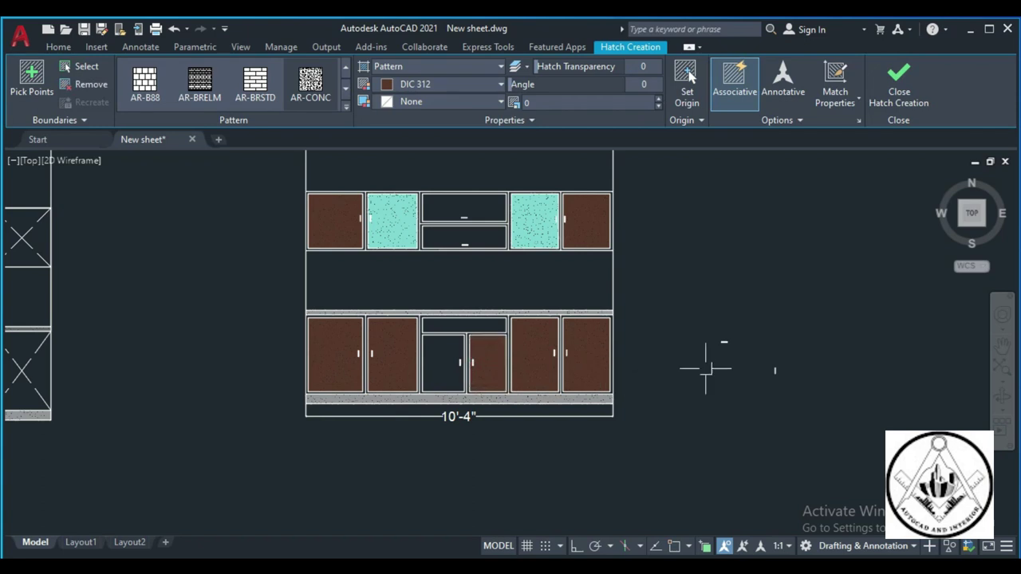
key(Return)
key(Return)
click(442, 363)
key(Return)
key(Return)
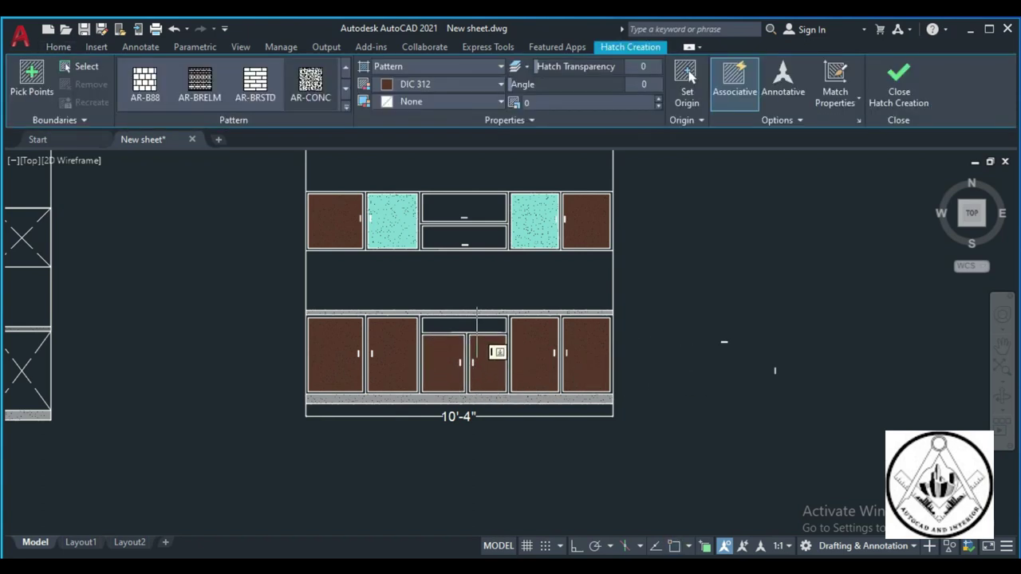
click(471, 323)
key(Escape)
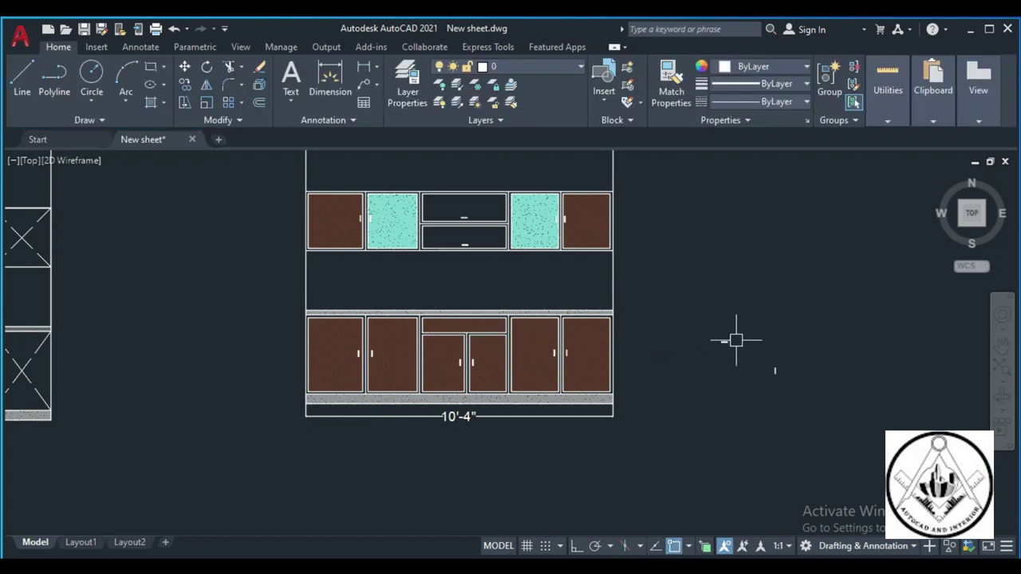
Hatch the upper and lower centre drawers brown
key(Return)
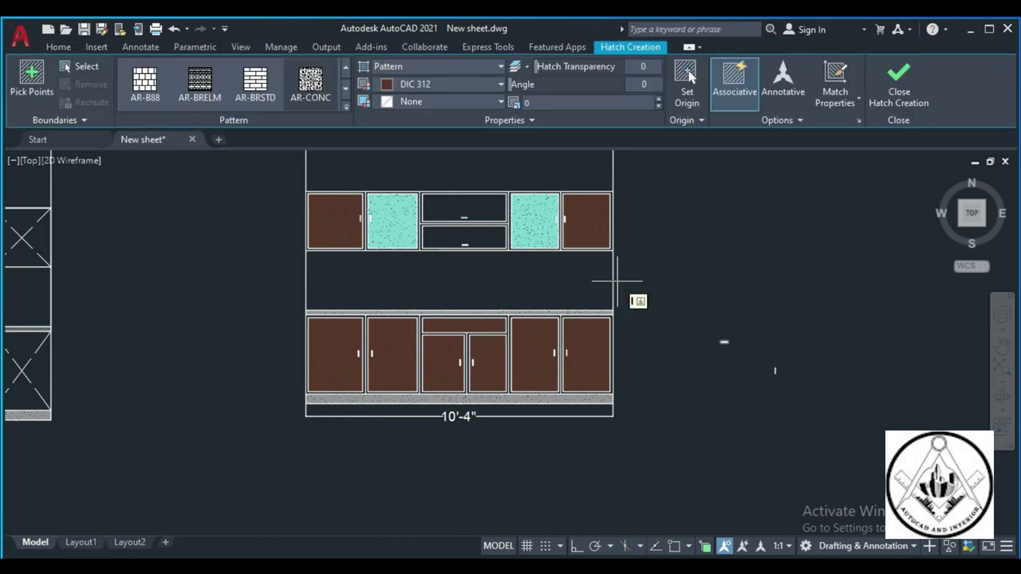
click(460, 208)
key(Return)
key(Return)
click(478, 231)
click(474, 229)
key(Return)
key(Return)
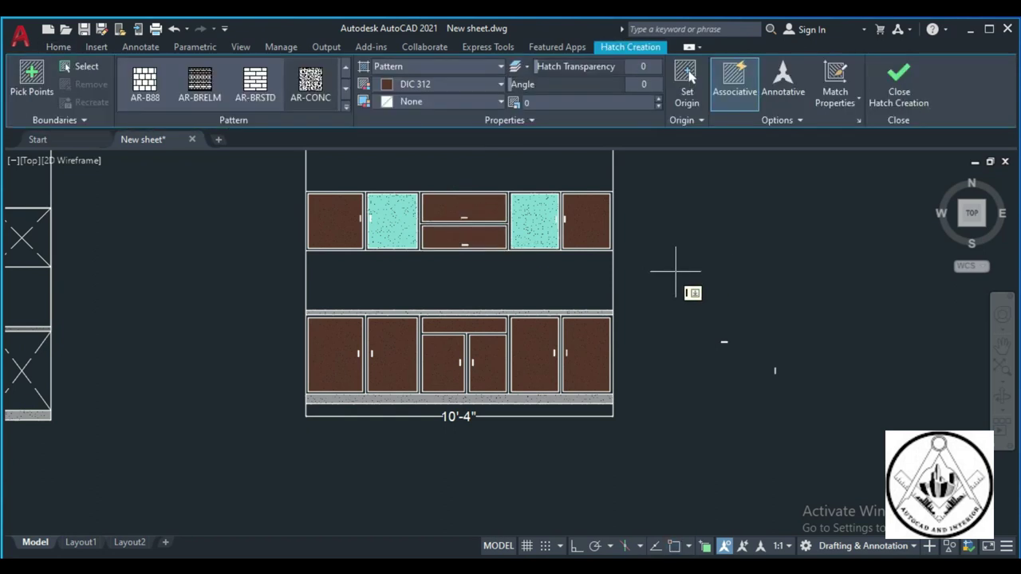
scroll(676, 271, down, 3)
scroll(702, 259, up, 2)
key(Return)
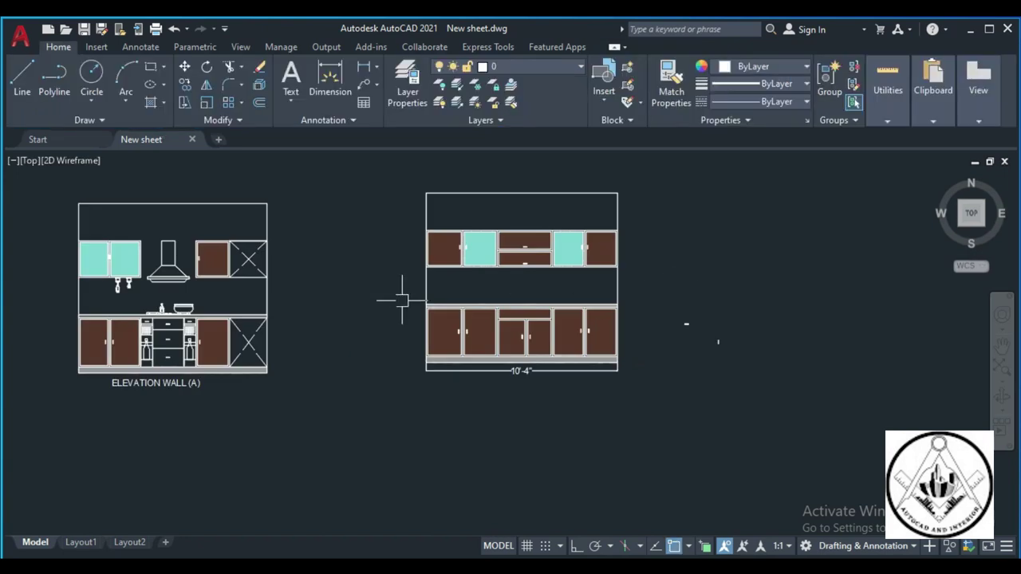
Zoom out and back in to find the loose sink, shelf and fitting drawings beside the elevations
scroll(402, 300, down, 2)
scroll(281, 291, up, 2)
scroll(345, 283, down, 4)
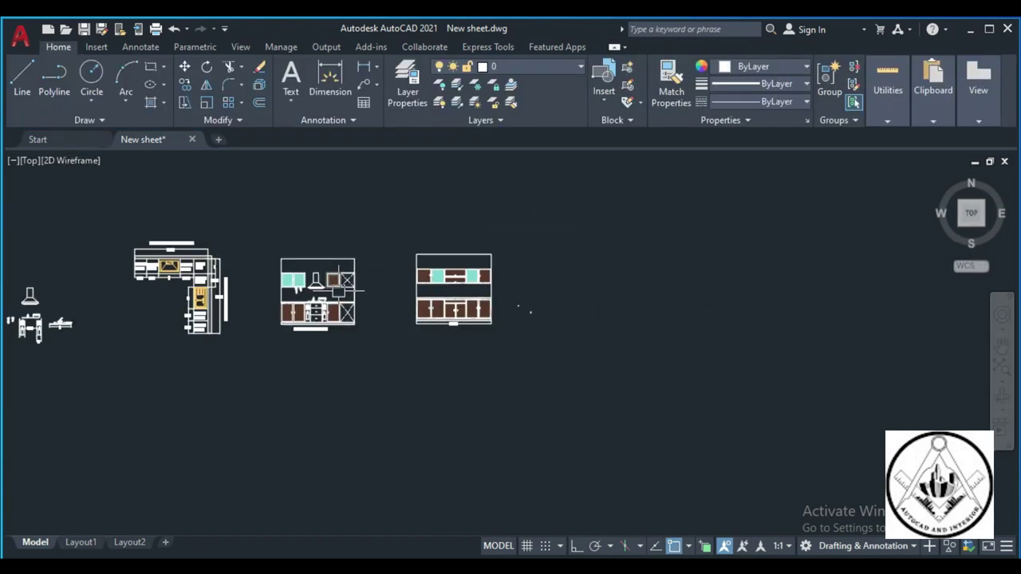
scroll(226, 307, down, 1)
scroll(75, 303, up, 1)
scroll(96, 319, up, 2)
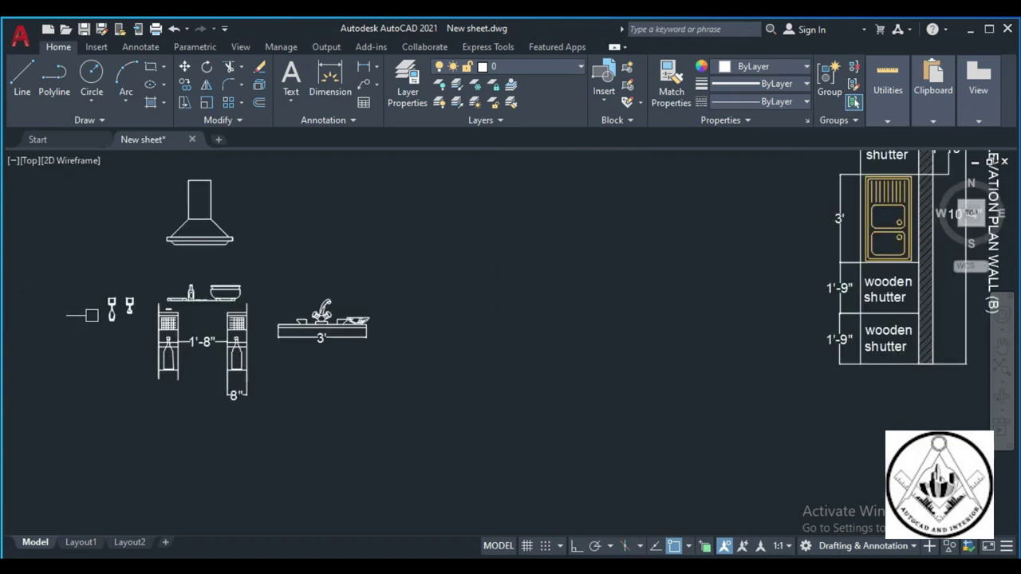
scroll(112, 334, up, 2)
Copy the faucet fixture under the middle upper cabinet of the 10'-4" elevation
key(BackSpace)
click(162, 275)
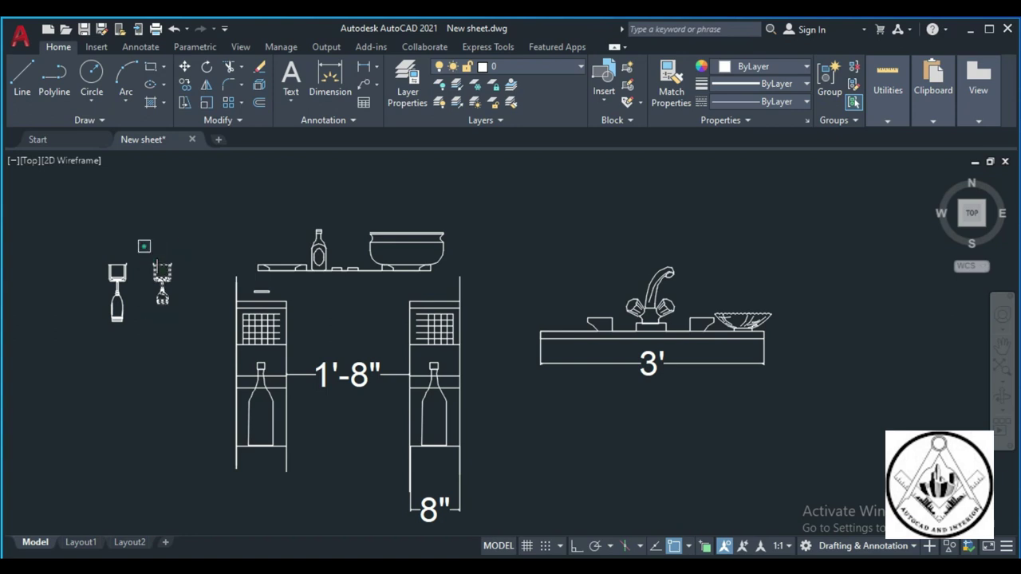
click(160, 287)
scroll(219, 297, down, 2)
scroll(220, 297, down, 2)
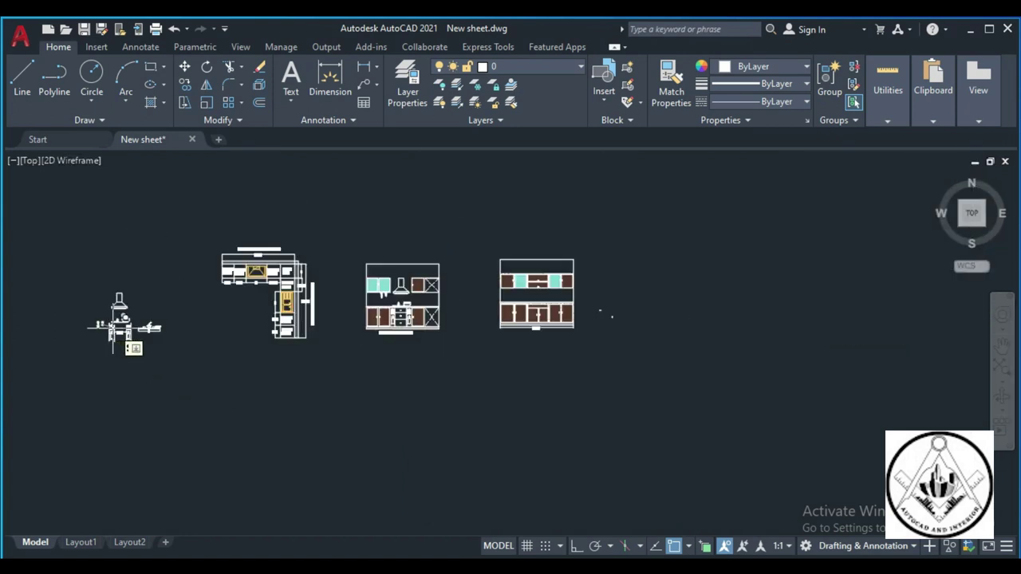
scroll(537, 285, up, 5)
scroll(543, 307, up, 2)
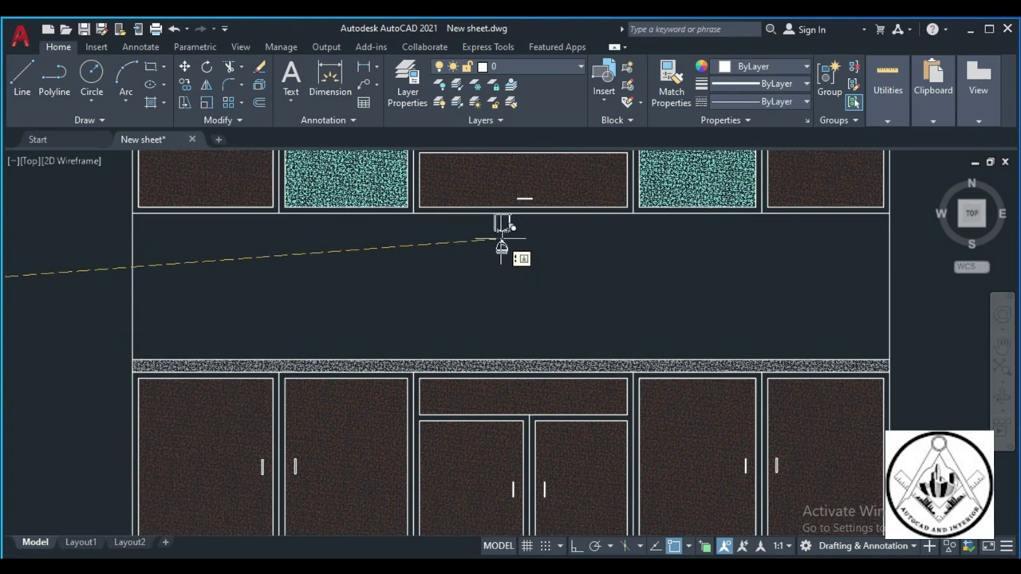
click(501, 239)
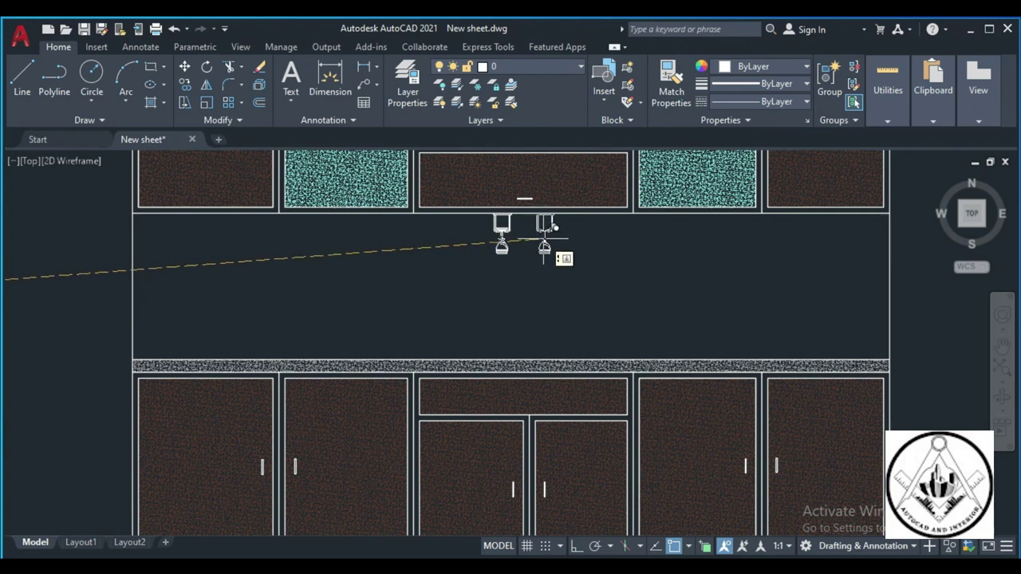
scroll(529, 279, down, 5)
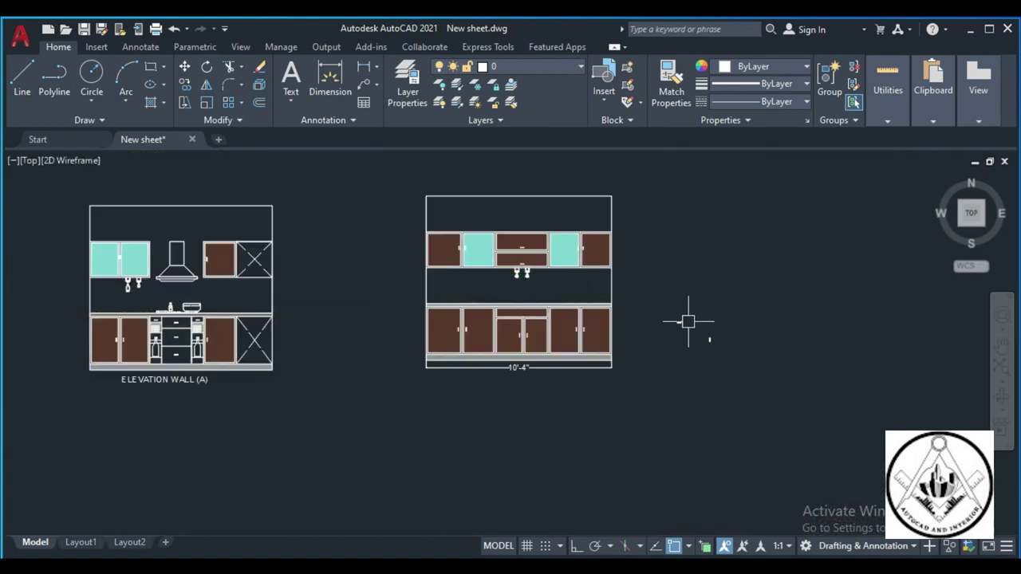
scroll(688, 321, down, 4)
scroll(200, 351, up, 3)
scroll(298, 352, up, 3)
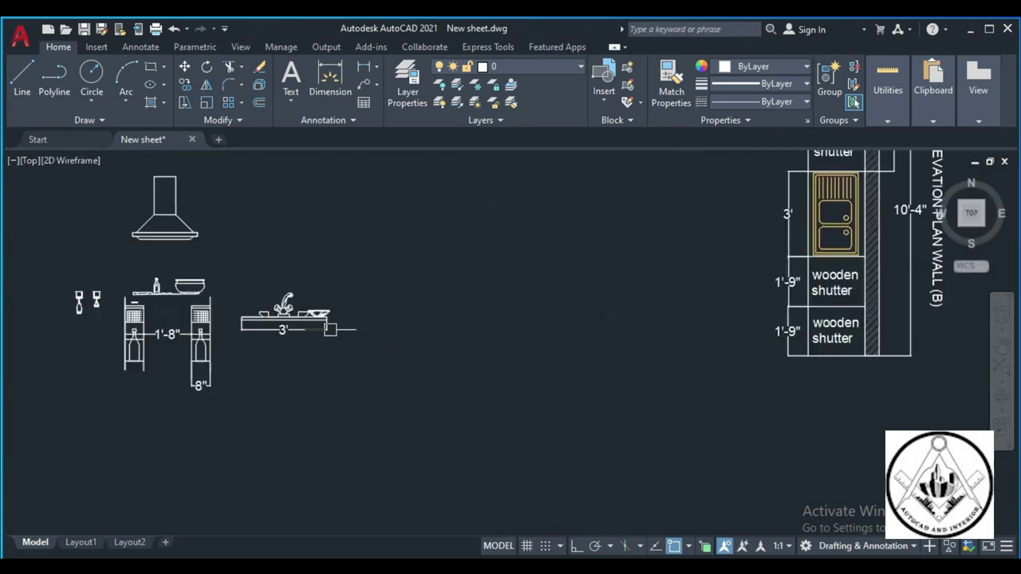
scroll(383, 339, up, 2)
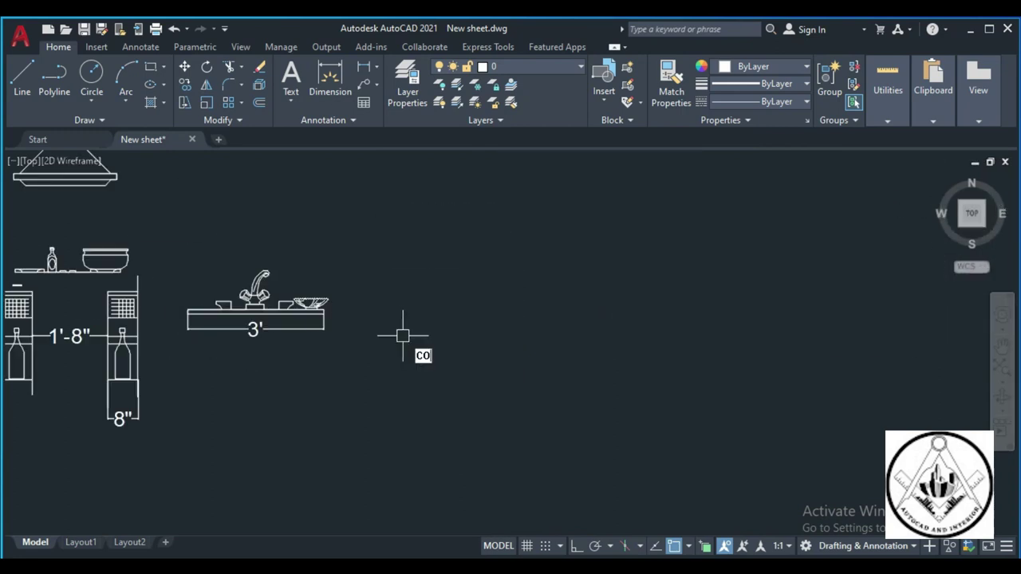
Copy the 3' sink with faucet and bowl onto the 10'-4" Wall B countertop
click(375, 351)
click(182, 273)
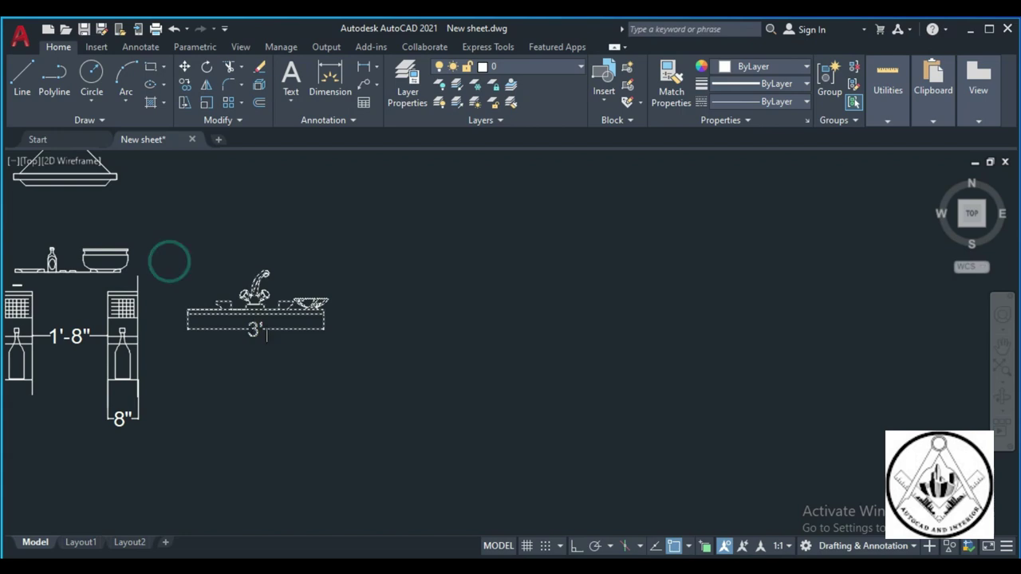
scroll(274, 341, down, 2)
scroll(274, 340, down, 3)
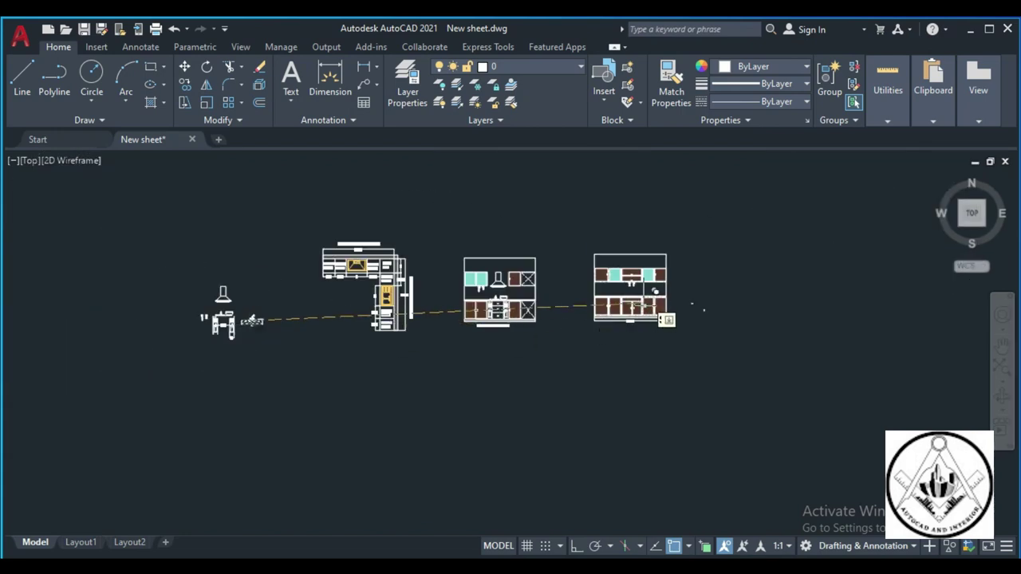
scroll(662, 317, up, 3)
scroll(642, 313, up, 2)
scroll(642, 313, up, 2)
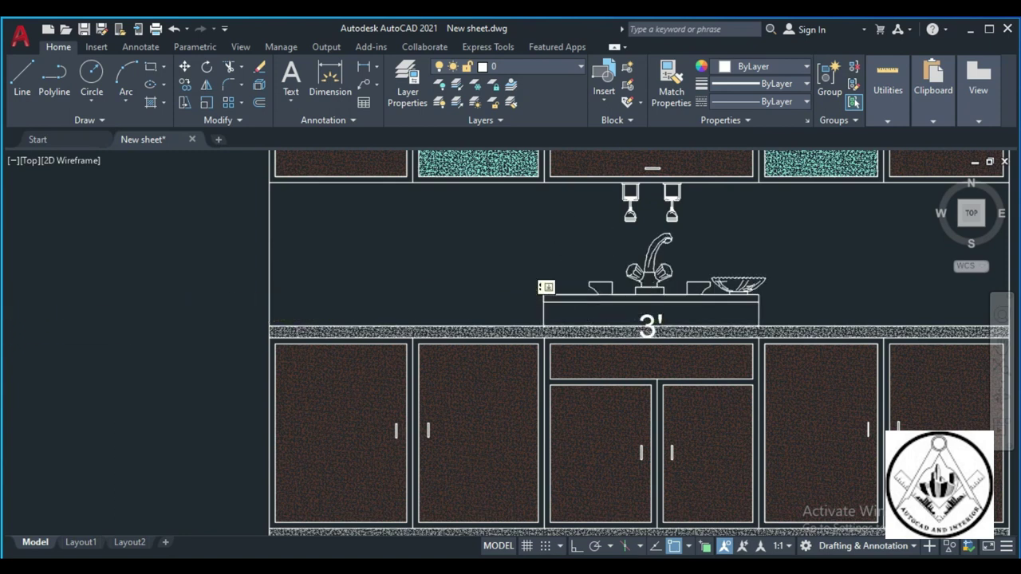
scroll(532, 283, down, 4)
key(Escape)
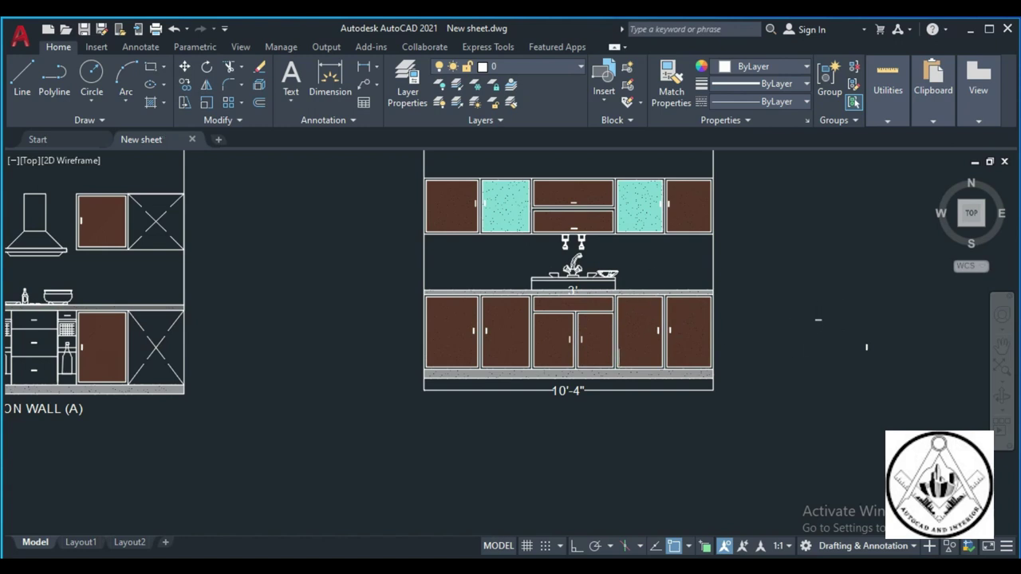
scroll(616, 306, down, 2)
scroll(647, 284, up, 2)
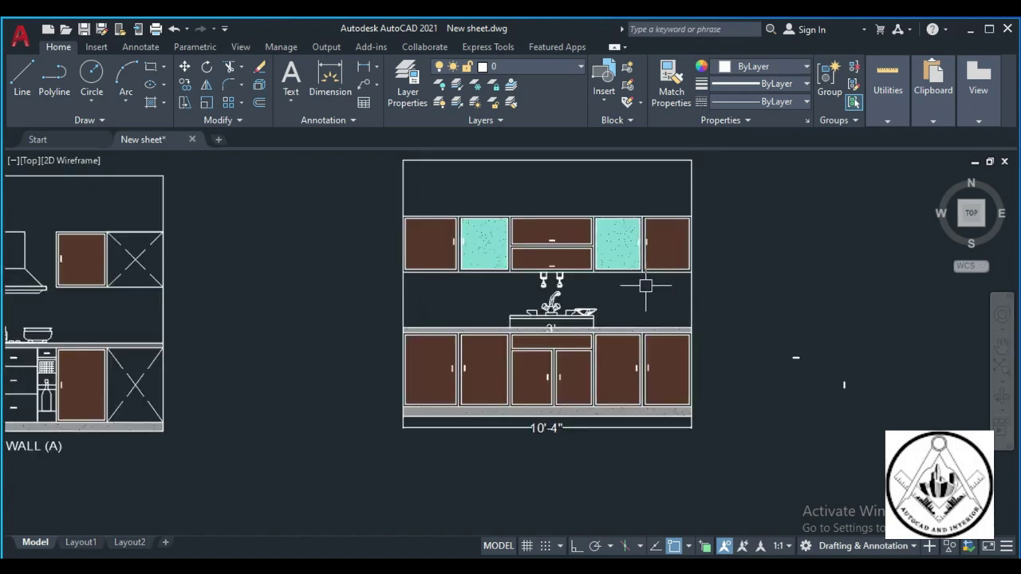
scroll(646, 285, down, 2)
scroll(633, 290, up, 2)
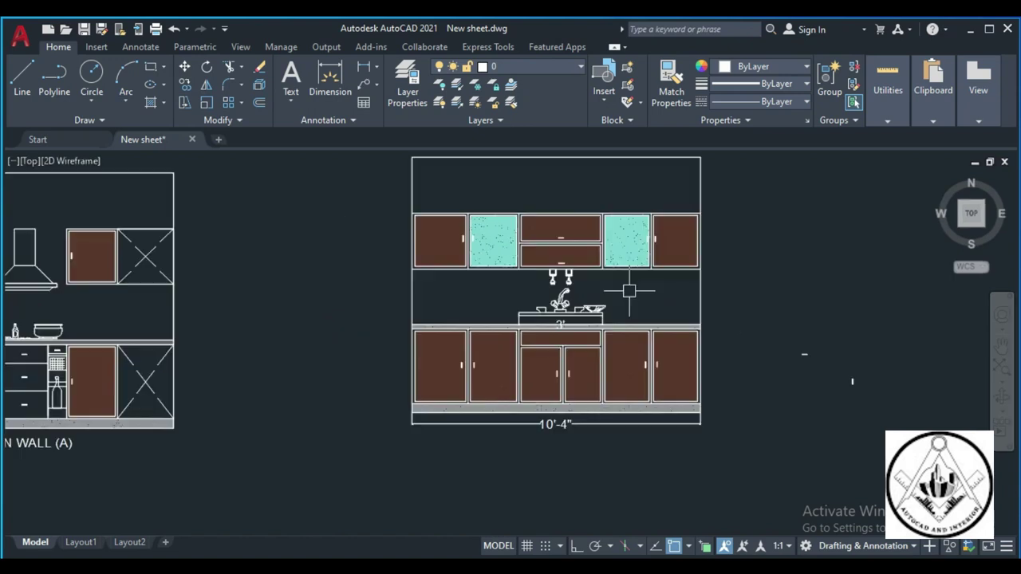
scroll(627, 289, up, 2)
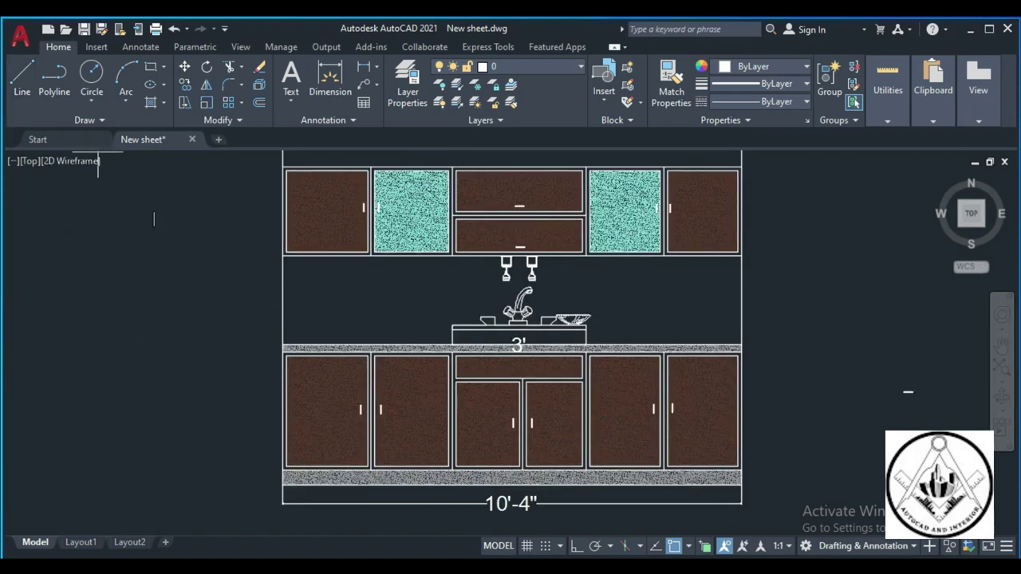
Offset the first vertical tile lines across the left part of the Wall B backsplash
click(282, 257)
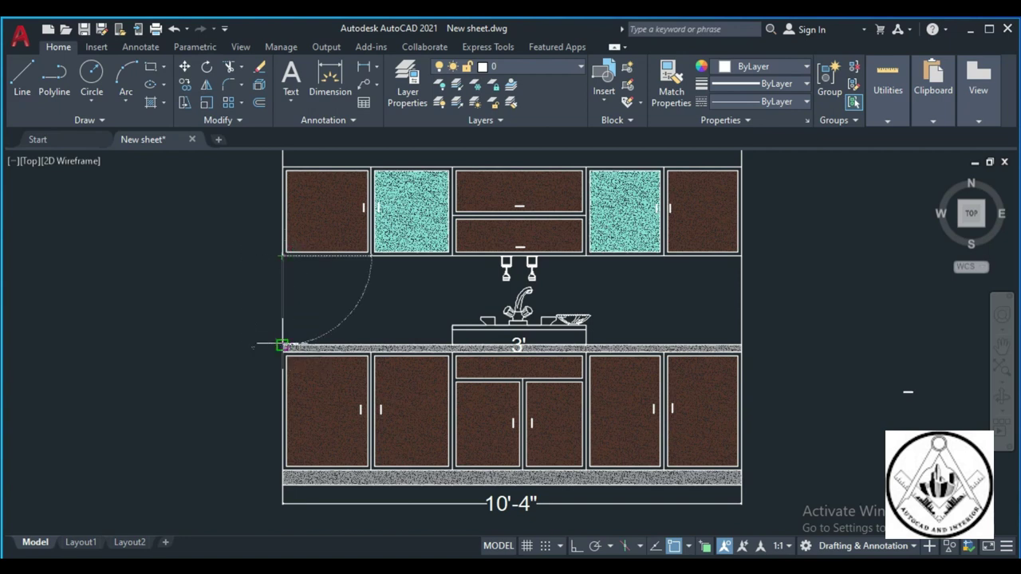
key(Escape)
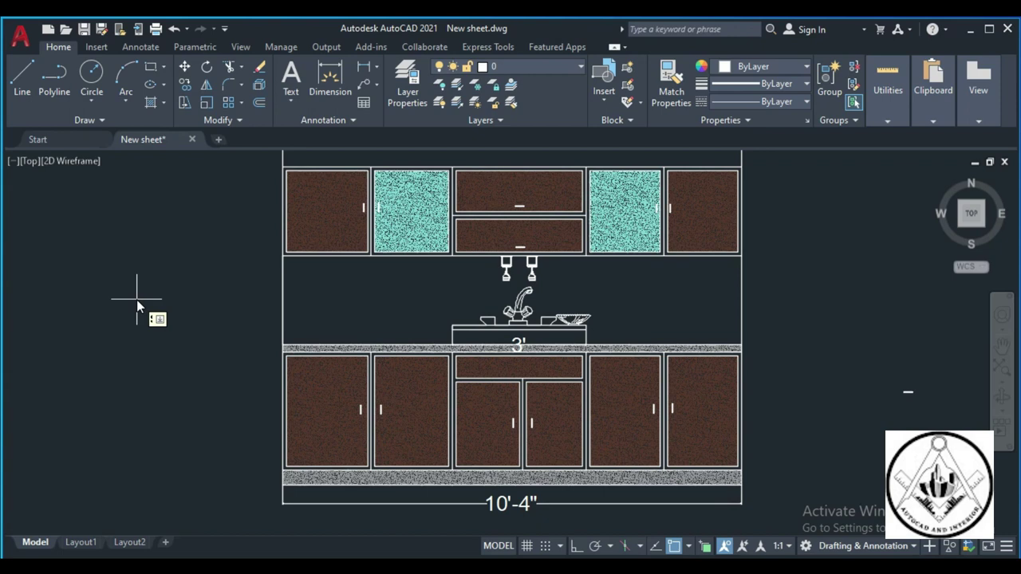
click(283, 300)
click(359, 303)
click(326, 301)
click(369, 298)
click(430, 294)
click(414, 295)
click(471, 290)
click(459, 292)
Continue offsetting vertical tile lines to the right end of the backsplash
click(498, 297)
click(547, 292)
click(606, 293)
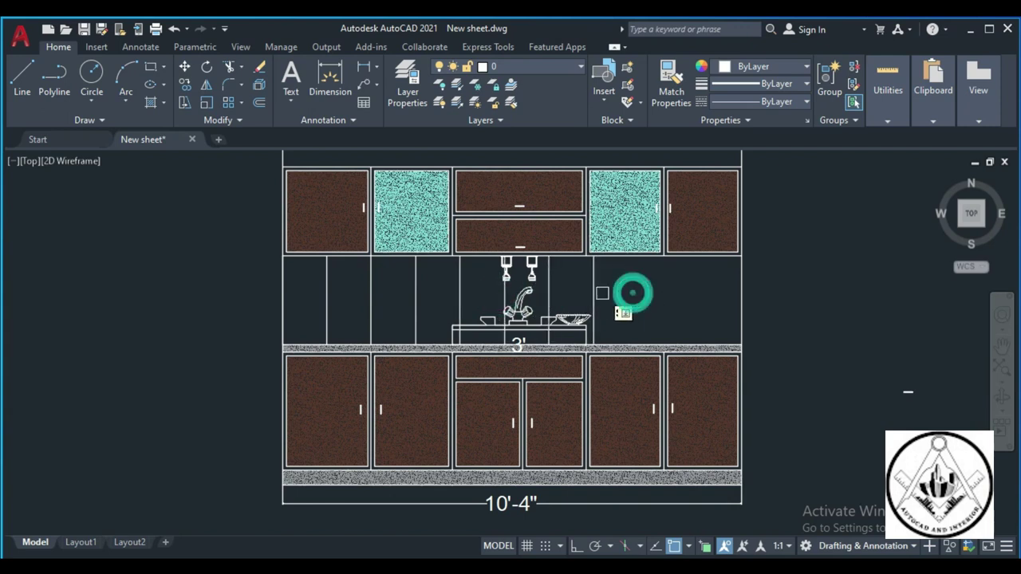
click(596, 292)
click(674, 295)
click(637, 301)
click(702, 298)
click(682, 300)
click(726, 300)
Offset the backsplash top line down to add one horizontal tile line
click(650, 256)
click(667, 292)
scroll(666, 285, down, 4)
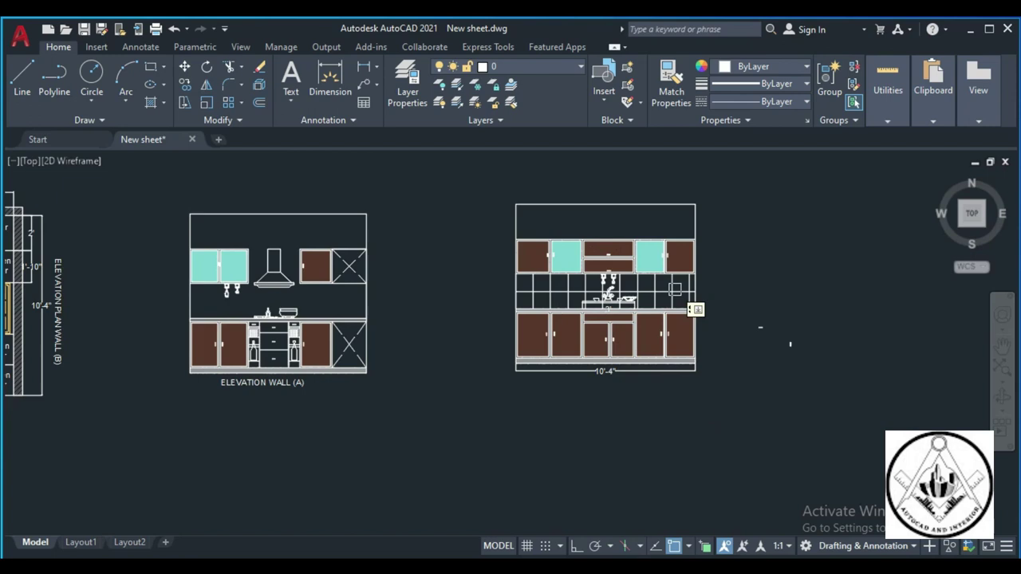
scroll(728, 298, up, 2)
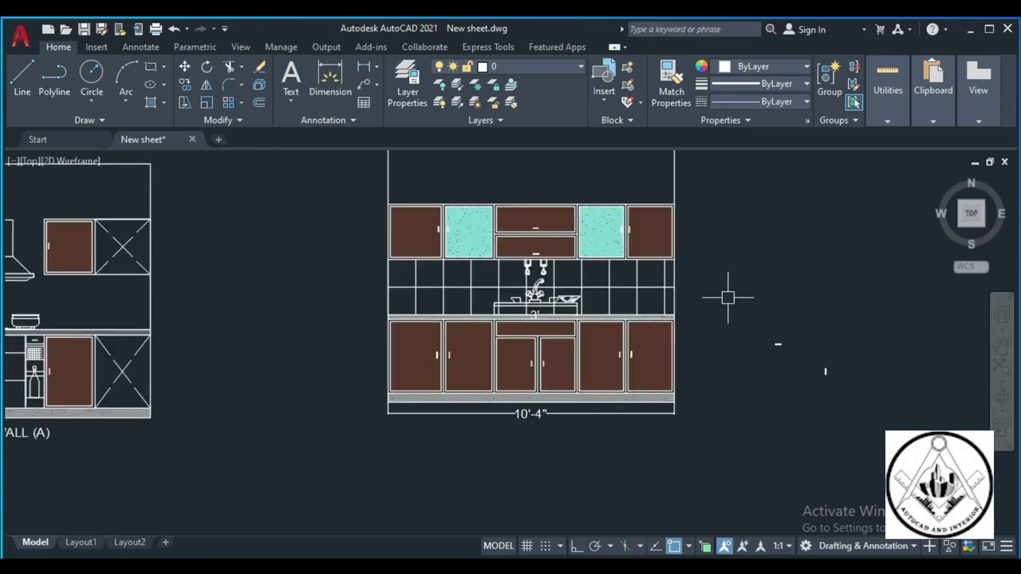
Start COPY and crossing-select the Wall B backsplash tile lines
key(Escape)
scroll(643, 292, up, 2)
scroll(674, 312, up, 3)
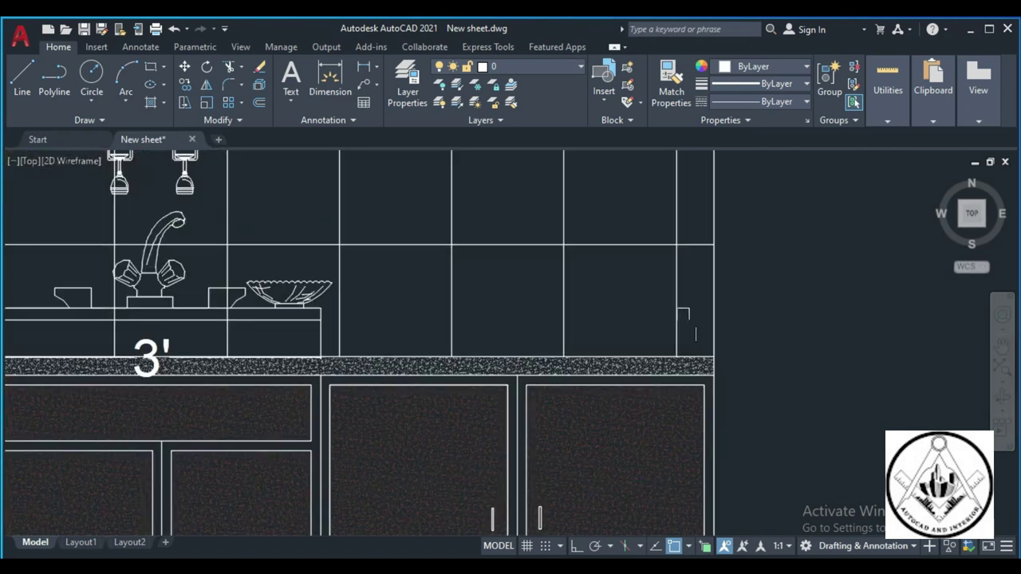
click(688, 318)
click(351, 185)
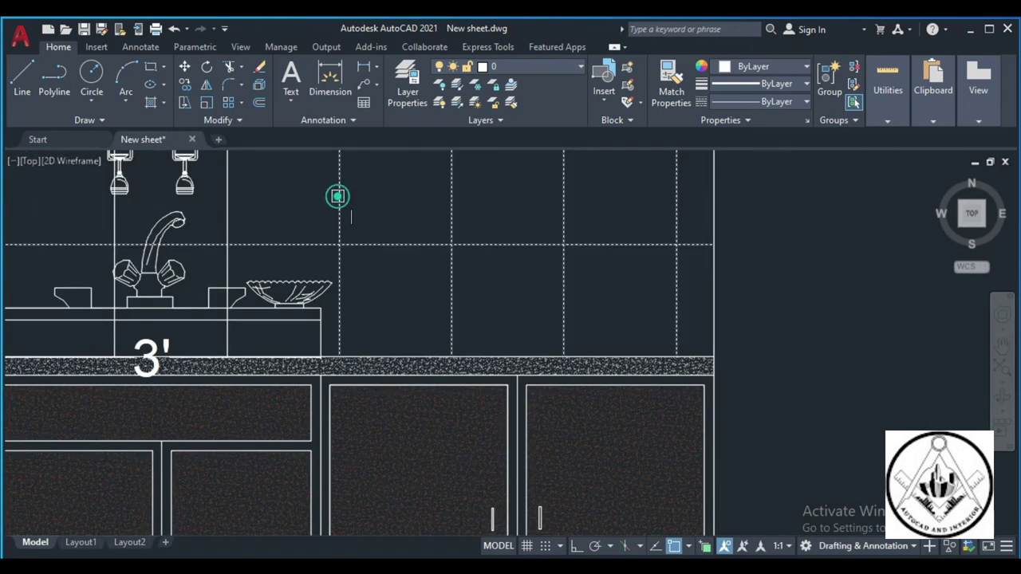
scroll(479, 275, down, 2)
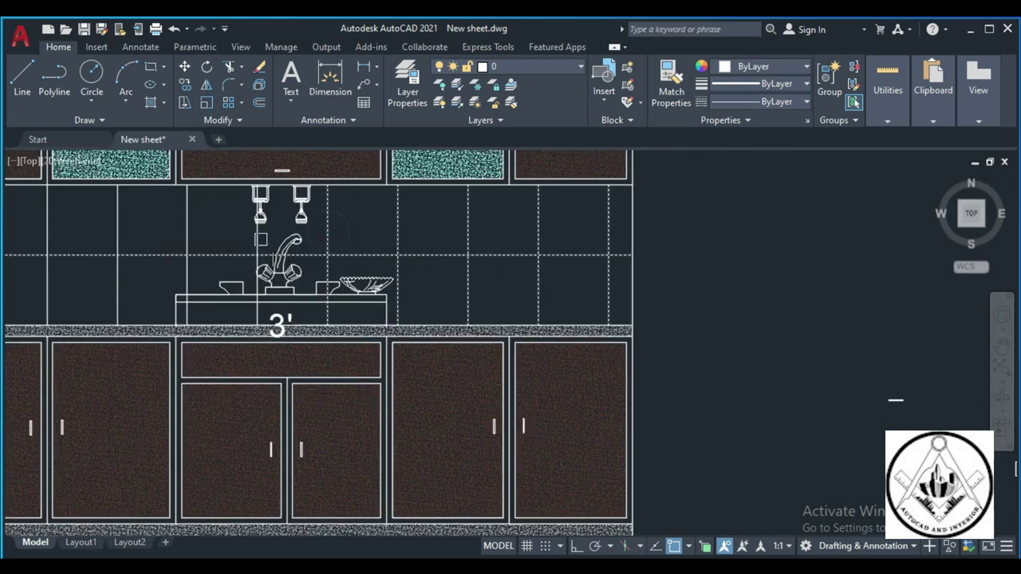
scroll(199, 252, down, 1)
scroll(199, 251, down, 1)
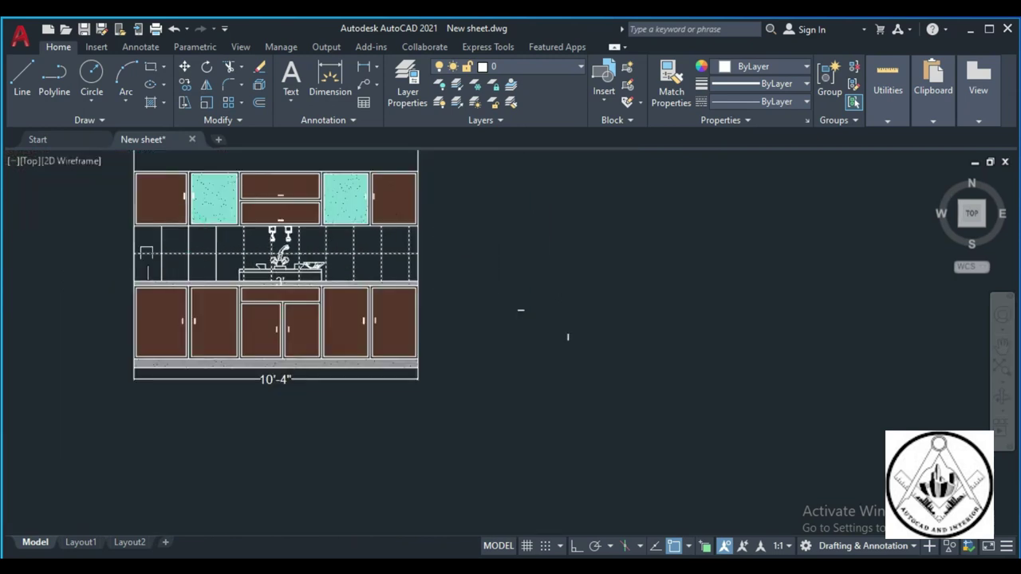
scroll(220, 266, up, 3)
Copy the Wall B tile grid onto the Wall A backsplash between counter and cabinets
click(410, 296)
click(216, 228)
scroll(352, 242, down, 3)
scroll(292, 219, up, 5)
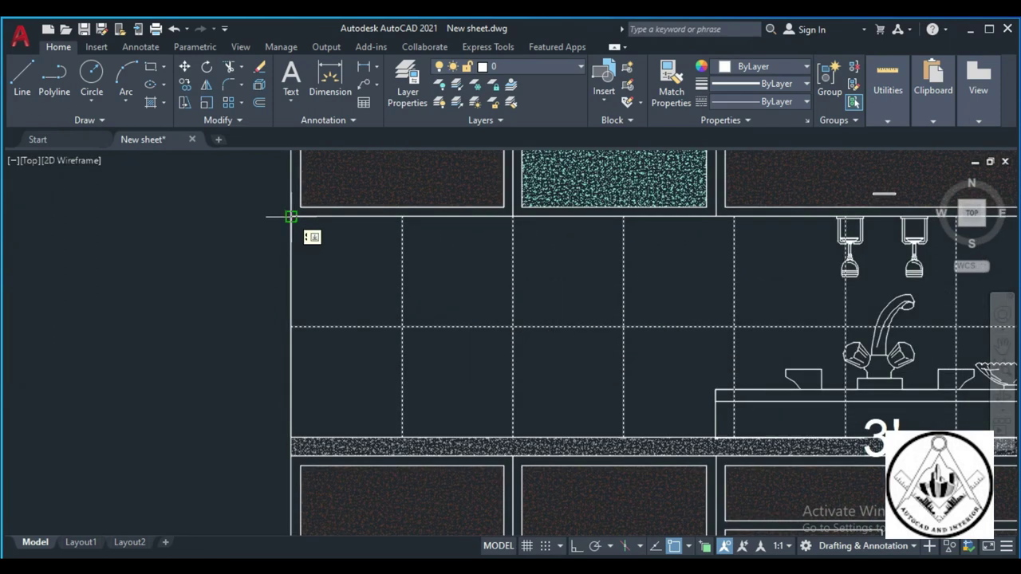
scroll(291, 216, down, 3)
scroll(447, 248, down, 4)
scroll(570, 303, up, 4)
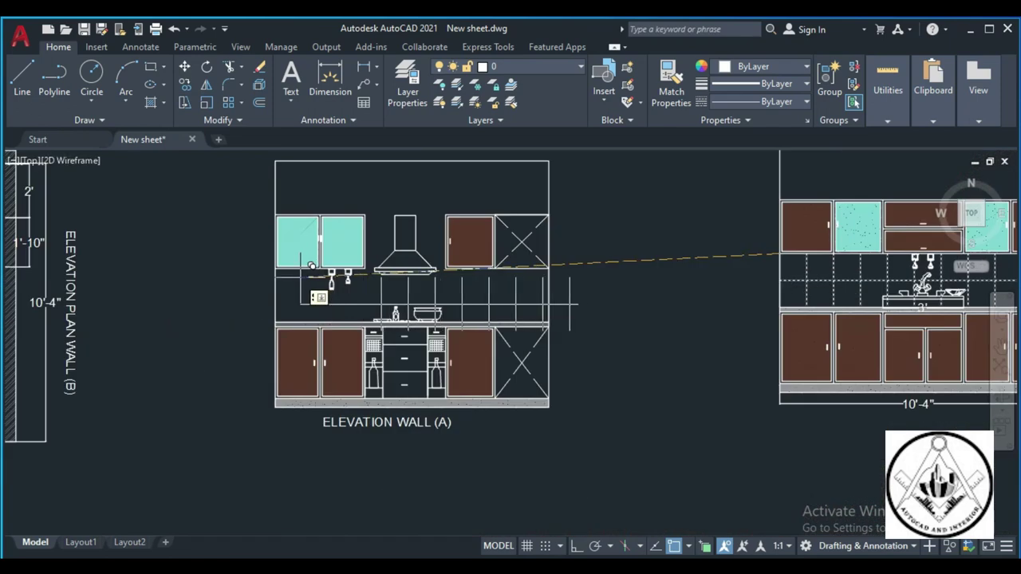
scroll(297, 276, up, 2)
scroll(262, 269, up, 2)
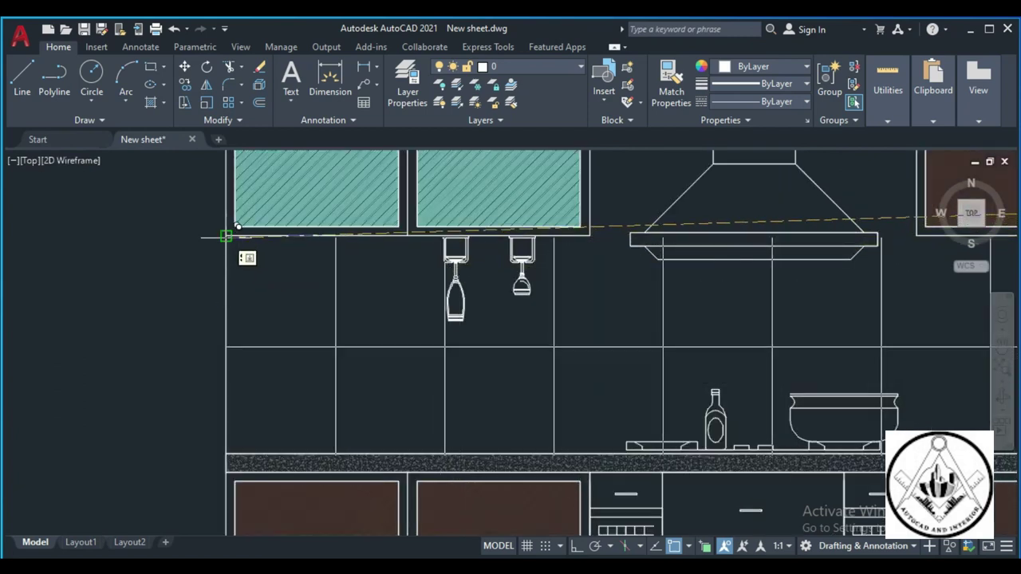
scroll(237, 250, down, 2)
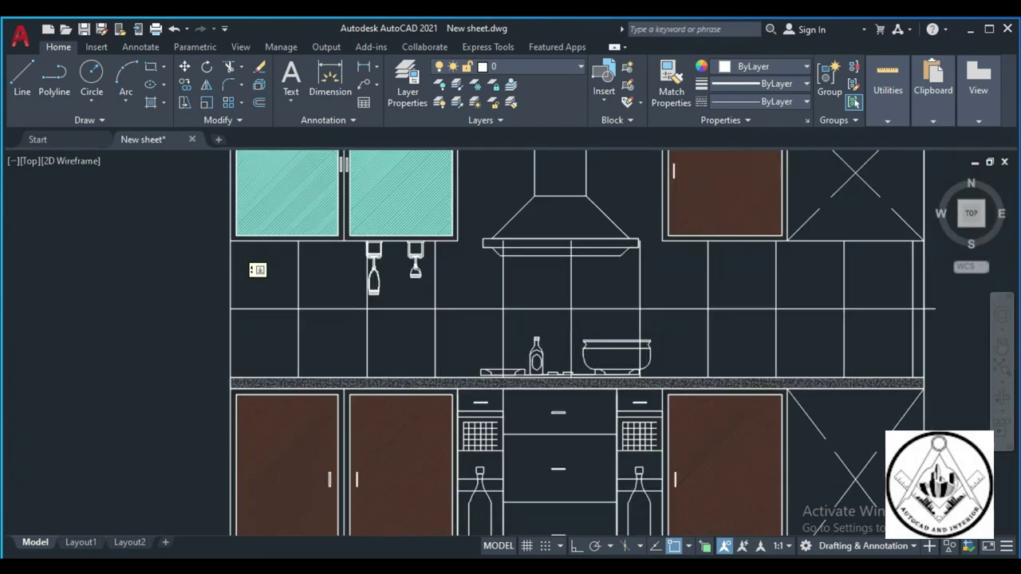
scroll(257, 270, down, 4)
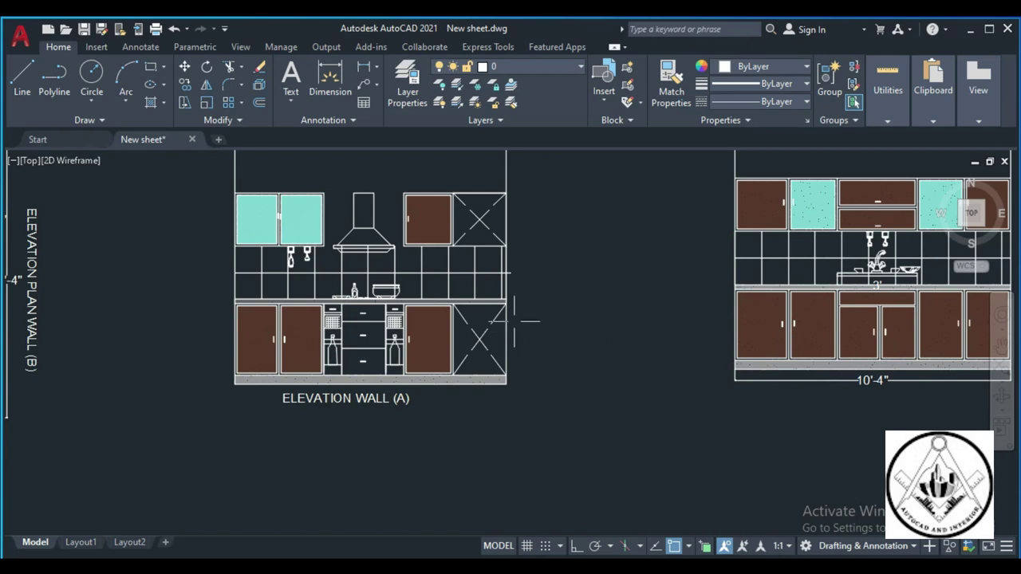
scroll(518, 286, up, 2)
scroll(82, 285, up, 1)
scroll(82, 285, down, 1)
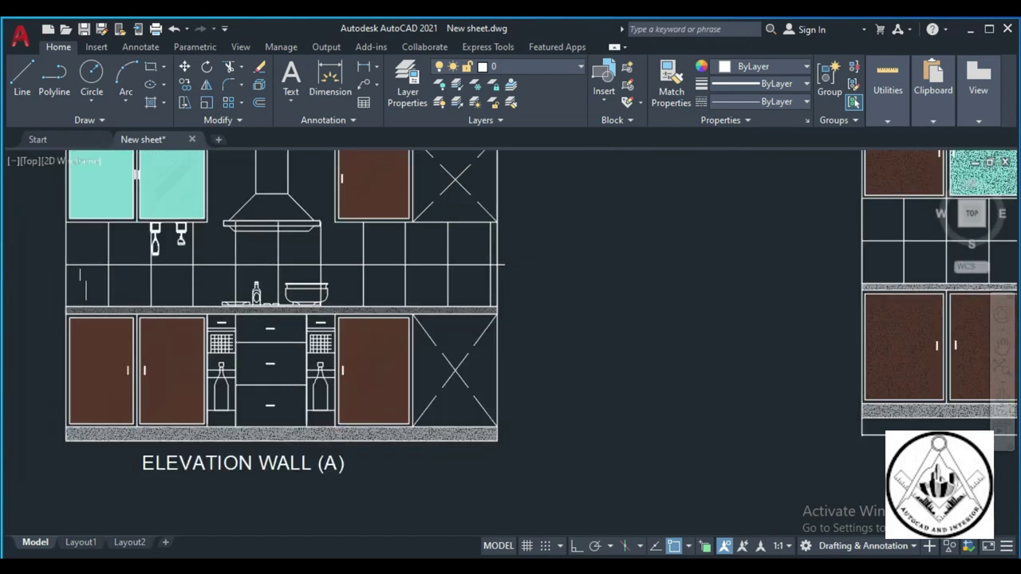
scroll(92, 279, down, 2)
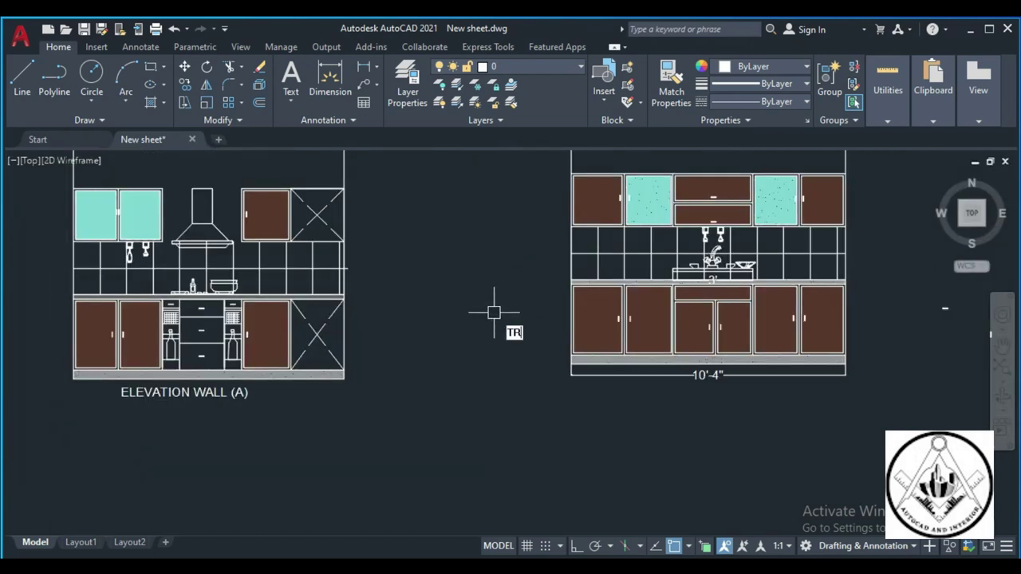
Save the drawing with Ctrl+S, then zoom in on the Wall B sink
scroll(379, 289, up, 5)
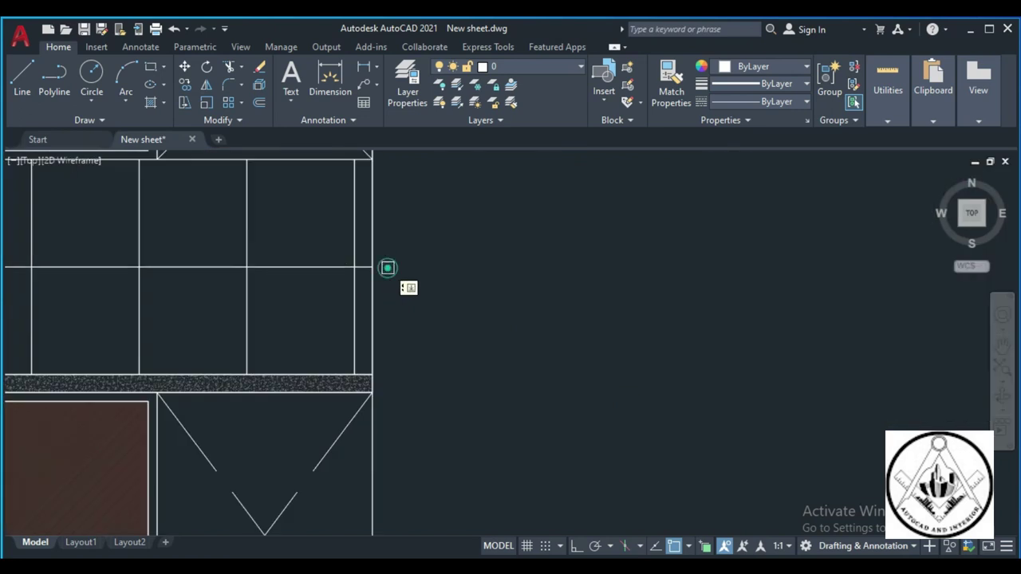
scroll(415, 330, down, 4)
scroll(414, 331, down, 3)
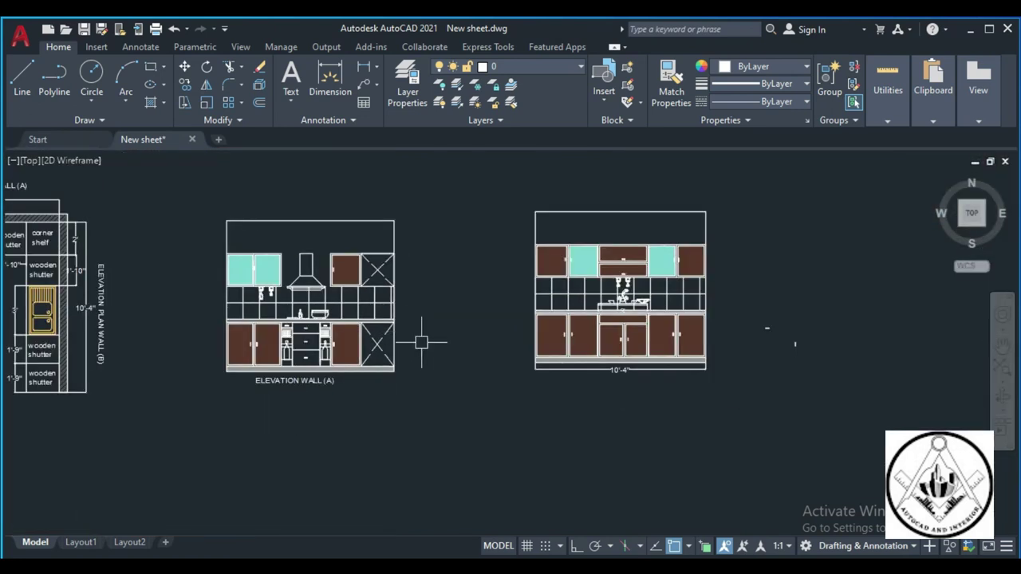
key(ctrl+s)
scroll(691, 311, up, 2)
scroll(627, 299, up, 2)
scroll(601, 287, up, 2)
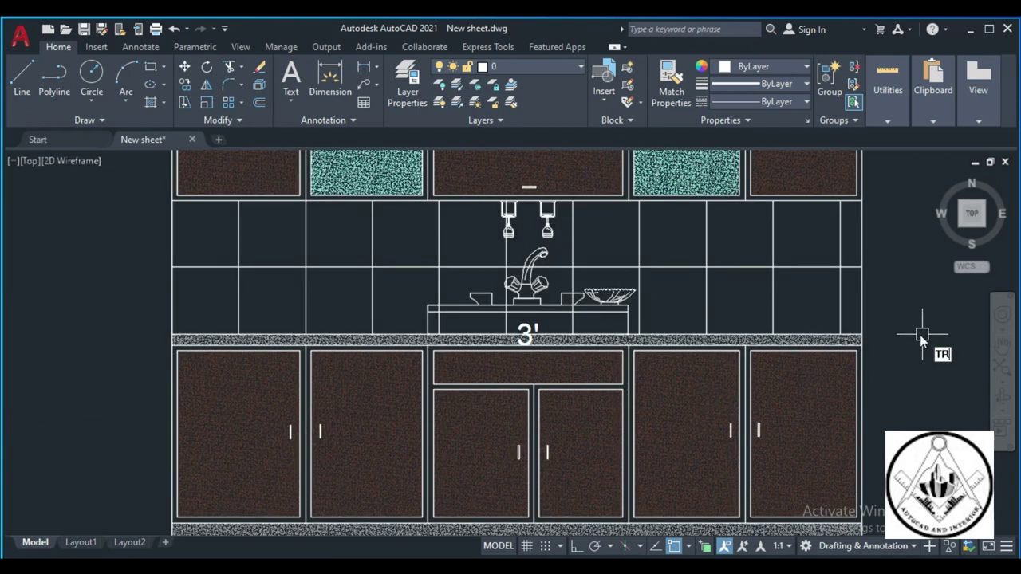
scroll(586, 323, up, 4)
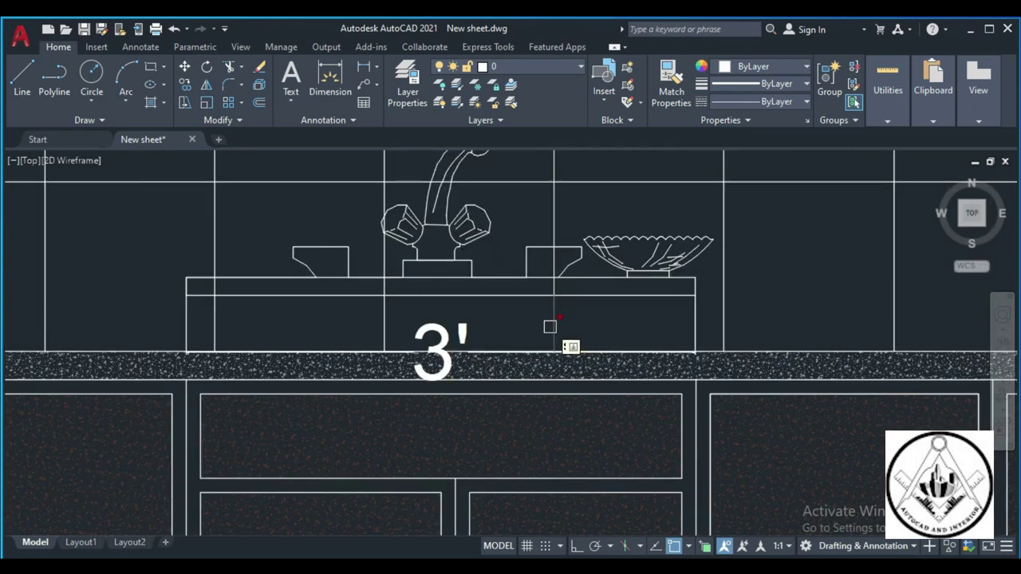
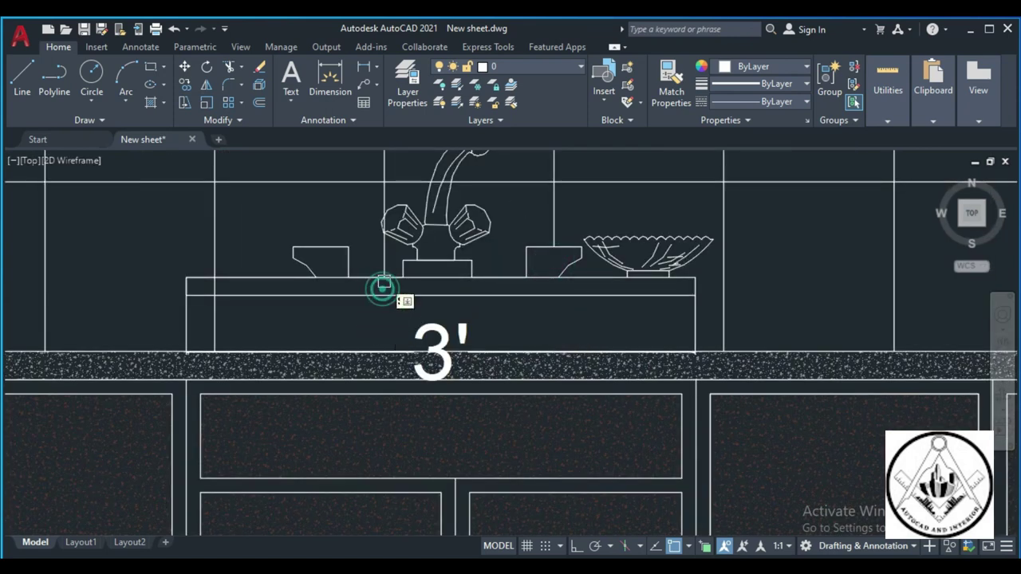
Zoom around Elevation Wall (A) to inspect the hanging wine glasses and pot area
scroll(383, 225, up, 3)
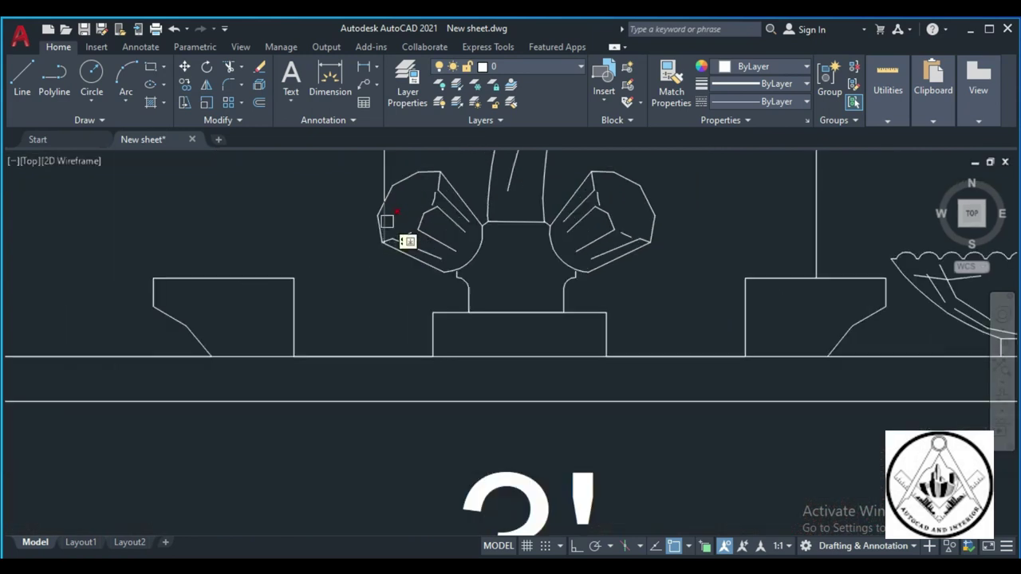
scroll(391, 219, down, 2)
scroll(447, 267, down, 2)
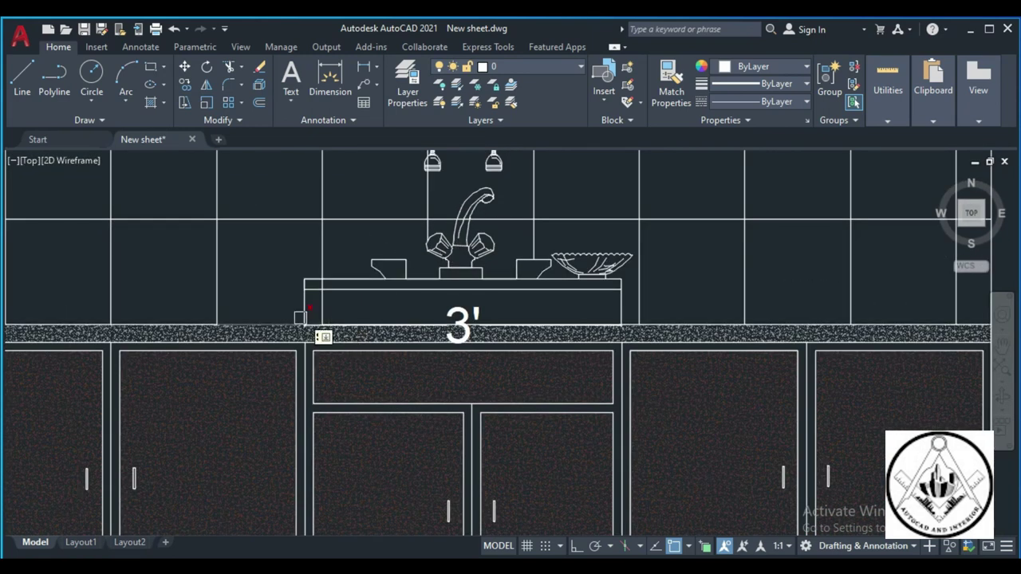
scroll(320, 291, up, 3)
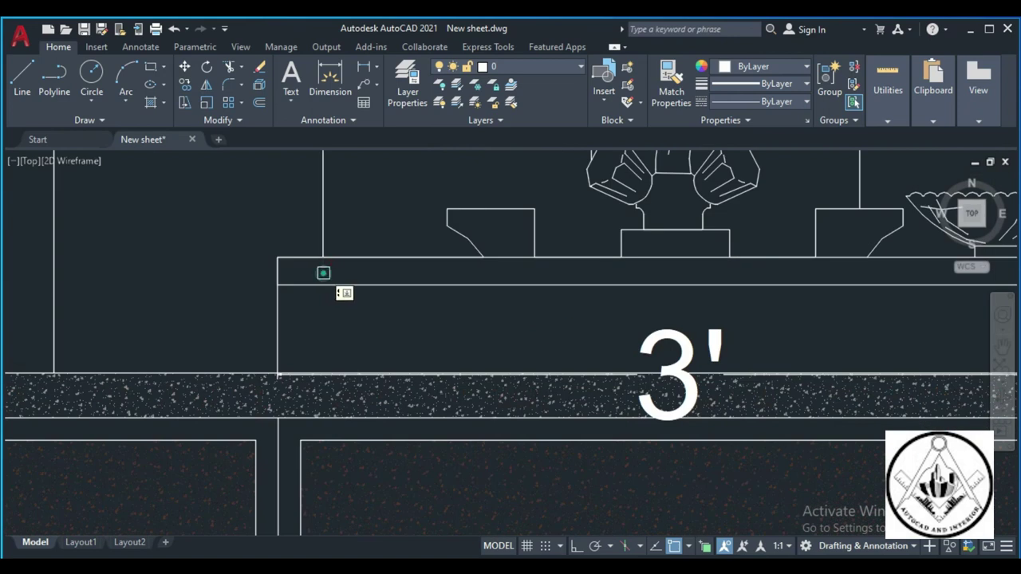
scroll(414, 343, down, 3)
scroll(447, 323, down, 2)
scroll(455, 256, up, 4)
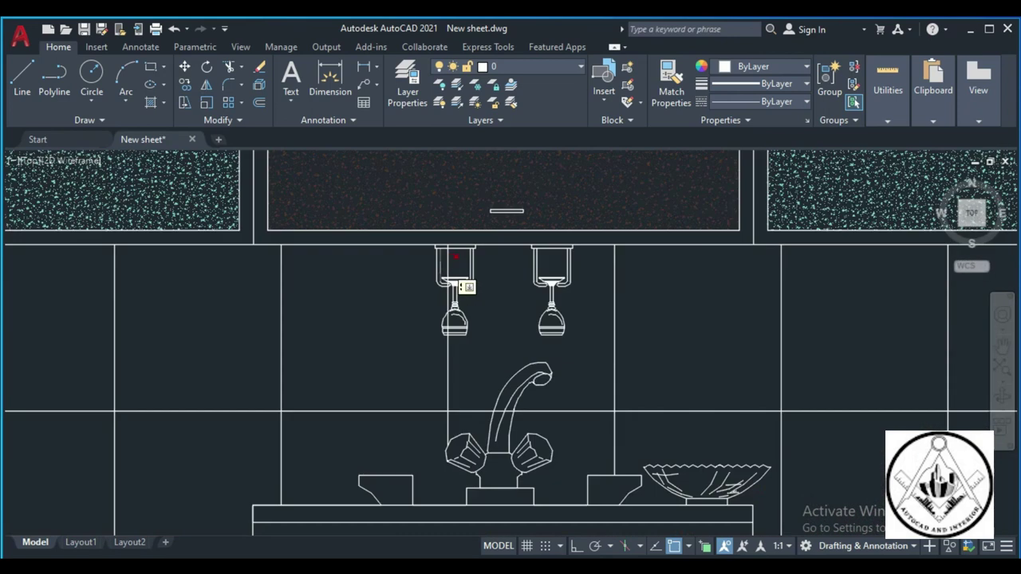
scroll(449, 267, up, 3)
scroll(445, 283, down, 1)
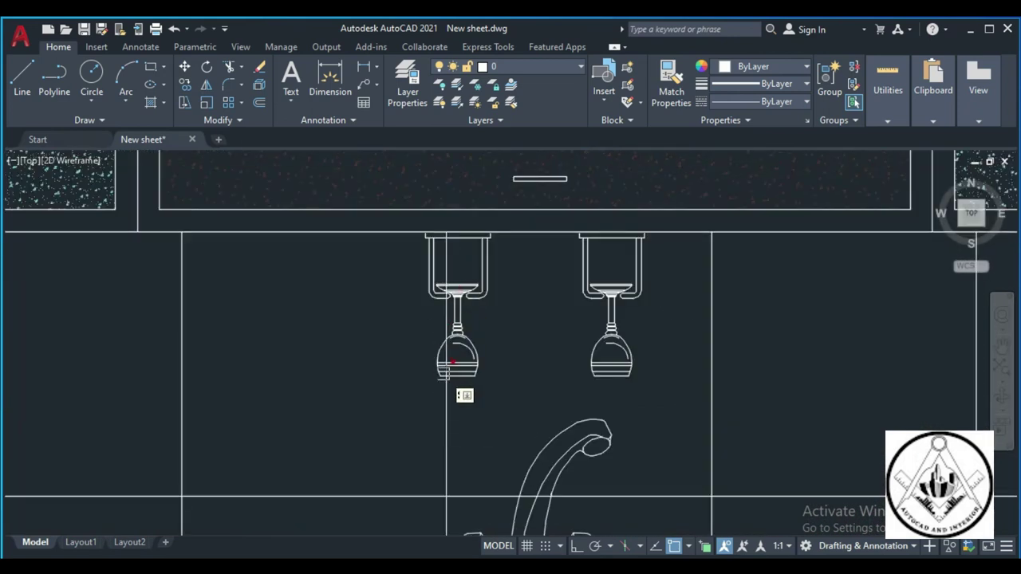
scroll(443, 373, up, 4)
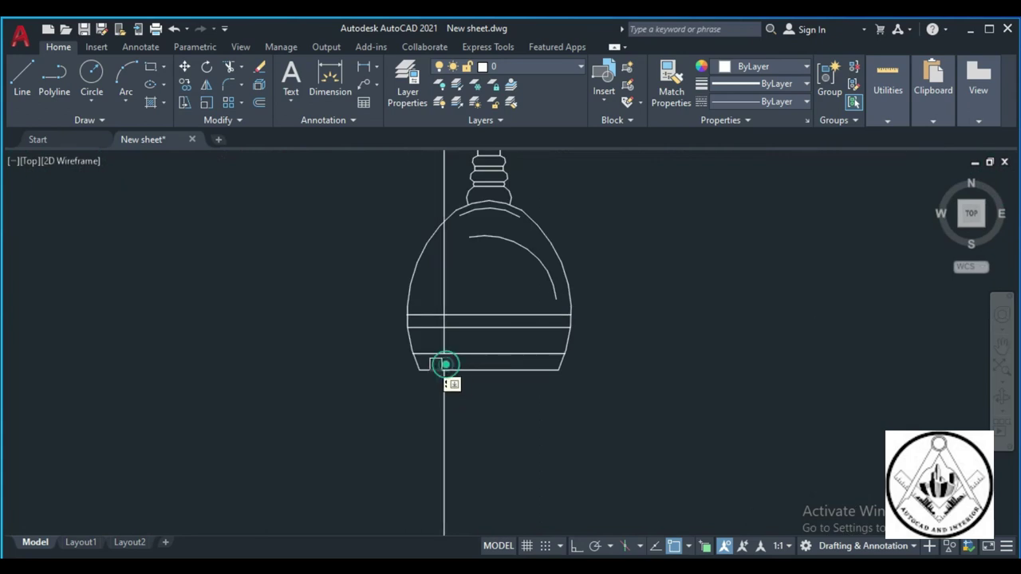
scroll(407, 364, down, 5)
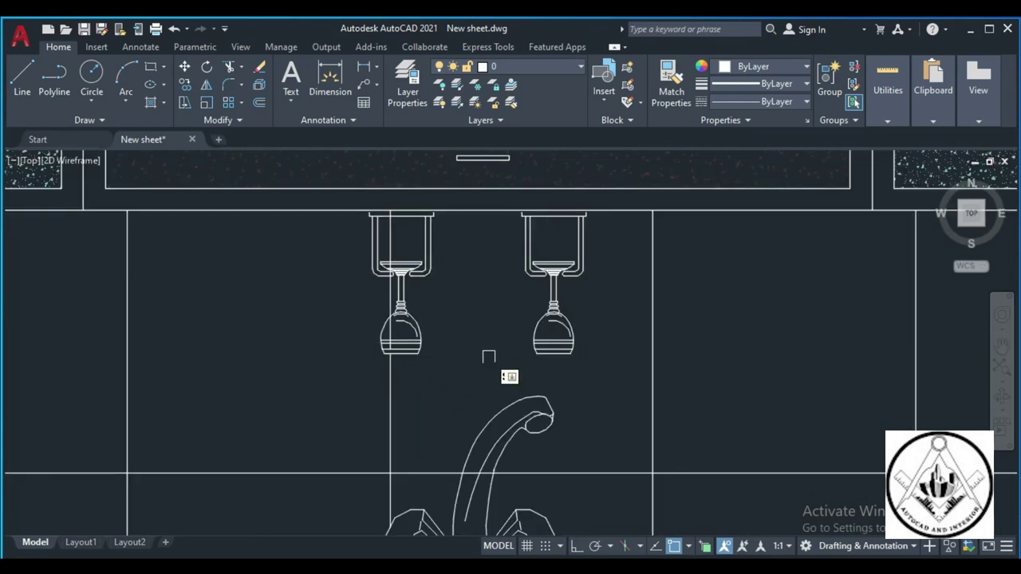
click(396, 267)
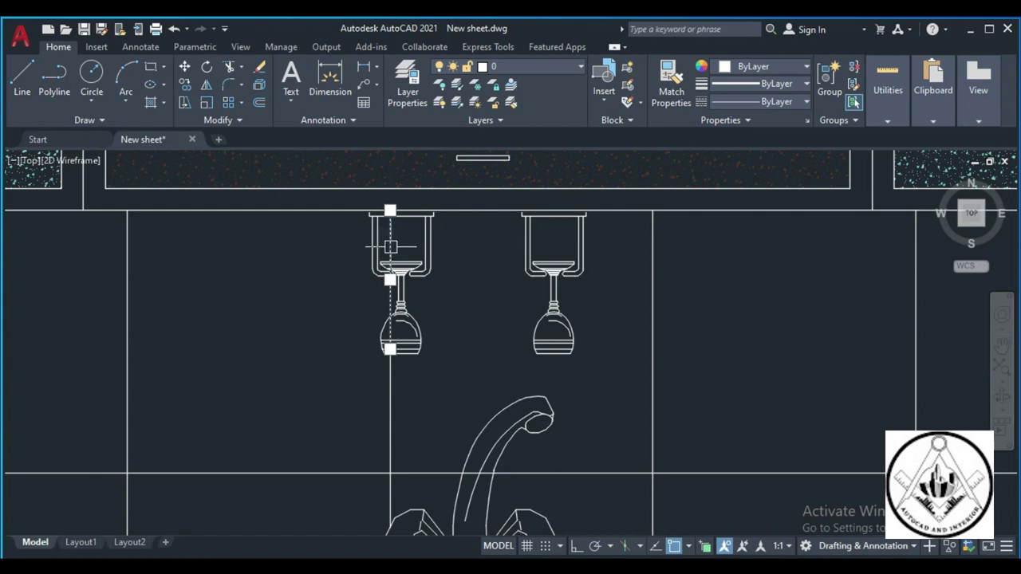
key(Escape)
Trim away the vertical tile line segment overlapping the pot on Elevation Wall (A)
scroll(608, 344, down, 6)
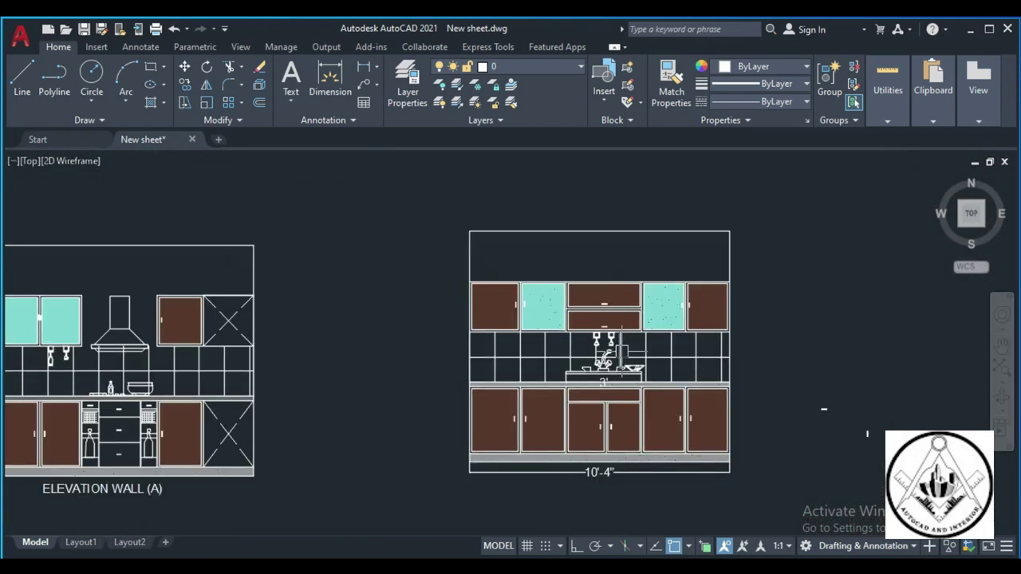
scroll(625, 355, down, 2)
scroll(291, 373, up, 4)
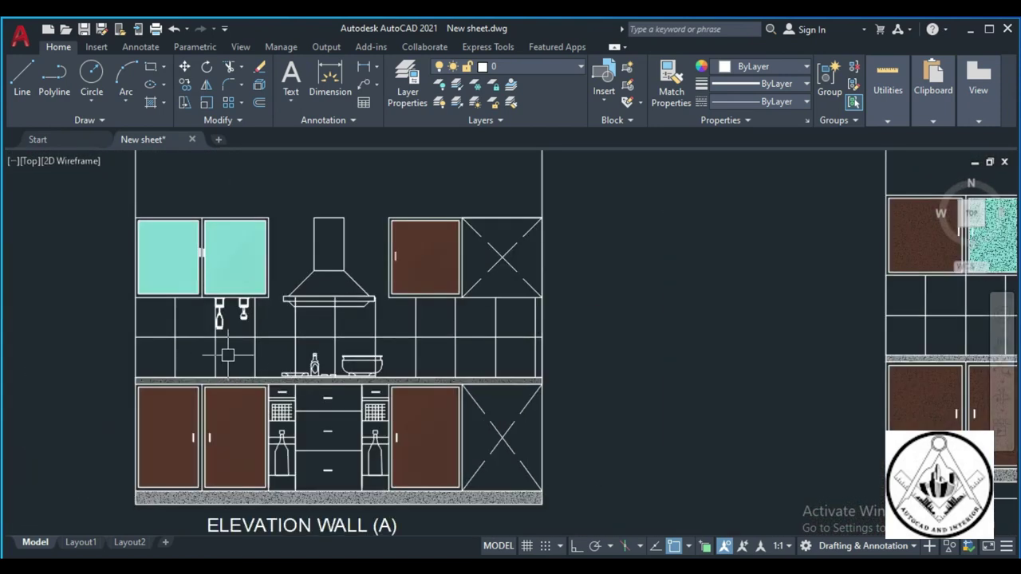
scroll(227, 355, up, 2)
scroll(285, 353, up, 2)
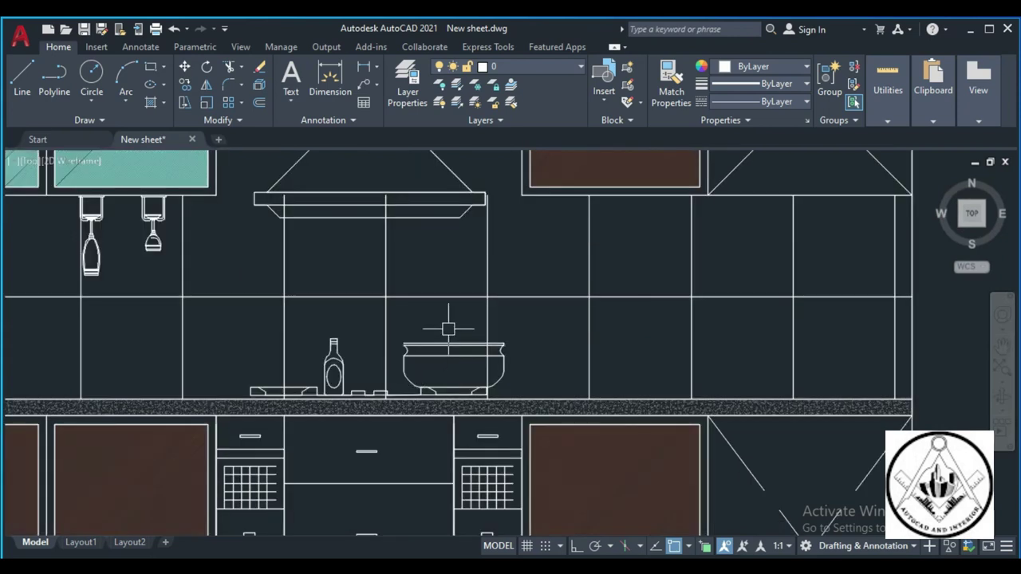
scroll(487, 399, up, 5)
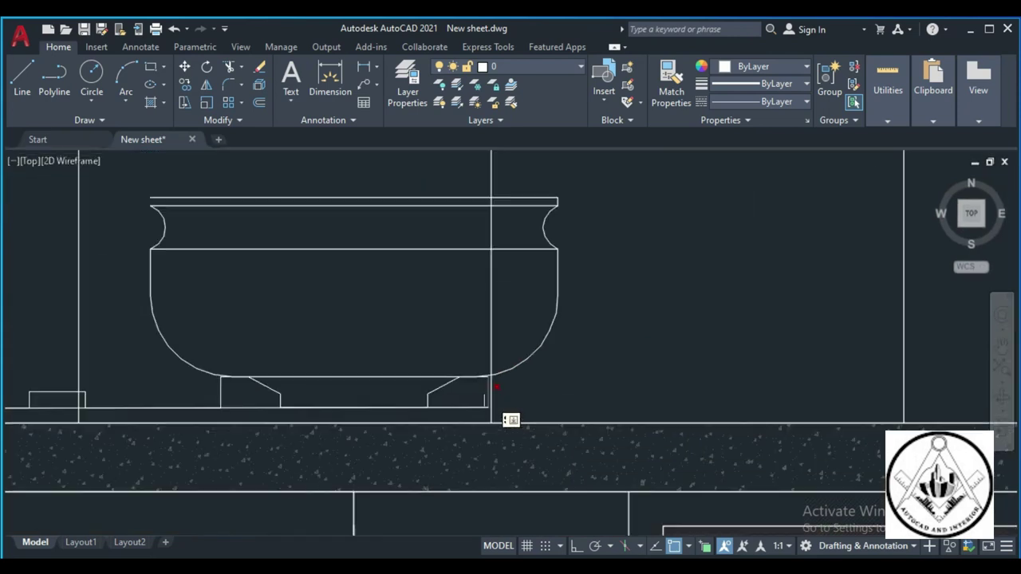
scroll(498, 406, up, 2)
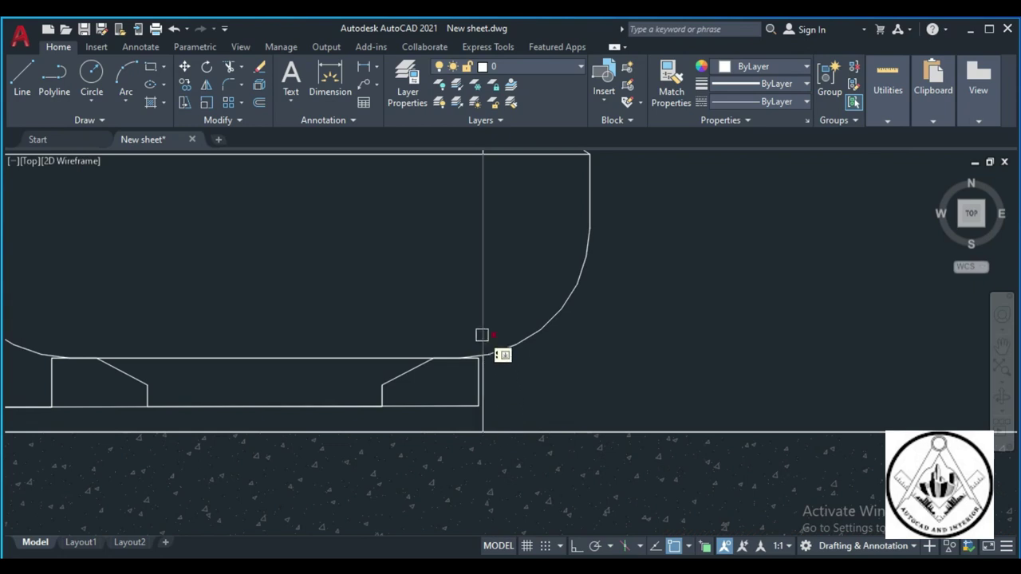
scroll(482, 331, down, 3)
scroll(489, 233, up, 4)
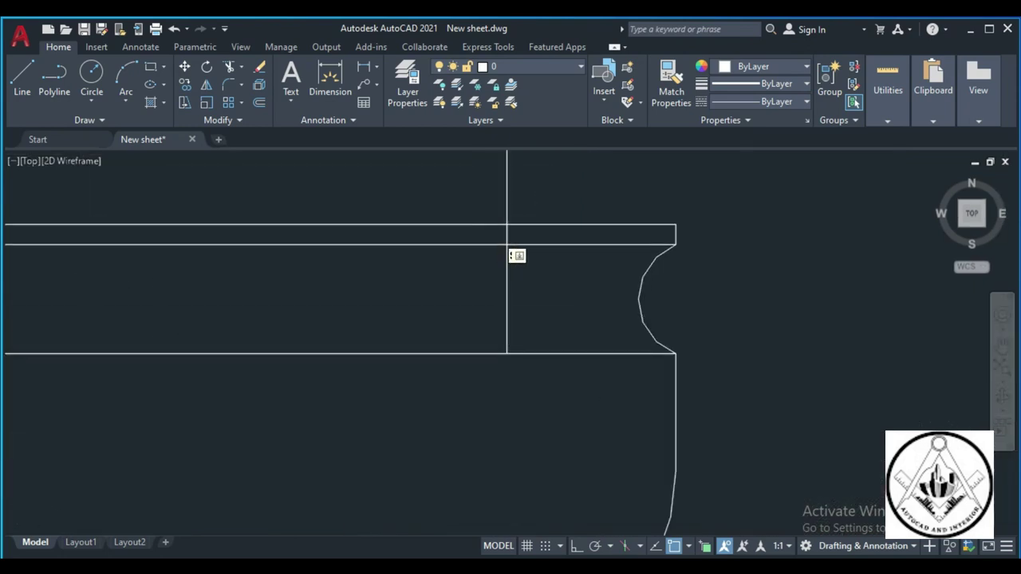
click(507, 268)
scroll(540, 245, down, 1)
scroll(540, 245, down, 3)
scroll(424, 269, down, 2)
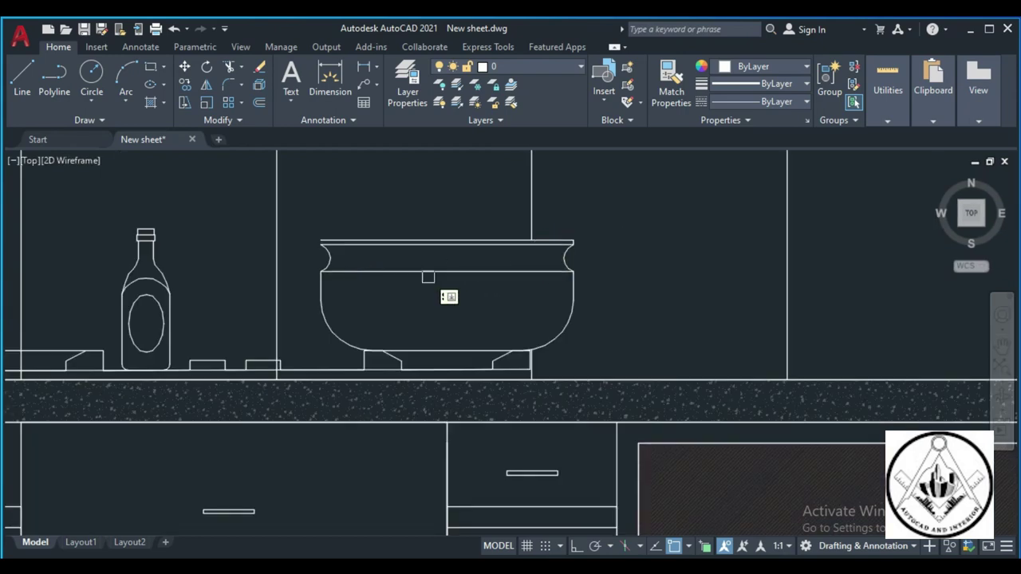
scroll(321, 341, up, 5)
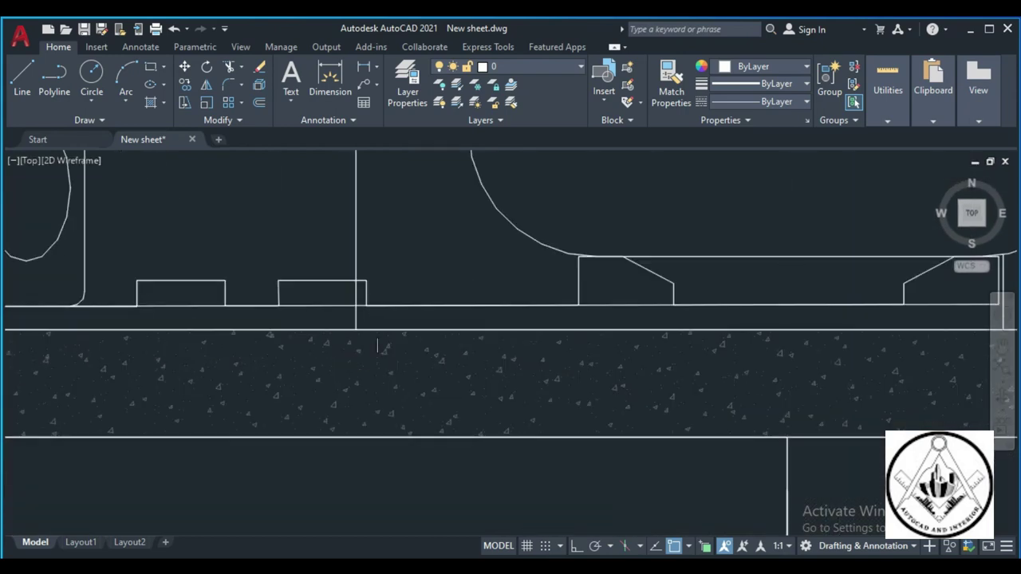
scroll(335, 329, up, 2)
scroll(348, 295, down, 4)
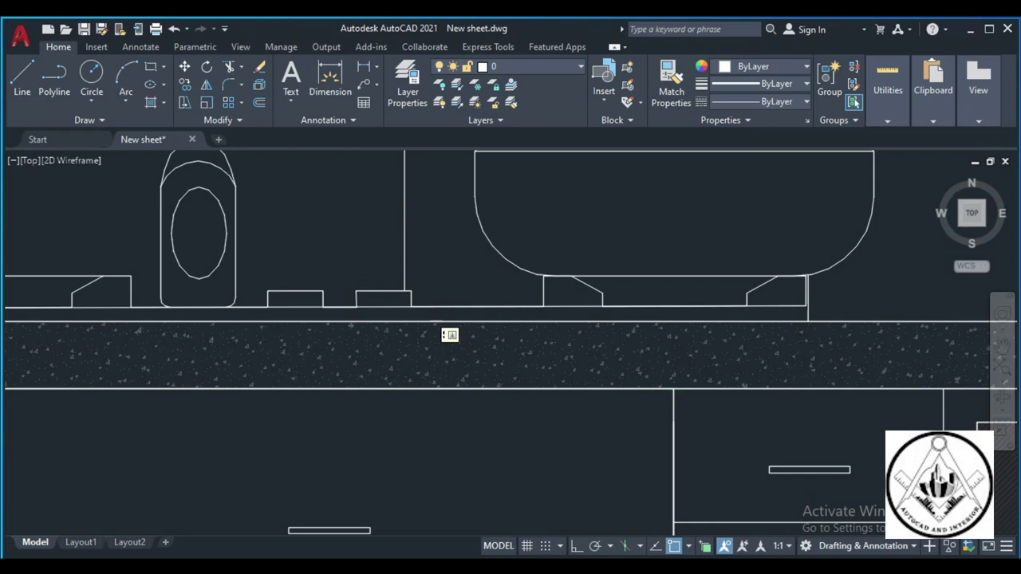
scroll(184, 317, down, 4)
scroll(96, 327, up, 7)
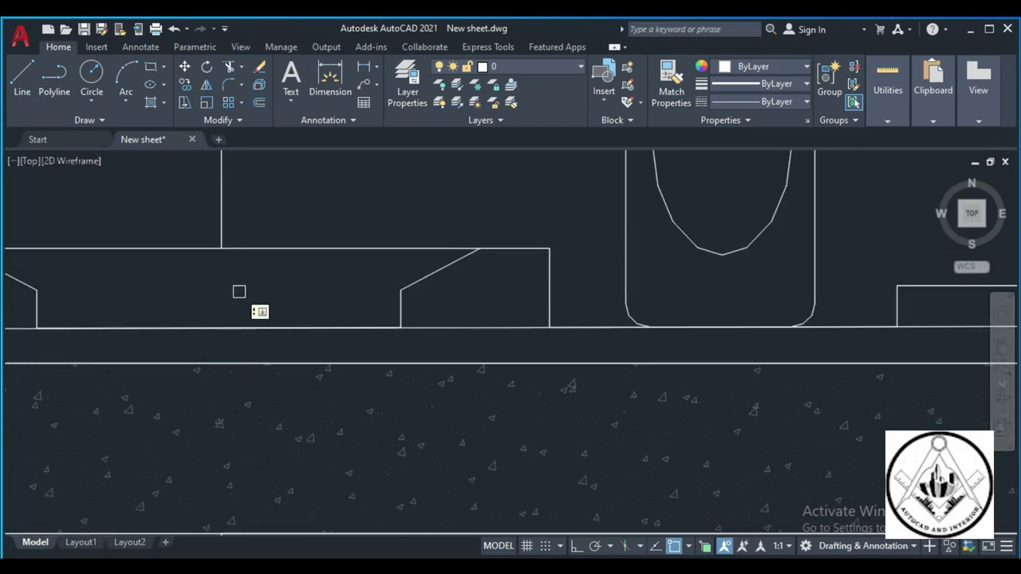
scroll(239, 292, down, 3)
scroll(242, 297, down, 5)
scroll(504, 333, down, 2)
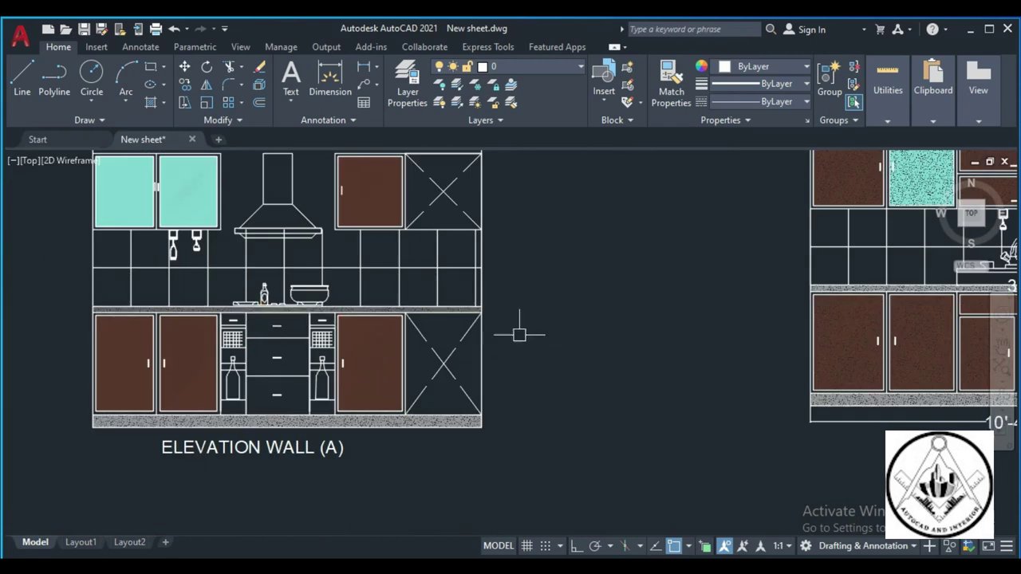
scroll(227, 238, up, 4)
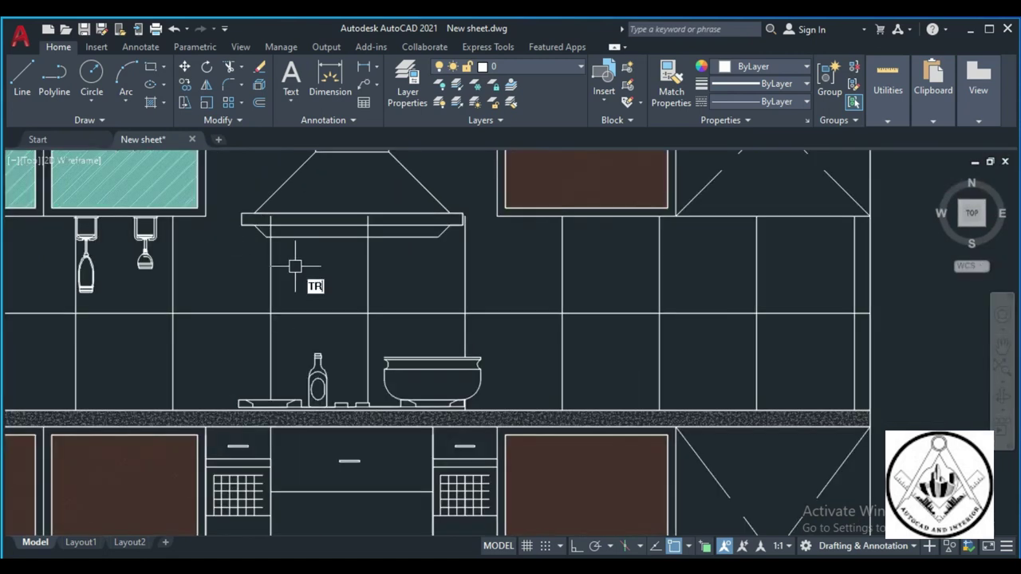
scroll(269, 221, up, 5)
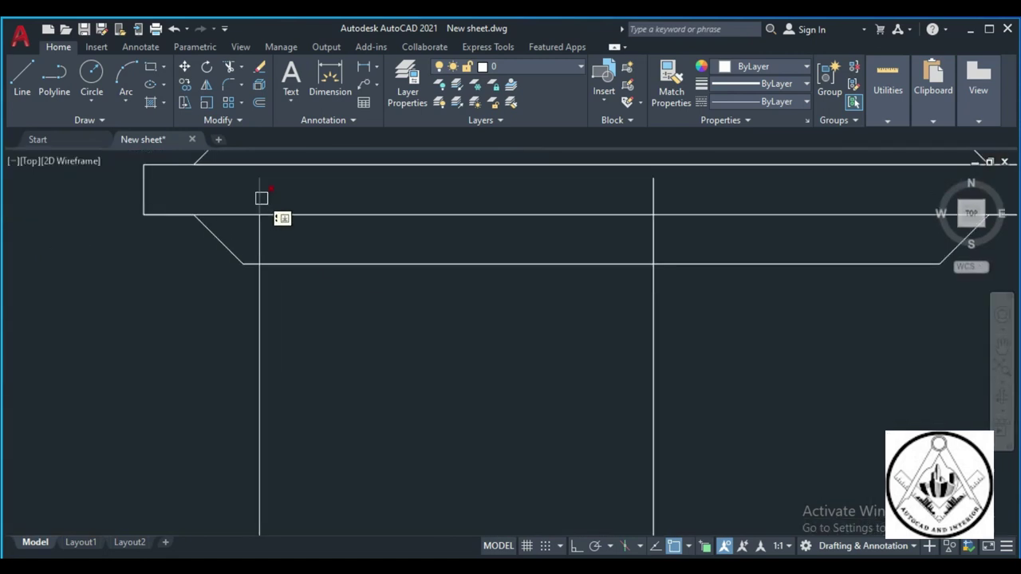
scroll(274, 274, down, 4)
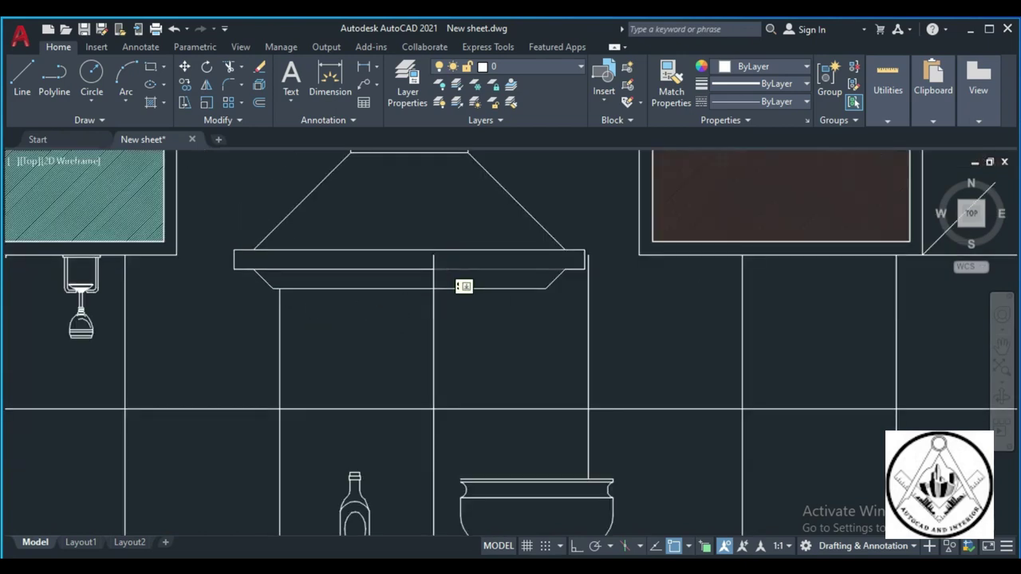
scroll(461, 286, up, 4)
scroll(551, 317, down, 3)
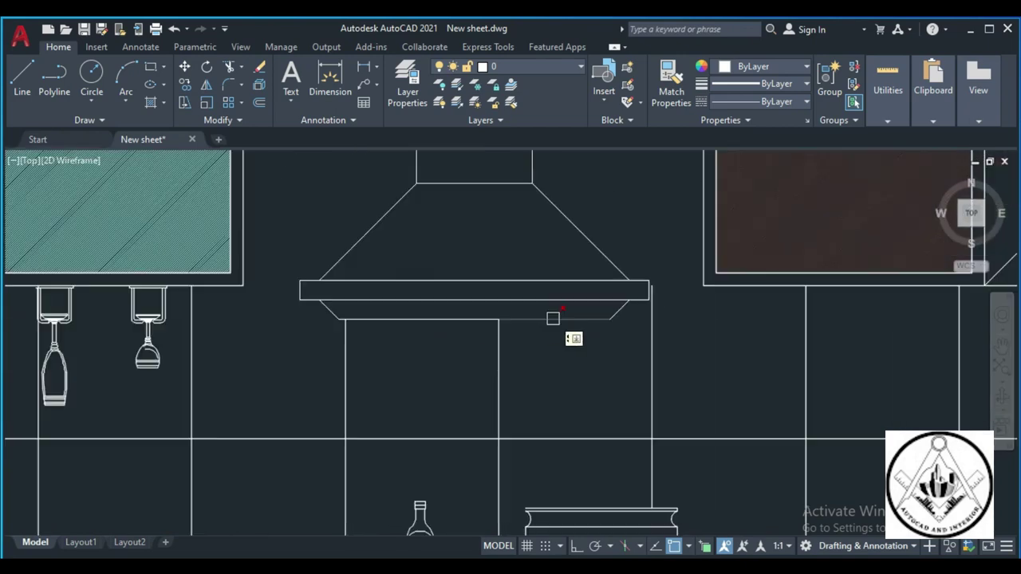
scroll(583, 340, down, 3)
scroll(571, 352, down, 2)
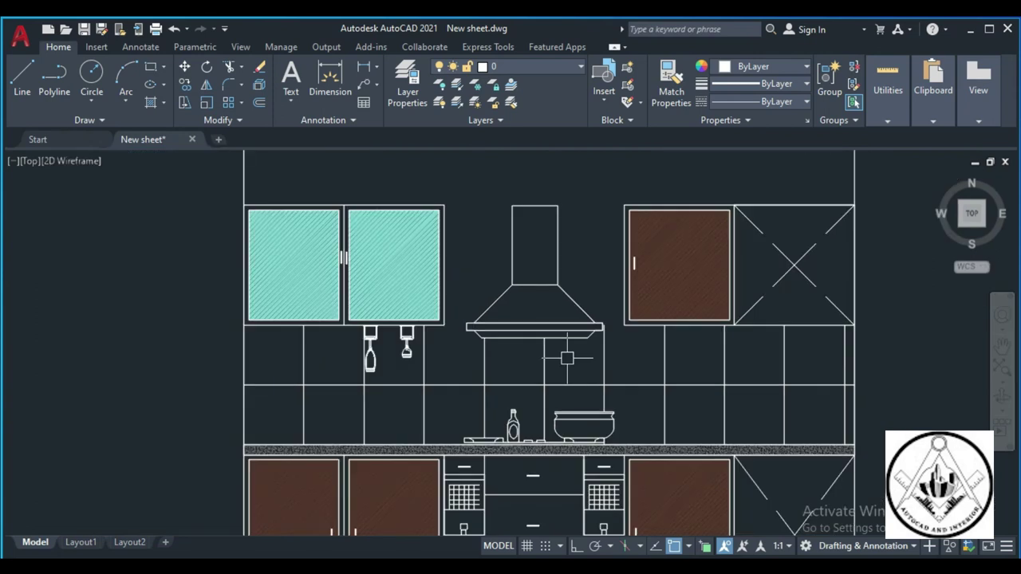
Move the range hood slightly higher on Elevation Wall (A)
scroll(587, 283, up, 2)
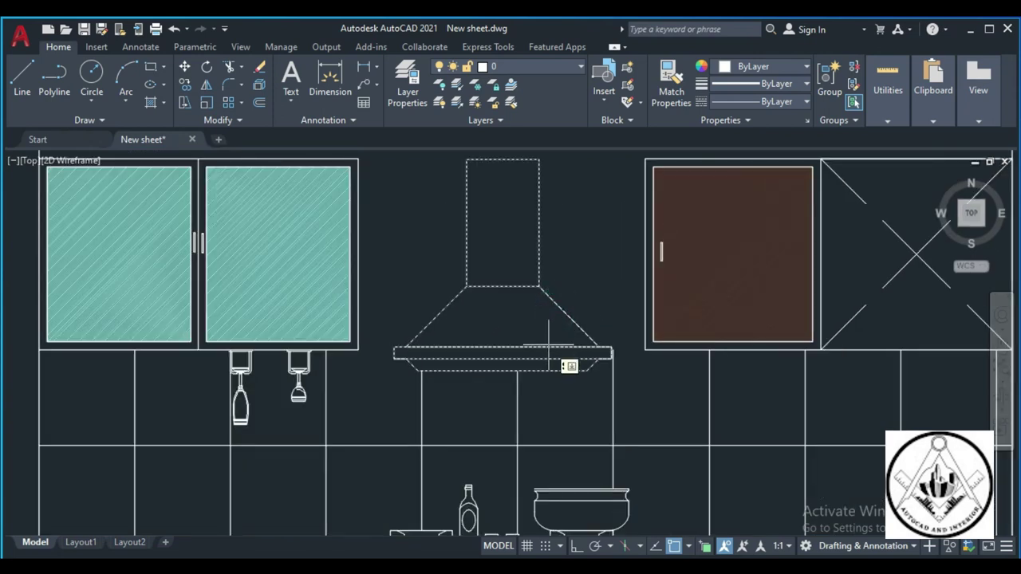
drag(591, 295, 591, 282)
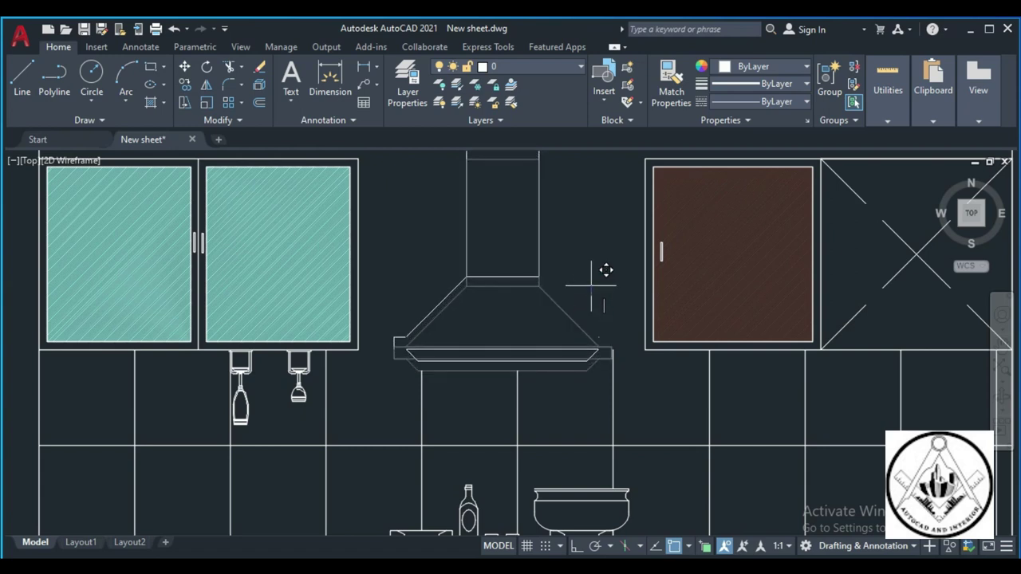
drag(607, 267, 590, 277)
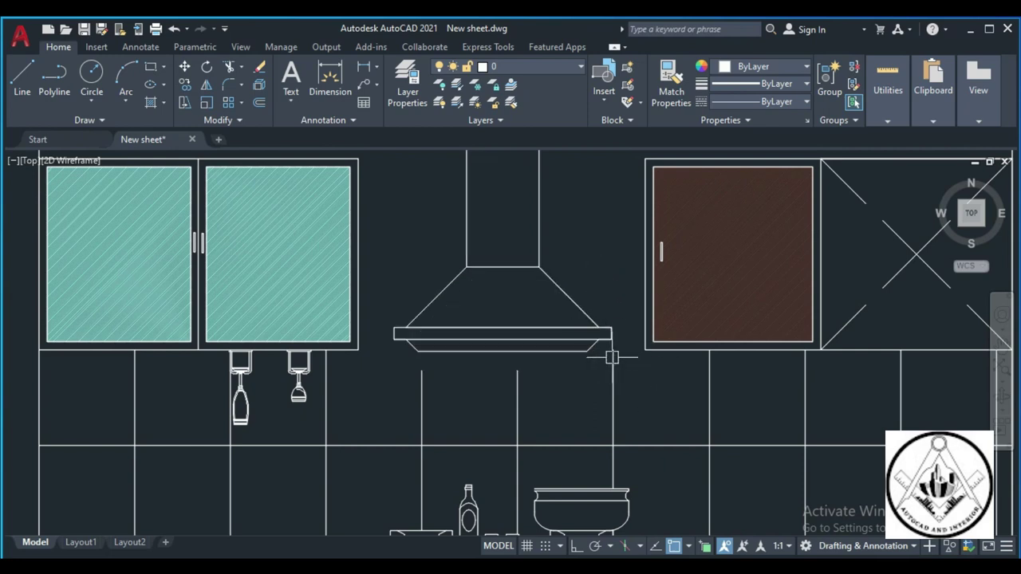
drag(611, 357, 583, 266)
Erase the tile lines beneath the raised range hood
key(Return)
click(421, 393)
key(Return)
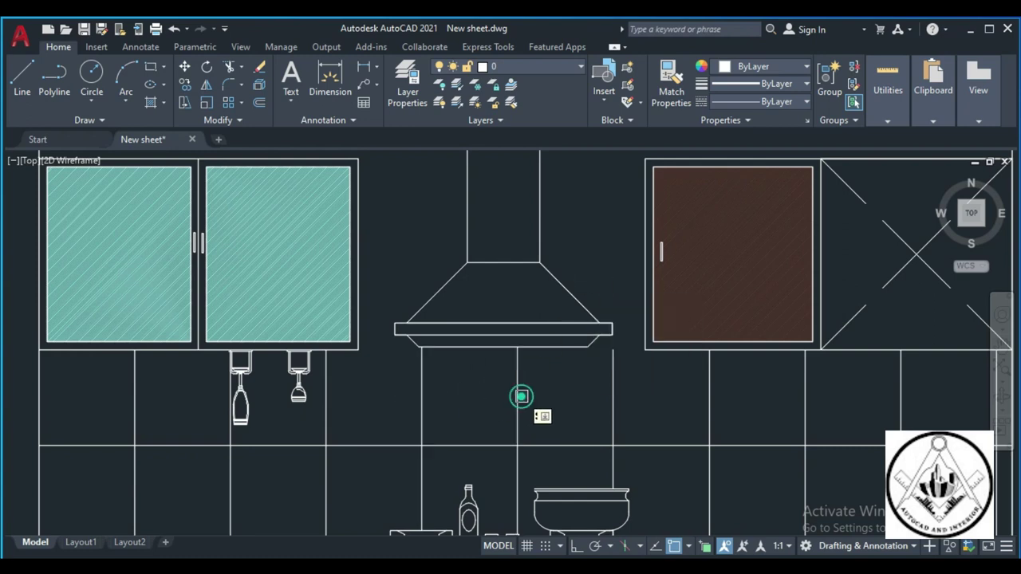
click(614, 380)
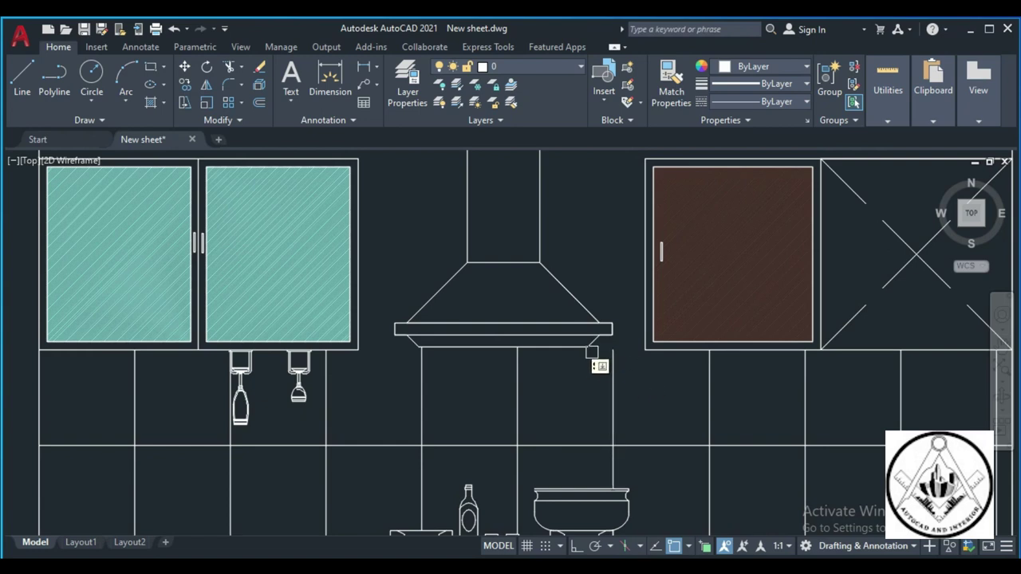
scroll(590, 371, down, 2)
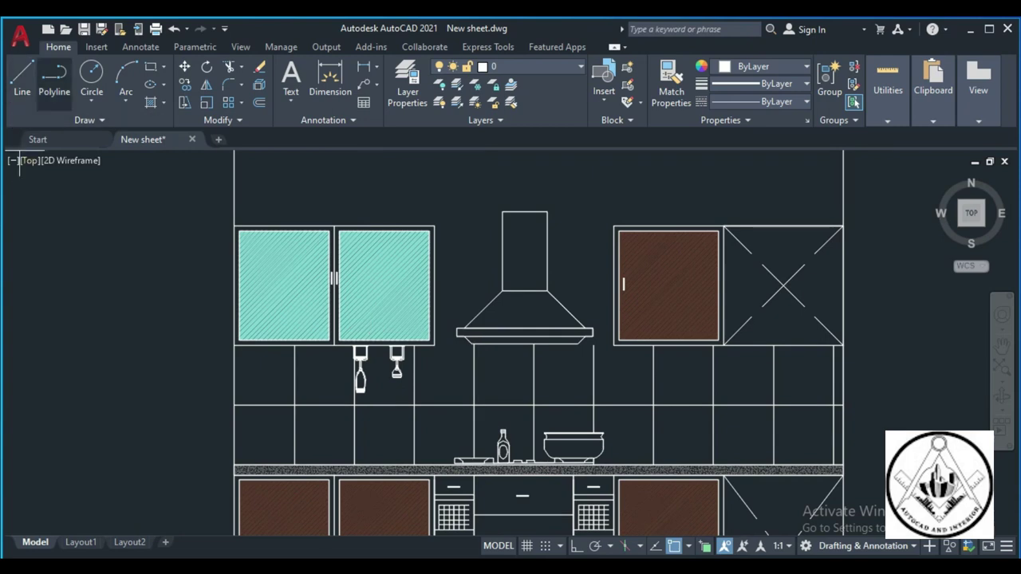
Draw a line from the left upper cabinet's bottom corner to the right cabinet's corner under the hood
scroll(487, 319, up, 2)
click(401, 359)
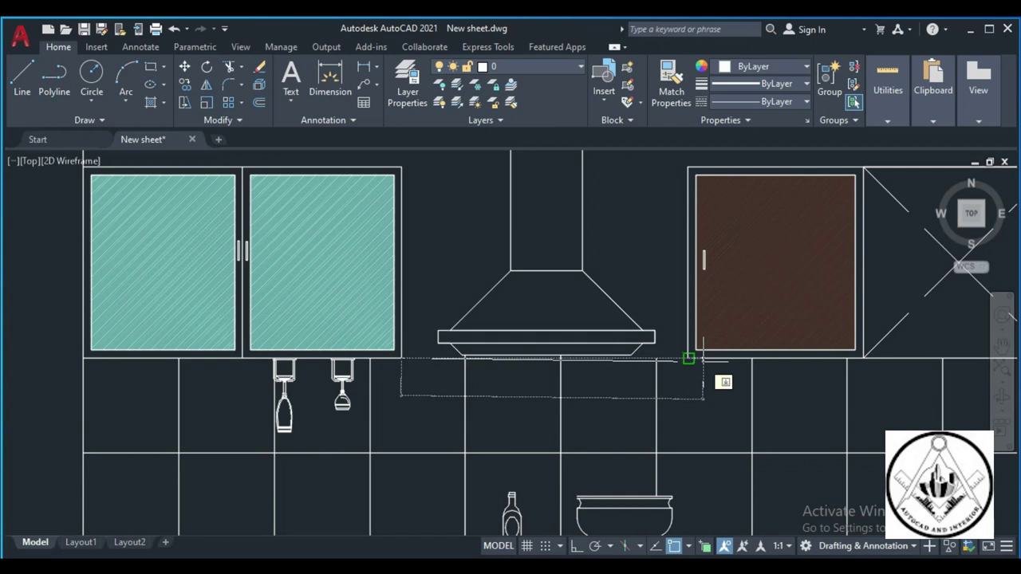
click(688, 358)
key(Return)
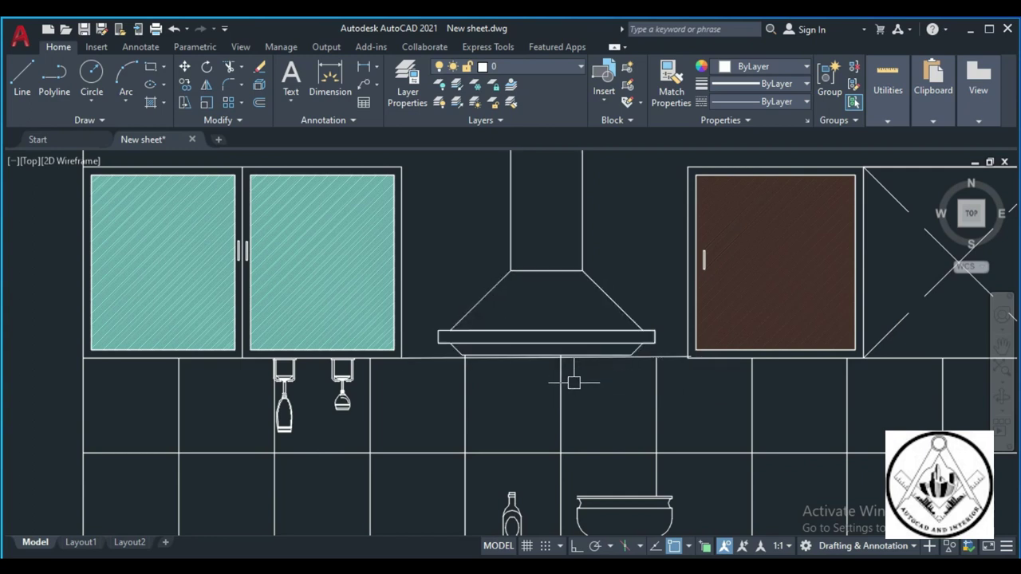
scroll(573, 380, up, 2)
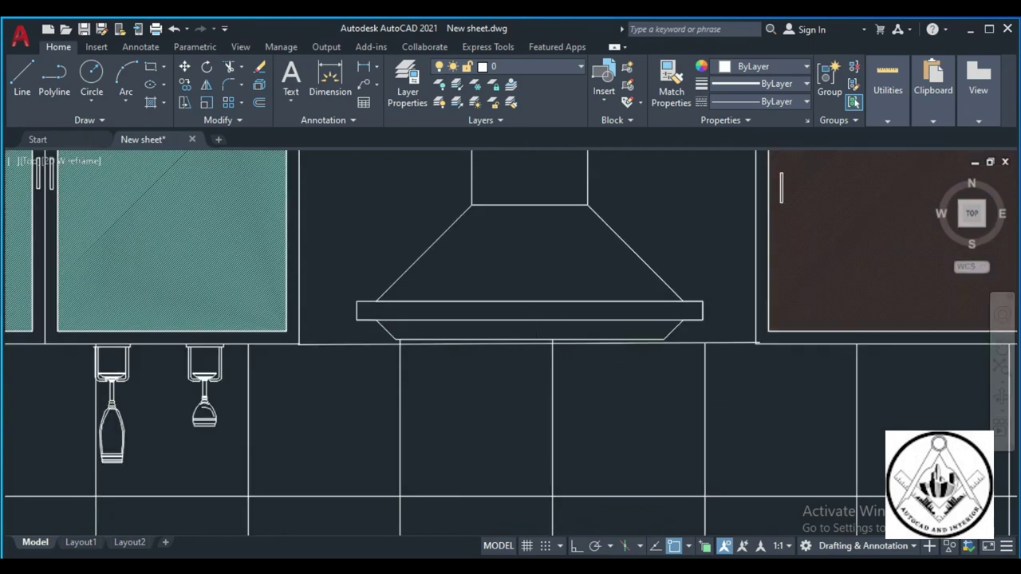
scroll(517, 303, down, 3)
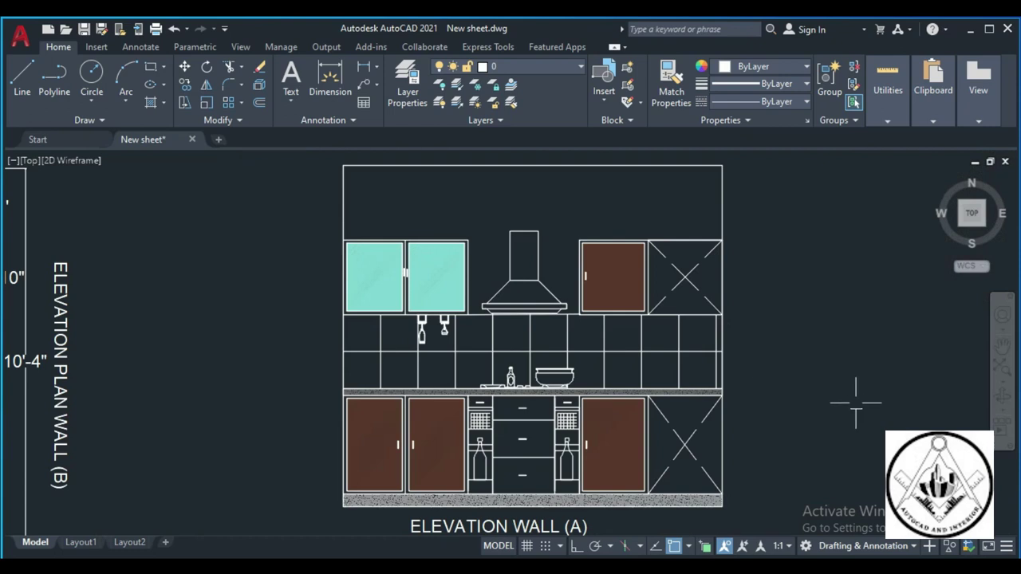
scroll(543, 362, down, 4)
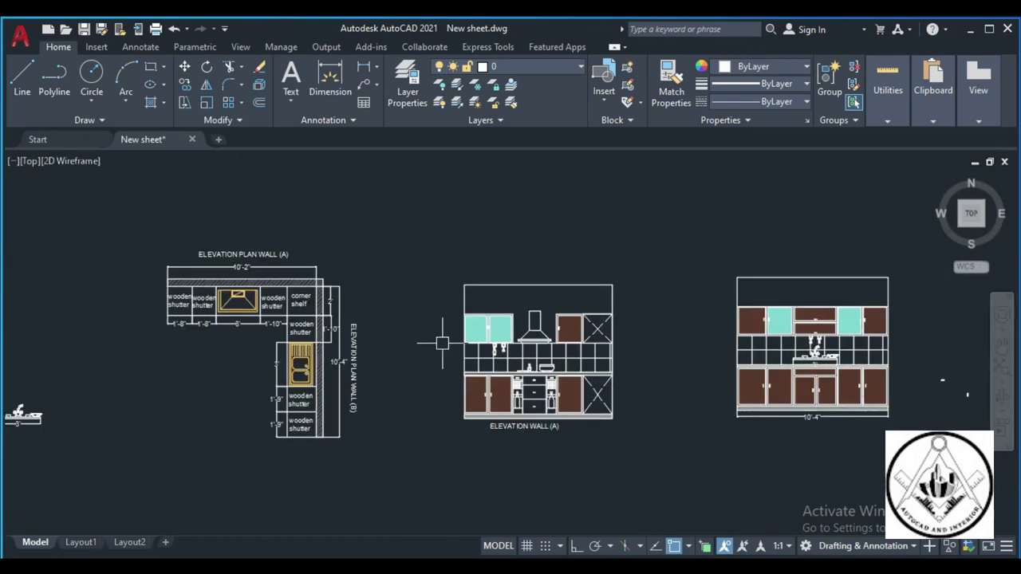
scroll(821, 387, up, 2)
scroll(821, 387, up, 2)
Delete the hatch from the lower-left and upper-left corner cabinets of the right-hand elevation
click(638, 377)
key(Delete)
click(635, 196)
key(Delete)
scroll(654, 407, up, 2)
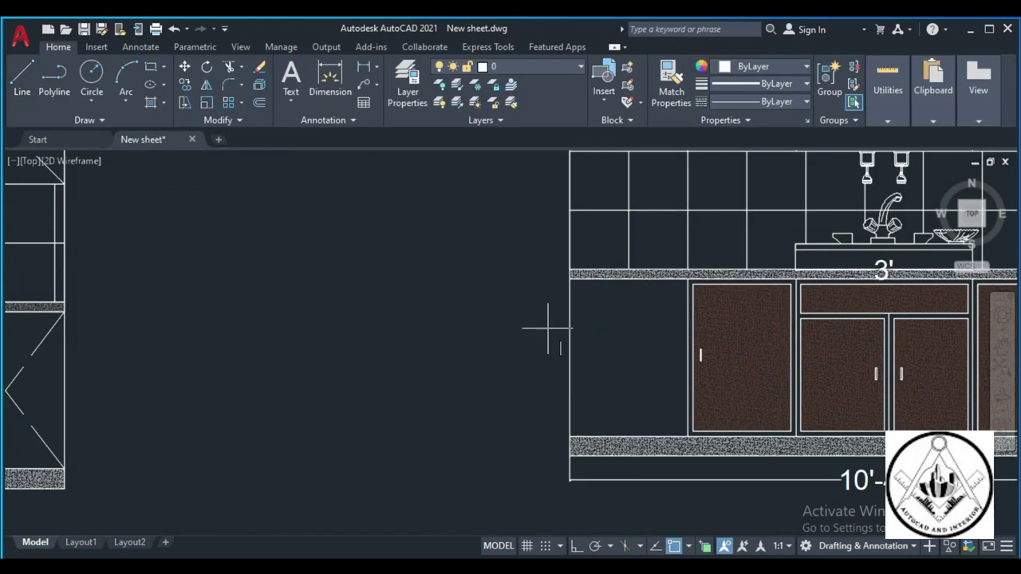
Draw crossed X diagonals corner to corner in both empty corner cabinet boxes
click(569, 279)
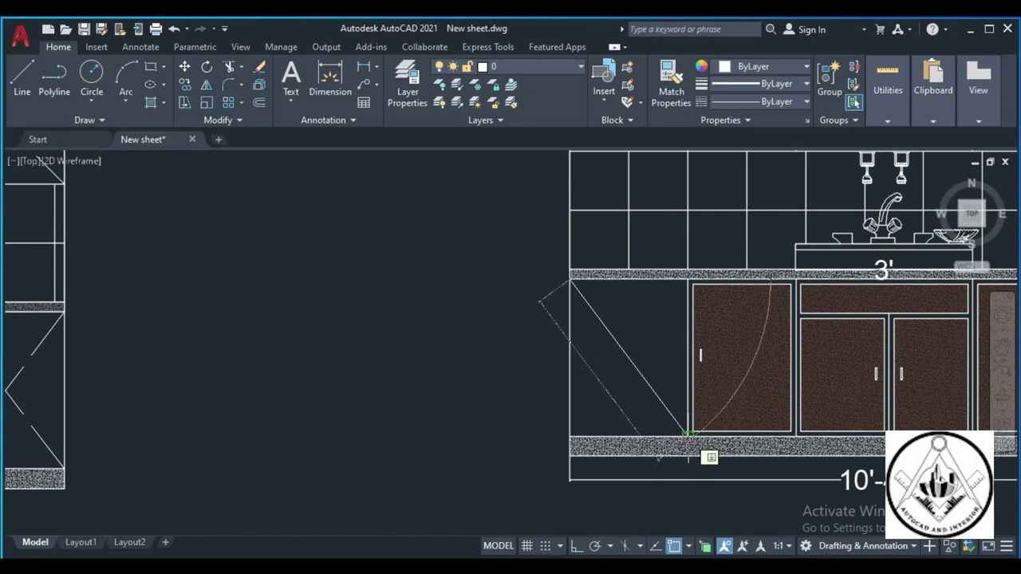
click(687, 437)
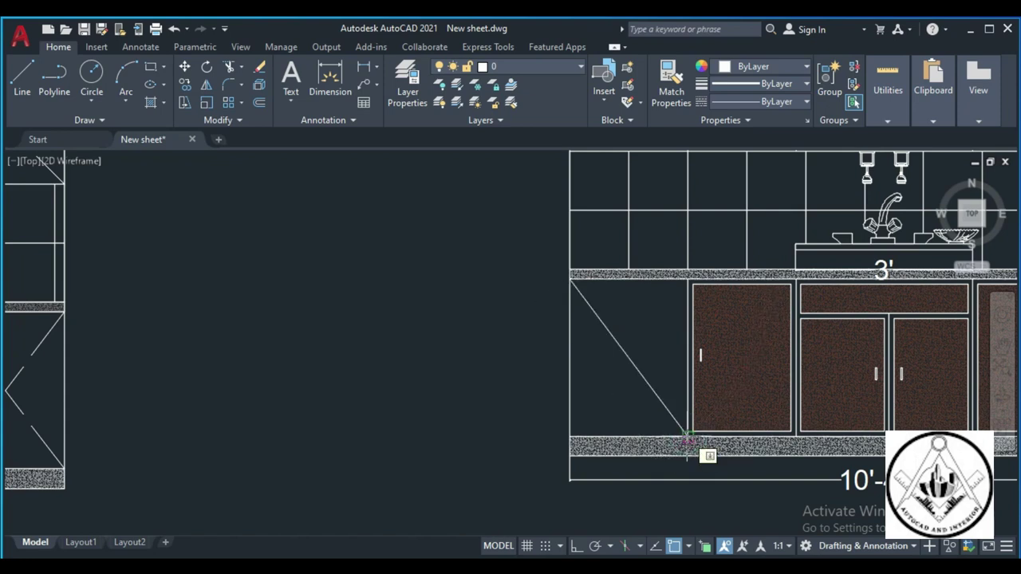
click(570, 437)
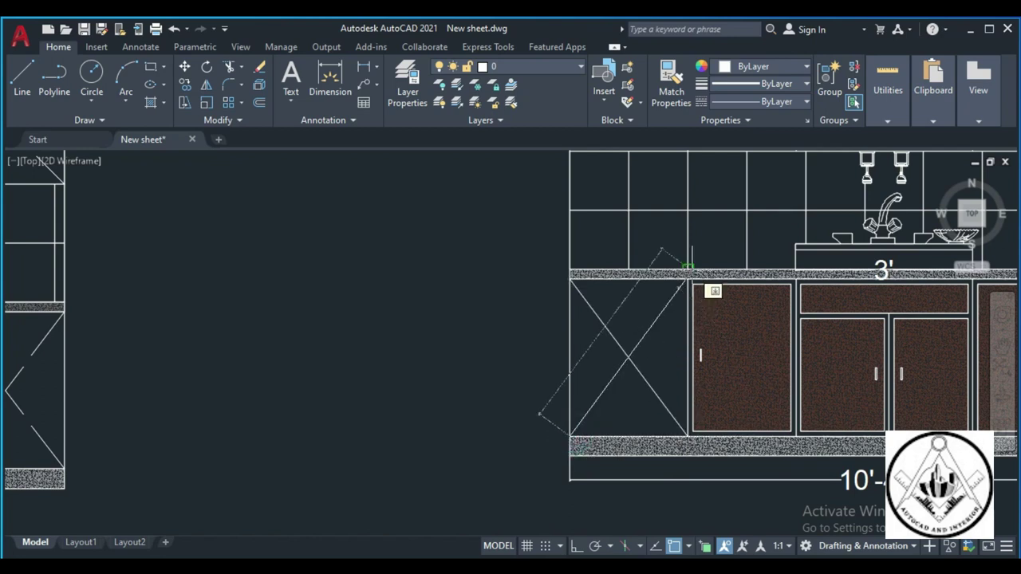
click(688, 281)
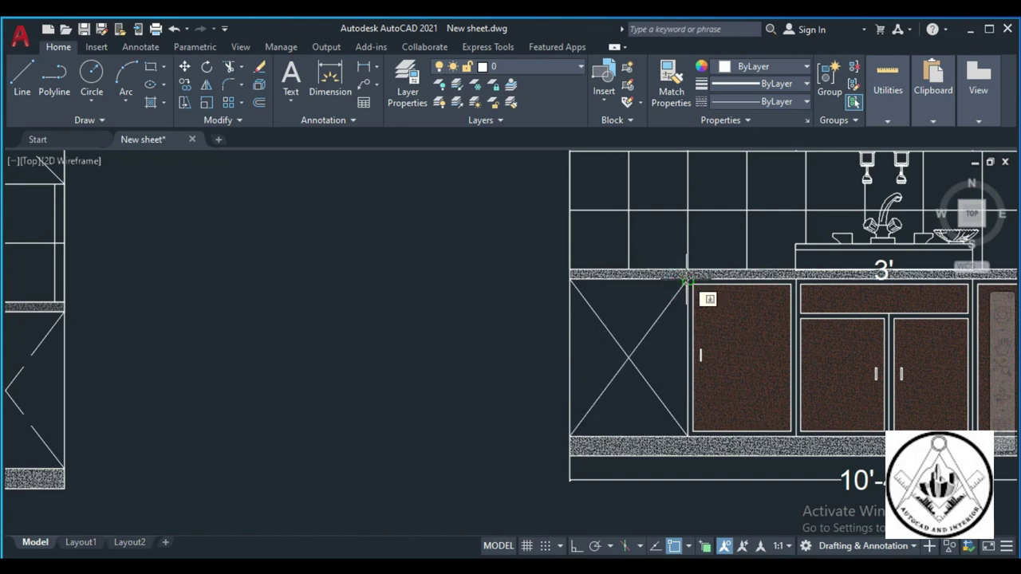
scroll(642, 350, down, 5)
scroll(647, 274, up, 4)
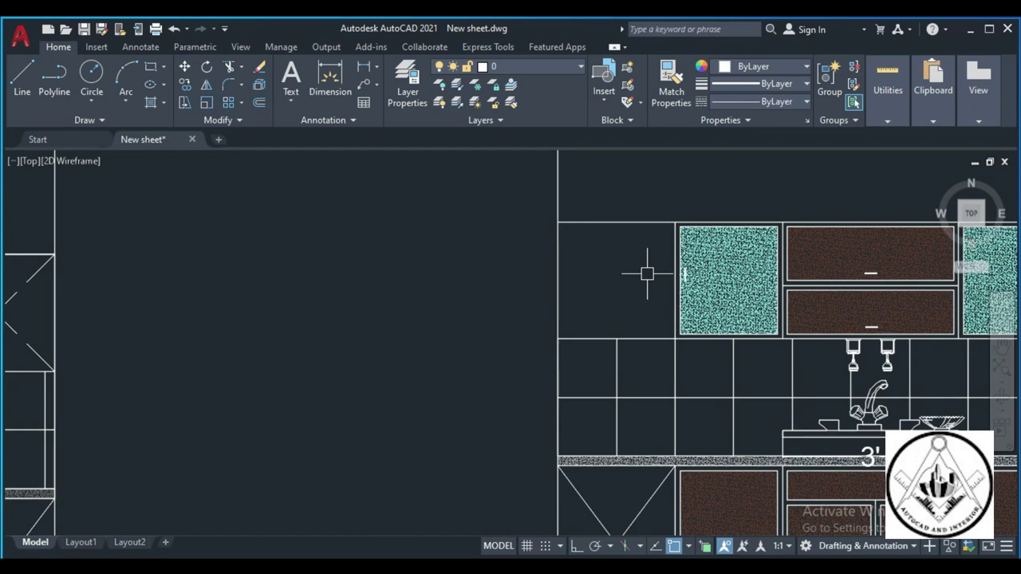
click(558, 222)
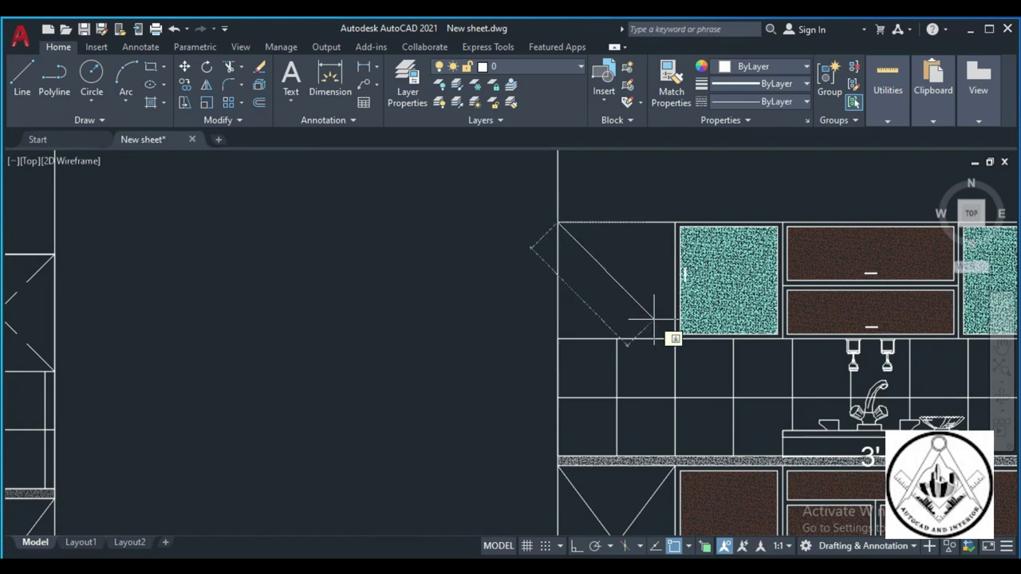
click(676, 338)
key(Escape)
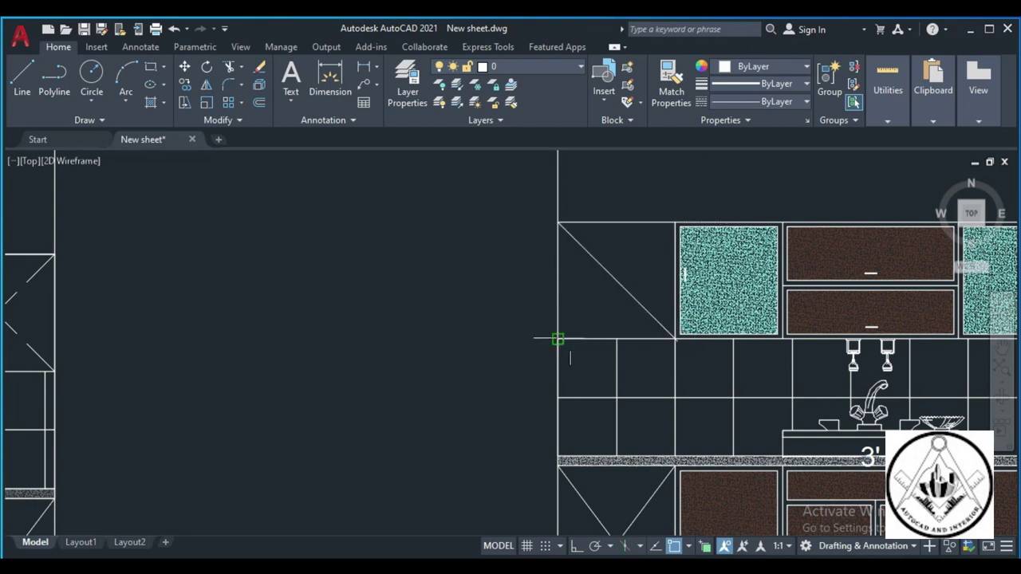
click(558, 339)
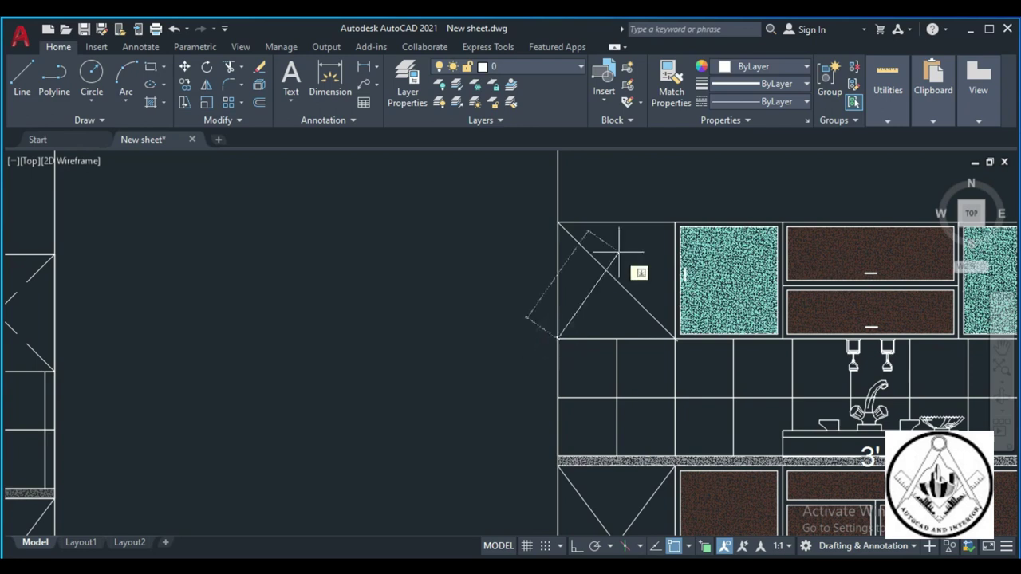
click(674, 221)
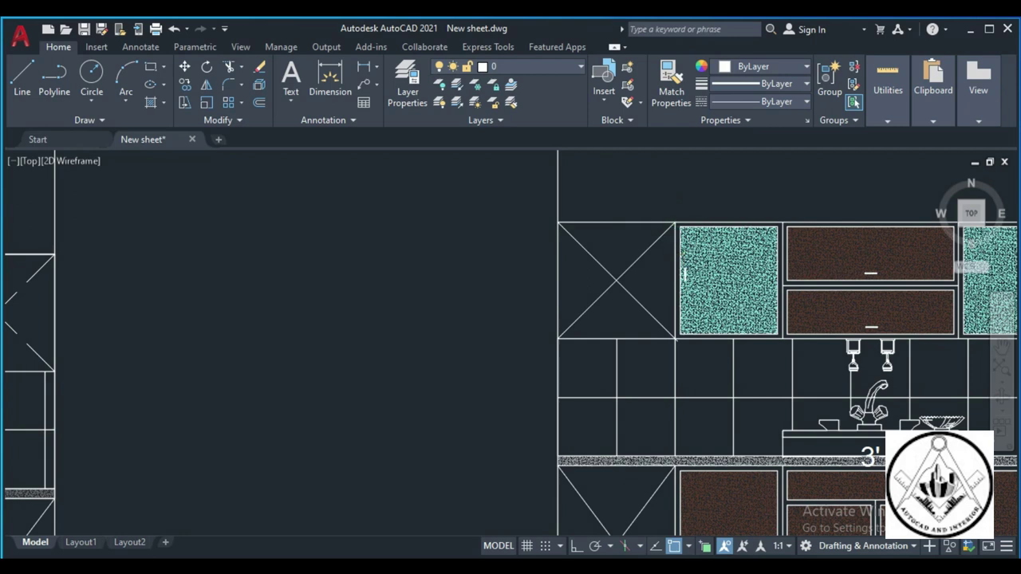
scroll(551, 280, down, 3)
Set both X-marked corner cabinets' lines to the ACAD_ISO02W100 dashed linetype
scroll(595, 284, up, 3)
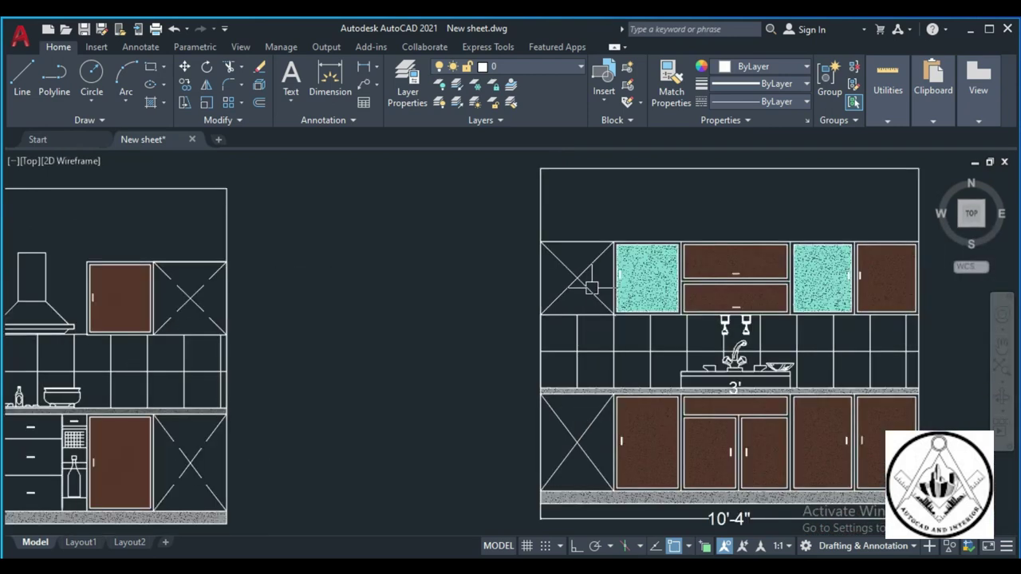
click(583, 285)
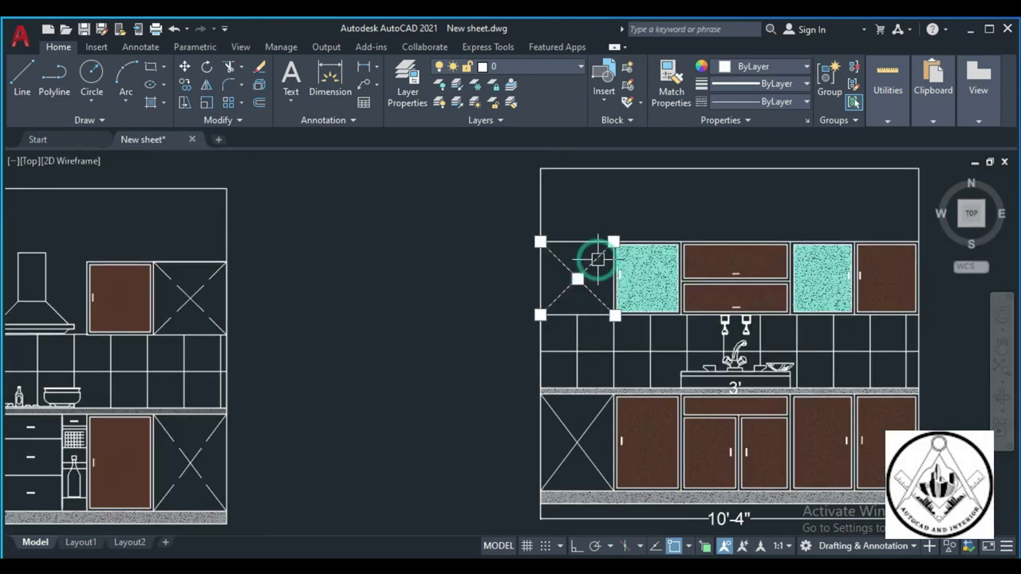
click(588, 431)
click(572, 424)
click(806, 102)
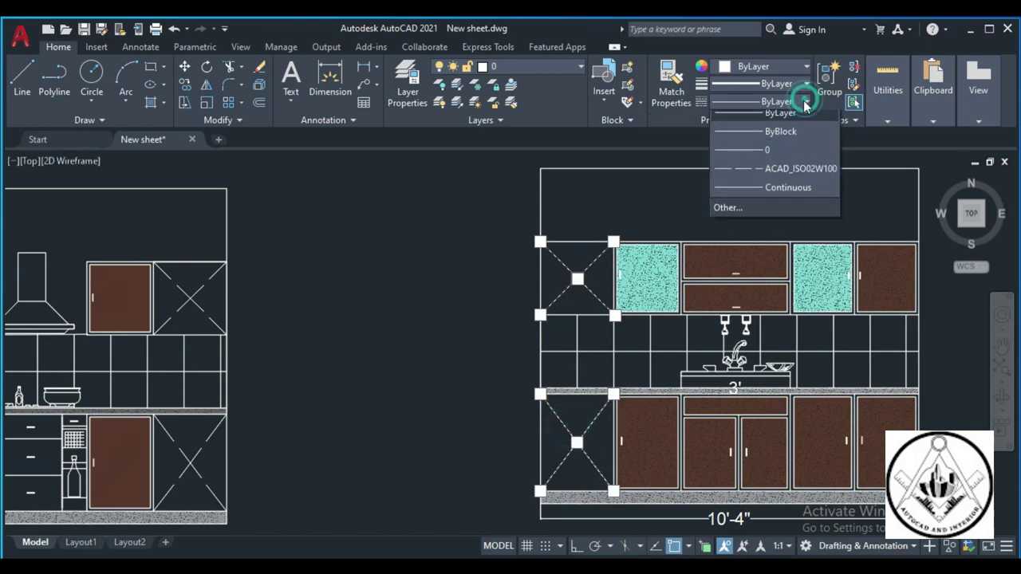
click(781, 169)
key(Escape)
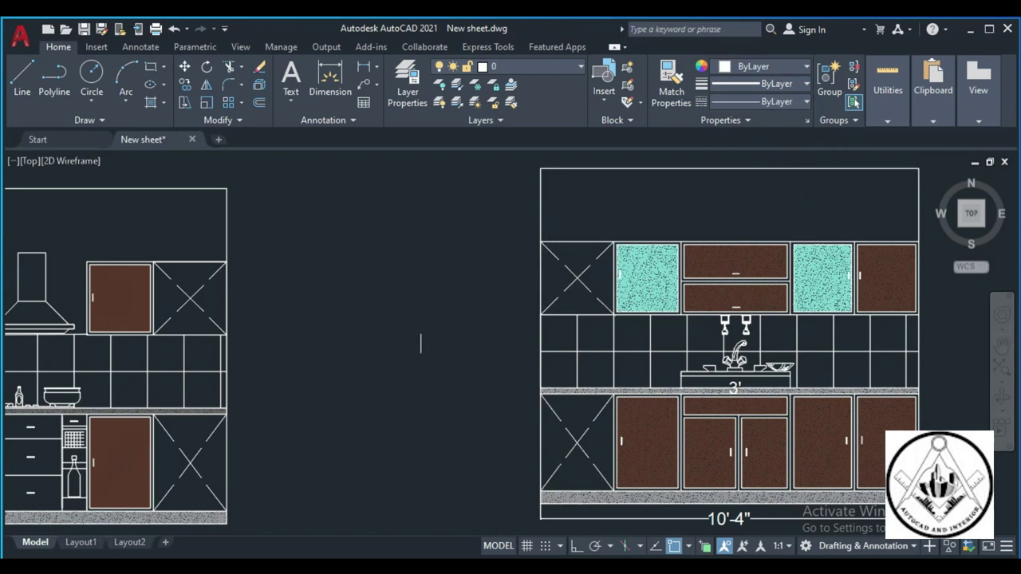
scroll(401, 330, down, 5)
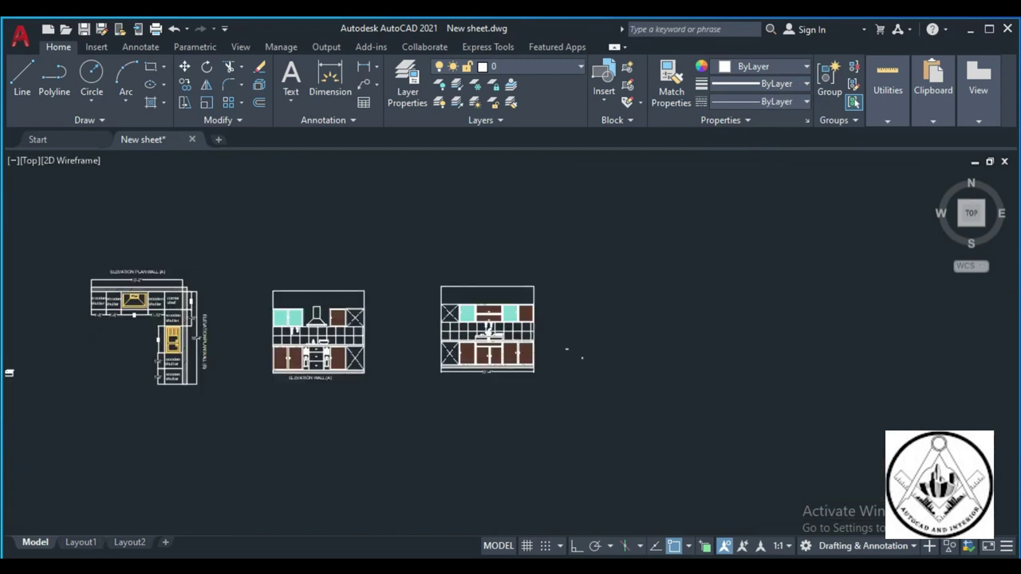
Copy the ELEVATION WALL (A) title to beneath the right-hand elevation
scroll(282, 383, up, 4)
middle_drag(538, 404, 597, 429)
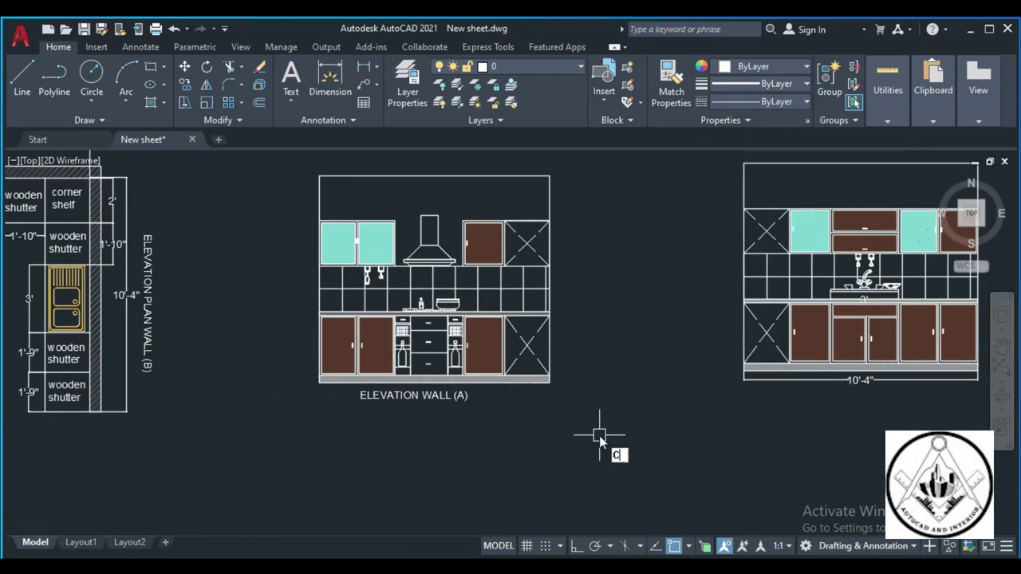
key(Escape)
click(382, 396)
mouse_move(394, 401)
mouse_down()
mouse_move(454, 416)
mouse_move(594, 409)
mouse_up()
scroll(594, 409, down, 4)
scroll(594, 409, up, 1)
scroll(594, 406, up, 3)
scroll(590, 396, up, 2)
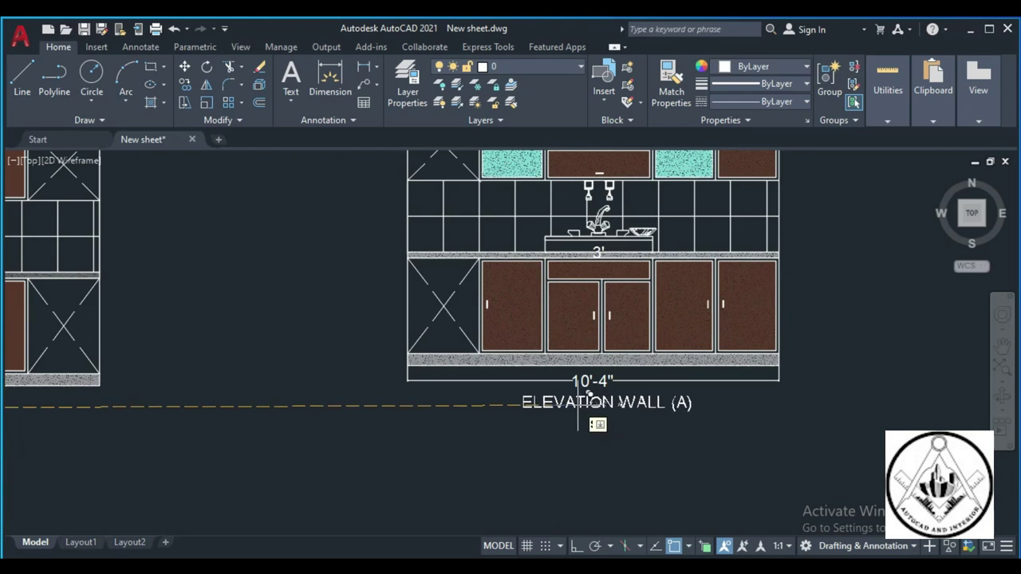
drag(590, 396, 657, 409)
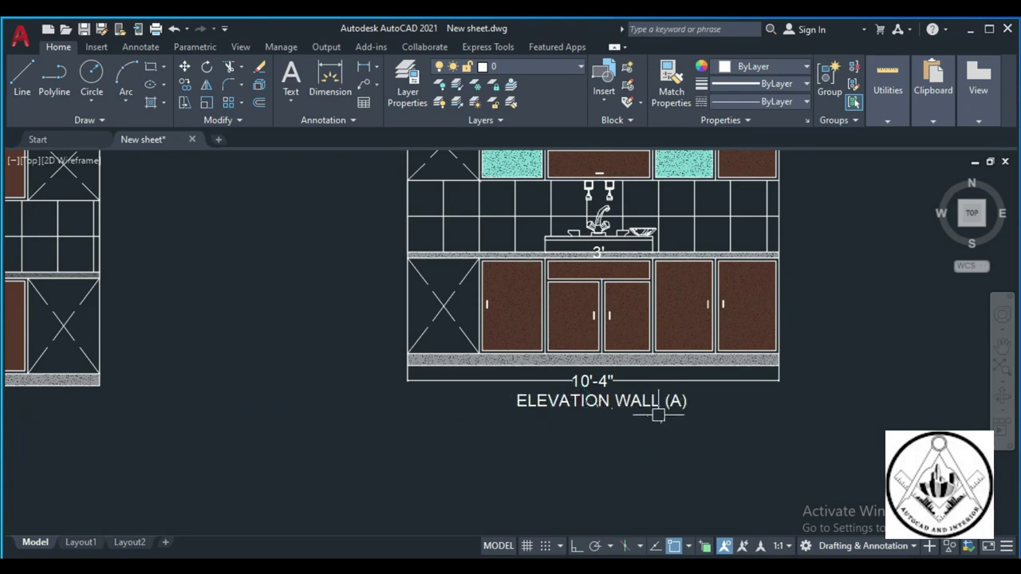
scroll(656, 409, up, 2)
Change the copied title's text to ELEVATION WALL (B)
click(688, 391)
key(BackSpace)
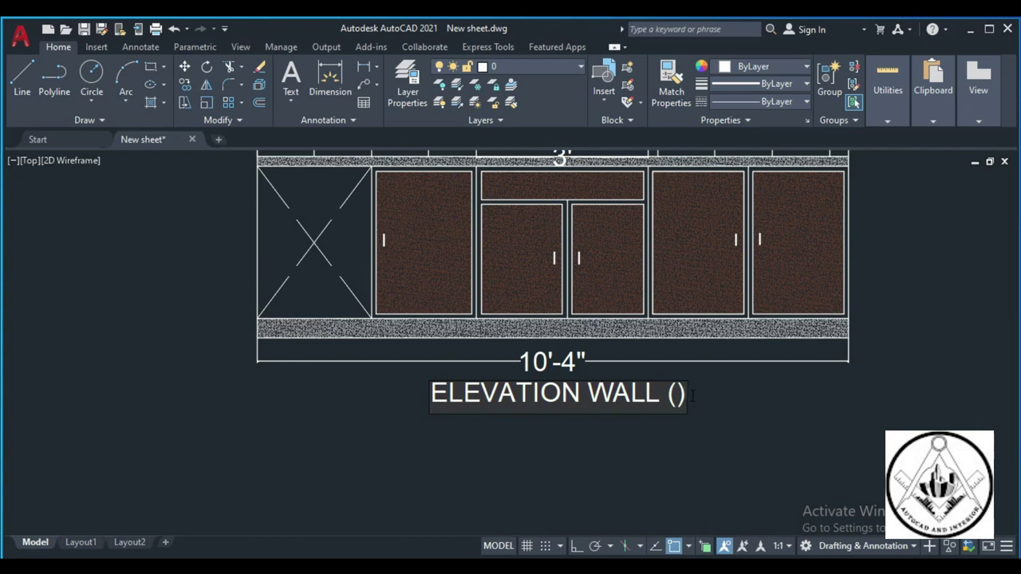
text(B)
click(674, 456)
scroll(722, 439, down, 6)
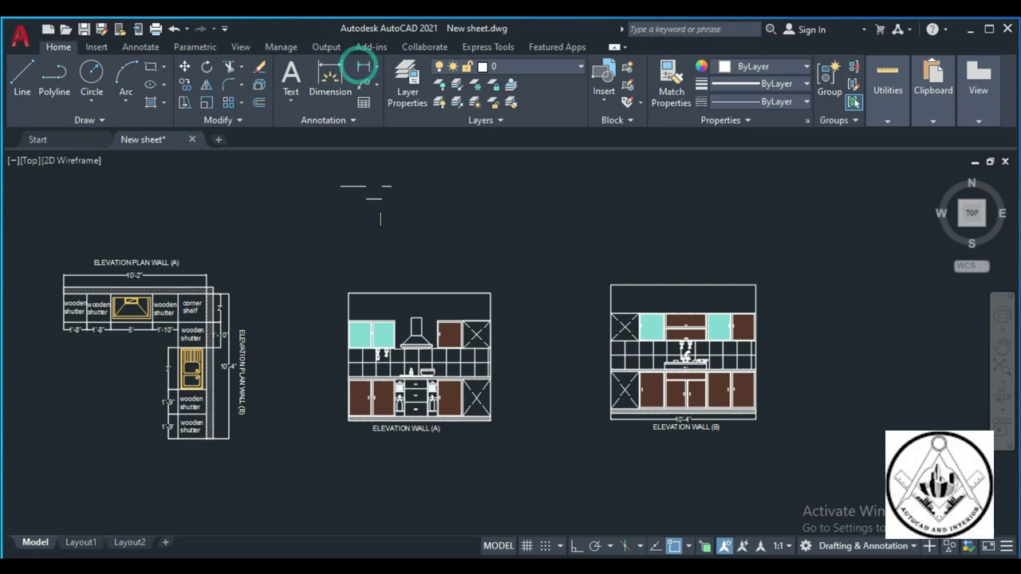
Add the 9'-2" overall height and 4" plinth dimensions on Wall (A)'s right side
scroll(475, 305, up, 4)
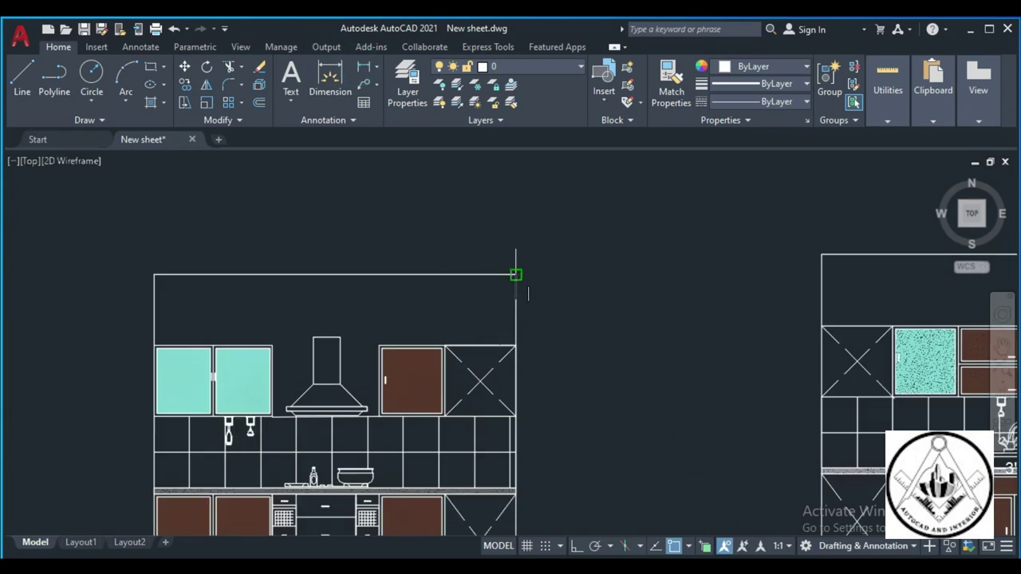
scroll(516, 274, down, 2)
scroll(529, 470, up, 2)
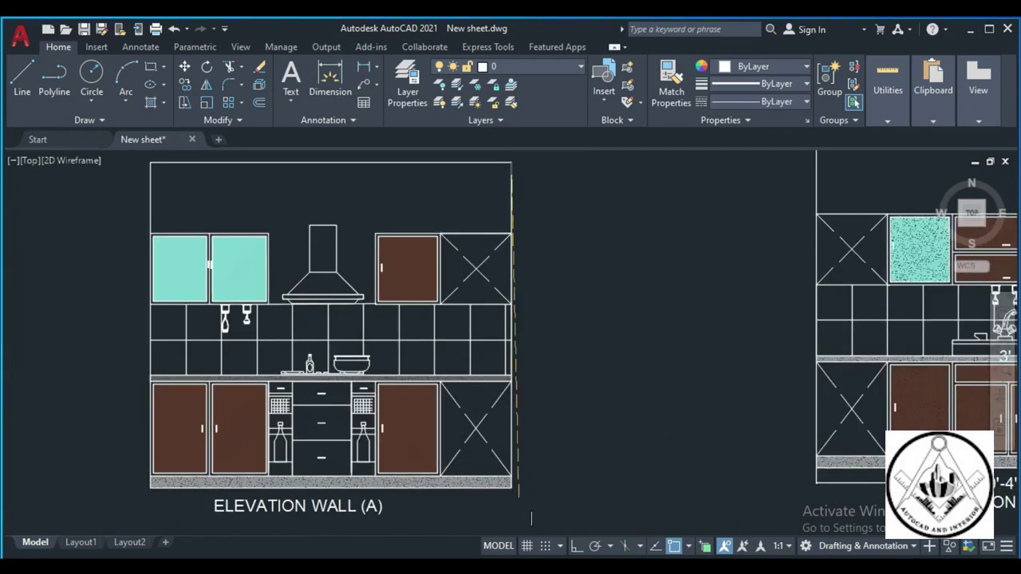
click(511, 486)
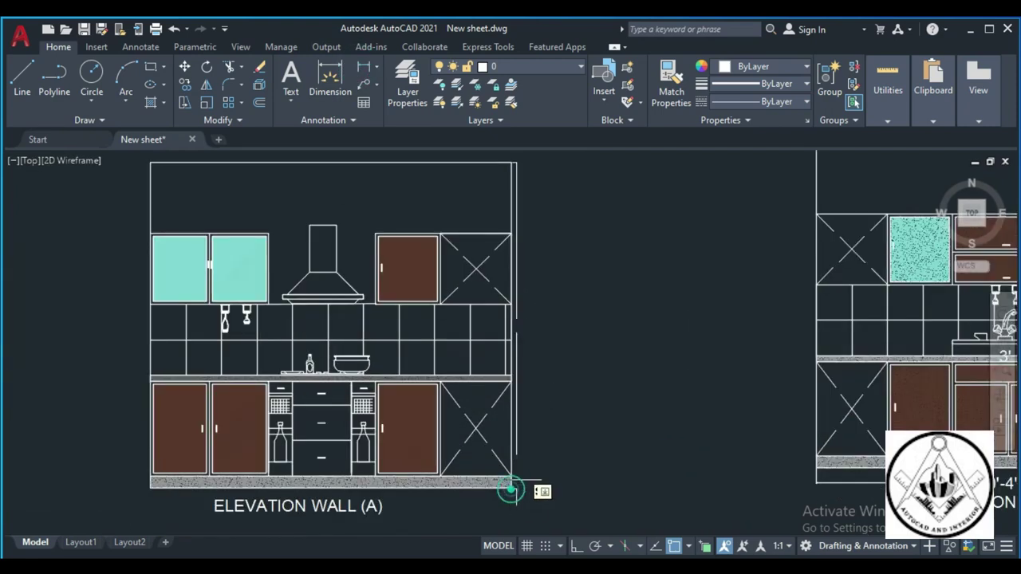
click(561, 428)
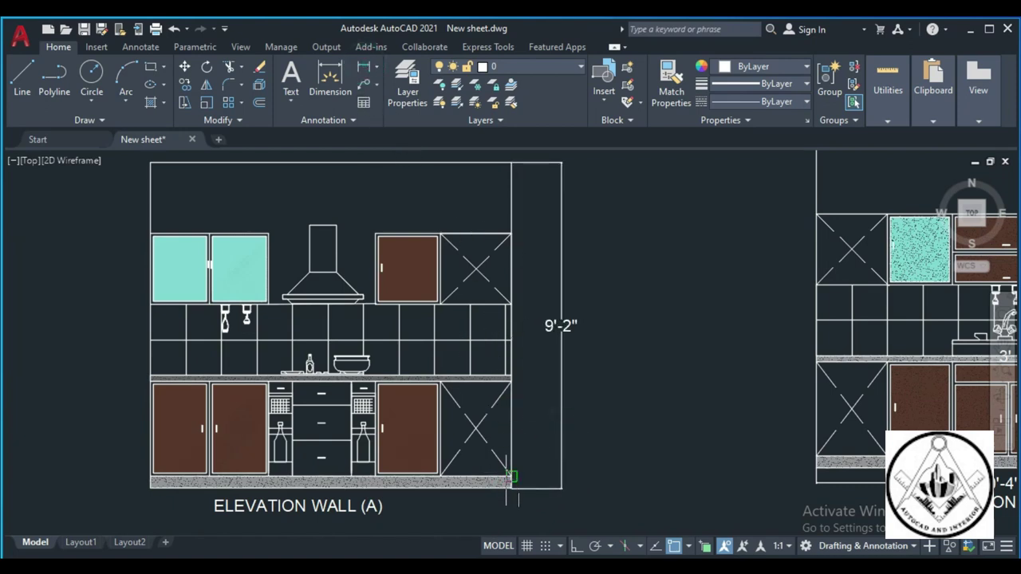
scroll(511, 477, up, 4)
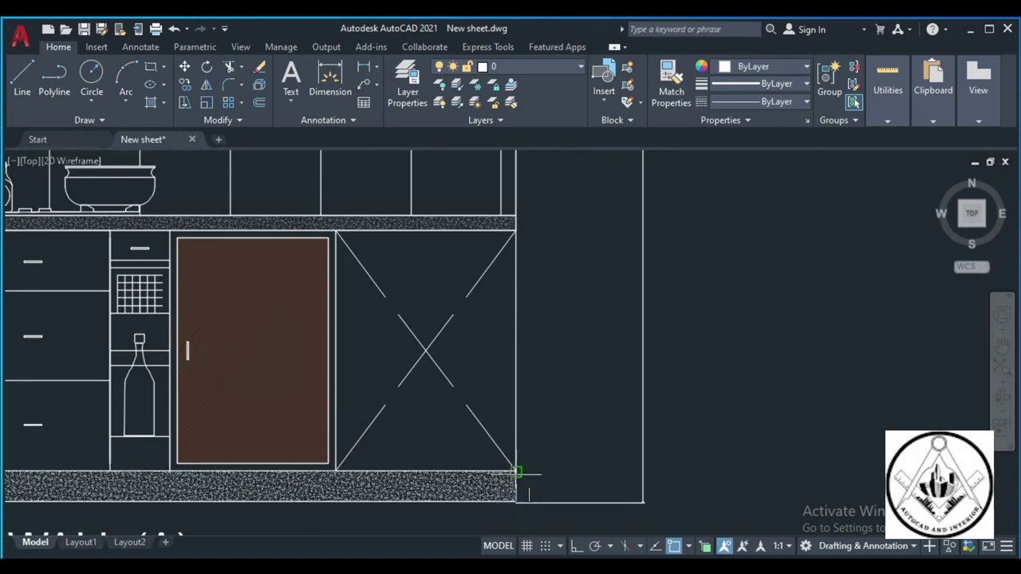
click(516, 472)
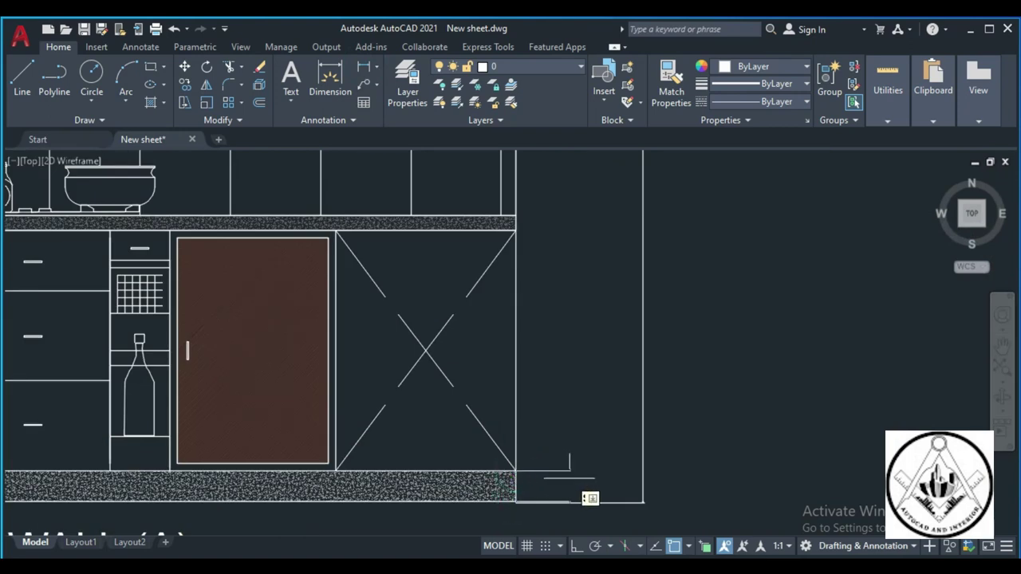
click(570, 477)
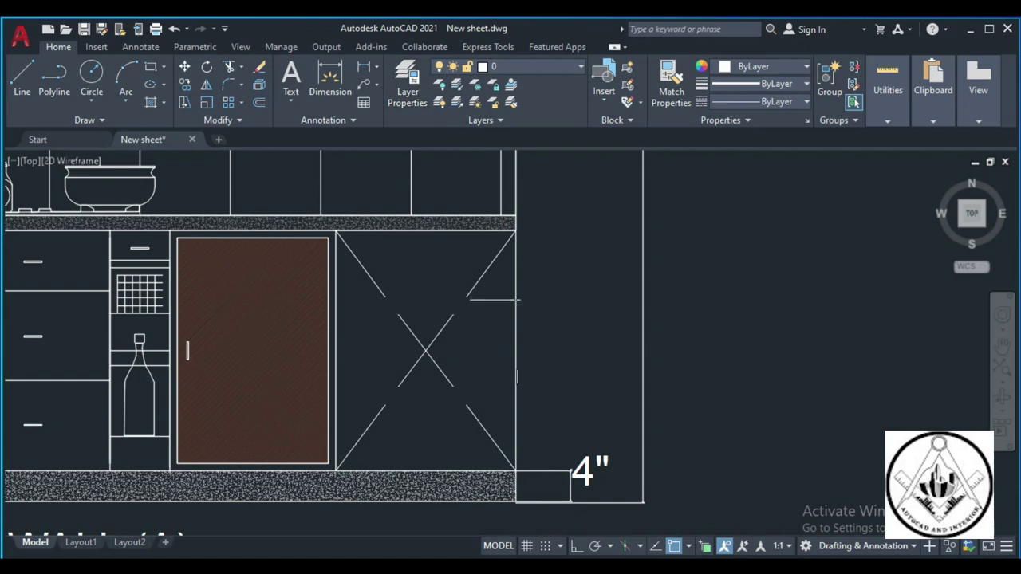
Dimension the 2'-8" base cabinet height and the 2" countertop thickness
click(516, 473)
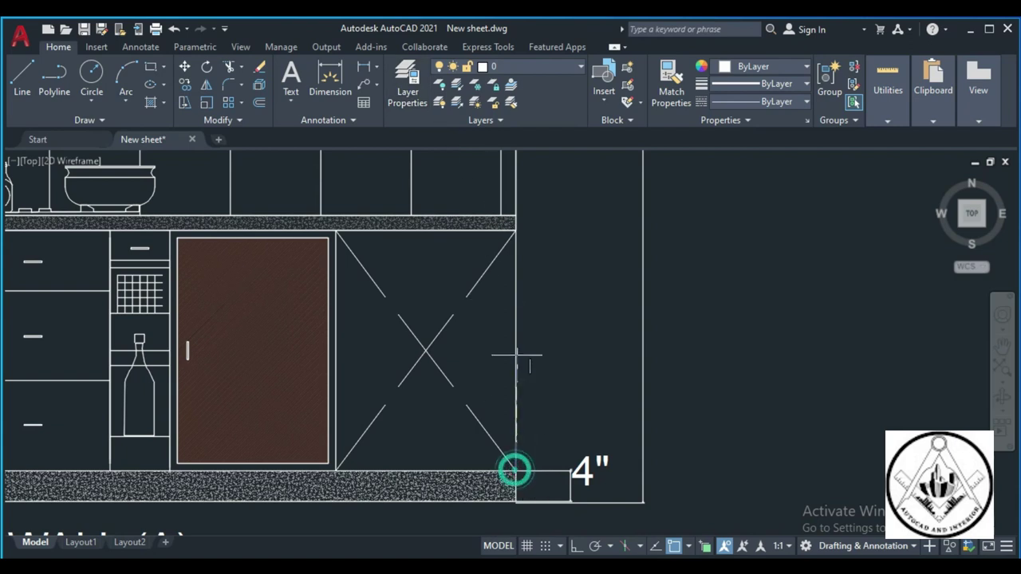
click(516, 231)
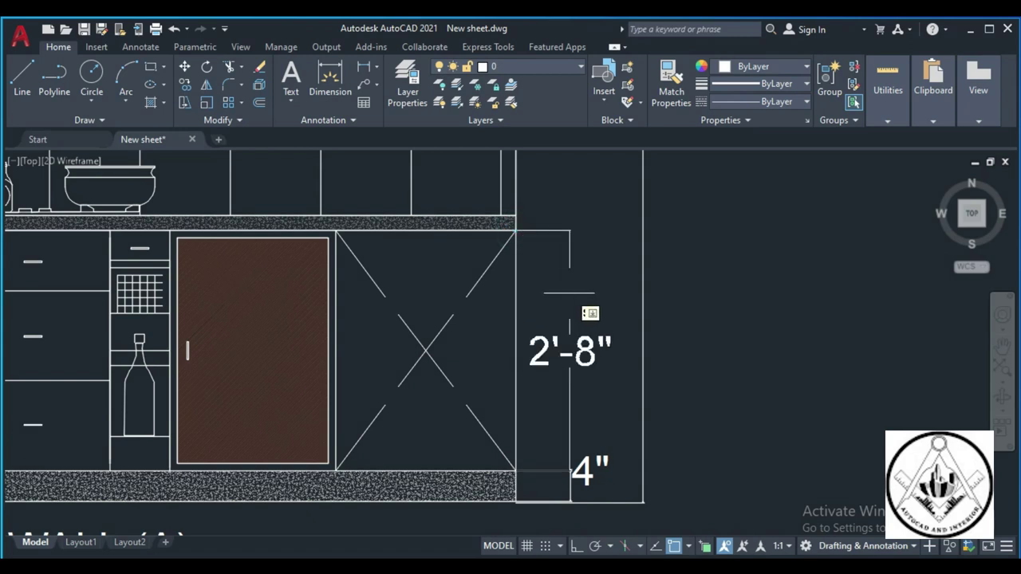
click(569, 293)
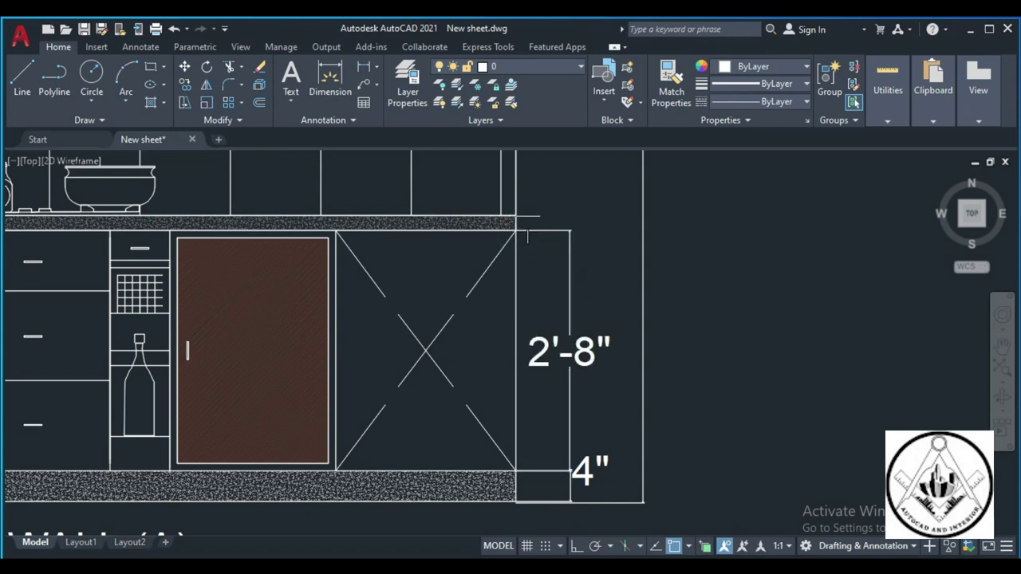
scroll(527, 216, up, 3)
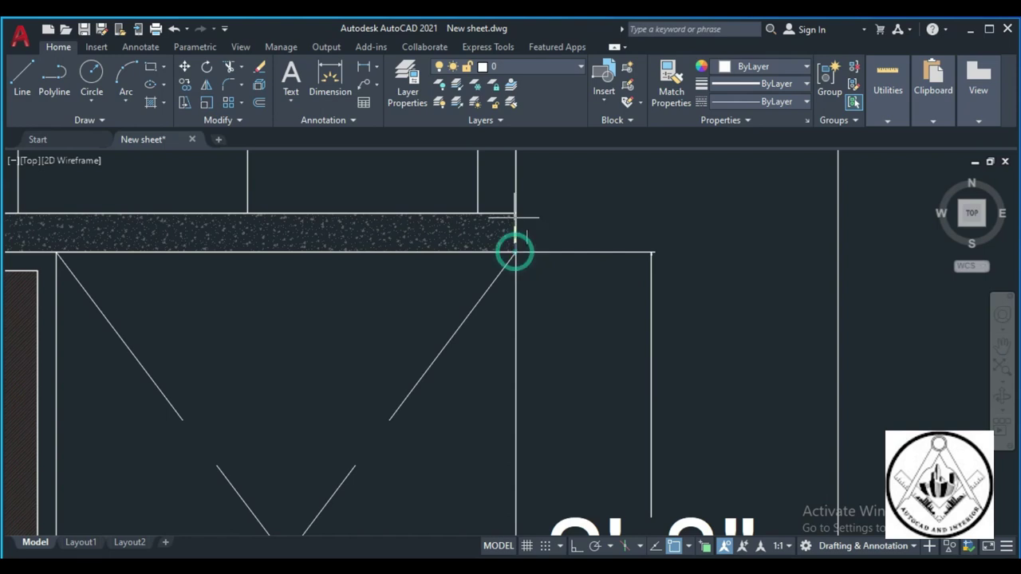
click(516, 213)
click(516, 252)
click(649, 218)
scroll(636, 309, down, 2)
scroll(635, 308, down, 3)
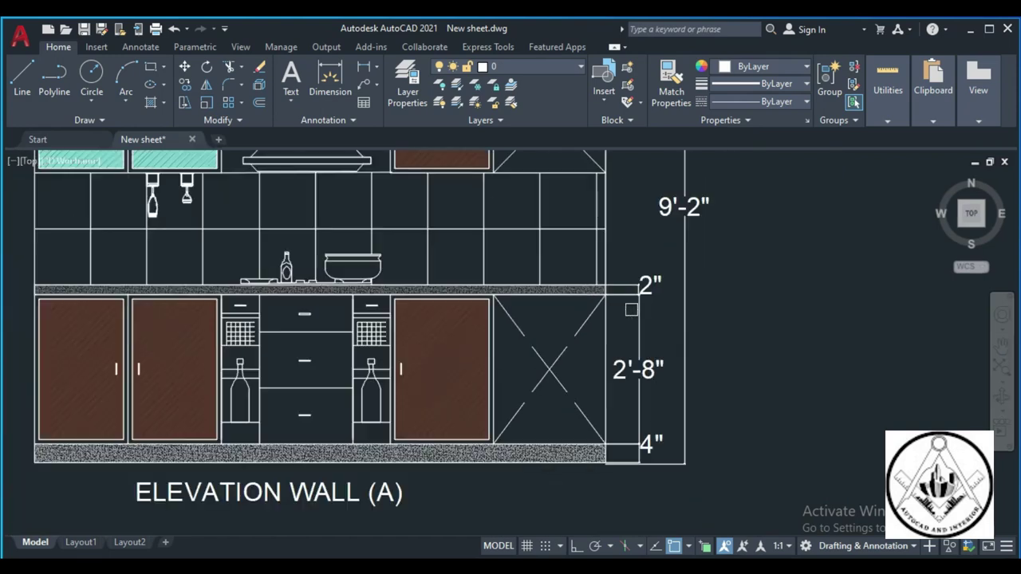
scroll(646, 217, up, 2)
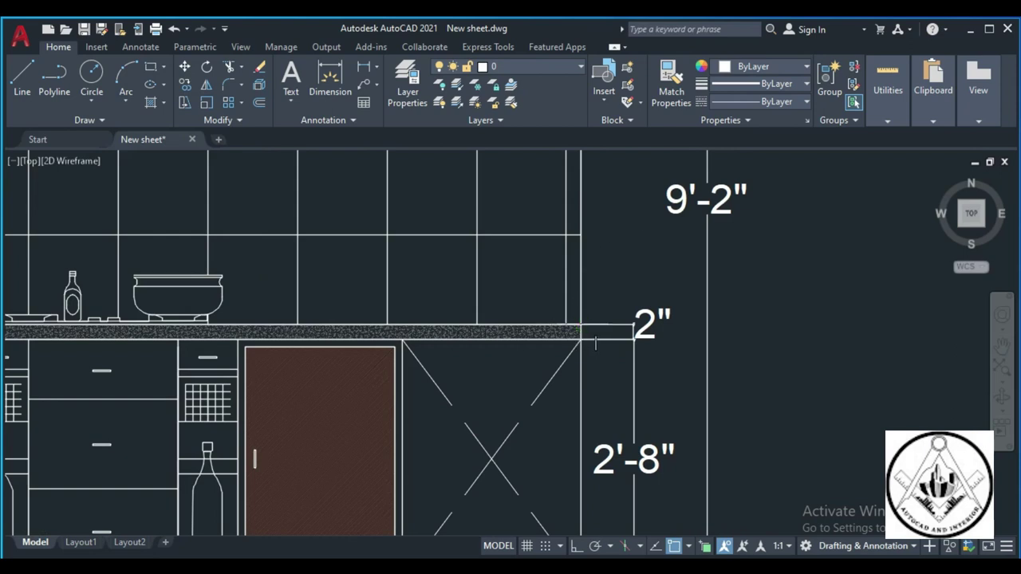
scroll(580, 327, down, 4)
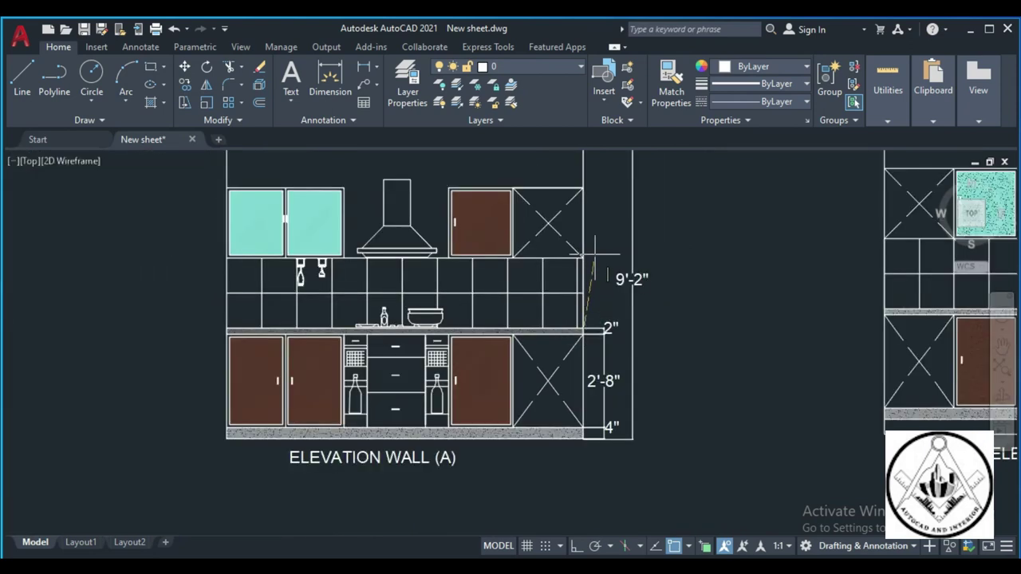
scroll(594, 255, up, 4)
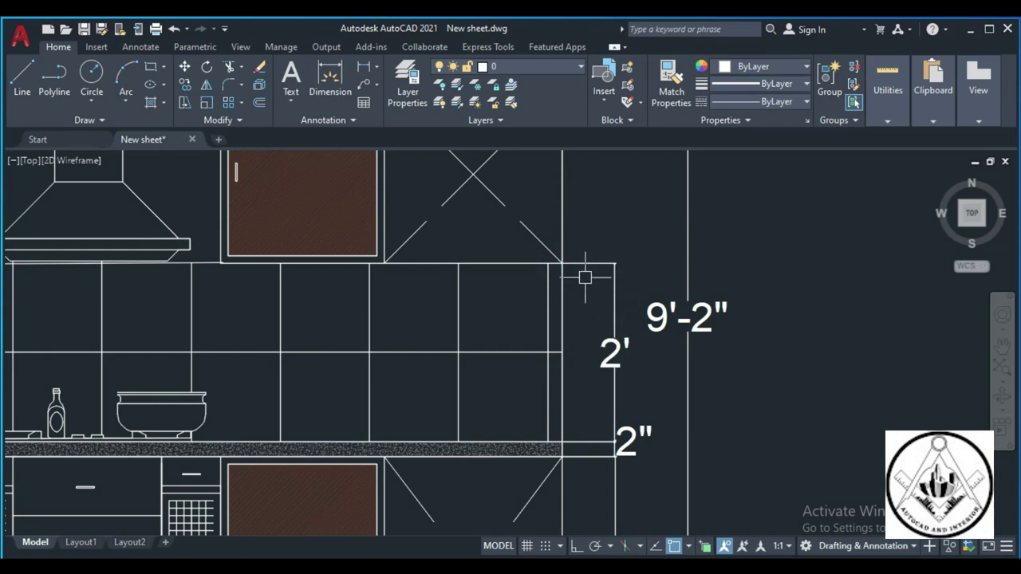
scroll(563, 263, down, 4)
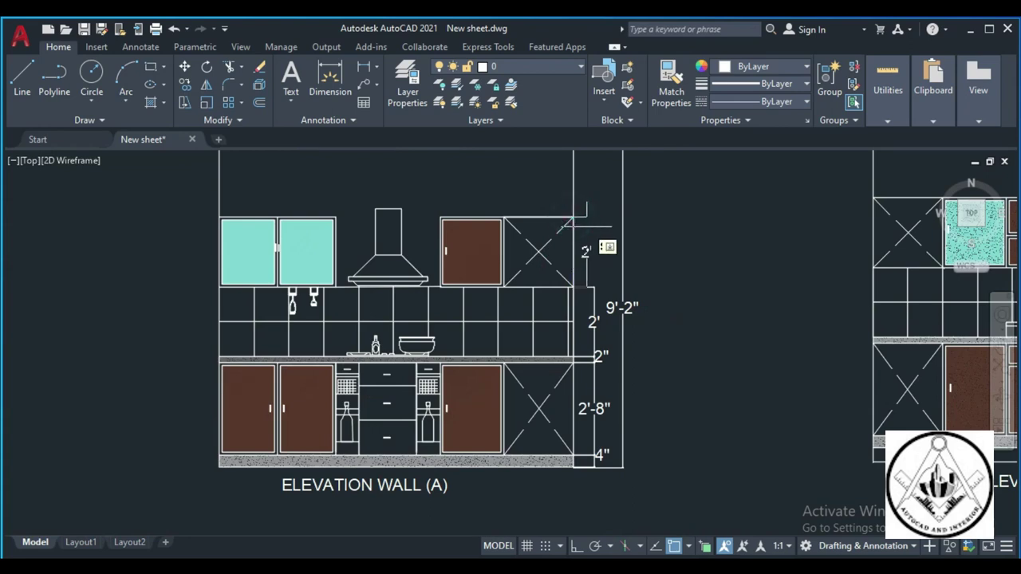
scroll(573, 217, up, 2)
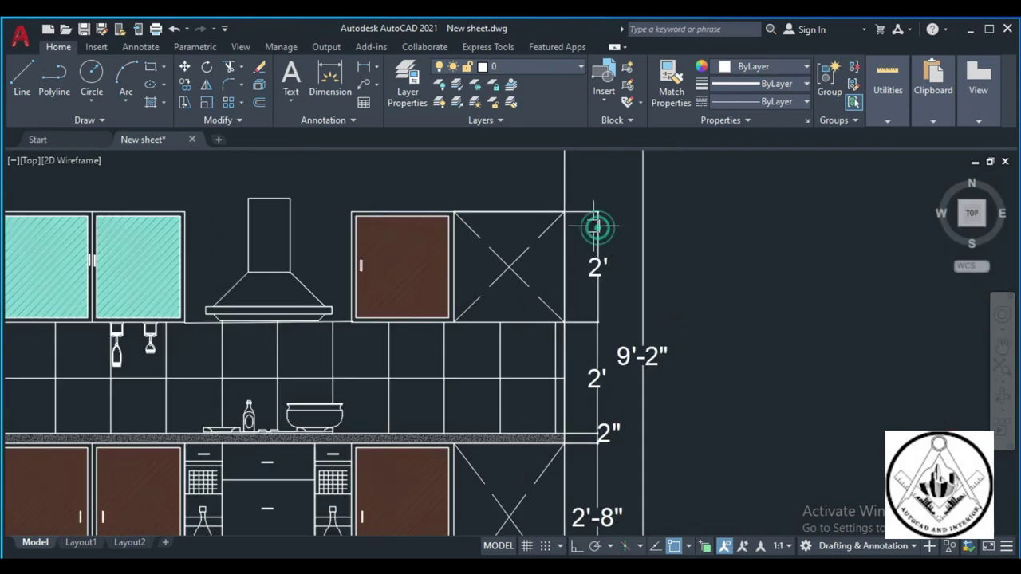
scroll(597, 227, down, 3)
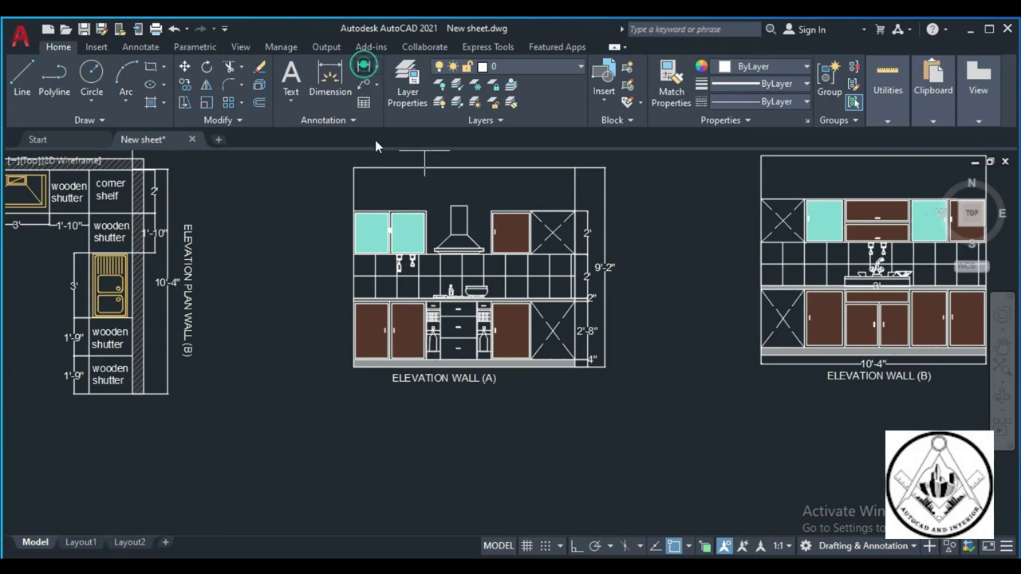
scroll(357, 355, up, 2)
scroll(359, 397, up, 3)
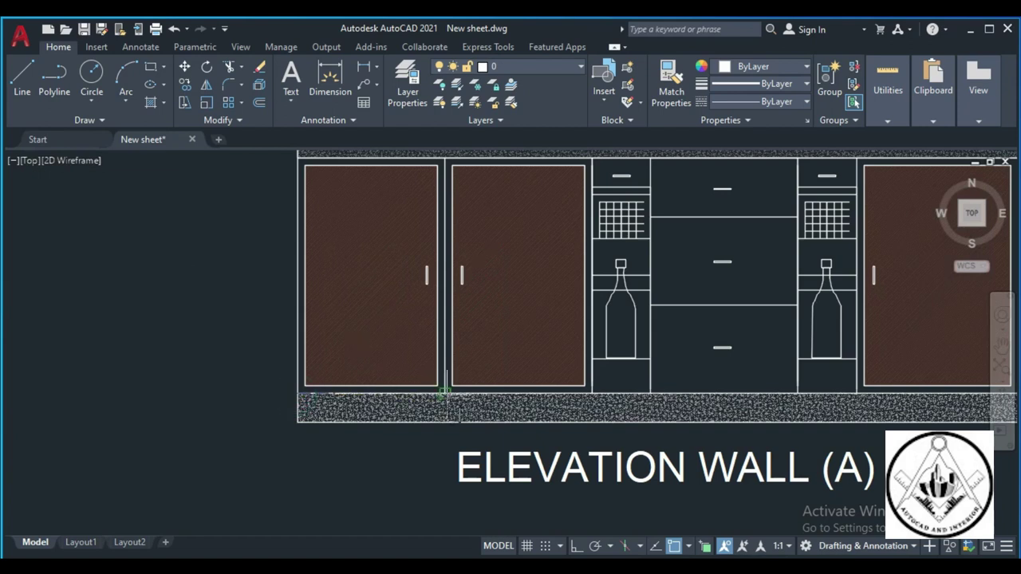
Dimension the first two 1'-8" base cabinet widths along Wall A's base
click(444, 421)
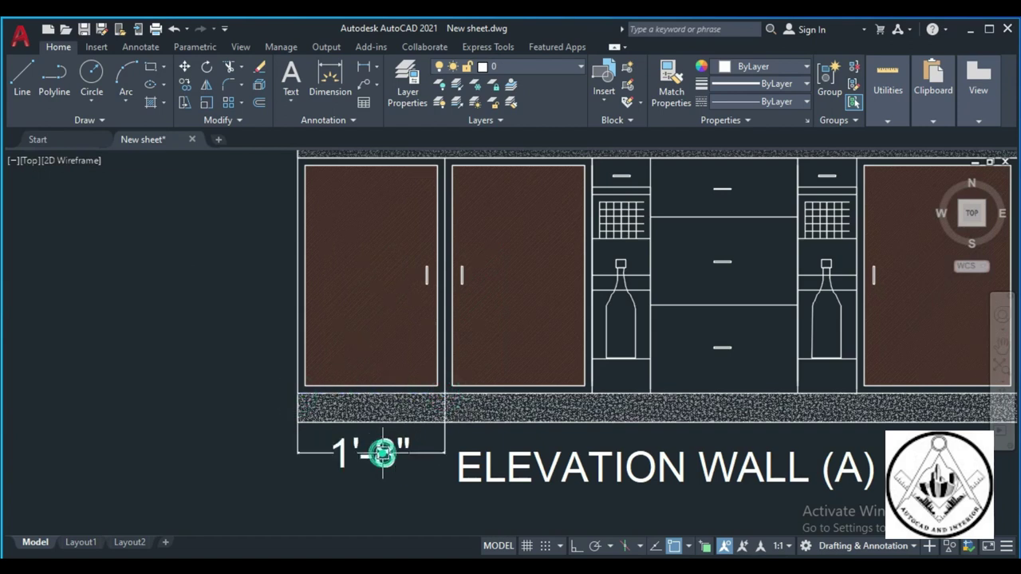
click(445, 392)
click(593, 387)
click(531, 458)
scroll(558, 447, down, 3)
scroll(583, 447, up, 2)
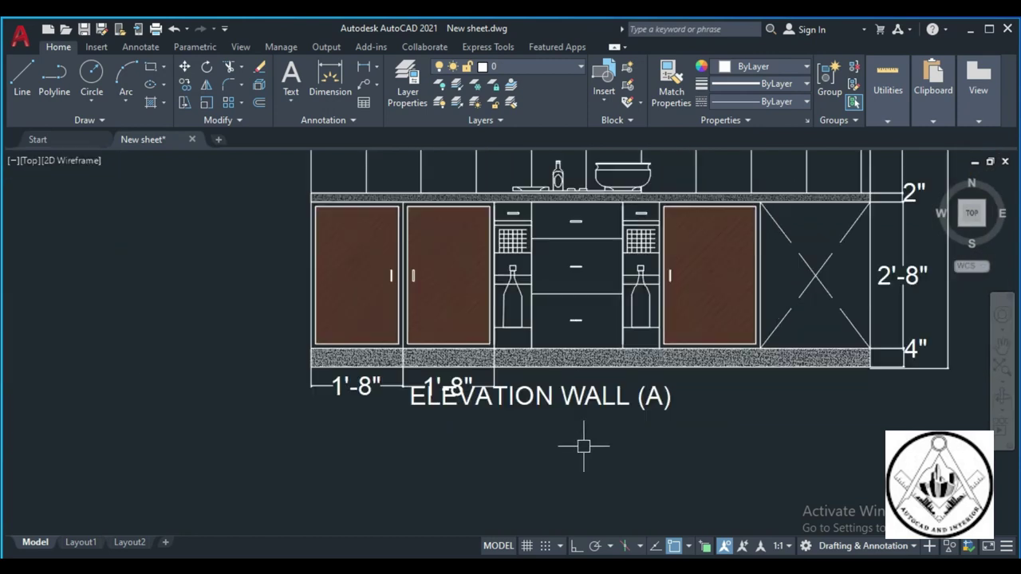
text(M)
Move the ELEVATION WALL (A) title down below the width dimensions
key(Return)
click(577, 391)
key(Return)
click(569, 440)
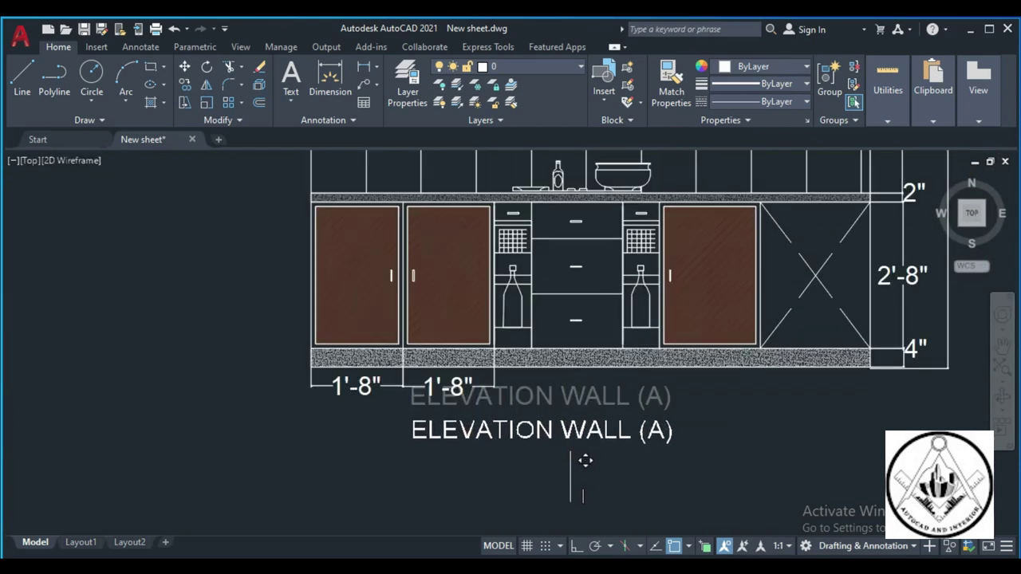
click(569, 473)
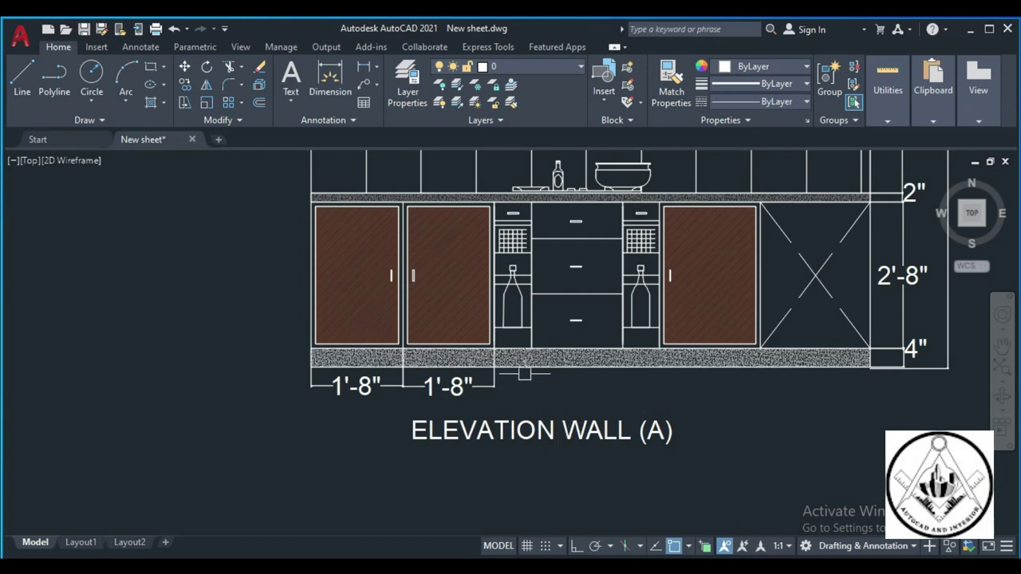
scroll(524, 373, up, 2)
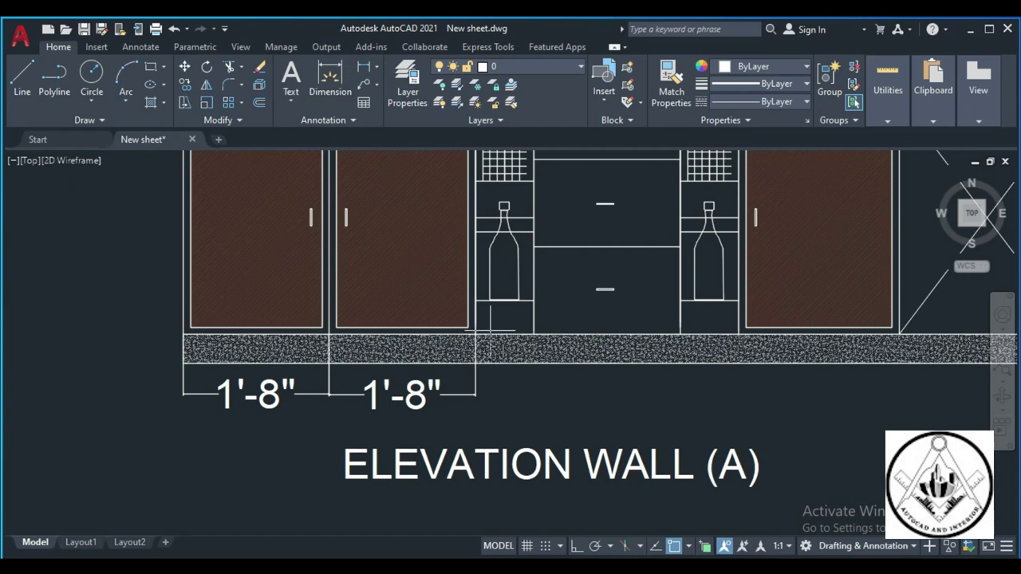
Dimension the 8" wine rack, 1'-8" drawer section and 8" second wine rack widths
click(475, 334)
click(532, 335)
click(514, 397)
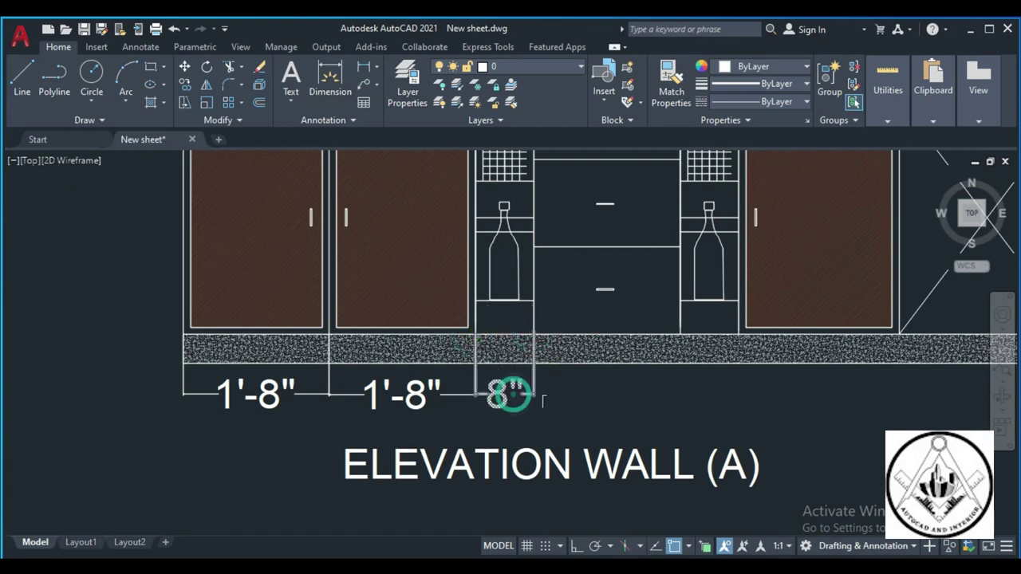
click(534, 330)
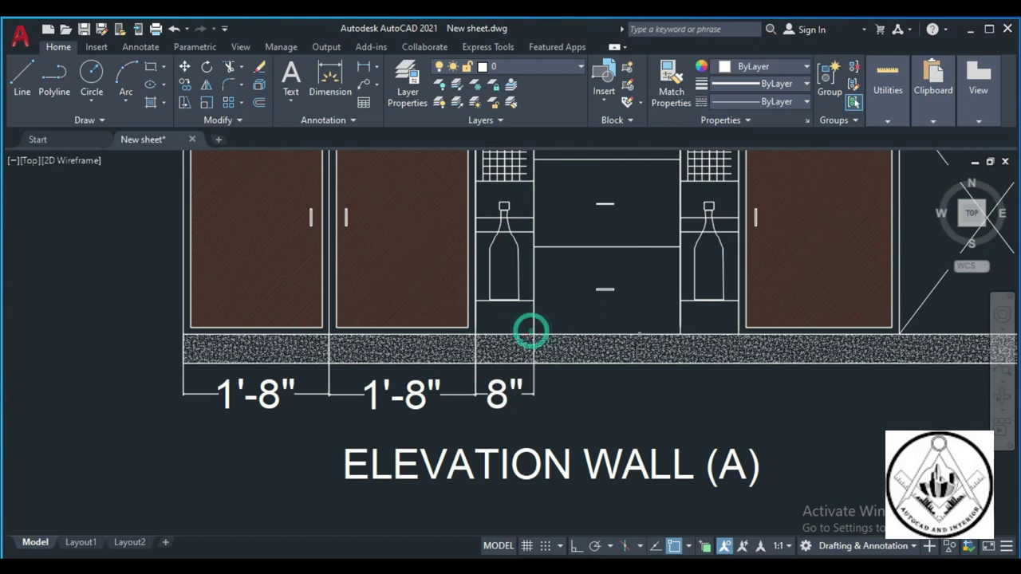
click(691, 346)
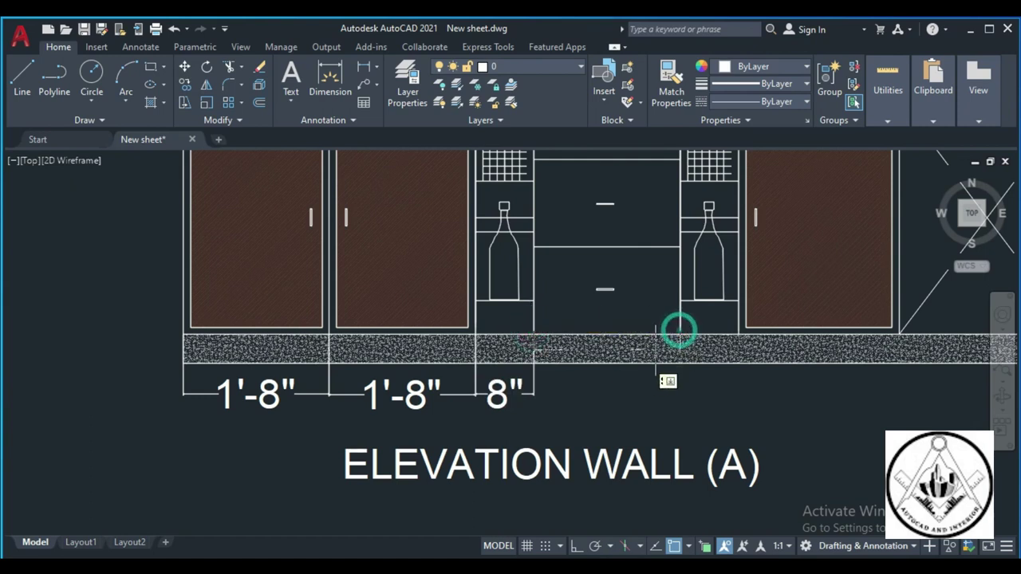
click(612, 397)
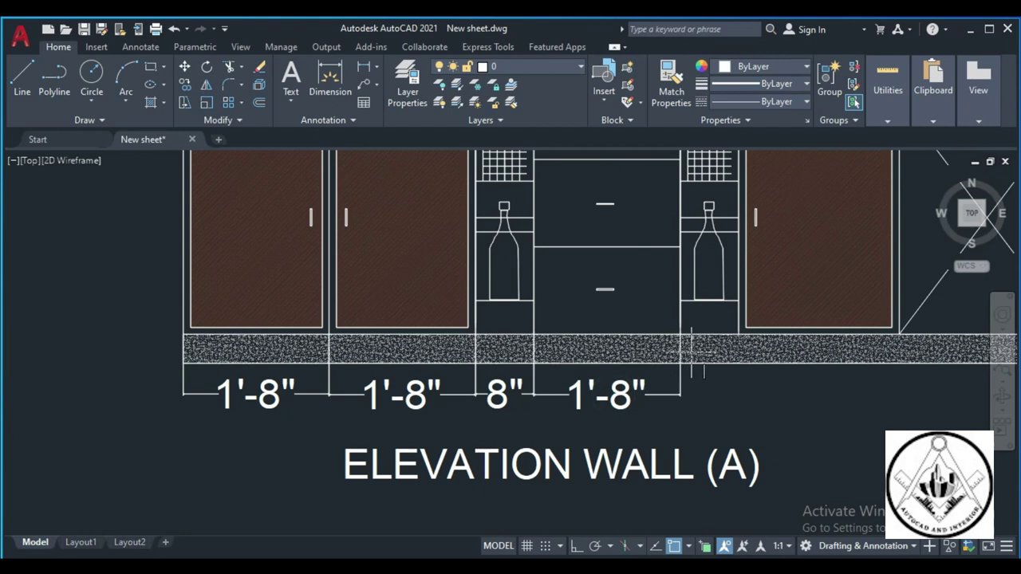
click(680, 333)
click(739, 330)
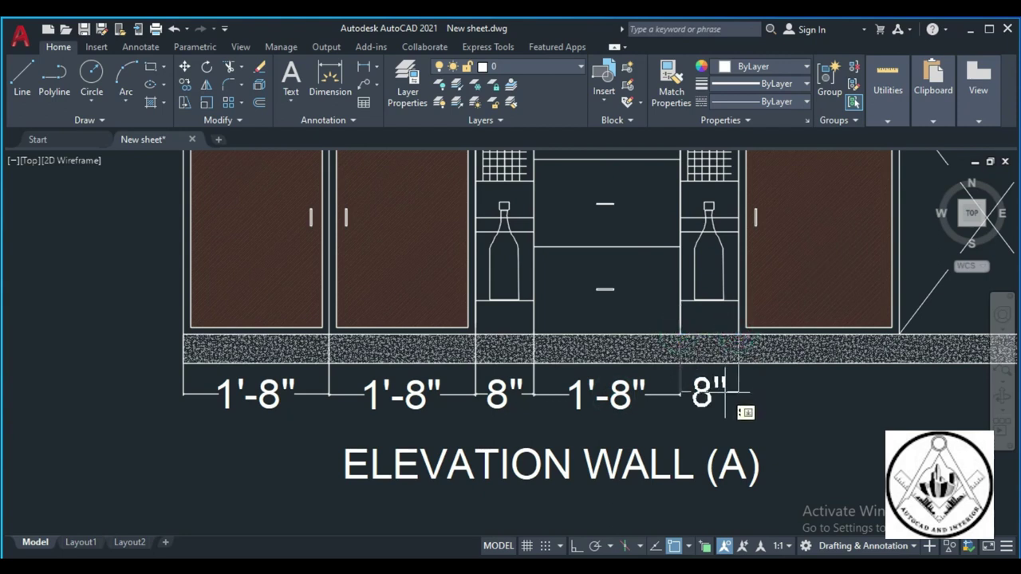
click(725, 393)
scroll(541, 343, down, 3)
scroll(542, 343, up, 2)
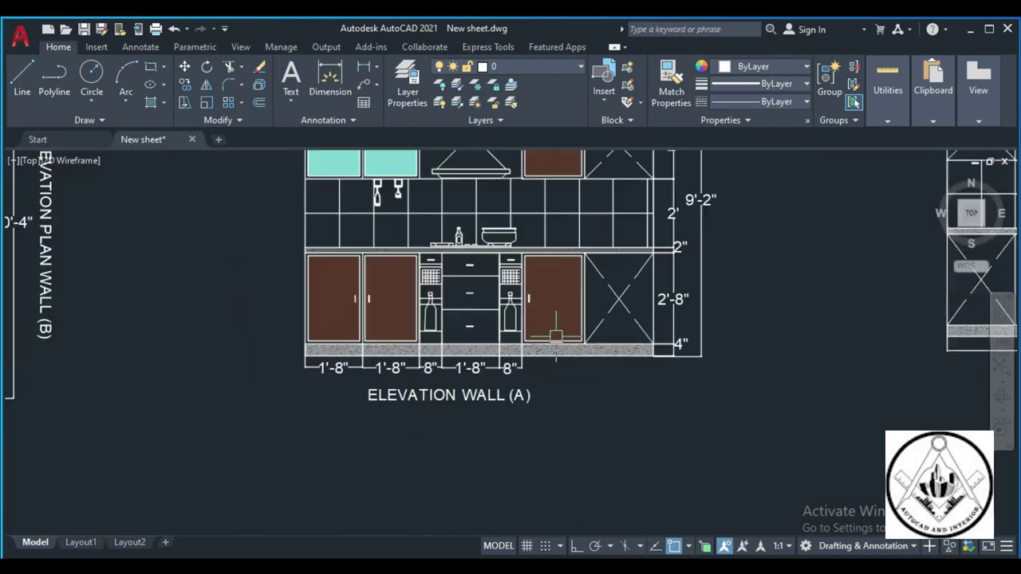
scroll(542, 343, up, 2)
Add the 1'-10" cabinet and 2' end widths in line with the others
click(470, 349)
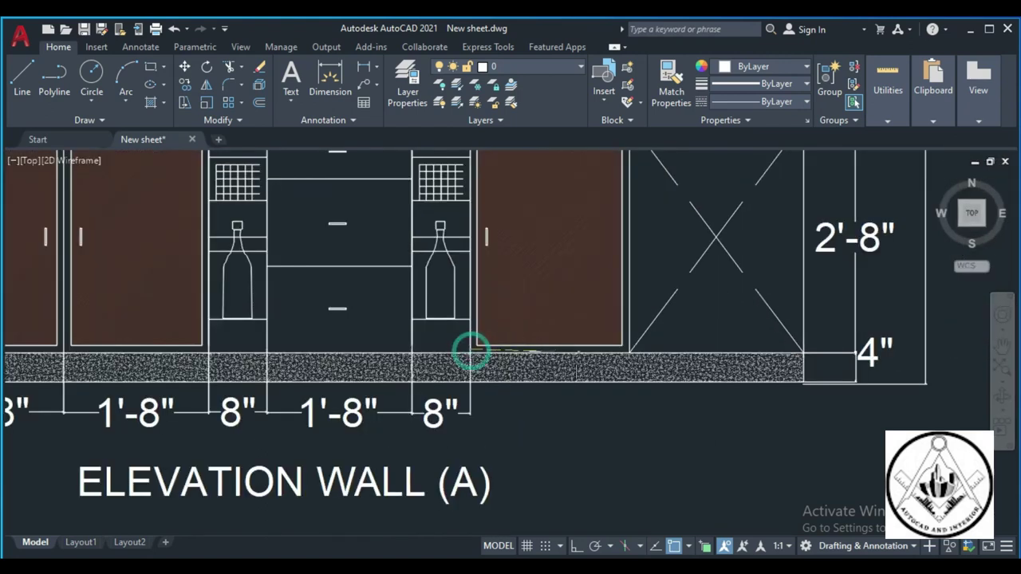
click(628, 352)
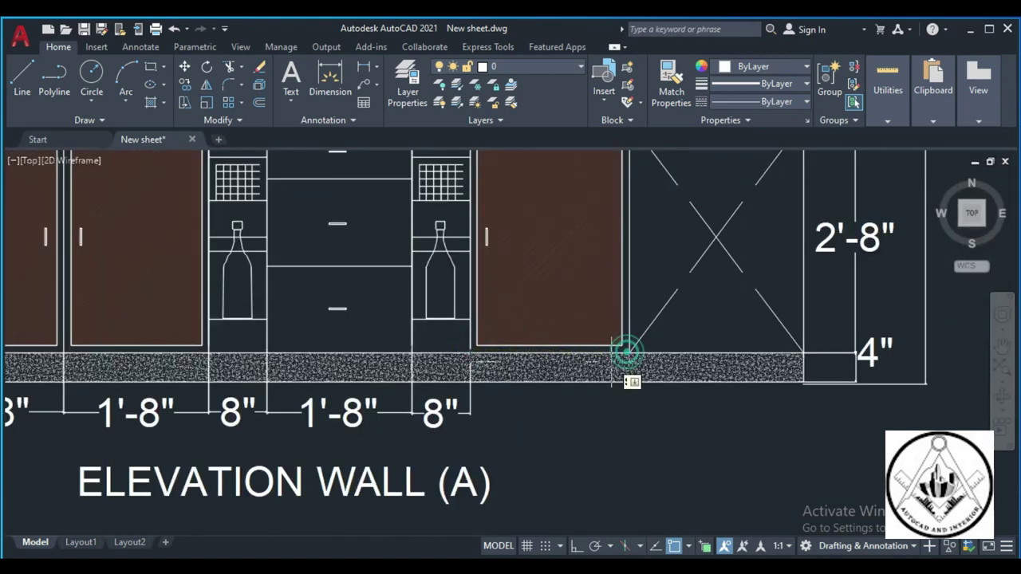
click(573, 415)
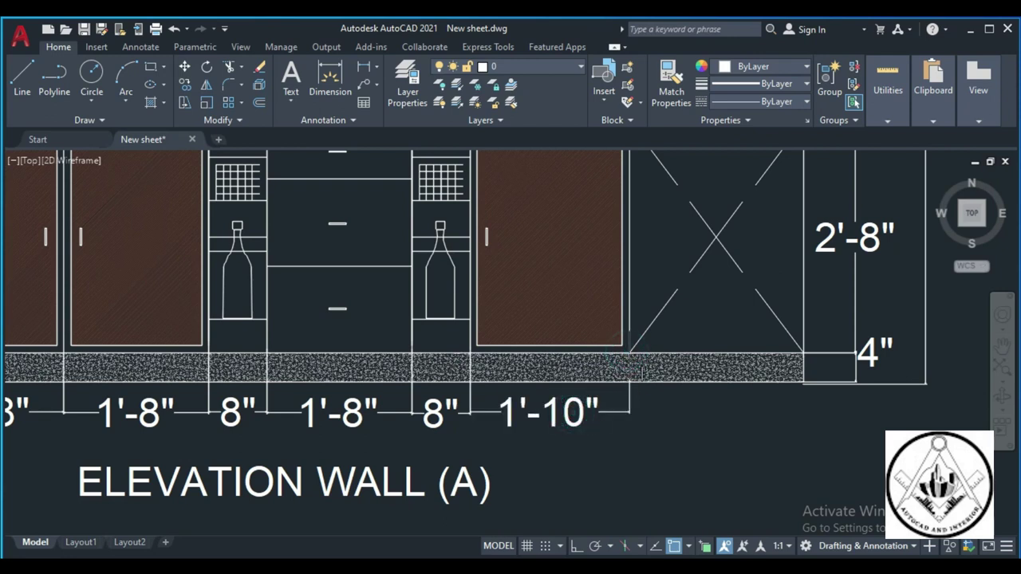
click(630, 351)
click(804, 352)
click(741, 412)
Zoom to Elevation Wall (B) and place its 9'-2" overall height dimension on the right
scroll(511, 311, down, 5)
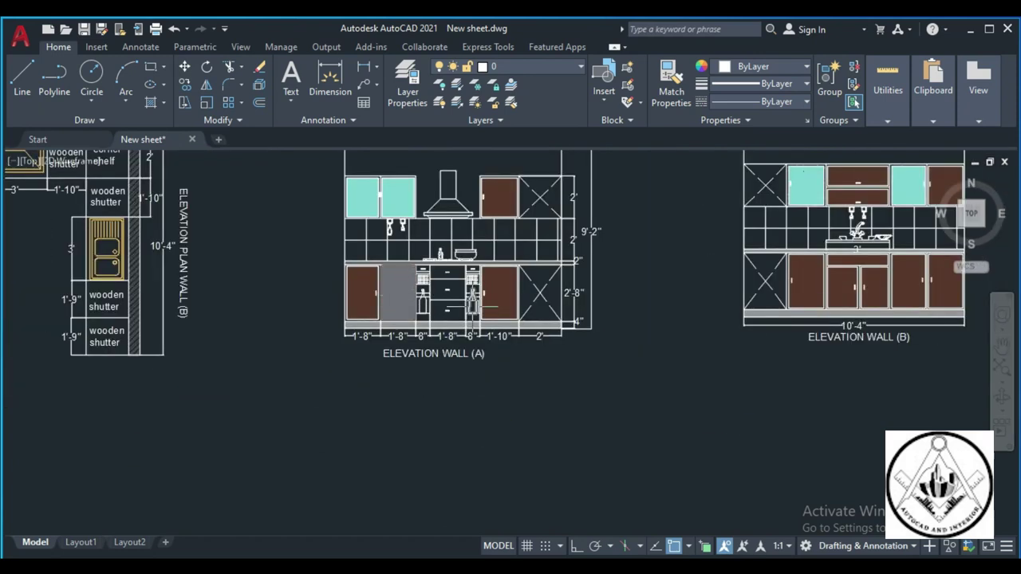
scroll(473, 305, down, 2)
scroll(428, 297, up, 4)
scroll(459, 297, up, 1)
scroll(408, 283, down, 3)
scroll(395, 294, down, 2)
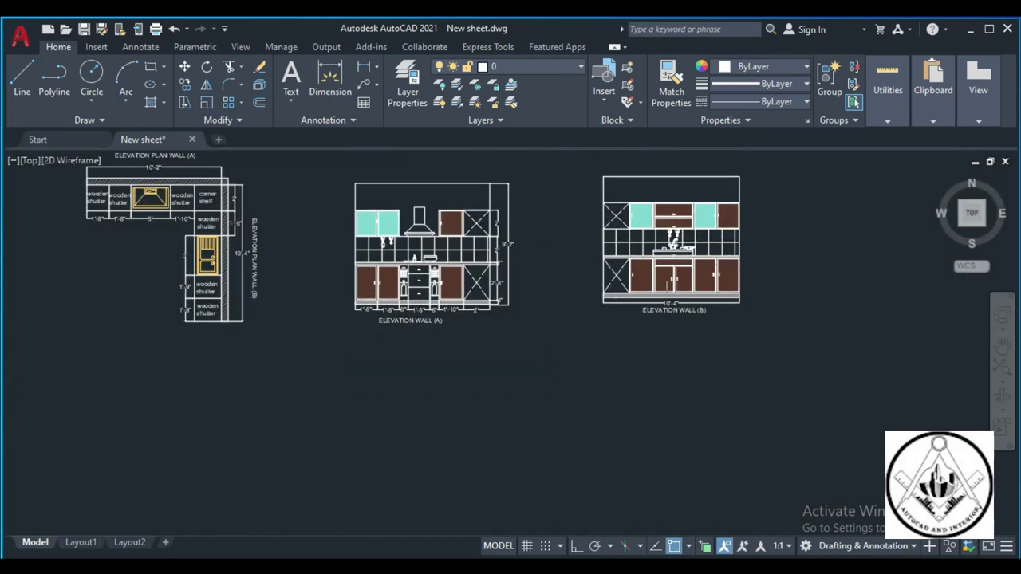
scroll(699, 278, up, 4)
scroll(713, 259, up, 2)
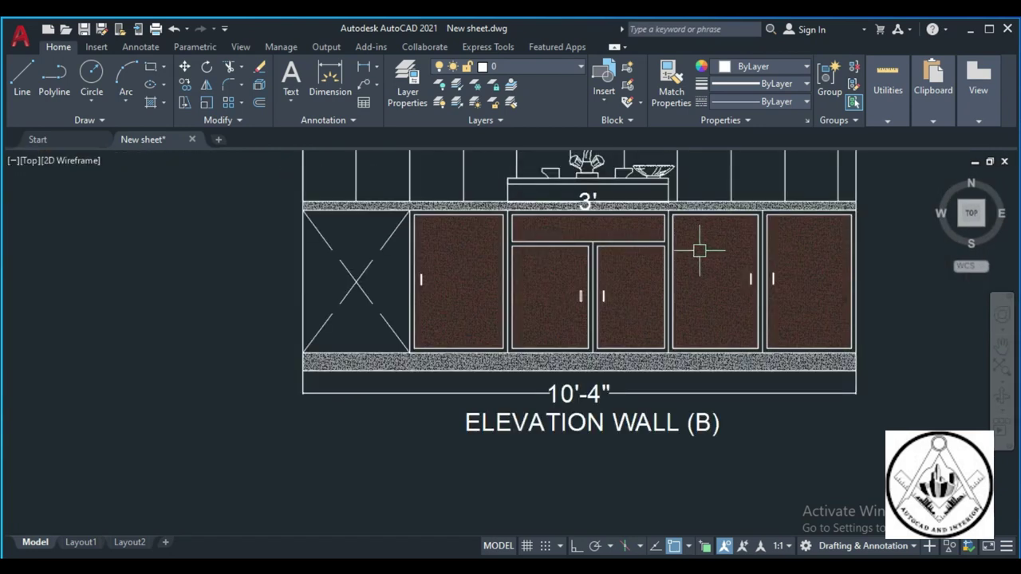
scroll(722, 257, down, 4)
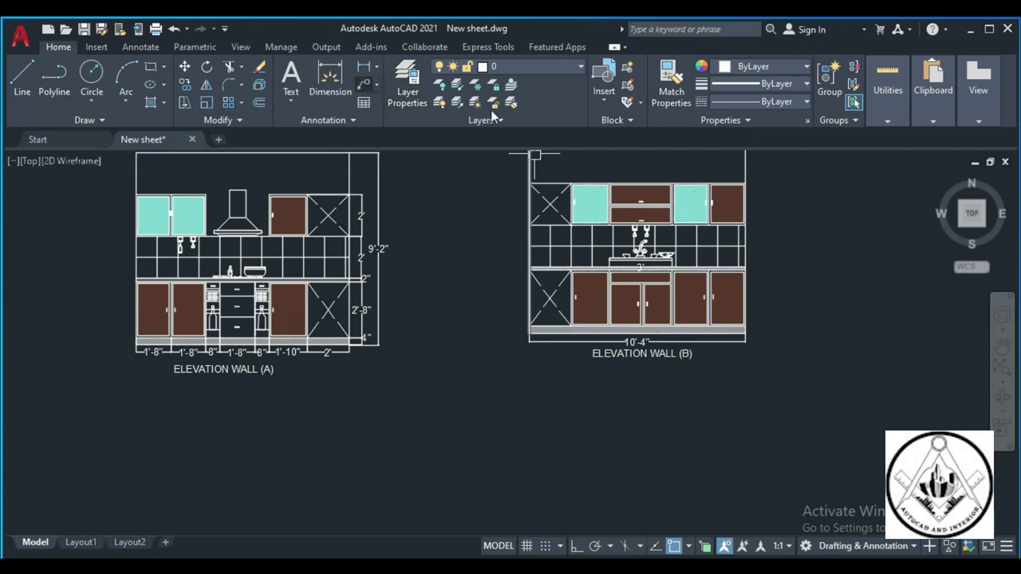
scroll(718, 254, down, 4)
scroll(691, 228, up, 4)
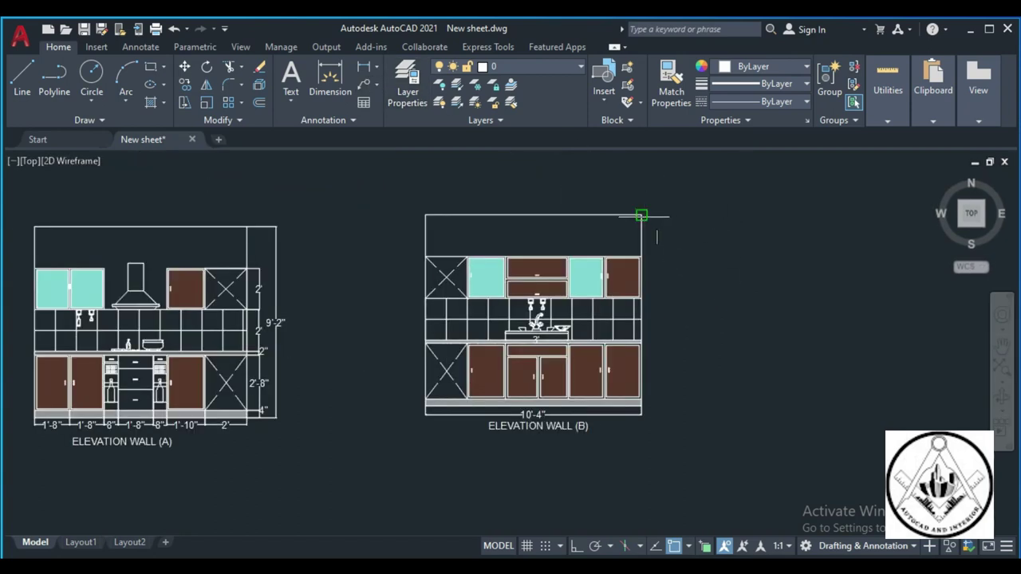
scroll(660, 423, up, 4)
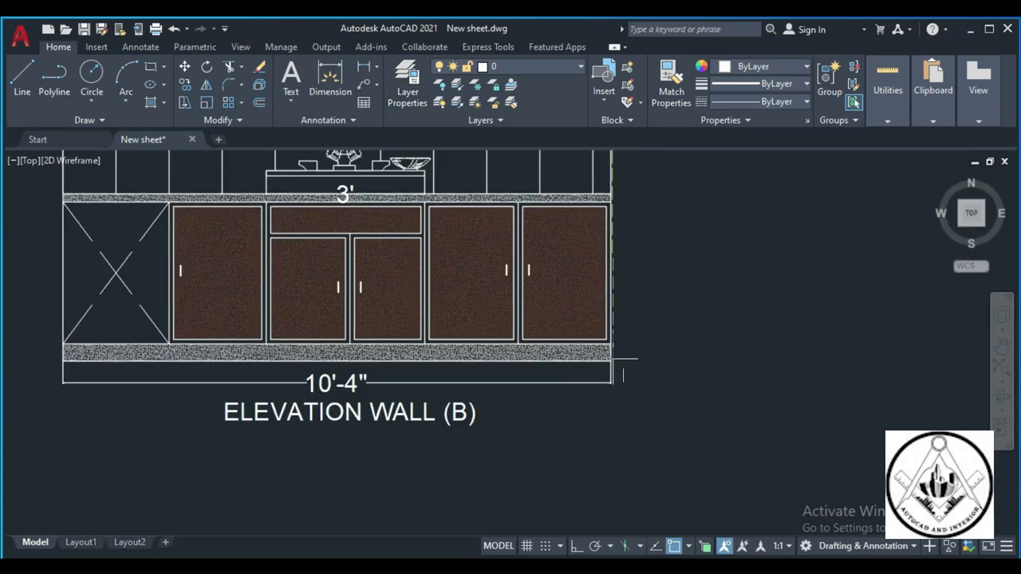
scroll(638, 363, down, 4)
click(664, 351)
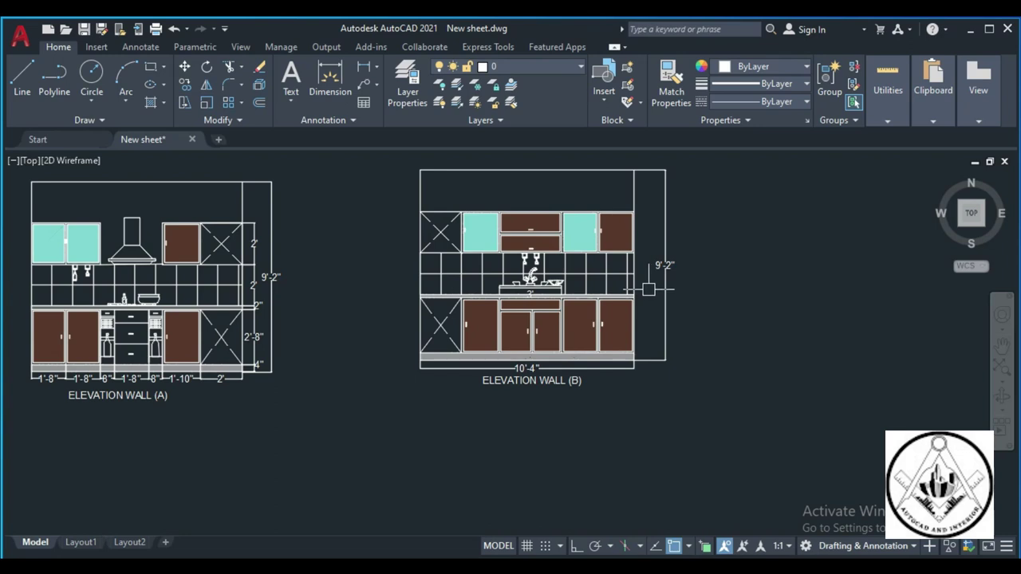
scroll(648, 303, up, 2)
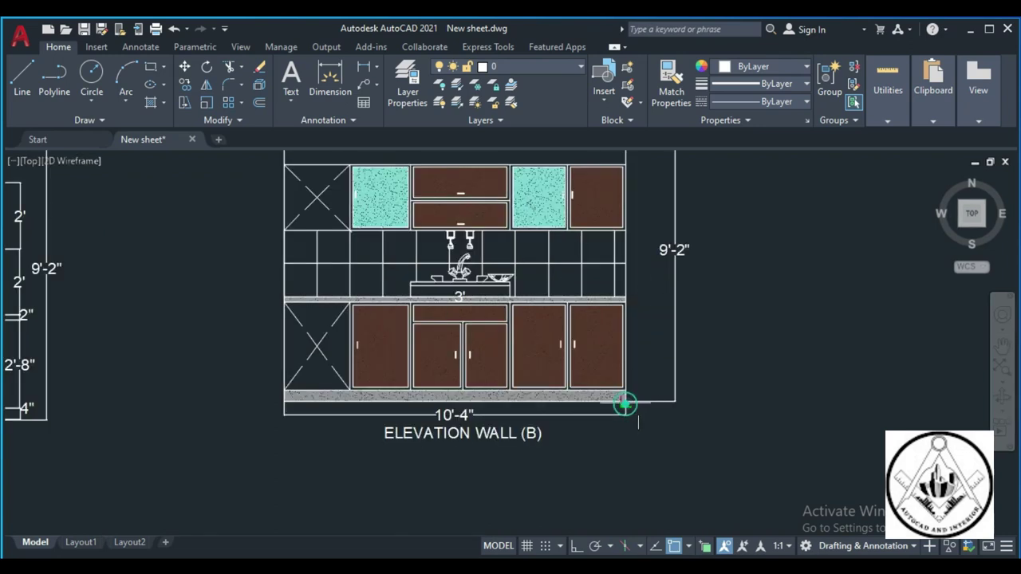
Dimension Wall B's 4" base strip and 2'-8" cabinet heights on the right side
scroll(626, 405, up, 4)
click(623, 383)
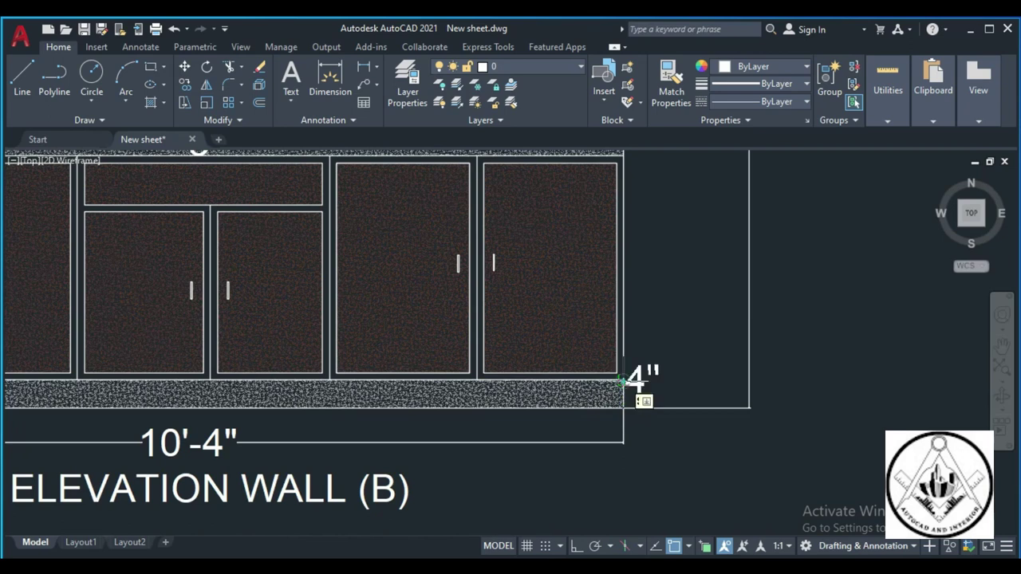
click(685, 382)
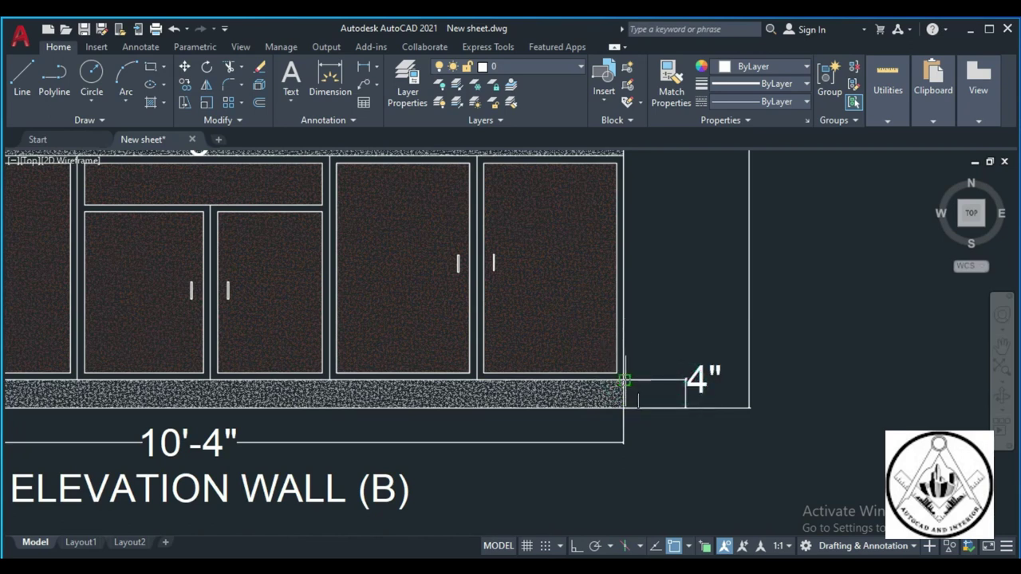
scroll(653, 207, down, 2)
scroll(614, 197, up, 6)
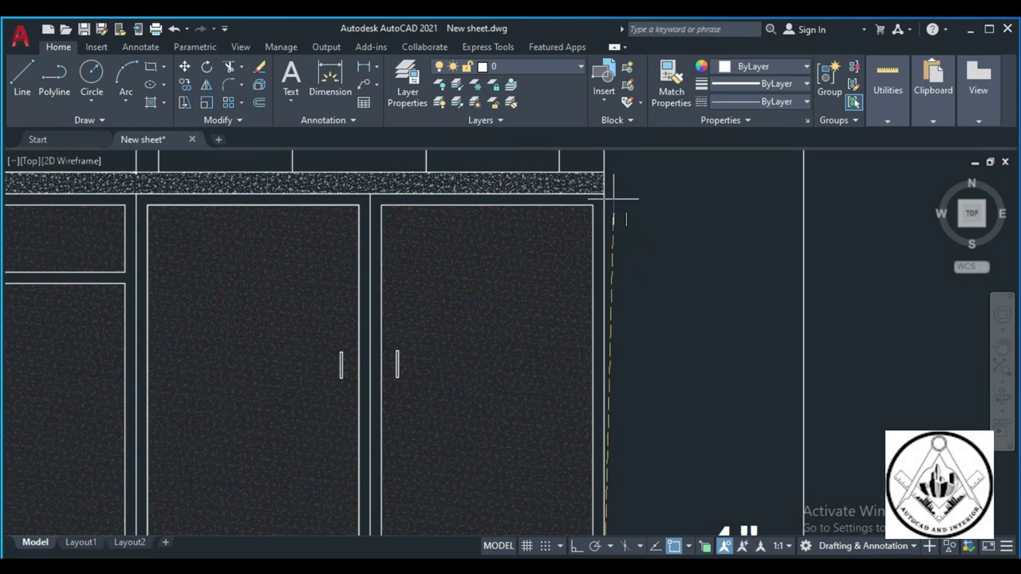
click(604, 194)
scroll(702, 278, down, 4)
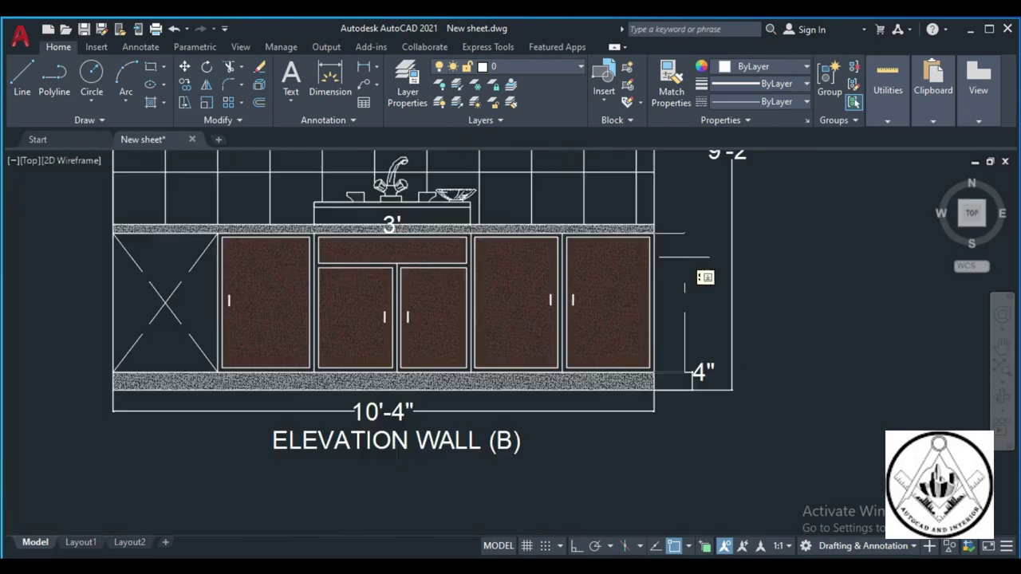
click(693, 257)
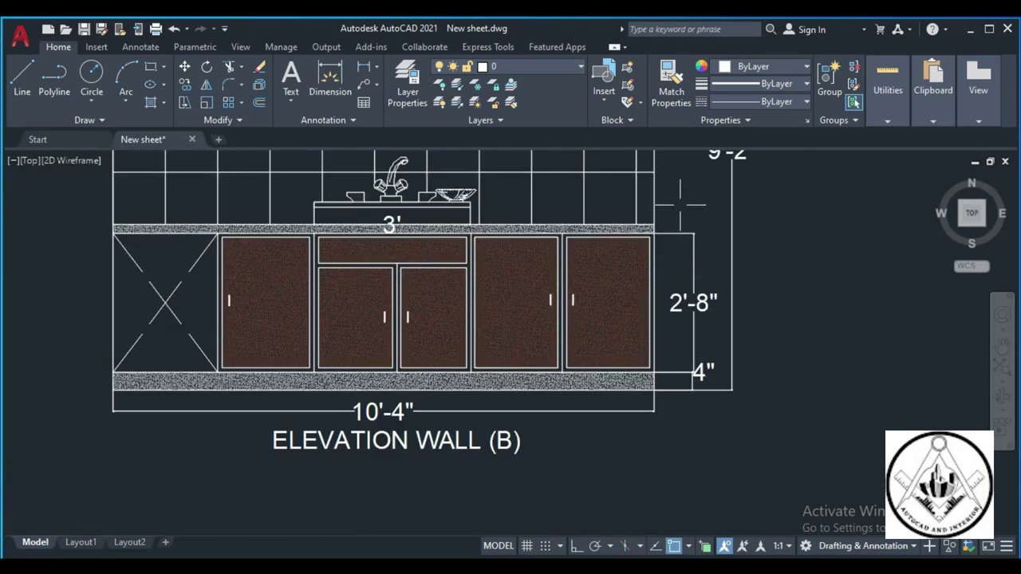
scroll(680, 204, up, 3)
Add the 2" countertop and 2' backsplash height dimensions above the cabinets
click(606, 279)
click(607, 255)
click(710, 253)
scroll(686, 227, down, 3)
scroll(668, 212, up, 2)
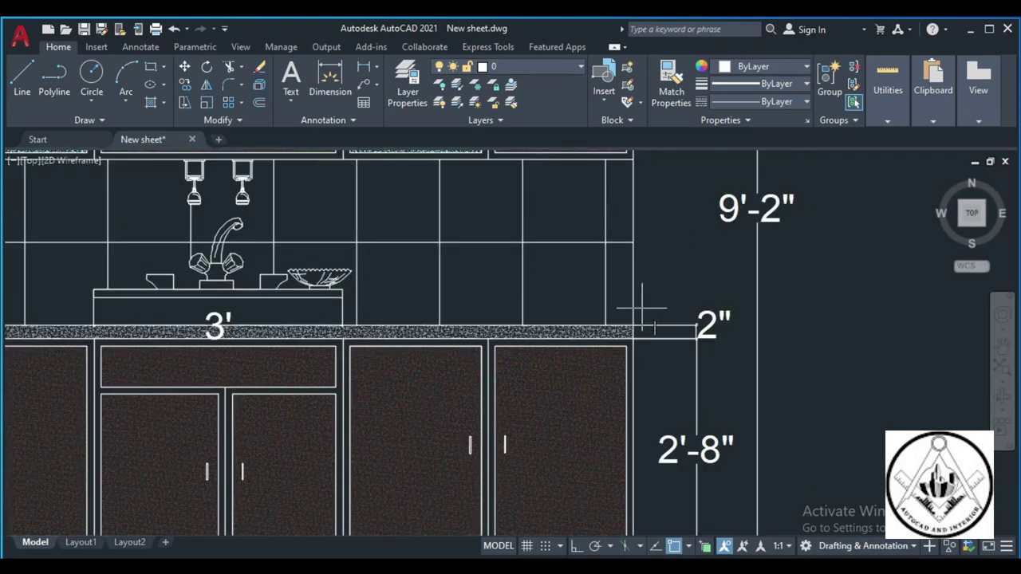
scroll(646, 345, down, 1)
scroll(645, 263, down, 2)
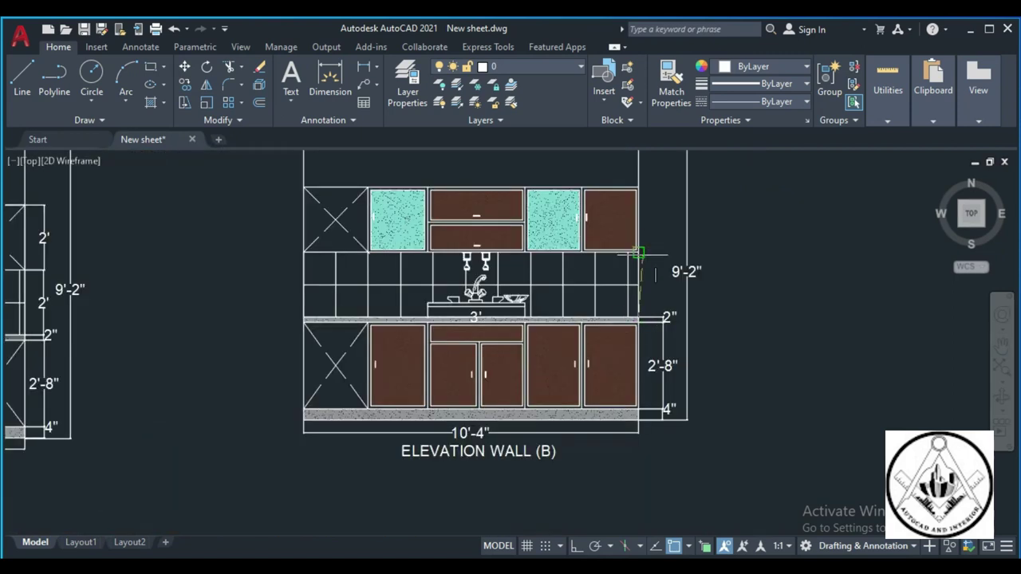
scroll(645, 263, up, 3)
click(629, 249)
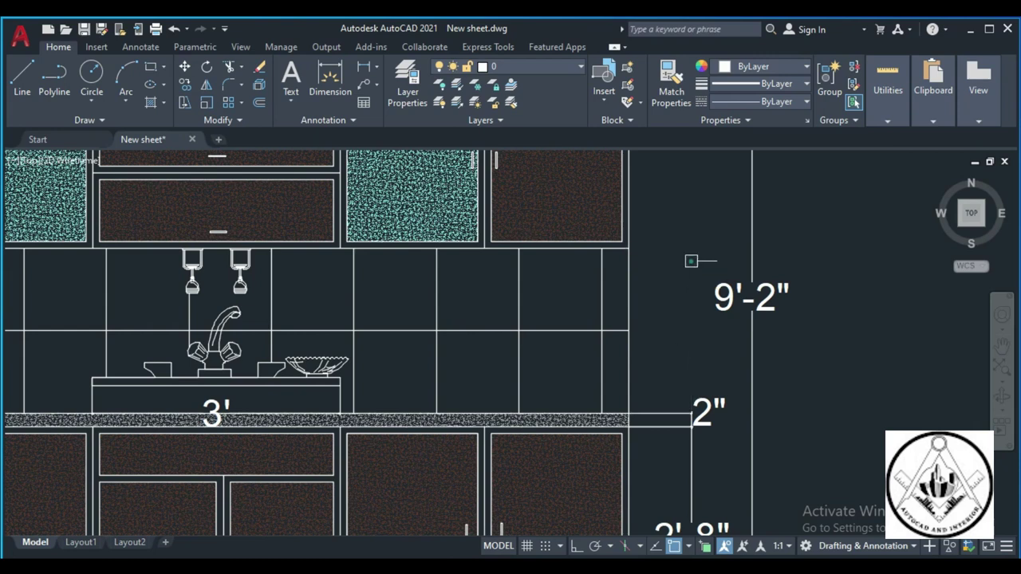
click(689, 258)
scroll(678, 319, down, 2)
scroll(678, 319, down, 2)
scroll(662, 301, up, 4)
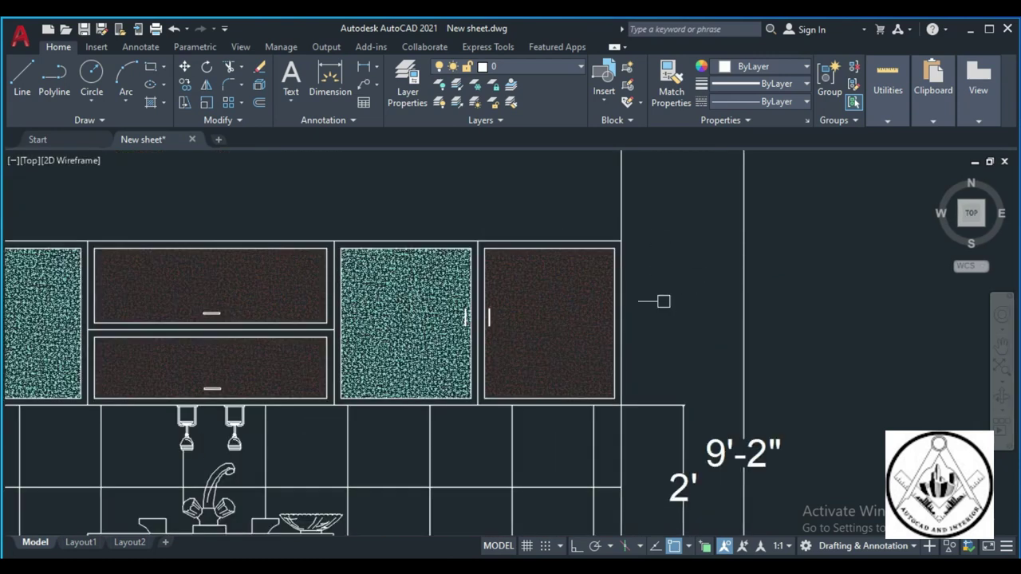
Dimension the 2' upper cabinet height at the top of Wall B
click(622, 406)
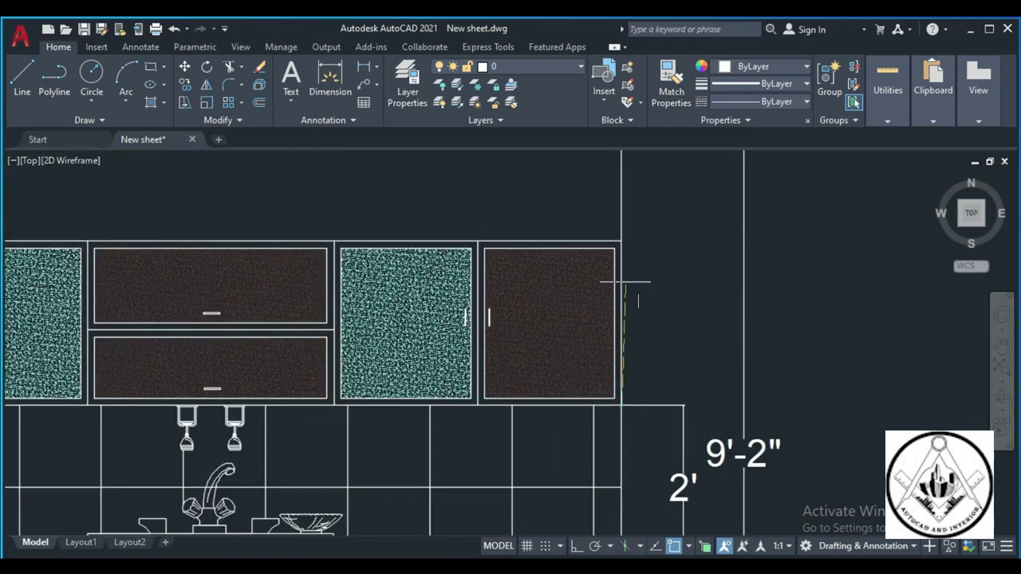
click(622, 241)
click(683, 296)
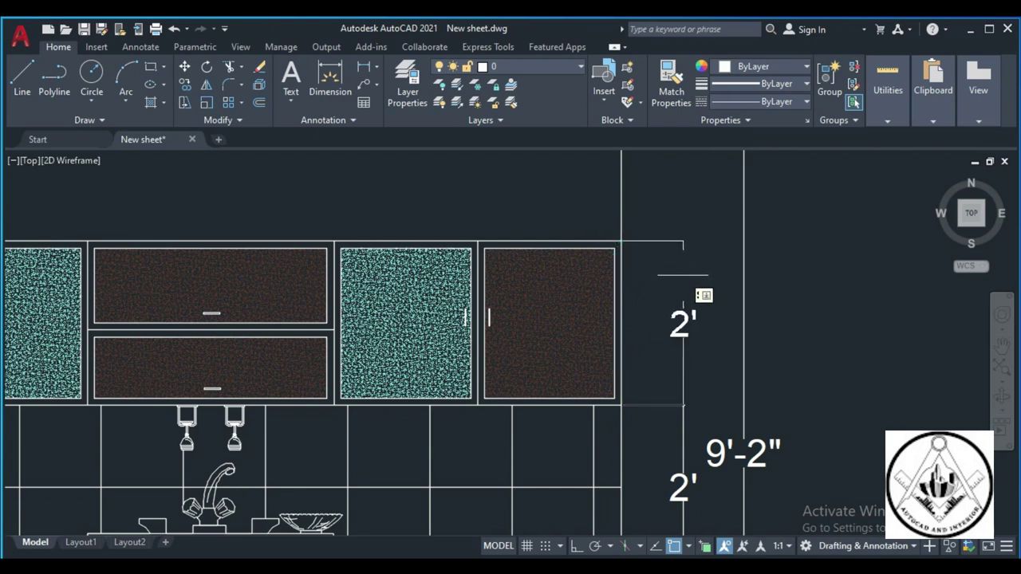
scroll(663, 261, down, 4)
scroll(674, 273, down, 2)
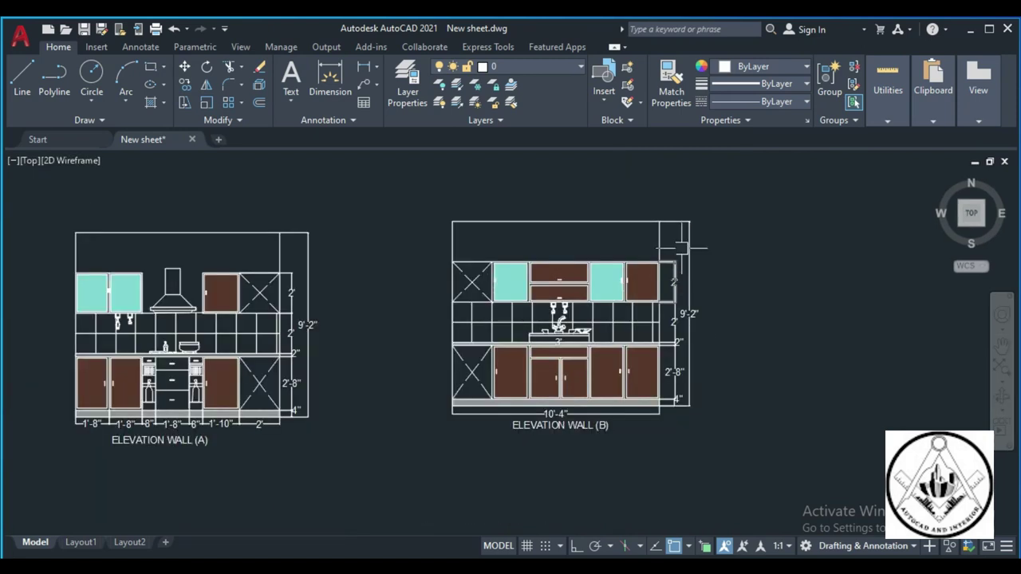
Save the drawing and bring the plan and Elevation Wall (A) into view
key(ctrl+s)
scroll(584, 314, down, 2)
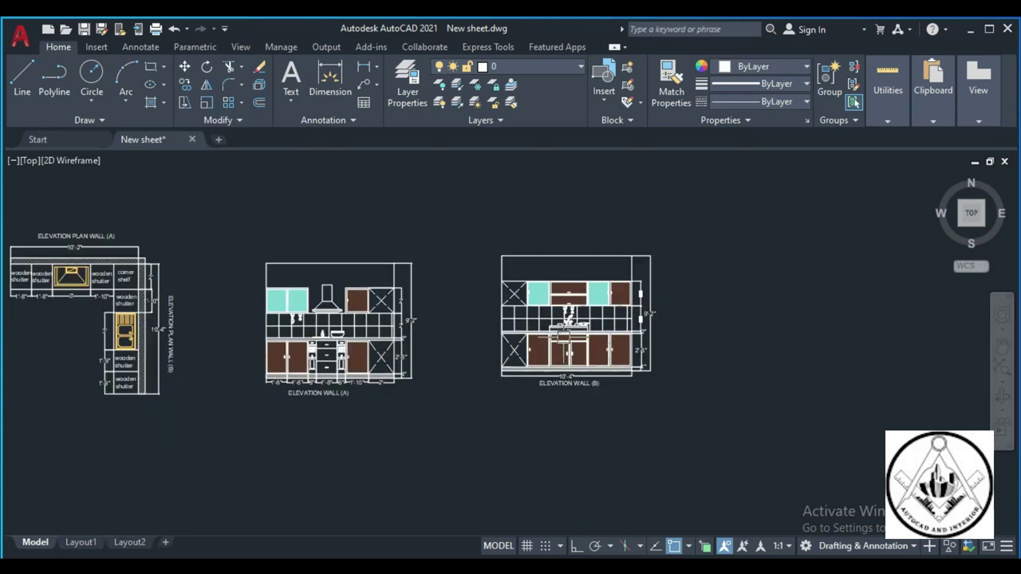
scroll(570, 339, up, 2)
middle_drag(39, 119, 375, 164)
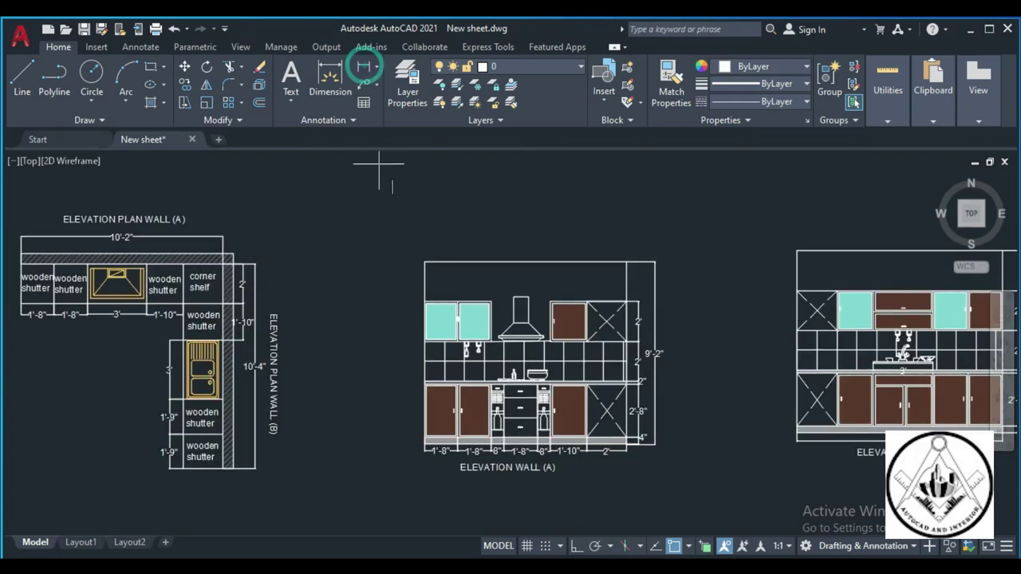
Place the 10'-2" overall width dimension across Wall A's top corners
click(424, 262)
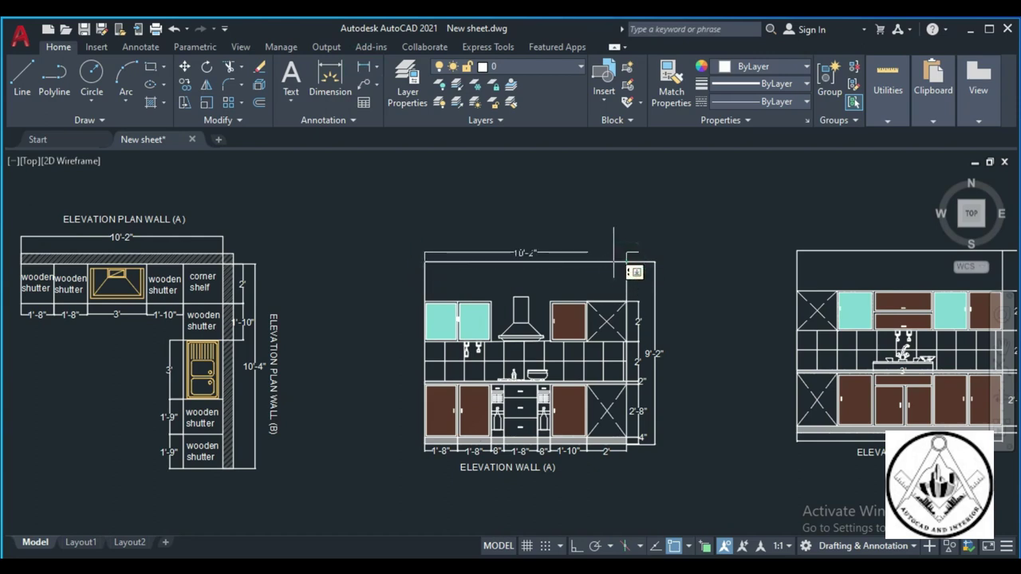
scroll(425, 216, down, 4)
scroll(486, 236, up, 2)
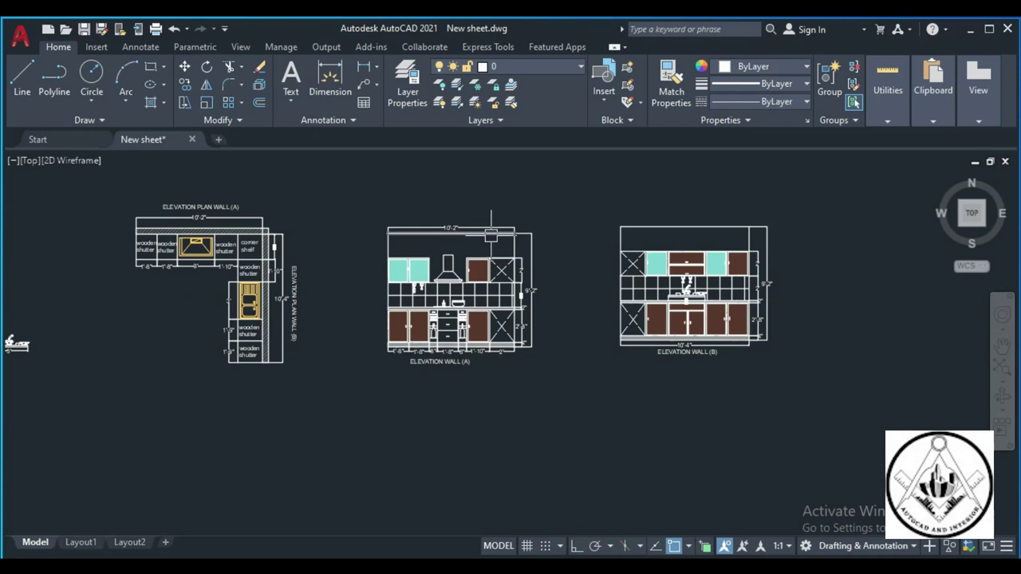
scroll(487, 235, up, 2)
scroll(478, 239, up, 2)
scroll(451, 356, down, 1)
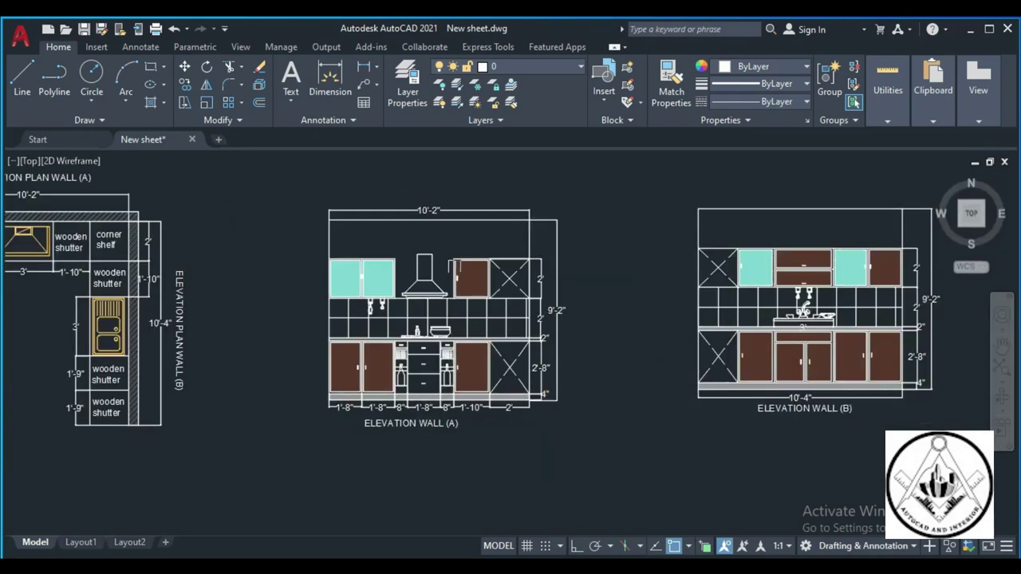
scroll(456, 265, up, 2)
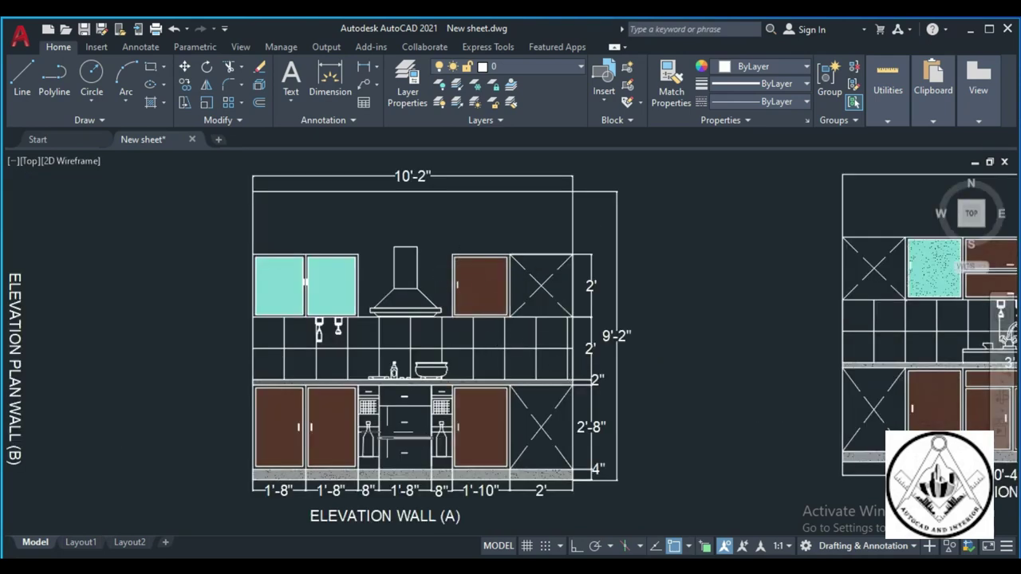
scroll(171, 384, down, 3)
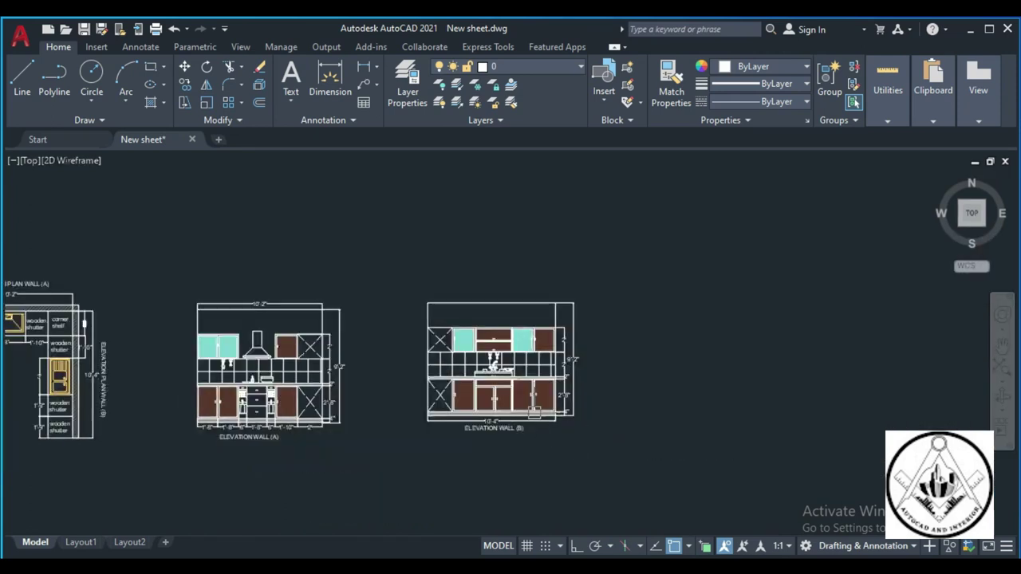
scroll(522, 398, up, 2)
scroll(511, 350, up, 2)
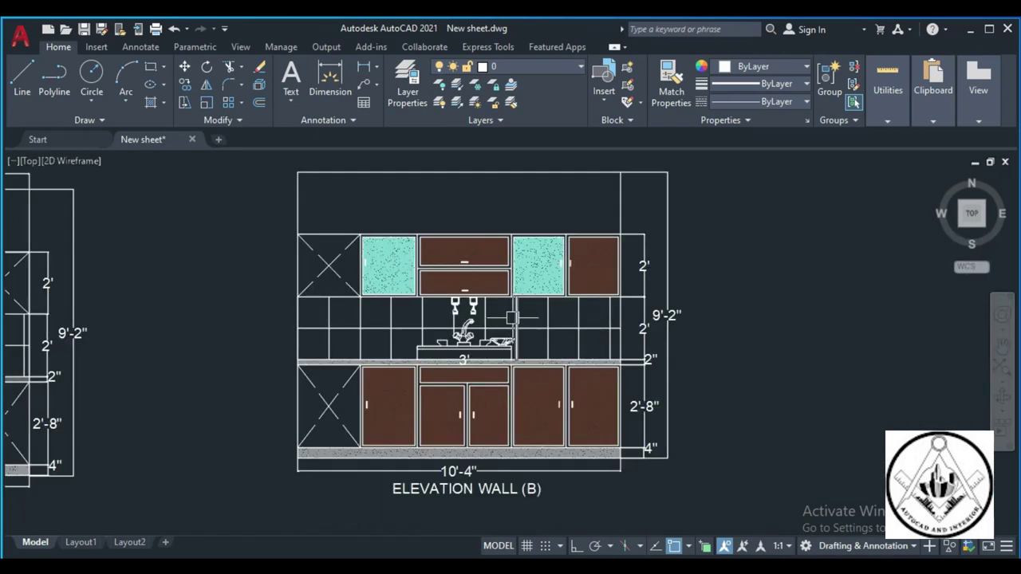